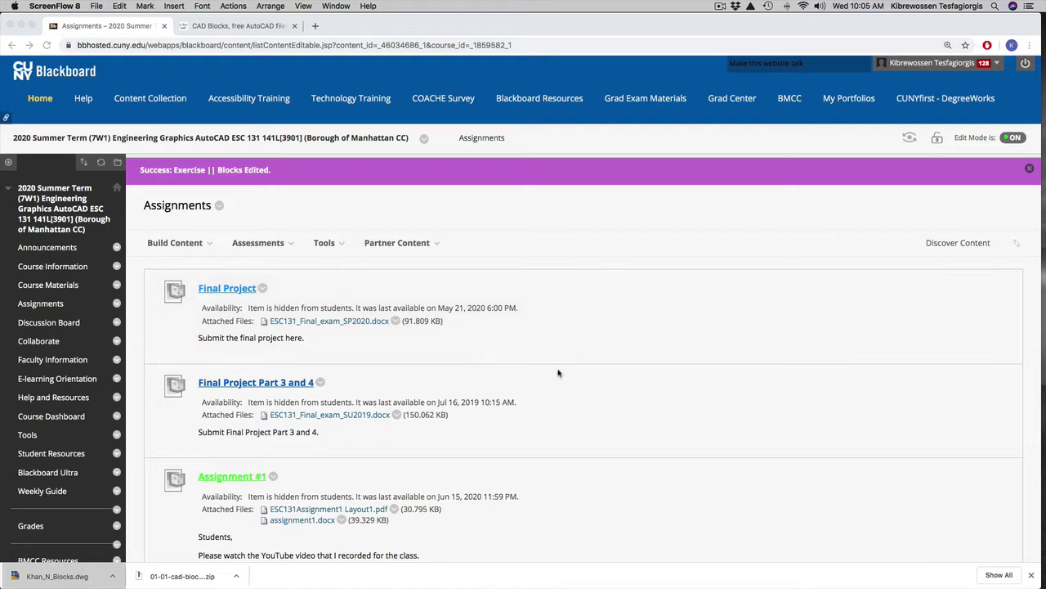
Scroll the Assignments page down to 'Exercise || Blocks' with Bed-king.dwg and ESC131_Lab_on_Blocks-v2.docx
scroll(558, 373, down, 15)
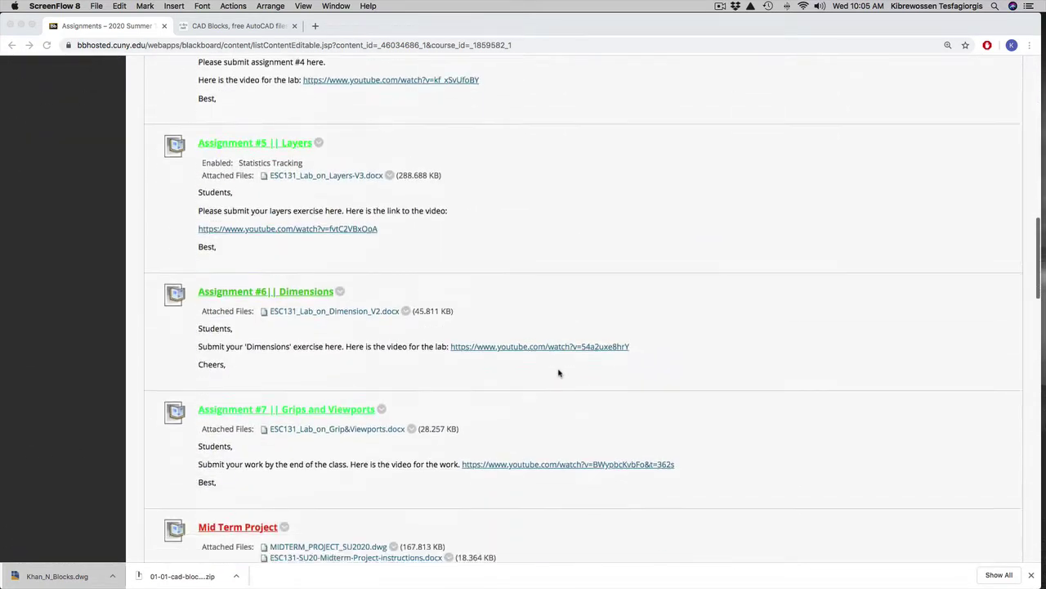
scroll(558, 373, down, 5)
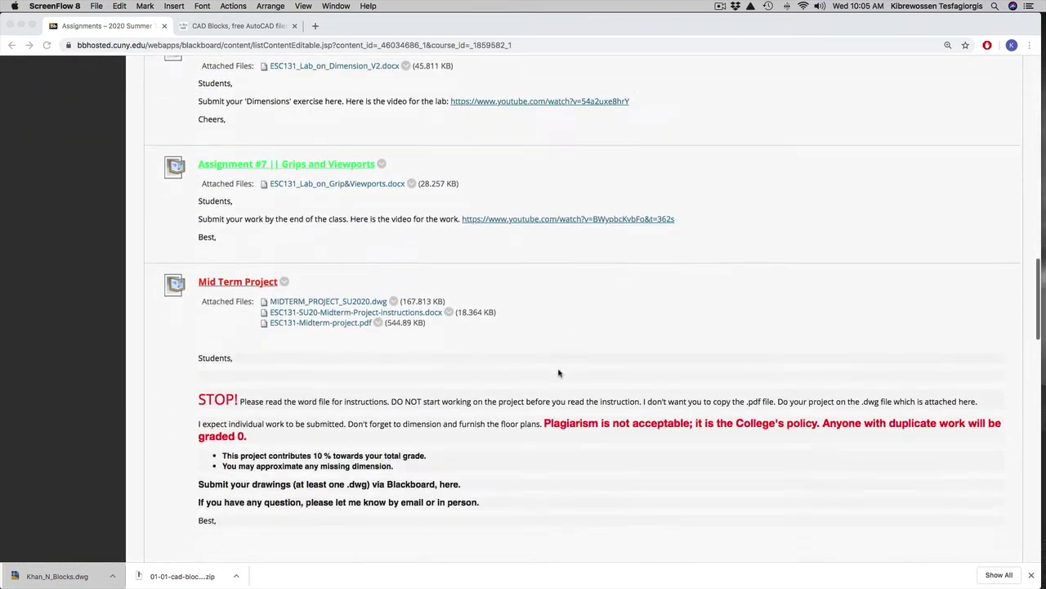
scroll(558, 372, down, 5)
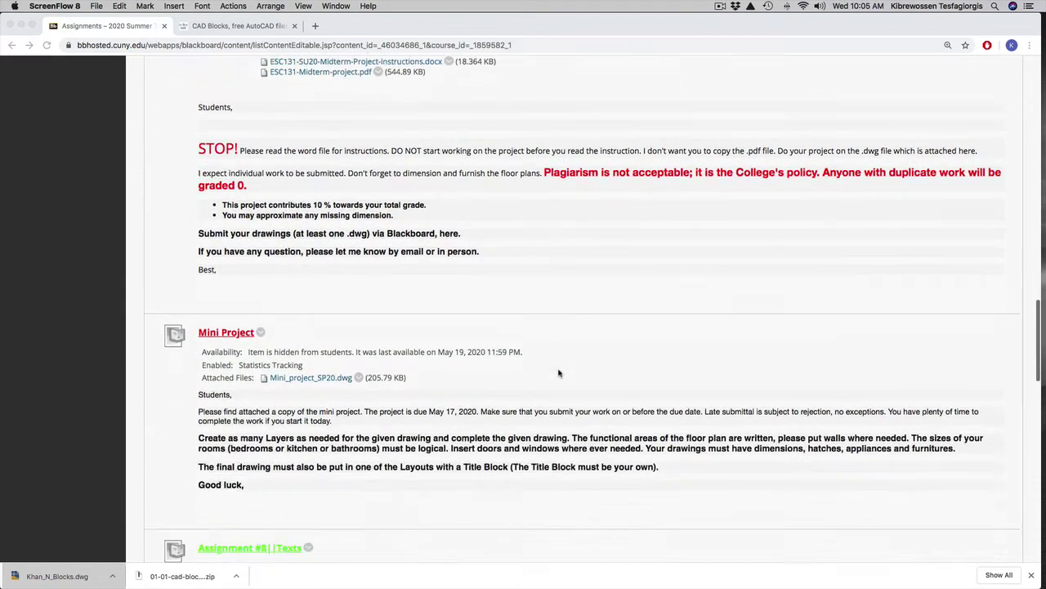
scroll(559, 373, down, 6)
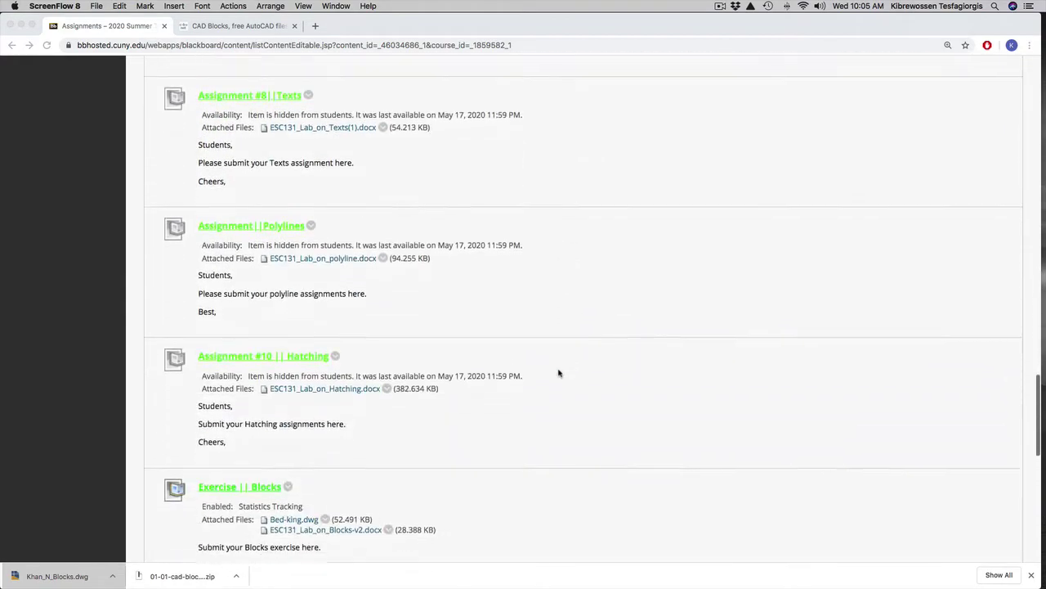
scroll(558, 373, down, 4)
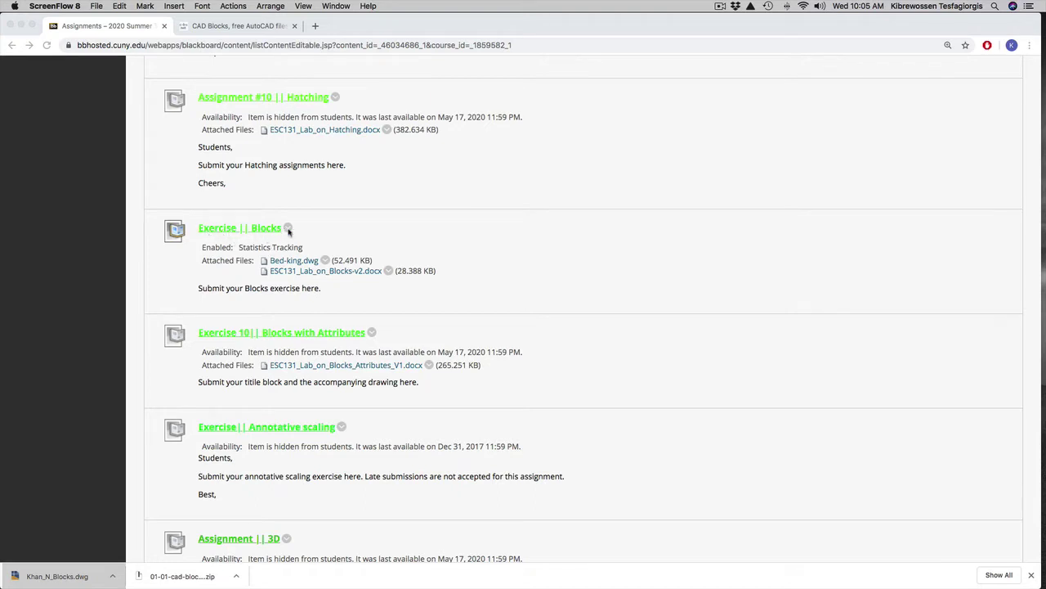
click(231, 267)
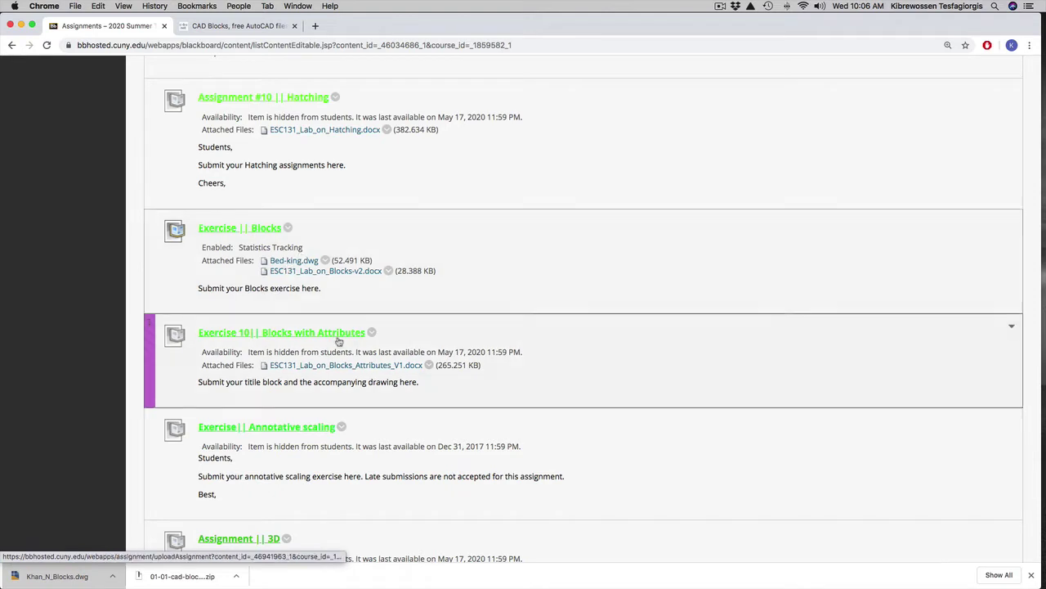
mouse_move(256, 577)
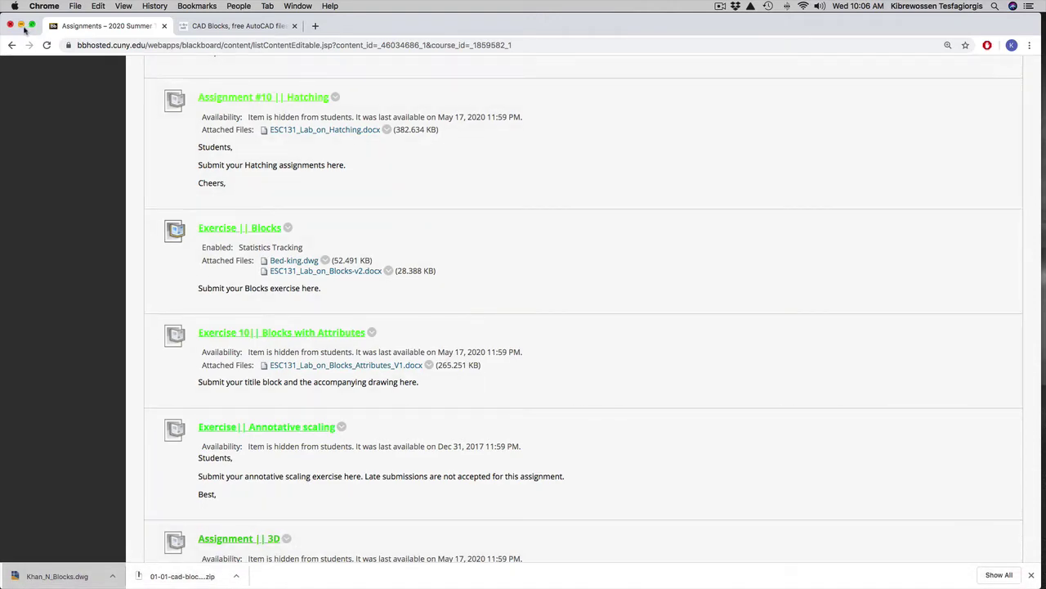
Minimize Chrome, view the top of the Blocks lab document in Word, and return to Bed-king.dwg
click(22, 27)
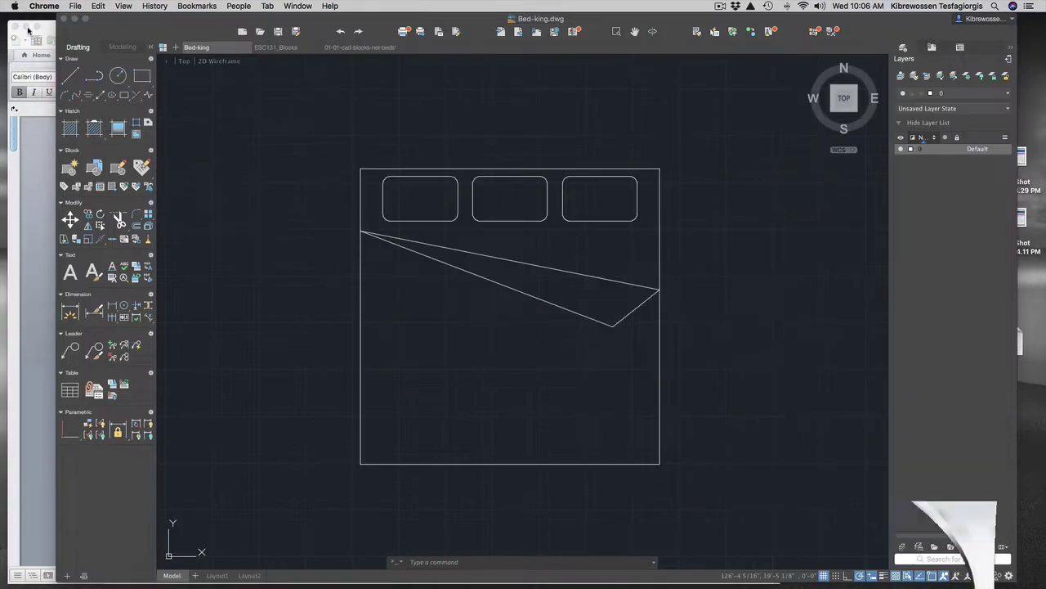
click(33, 164)
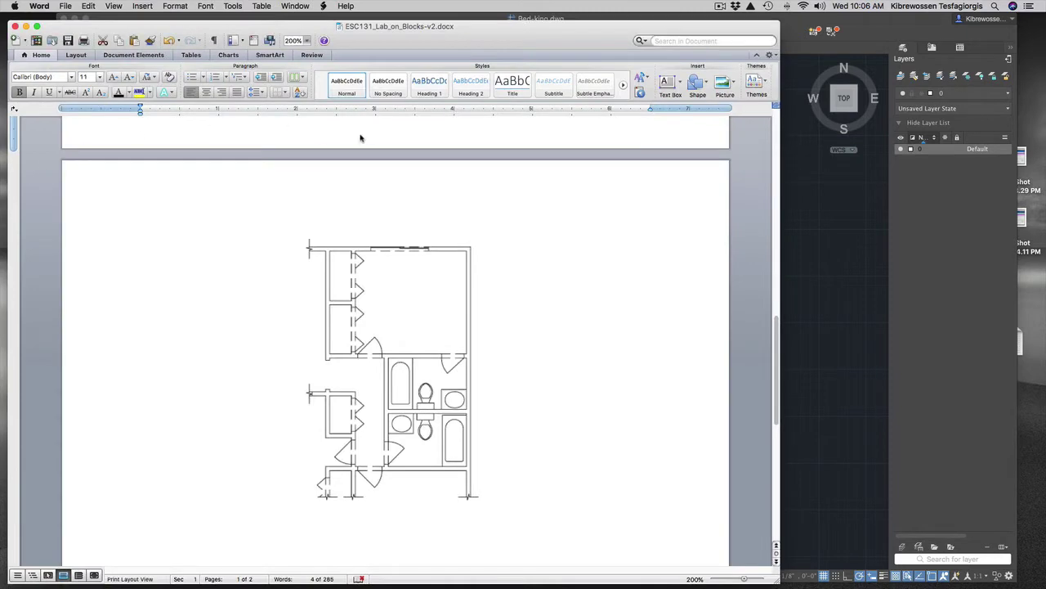
scroll(339, 191, up, 10)
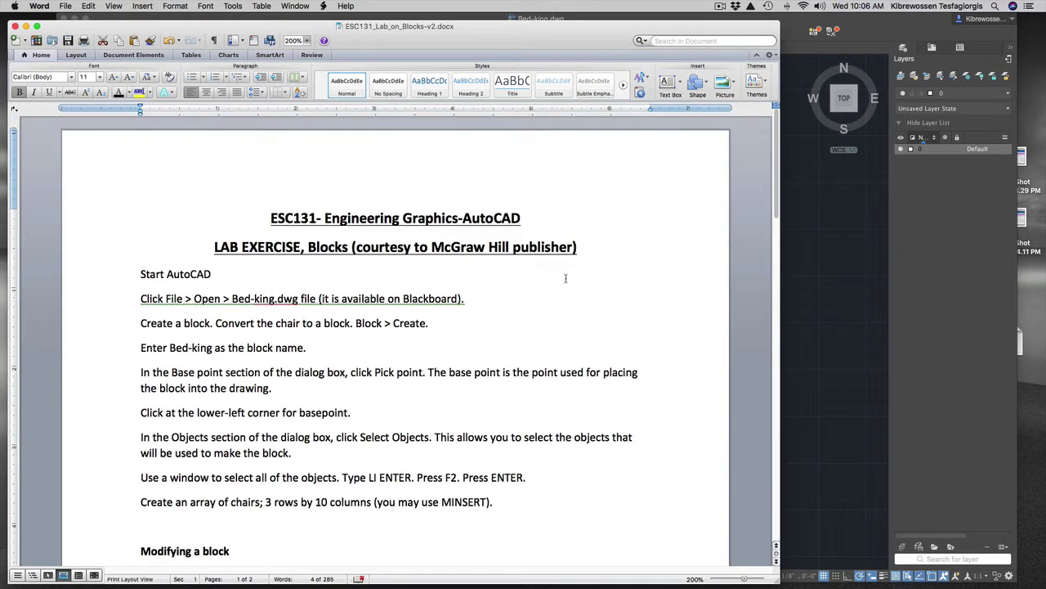
click(810, 238)
click(806, 236)
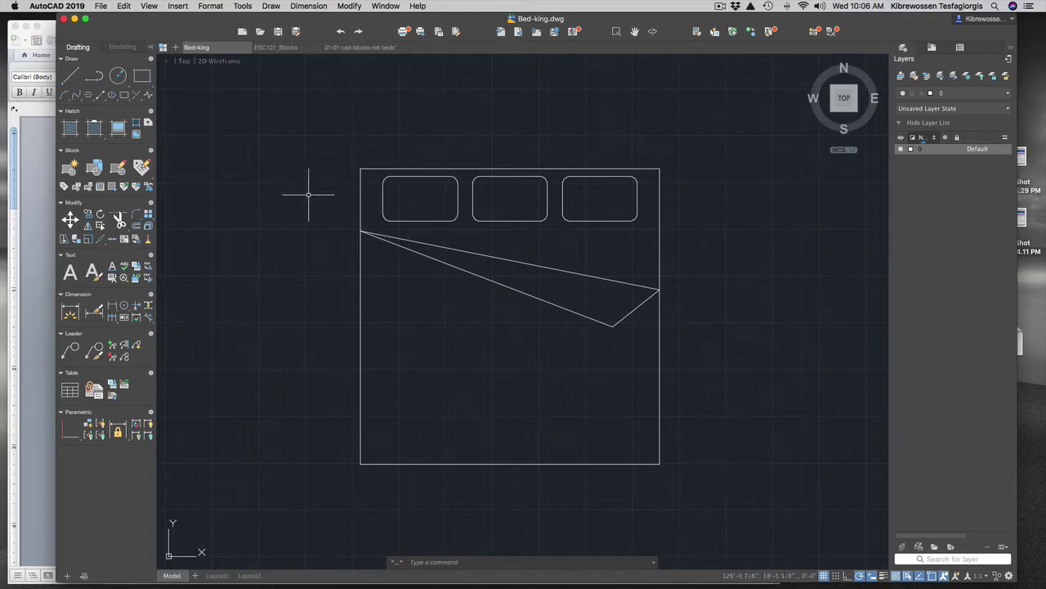
scroll(308, 194, down, 2)
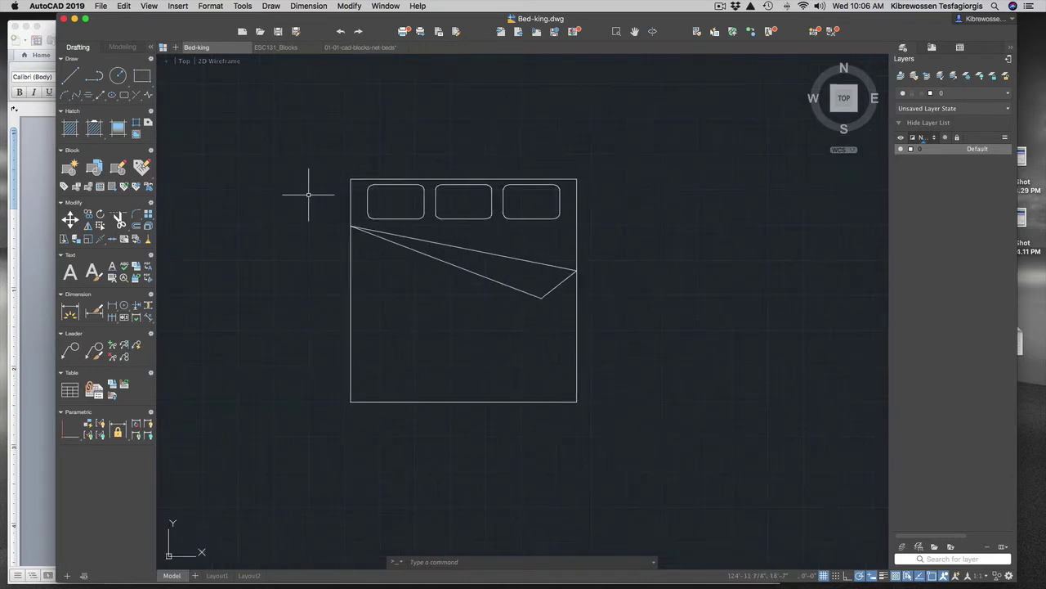
click(38, 235)
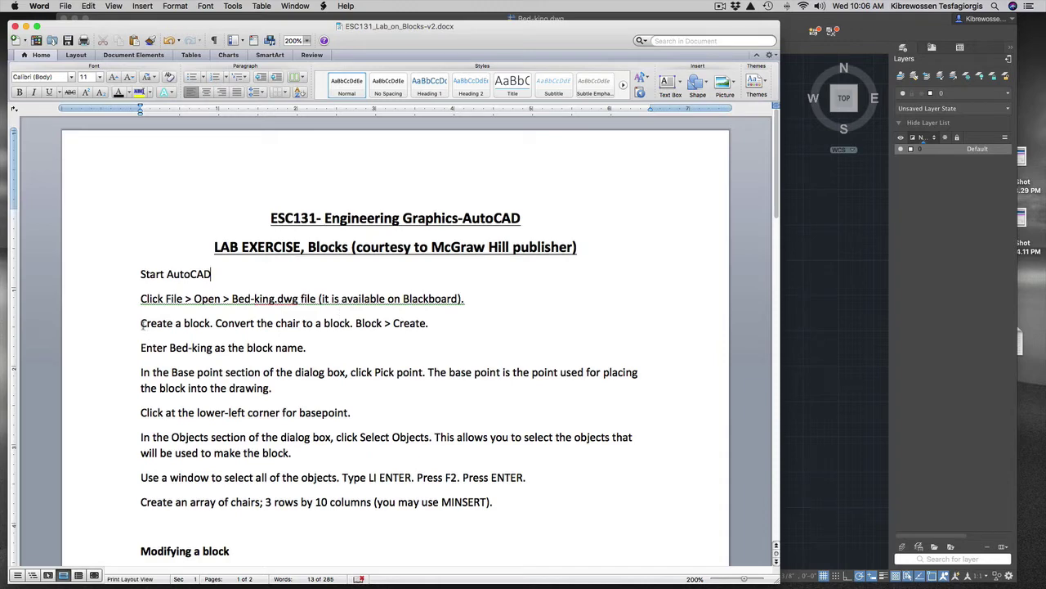
click(851, 342)
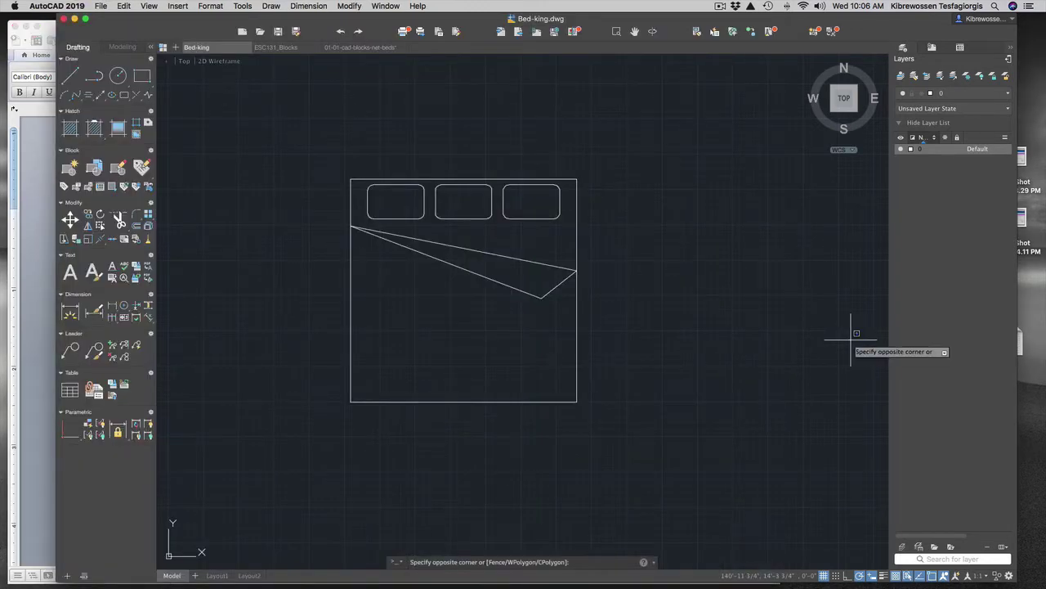
key(Escape)
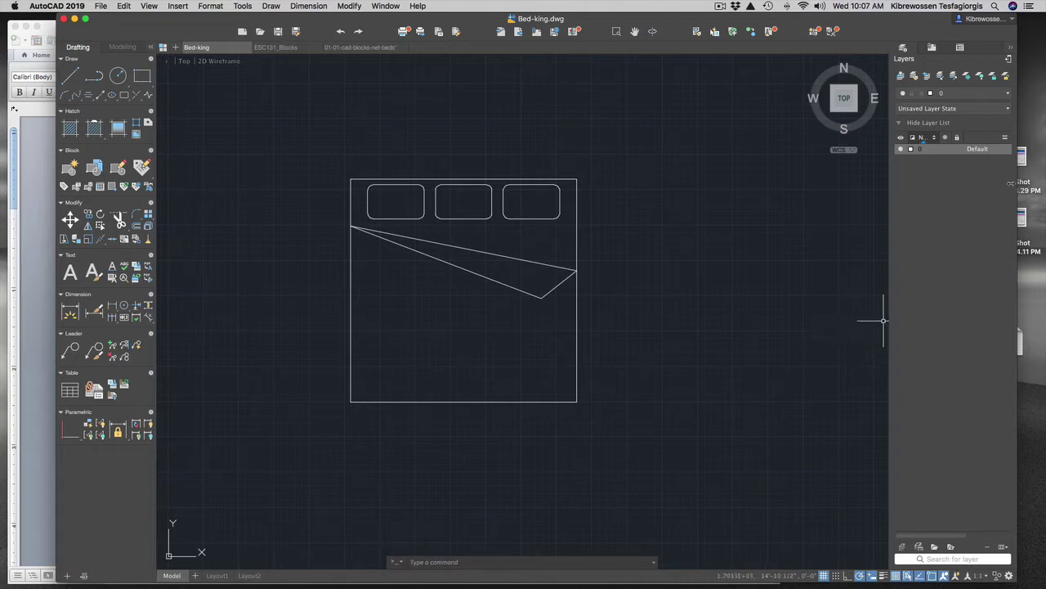
click(955, 95)
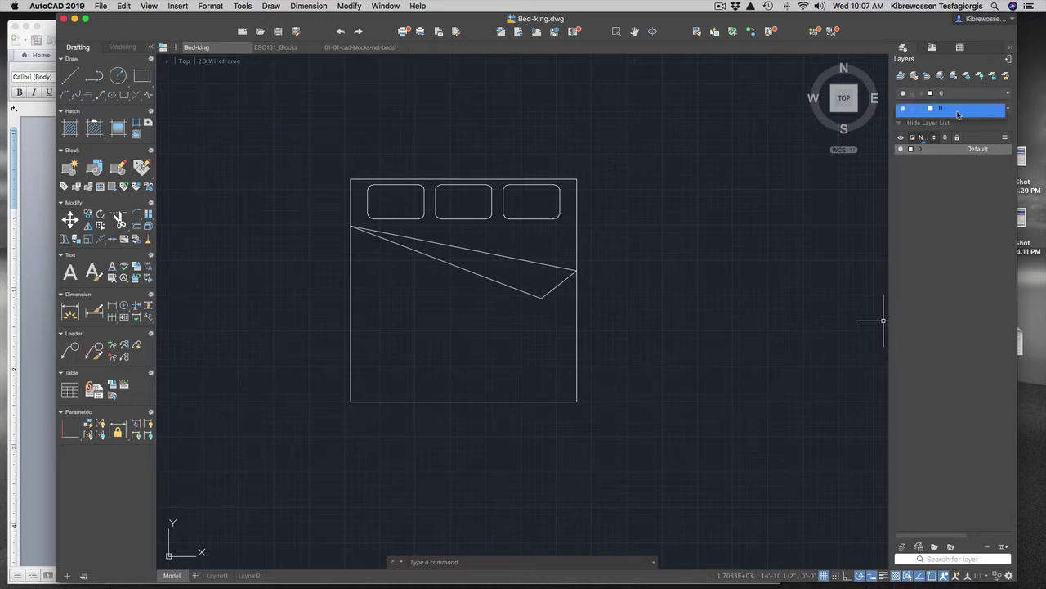
click(707, 266)
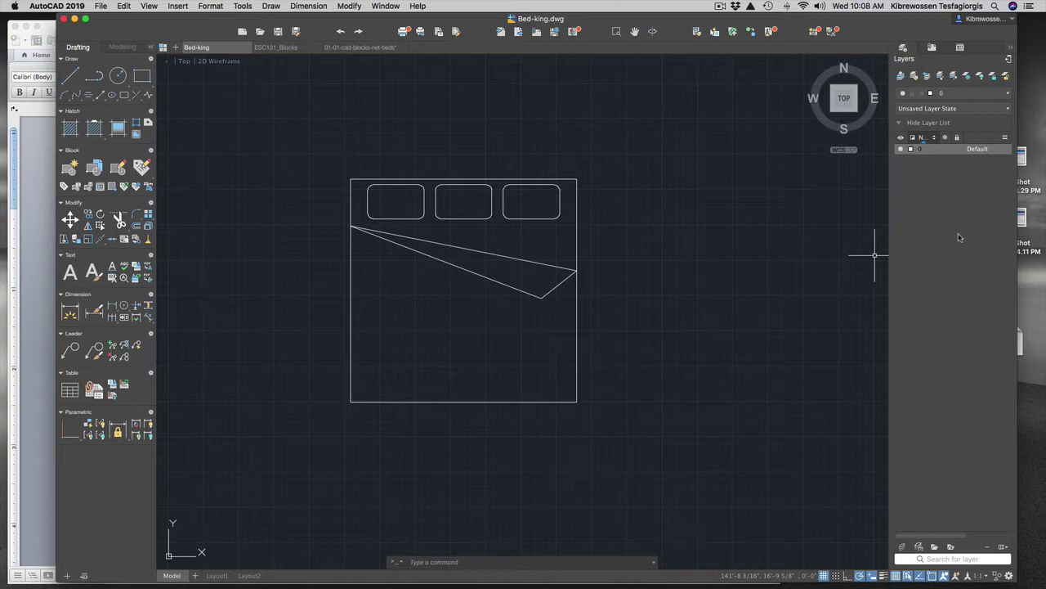
click(353, 278)
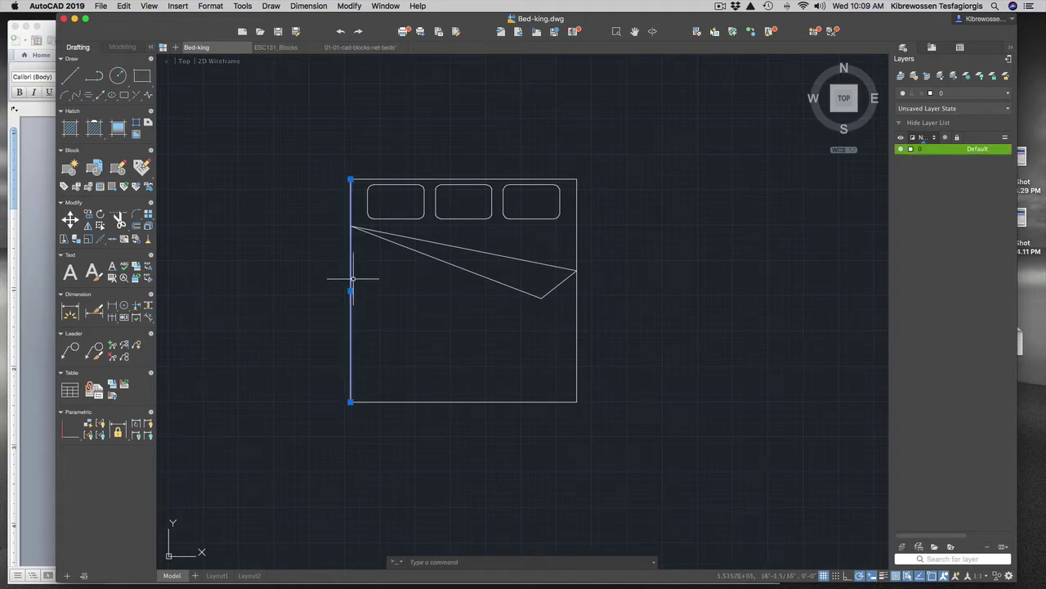
key(Escape)
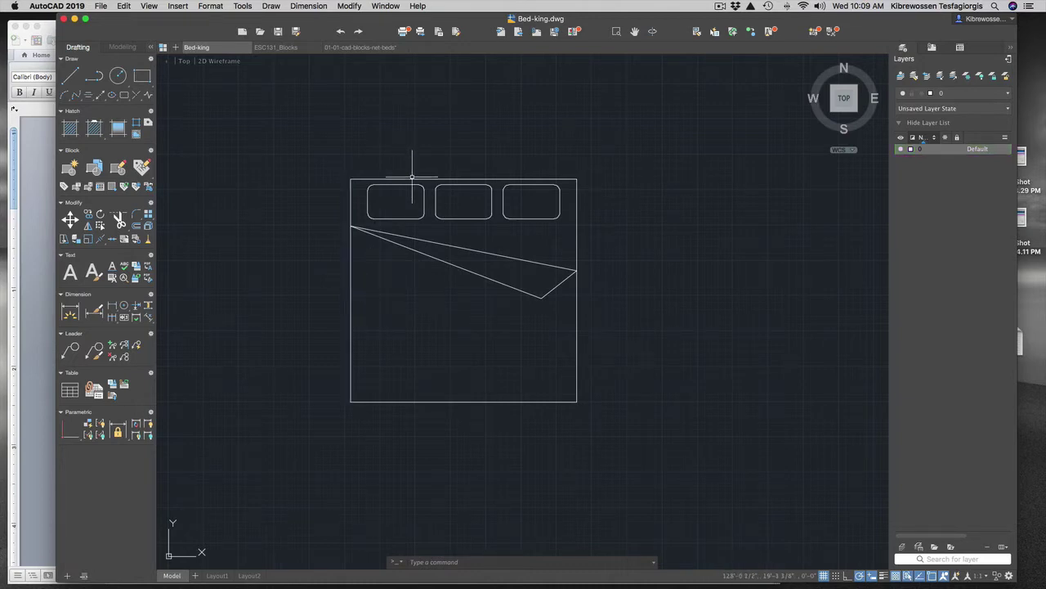
click(413, 178)
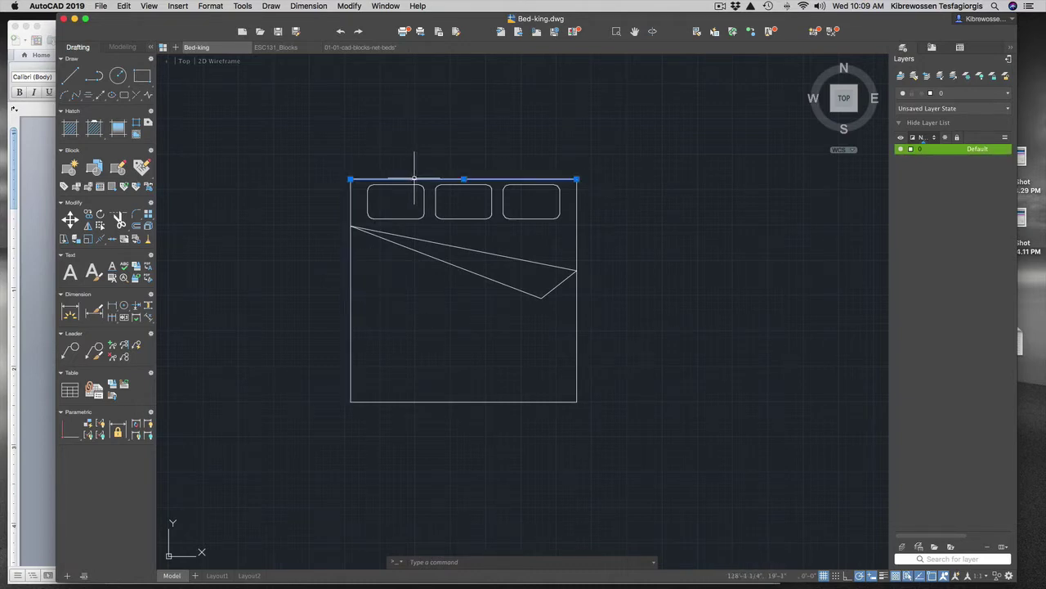
click(350, 256)
mouse_move(369, 187)
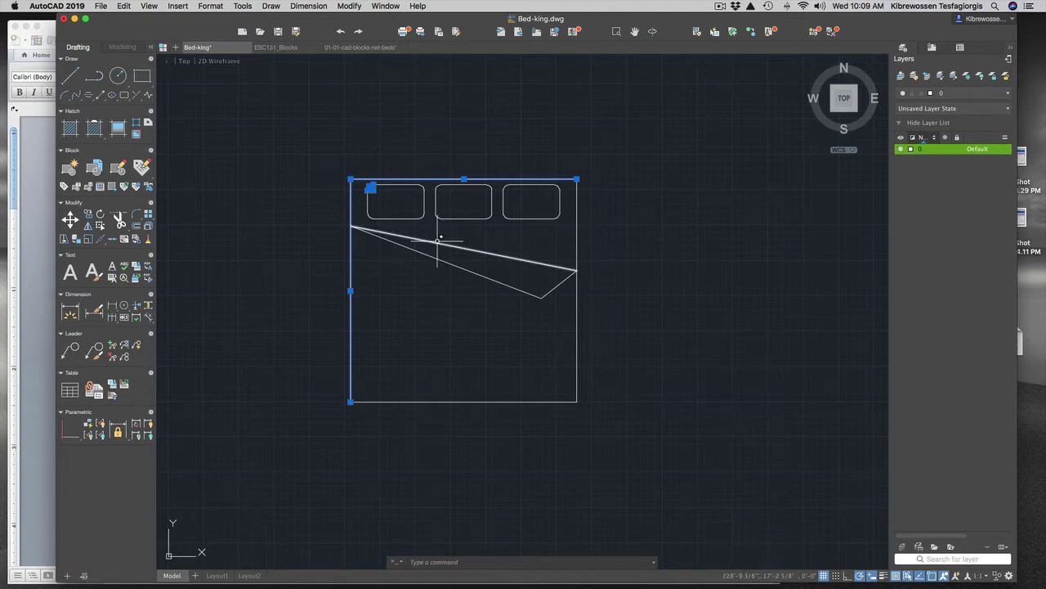
key(Escape)
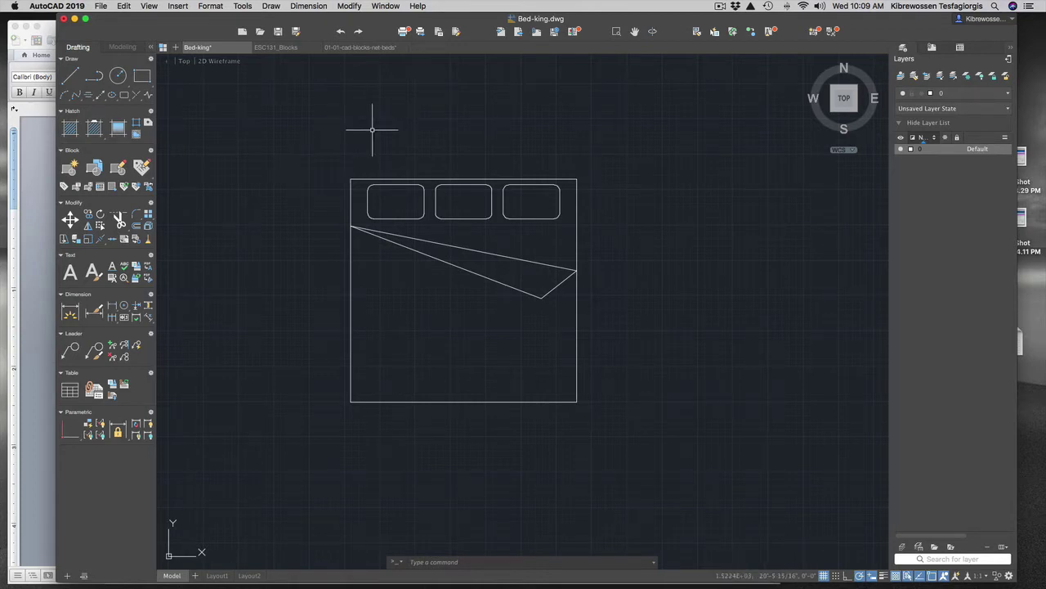
scroll(327, 169, up, 1)
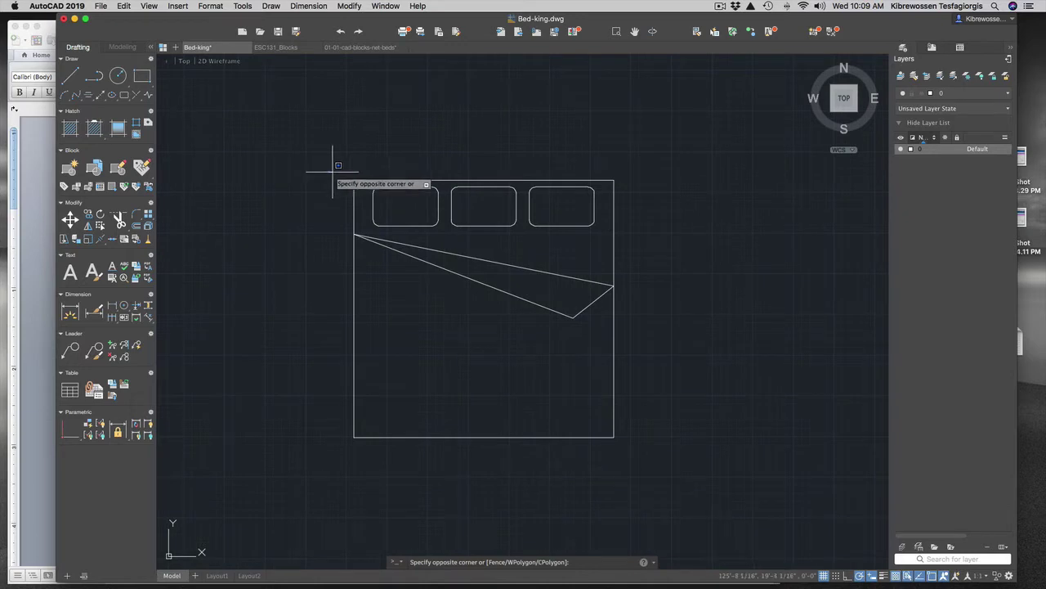
mouse_move(326, 164)
mouse_down()
mouse_move(584, 104)
mouse_move(726, 182)
mouse_move(745, 374)
mouse_move(684, 485)
mouse_move(471, 512)
mouse_move(398, 474)
mouse_up()
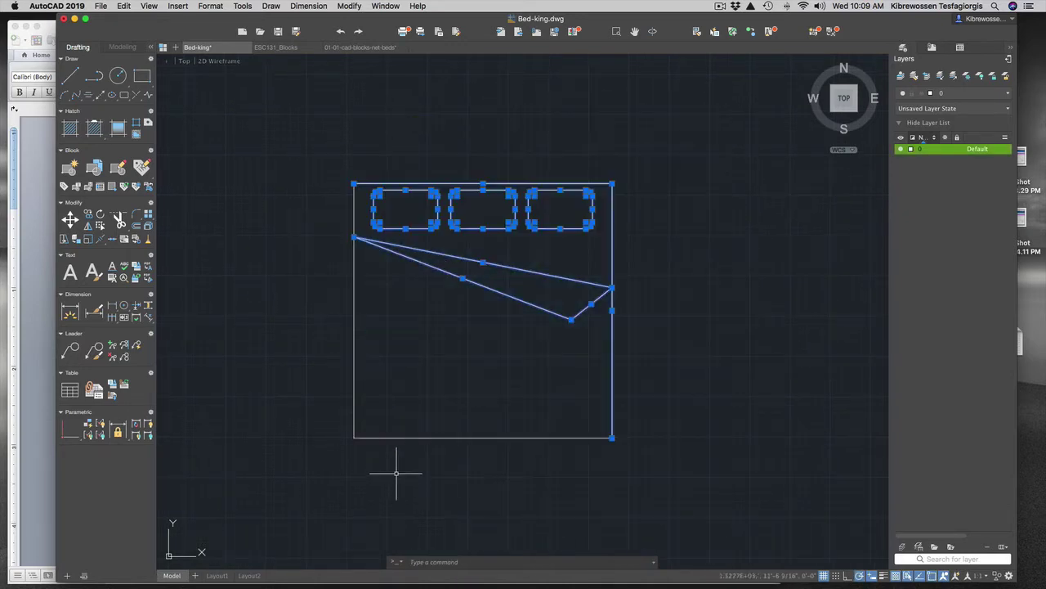
key(Escape)
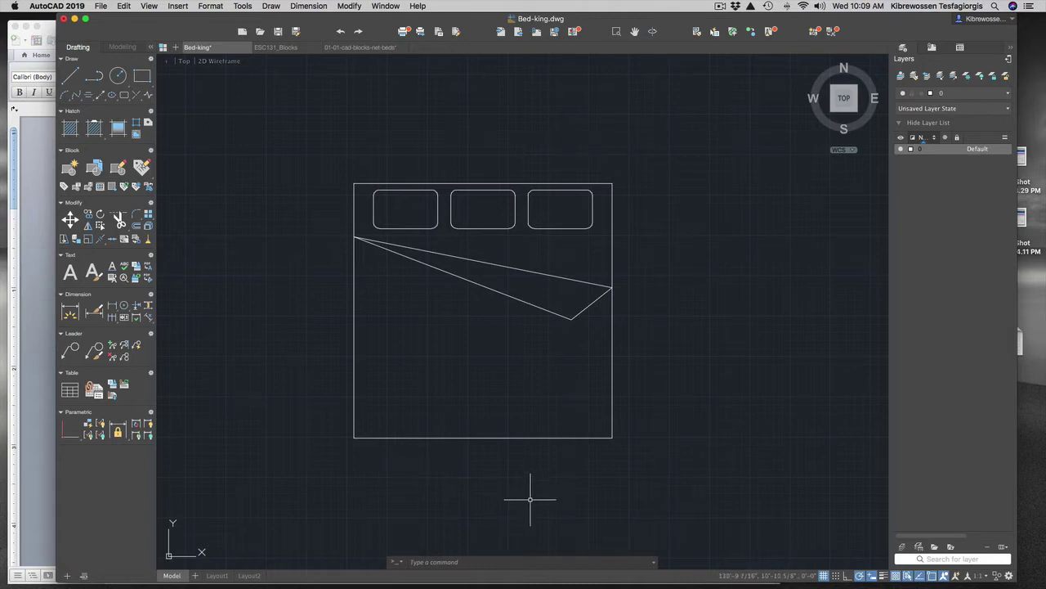
Check the Word instructions, then switch the Bed-king drawing window to full screen
click(39, 315)
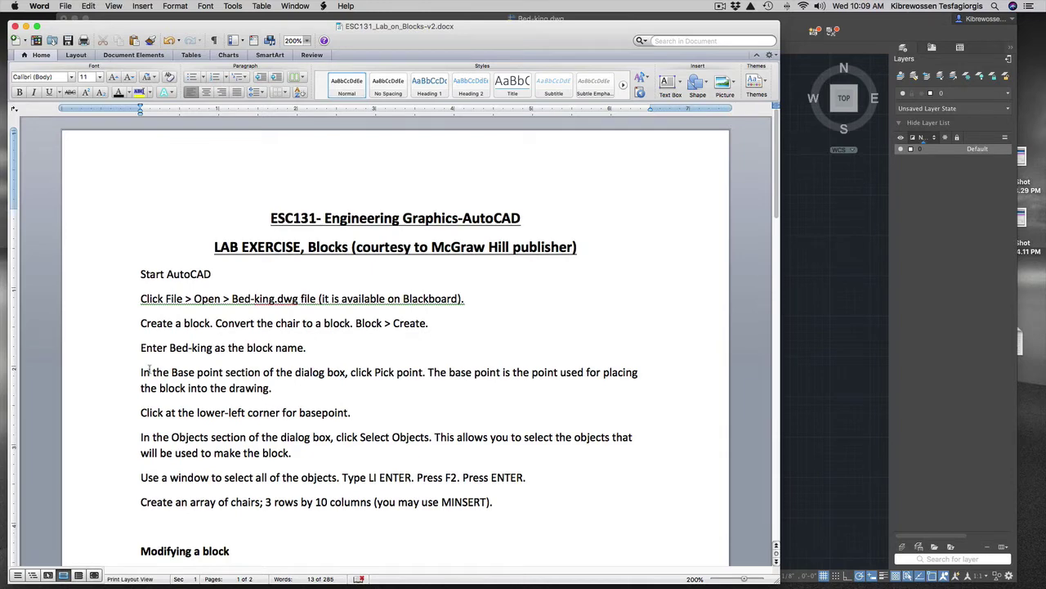
click(812, 375)
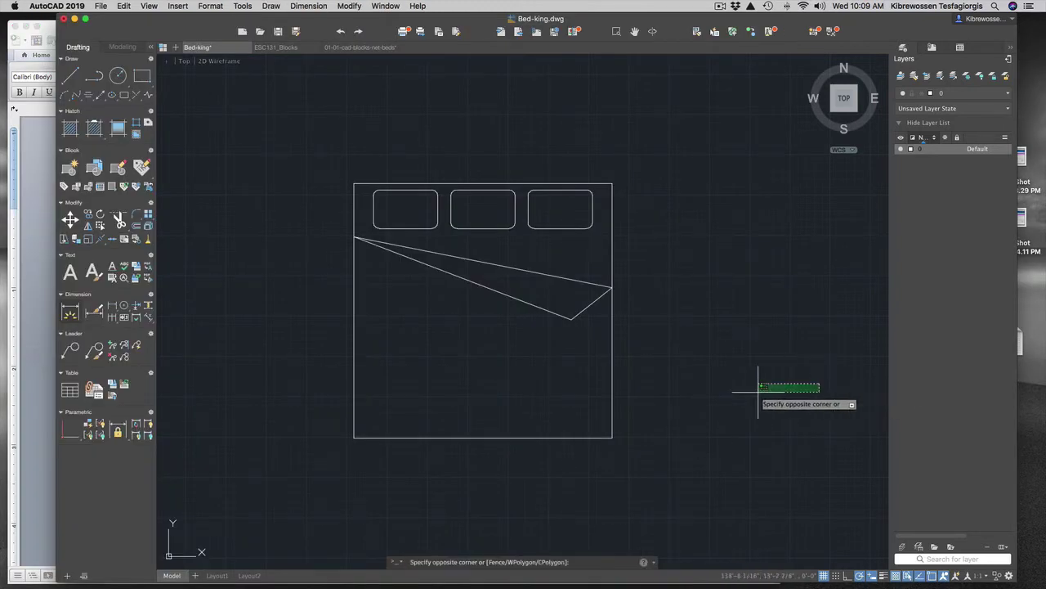
click(652, 381)
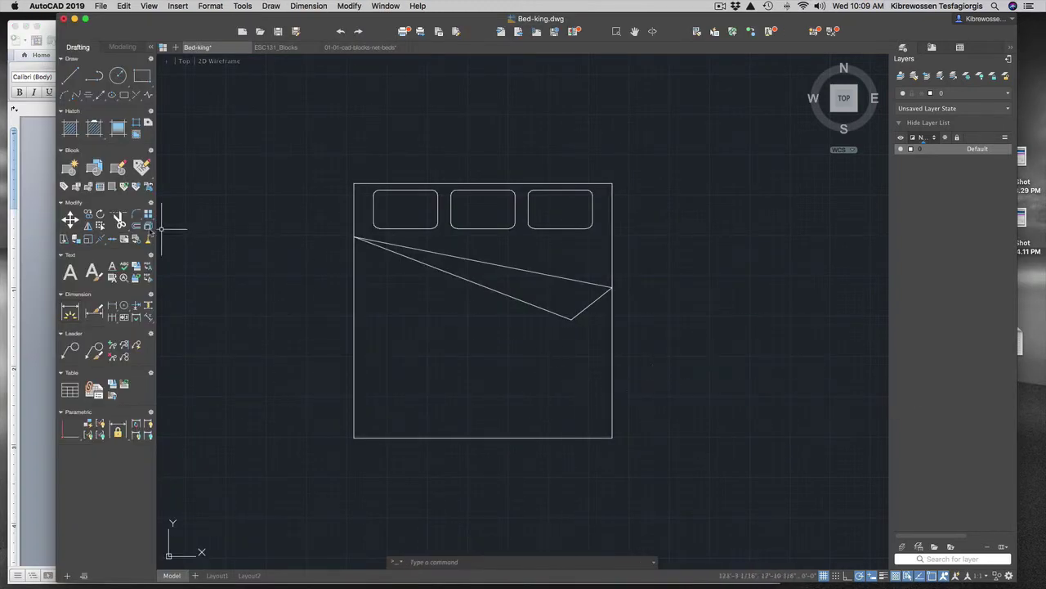
click(85, 18)
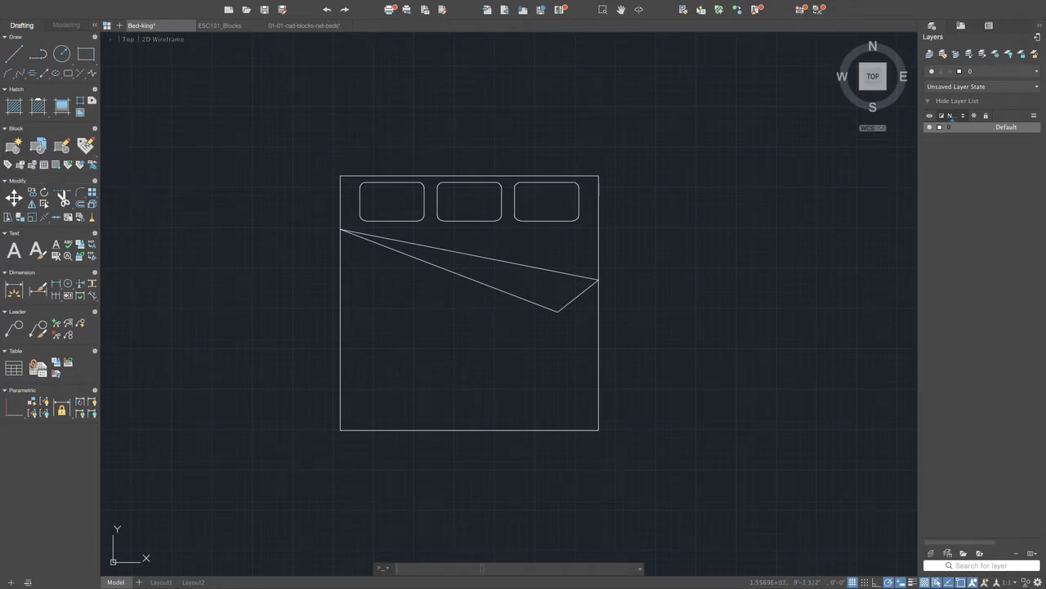
Run the BLOCK command and name the new block 'Bed-king' in Define Block
text(blcok)
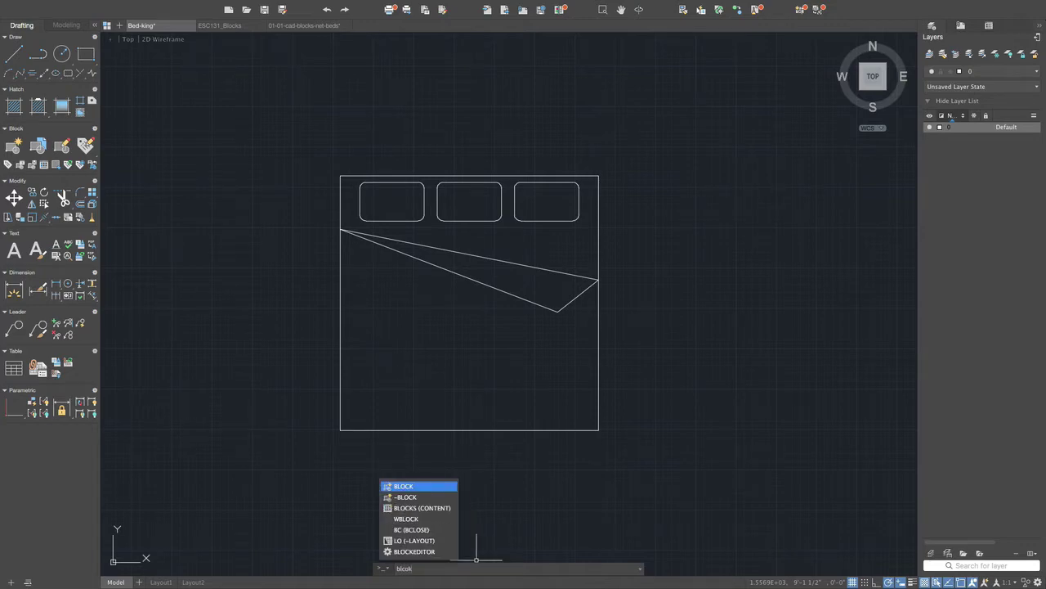
key(Return)
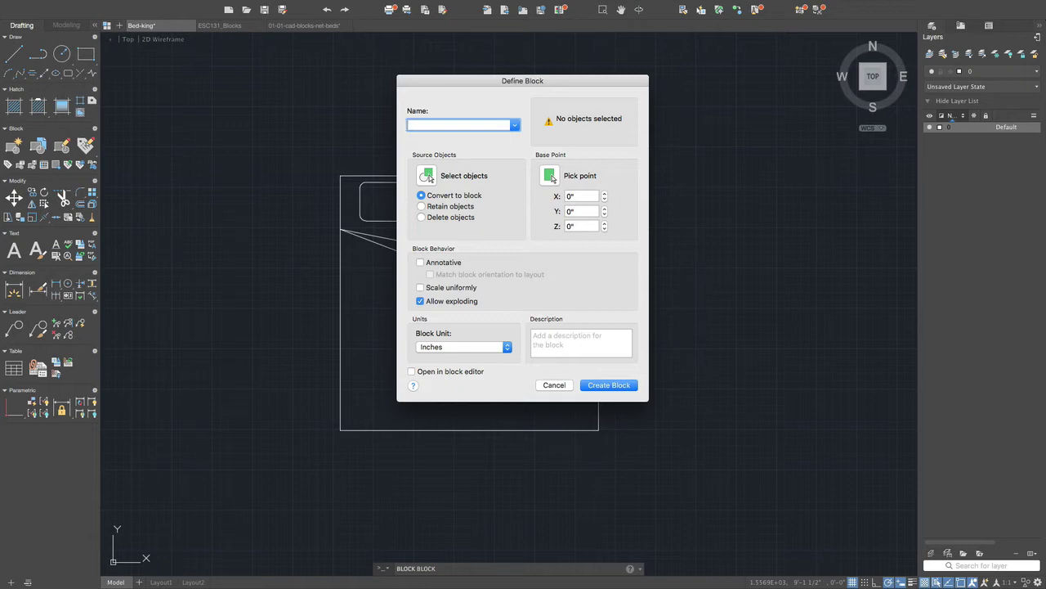
text(Bed-king)
Window-select all 31 bed objects as the Bed-king block's contents
click(427, 177)
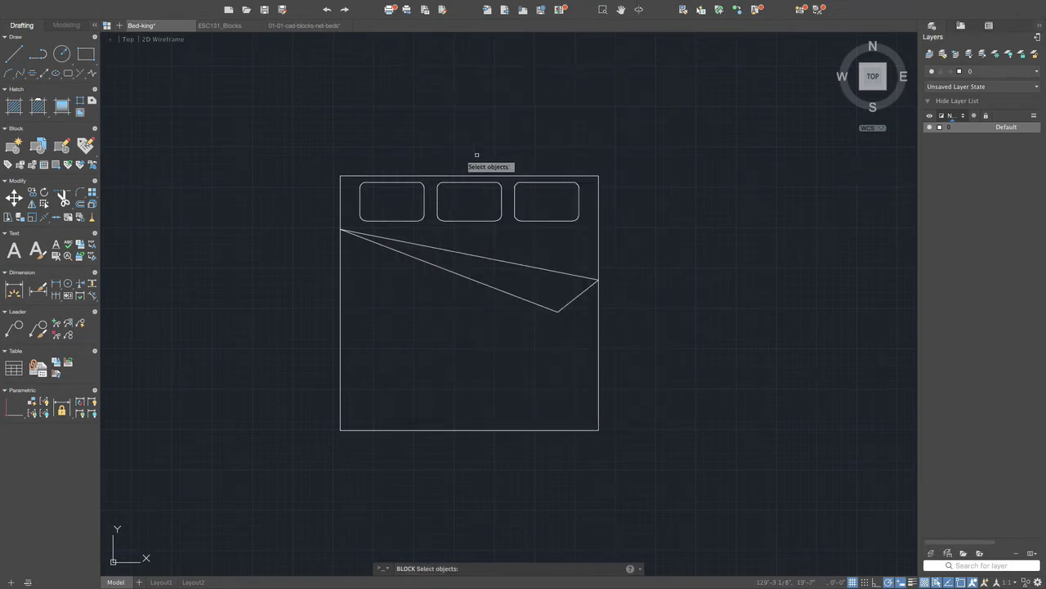
mouse_move(317, 162)
mouse_down()
mouse_move(439, 128)
mouse_move(549, 129)
mouse_move(660, 167)
mouse_move(689, 217)
mouse_move(696, 273)
mouse_move(679, 428)
mouse_move(665, 458)
mouse_move(623, 486)
mouse_move(315, 486)
mouse_up()
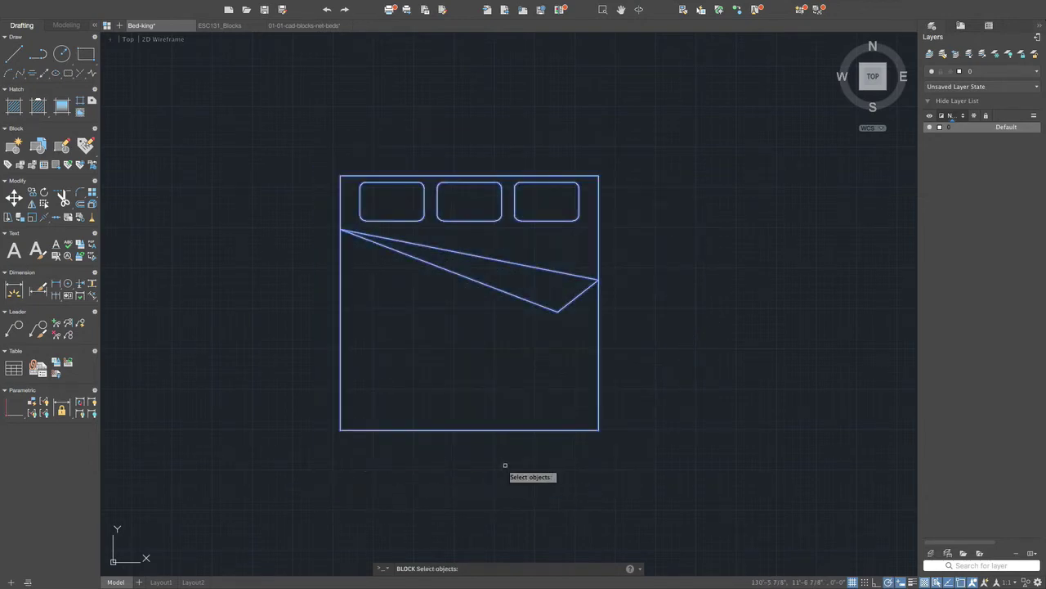
key(Return)
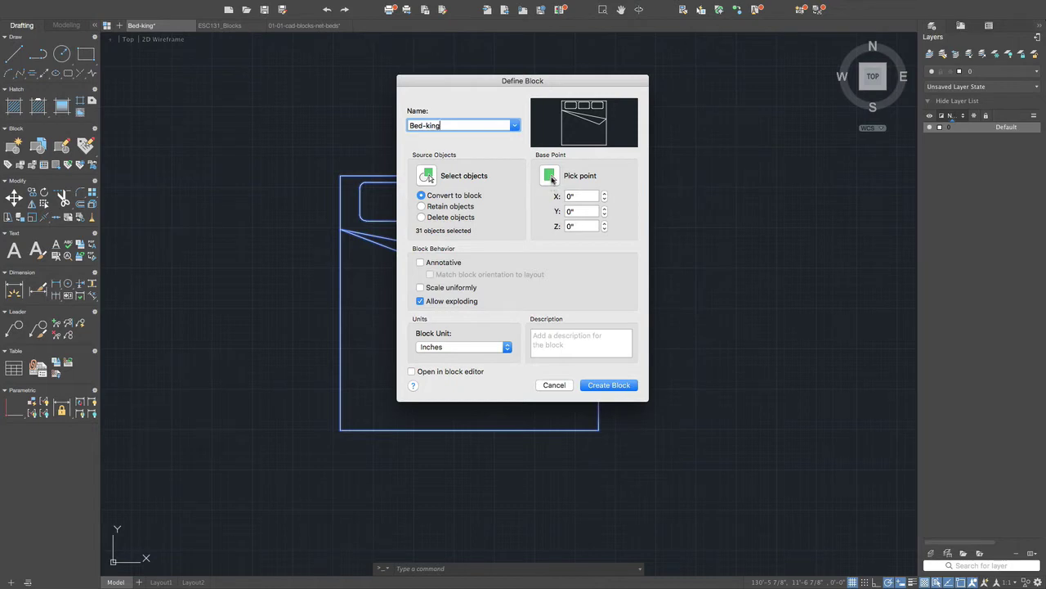
Keep Inches as the block unit and set the base point at the bed's top-edge midpoint
click(447, 348)
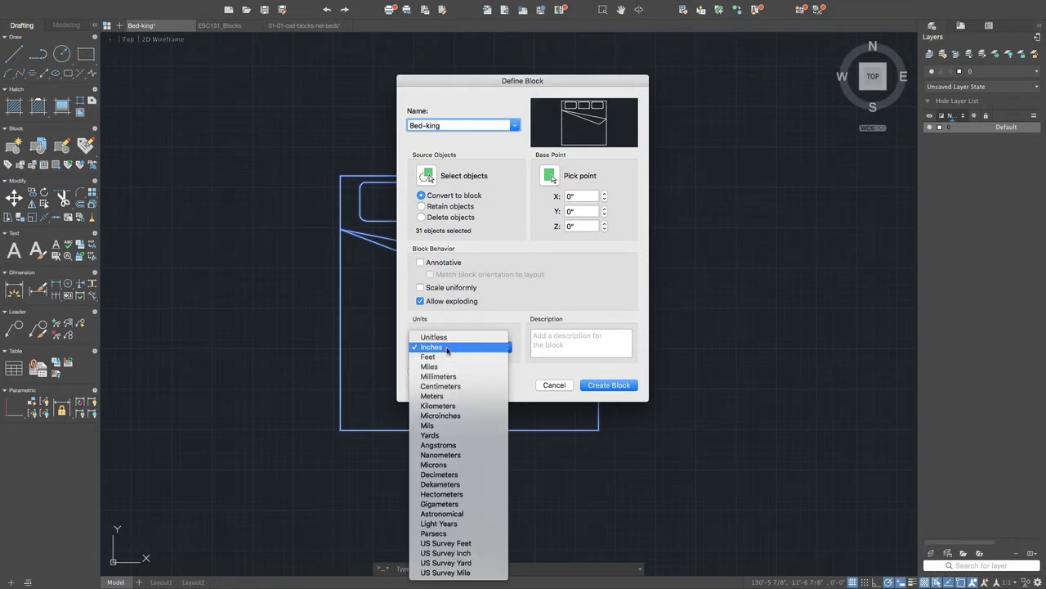
click(447, 347)
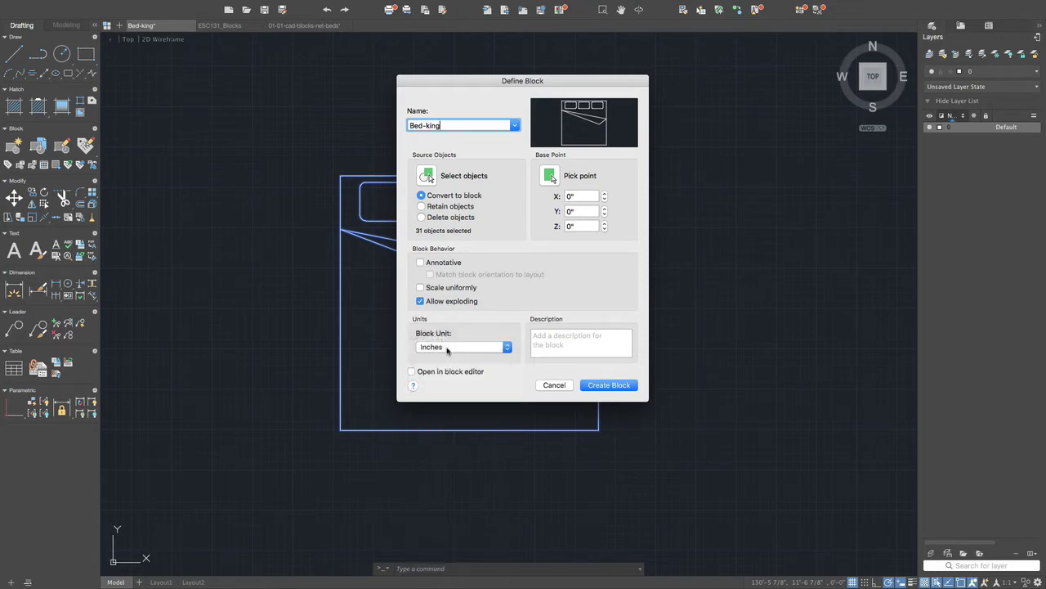
click(447, 347)
click(448, 348)
click(461, 348)
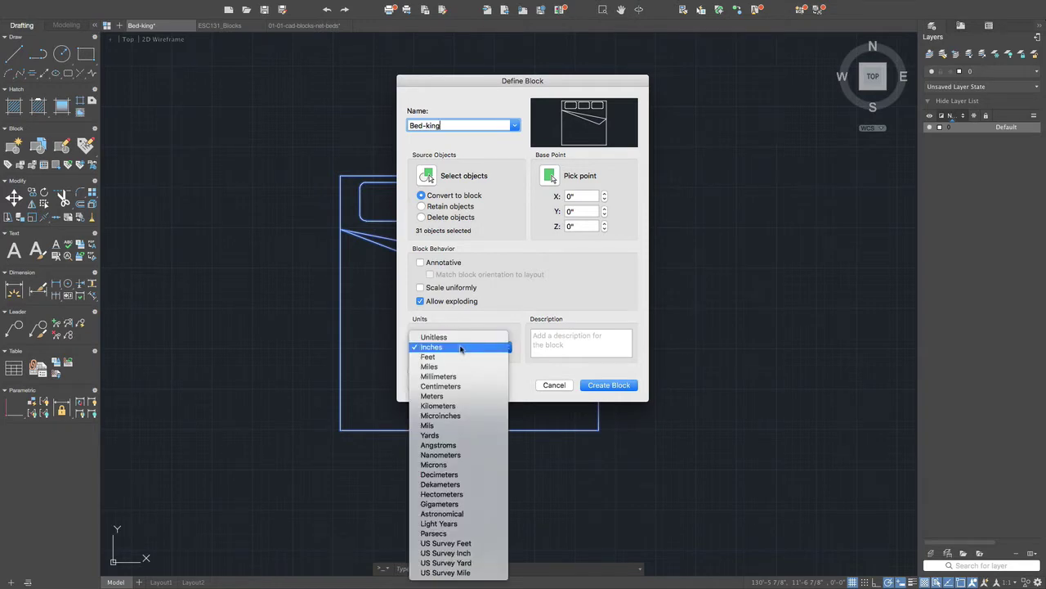
click(461, 347)
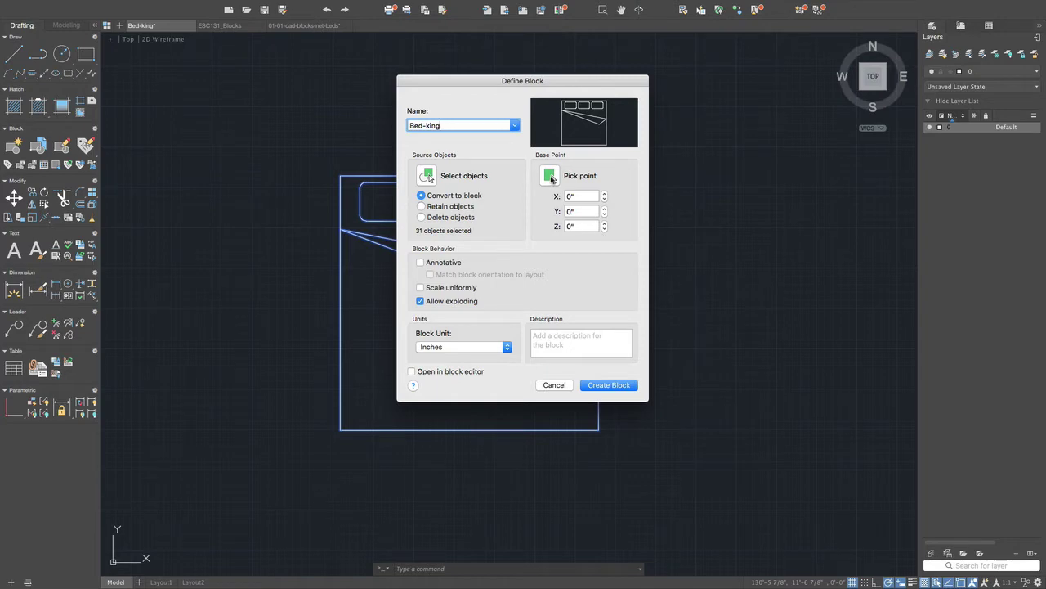
click(551, 178)
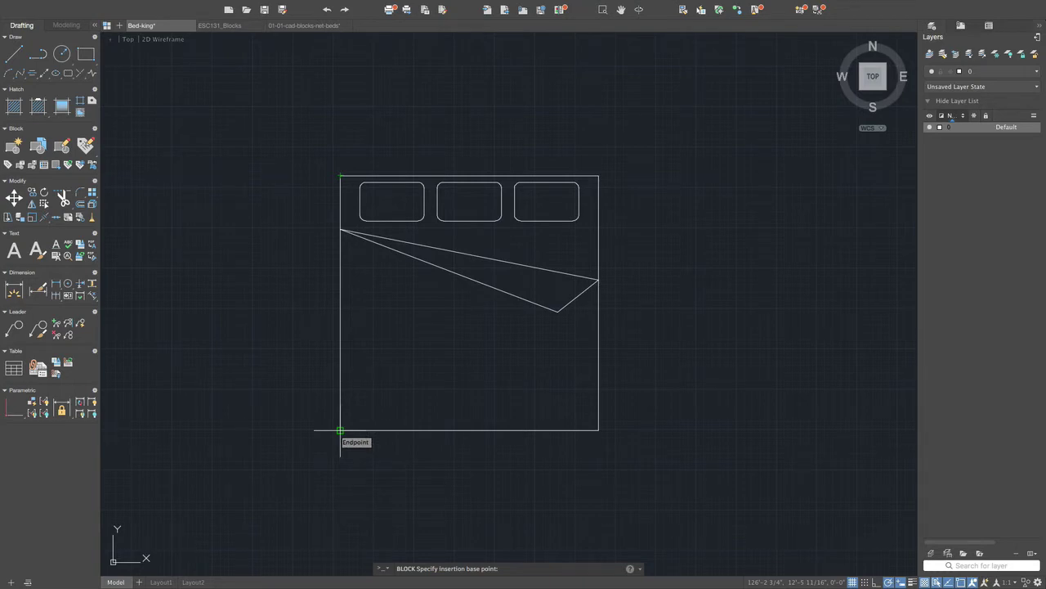
click(470, 177)
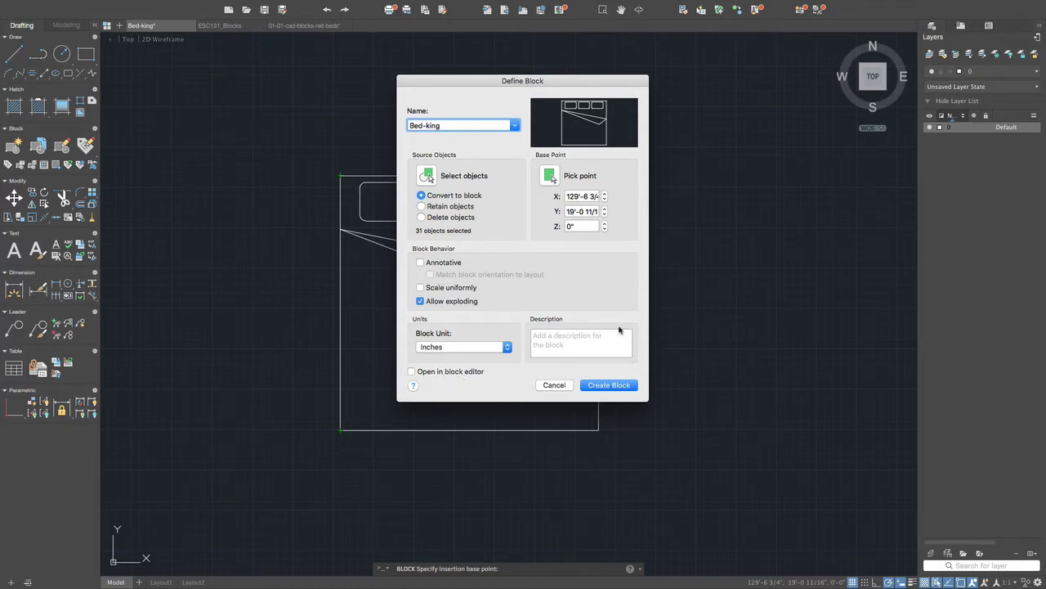
Create the Bed-king block and grip-move it in place to confirm it acts as one object
click(610, 387)
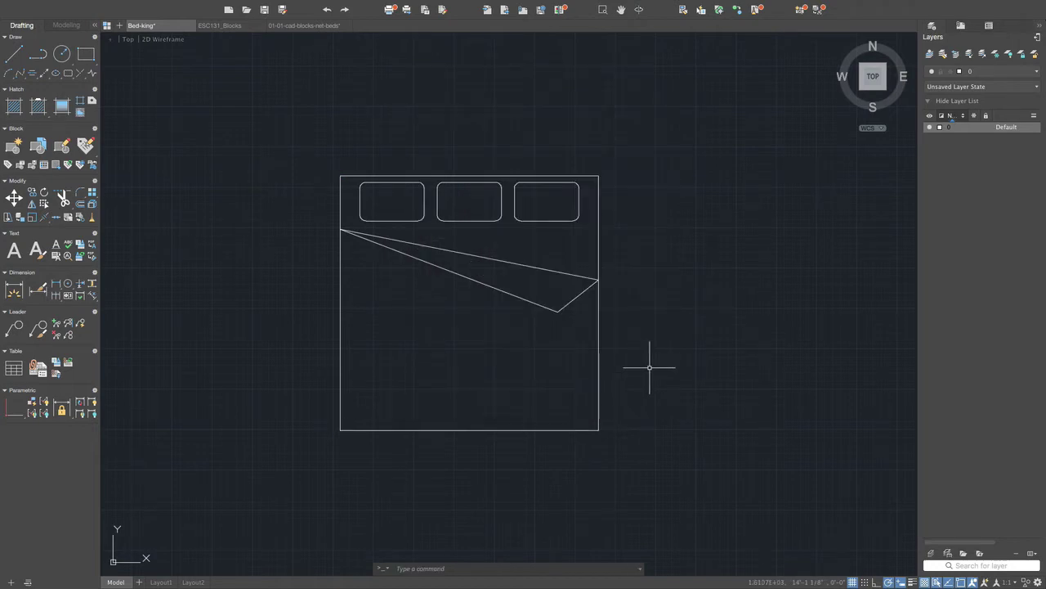
click(601, 360)
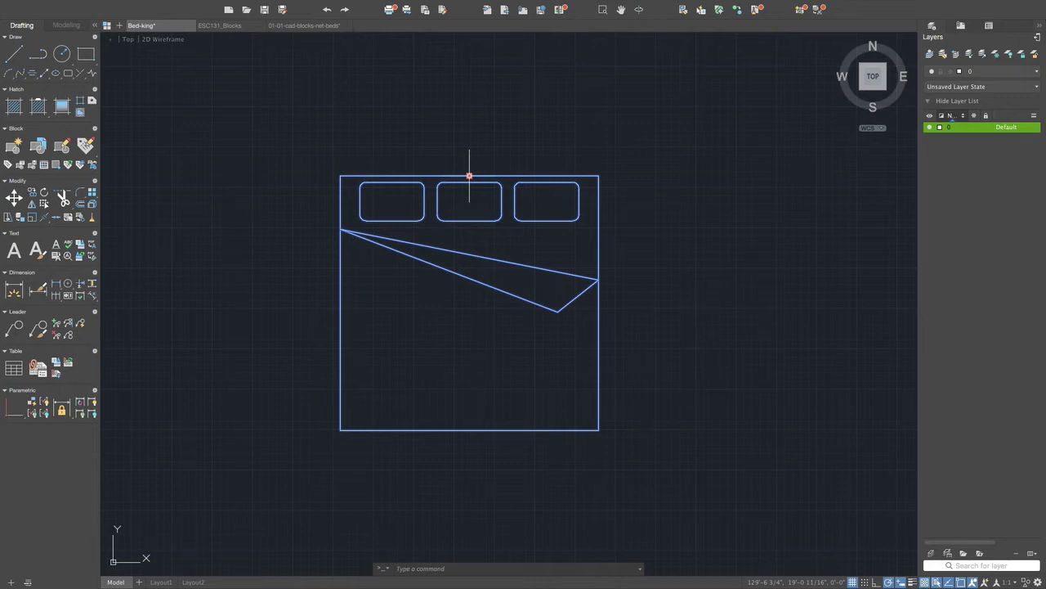
click(470, 175)
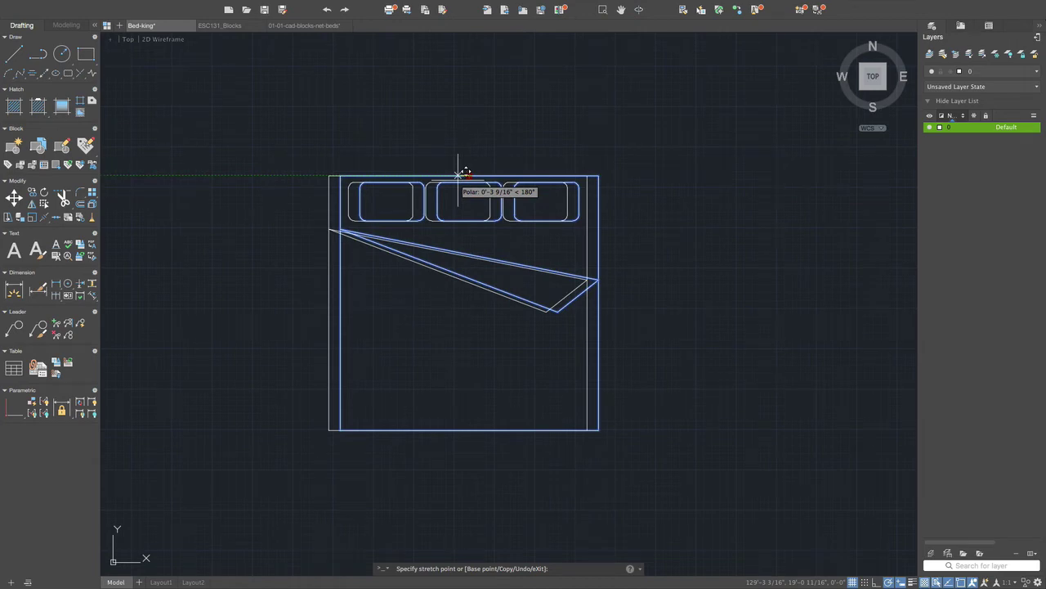
click(458, 175)
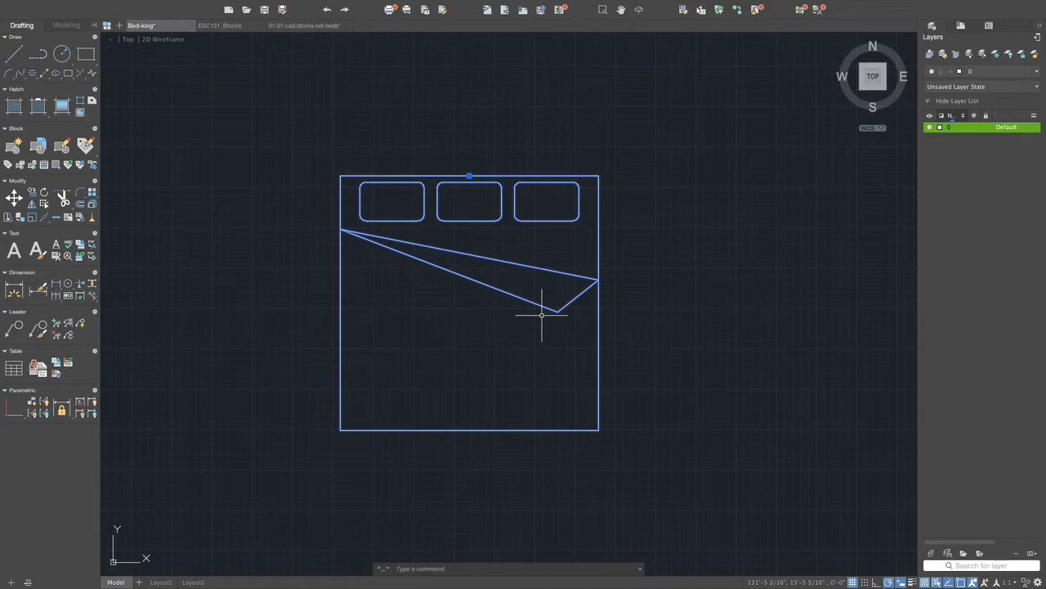
key(ctrl+Up)
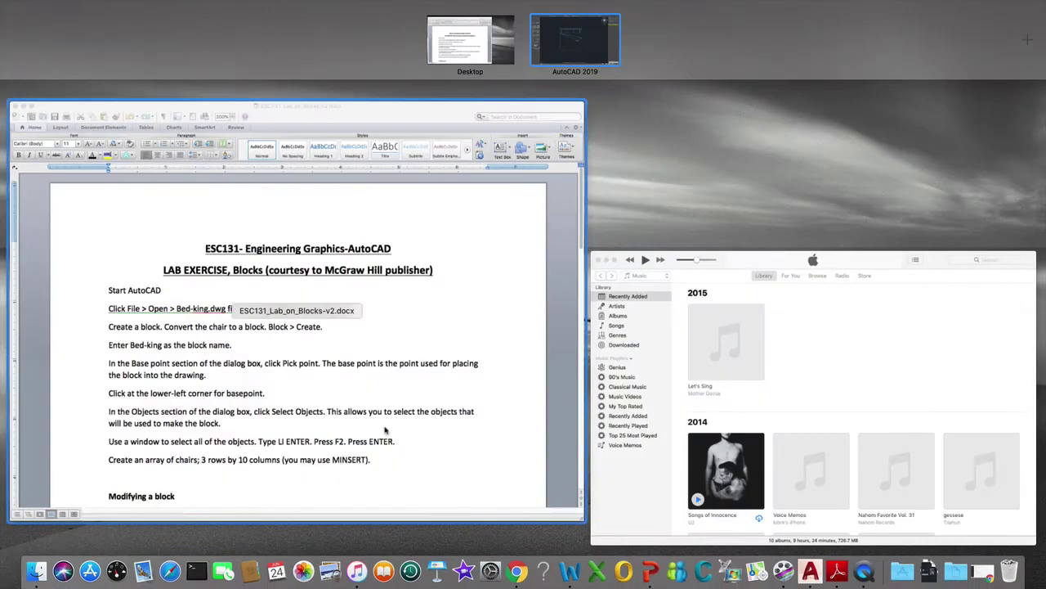
Read the Block > Create steps in the Word lab document, then return to AutoCAD
click(349, 427)
scroll(350, 426, down, 5)
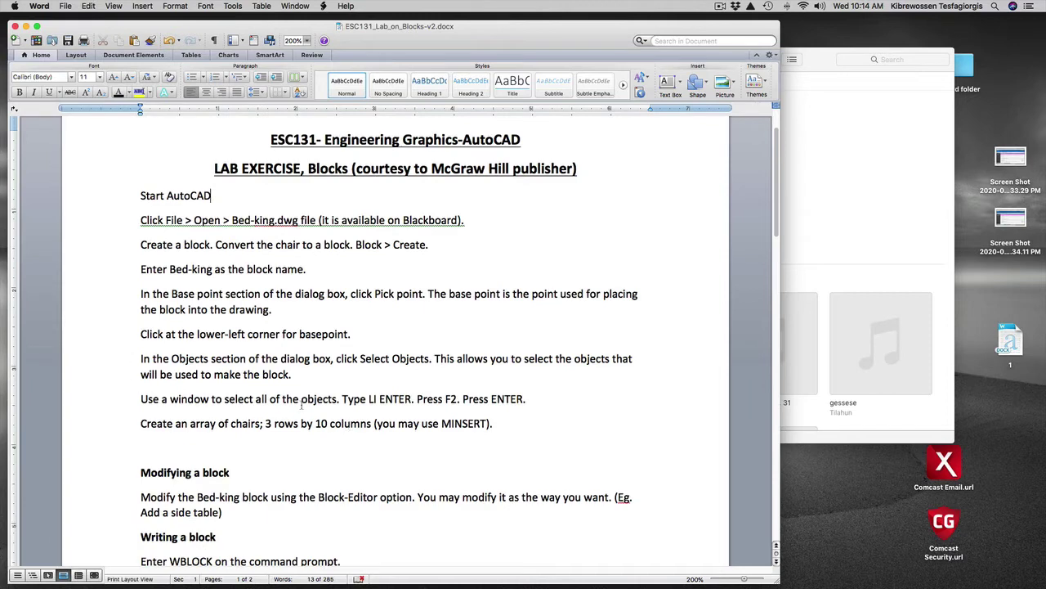
click(306, 376)
drag(306, 375, 147, 269)
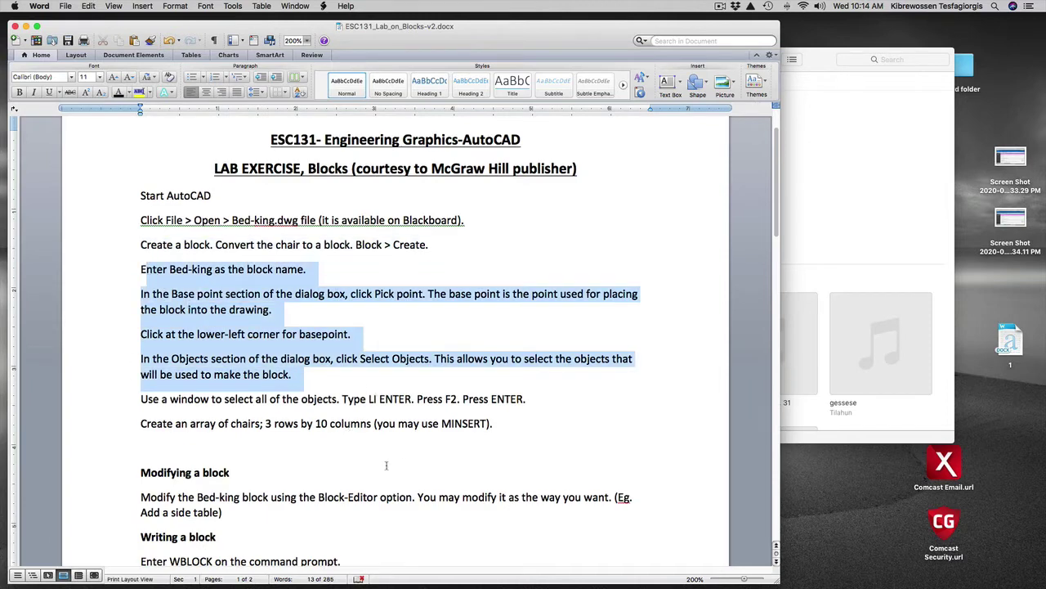
click(358, 447)
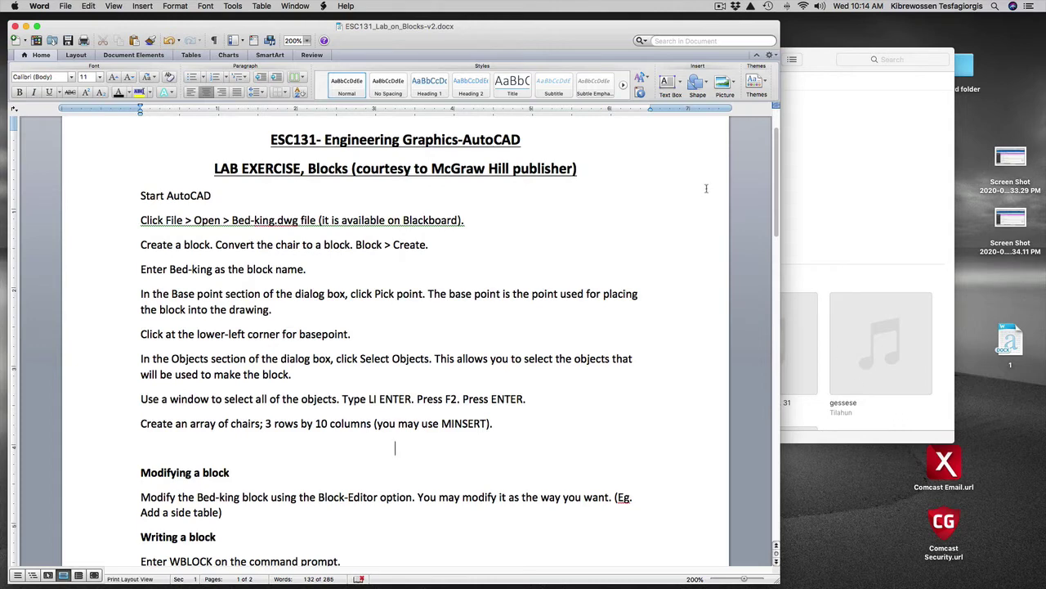
key(ctrl+Up)
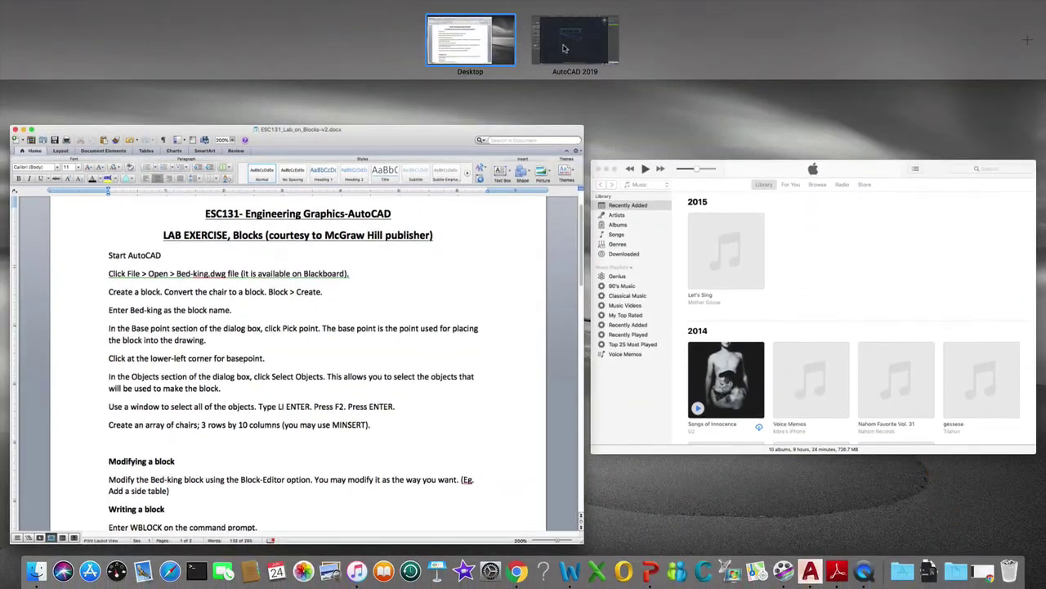
click(564, 49)
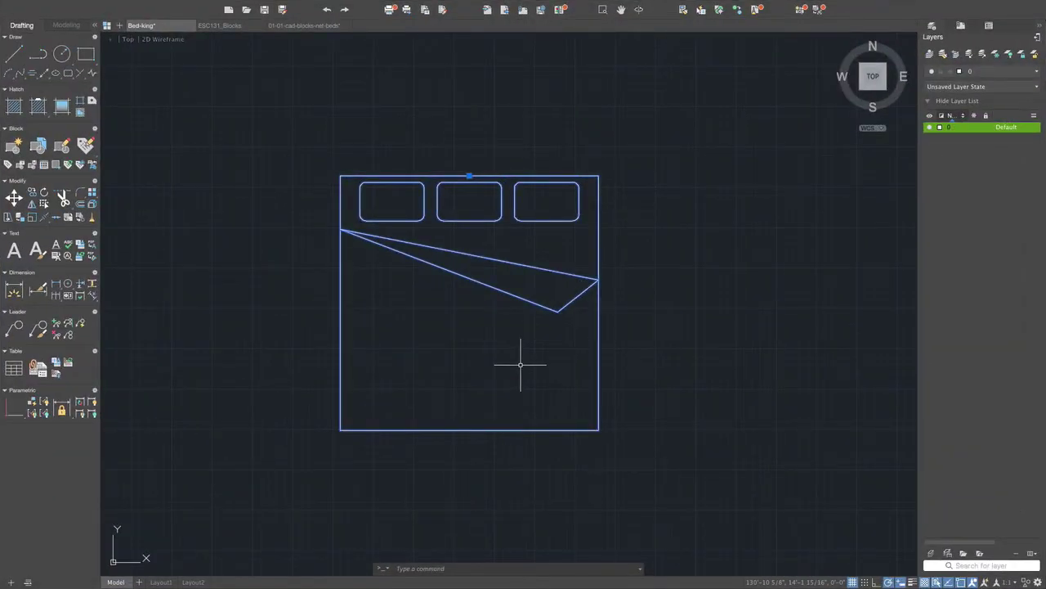
List the bed's properties with LI to confirm it is a single Bed-king block
text(li)
key(Return)
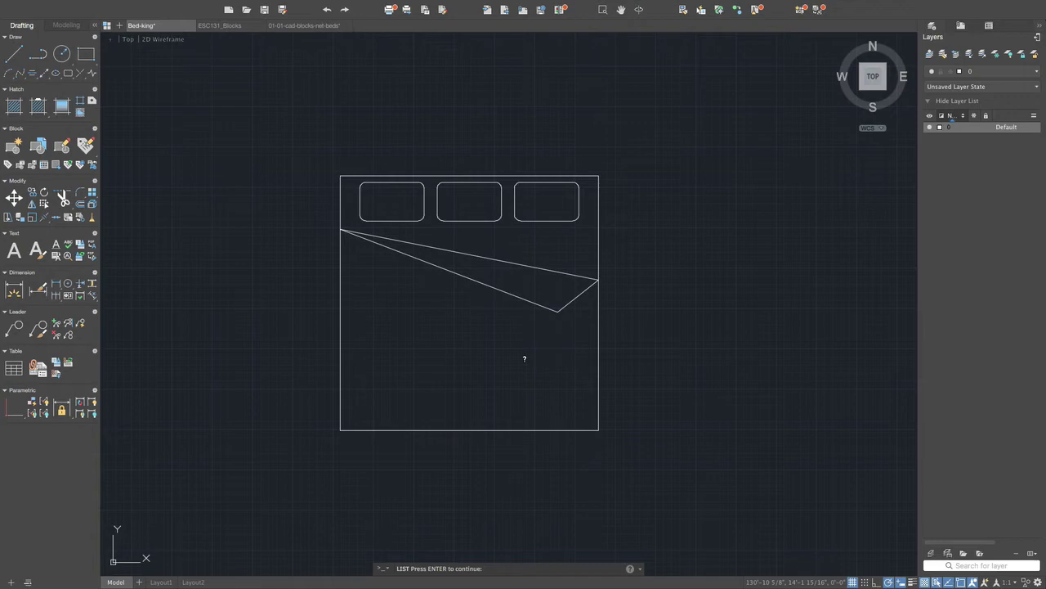
key(Return)
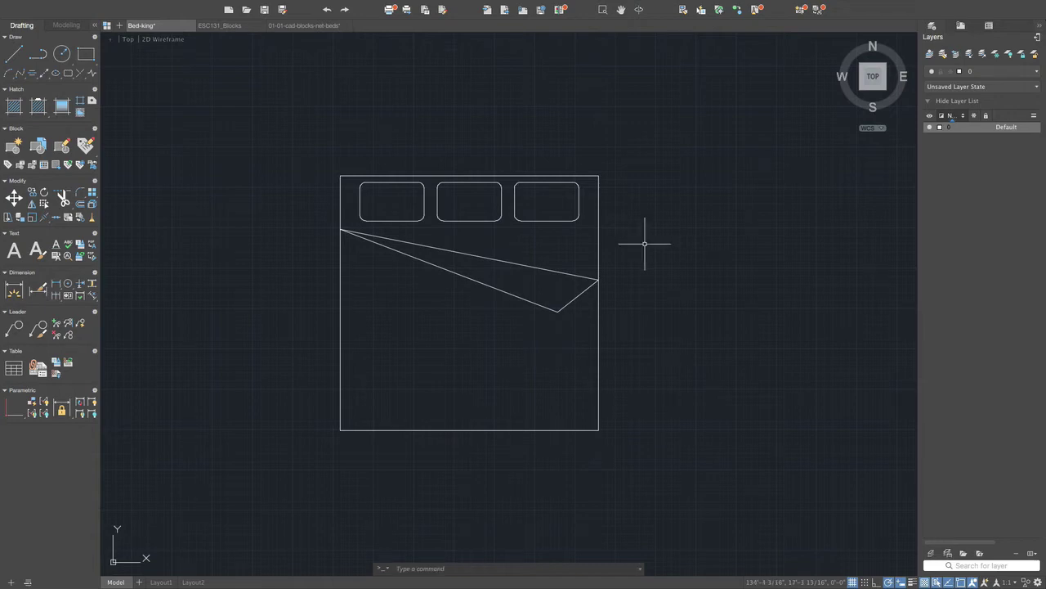
click(502, 292)
right_click(502, 292)
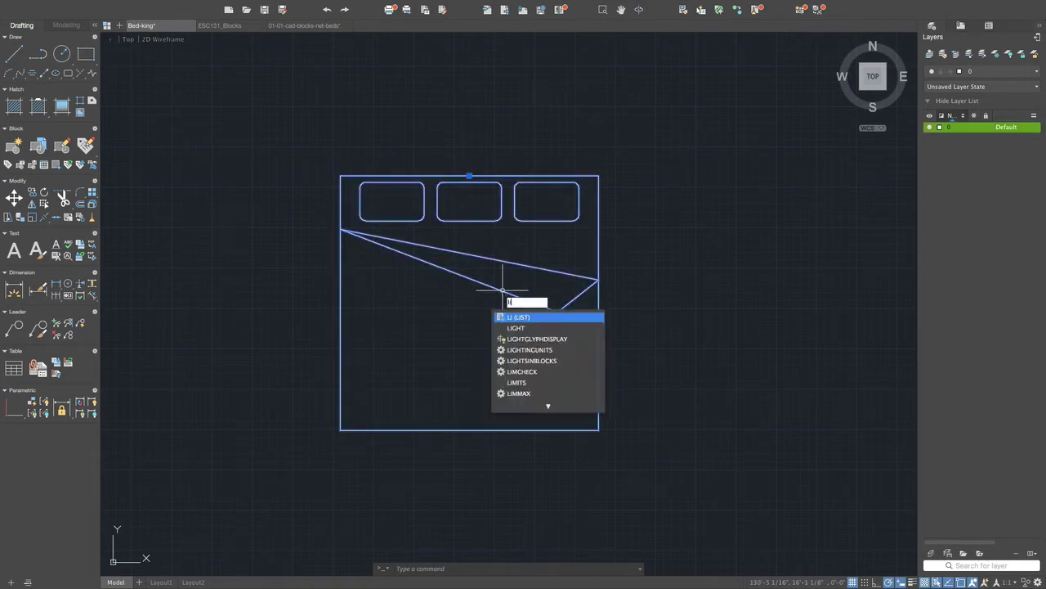
click(510, 314)
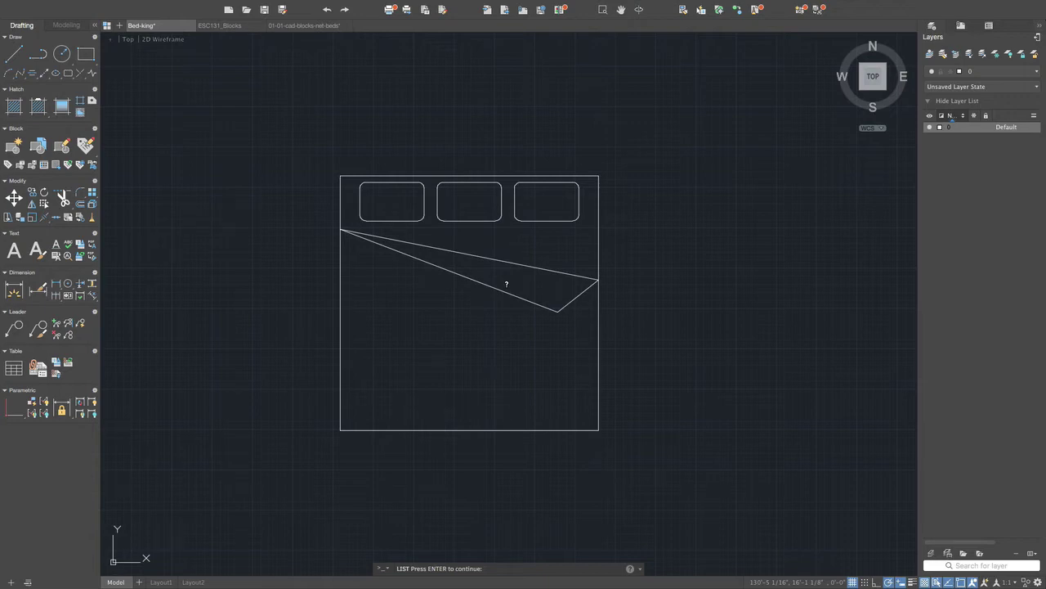
key(Return)
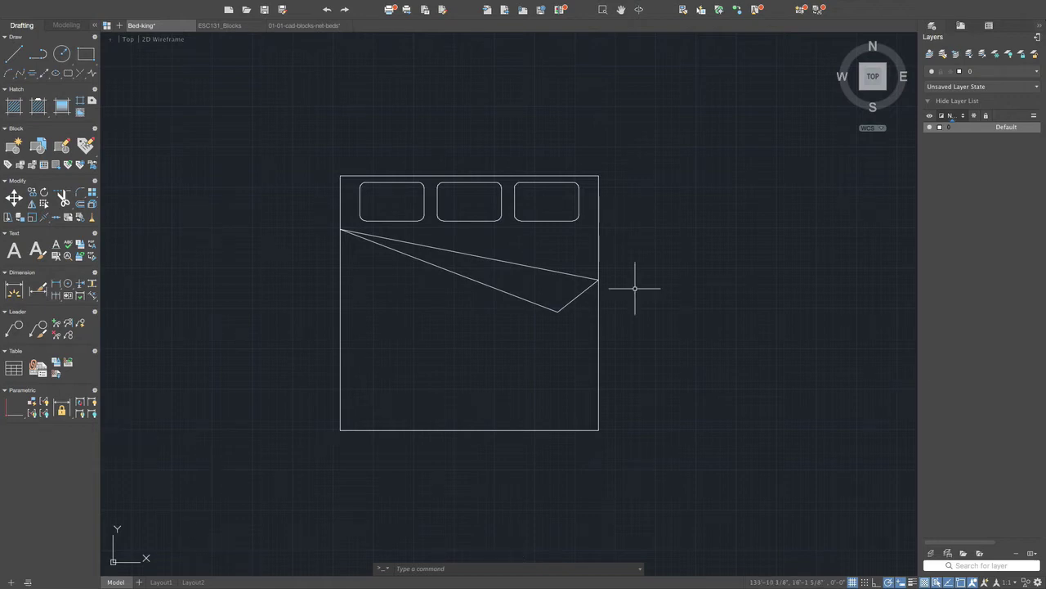
key(ctrl+Up)
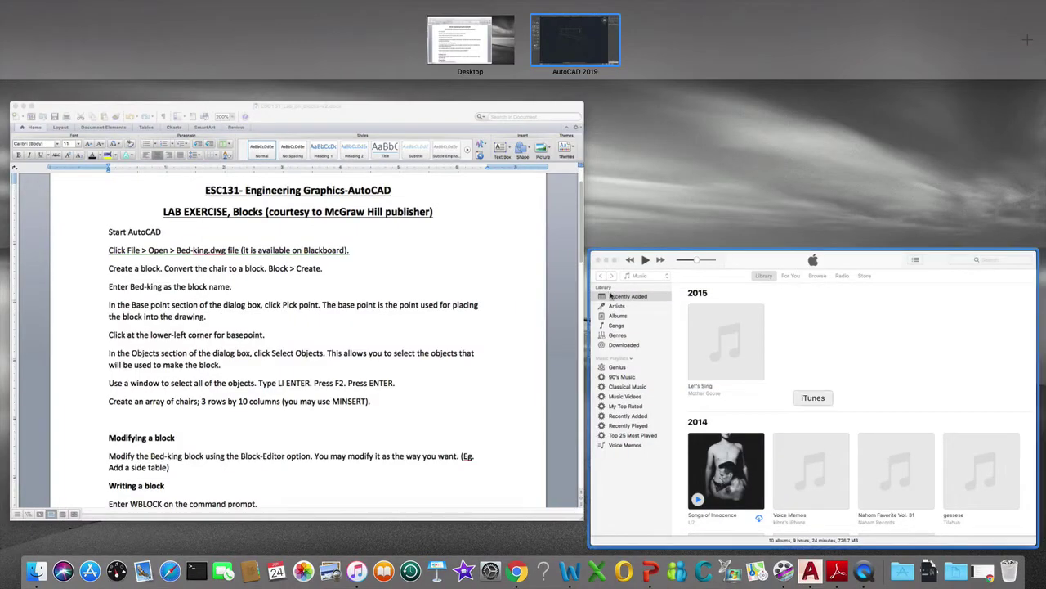
Close the music player window
click(657, 299)
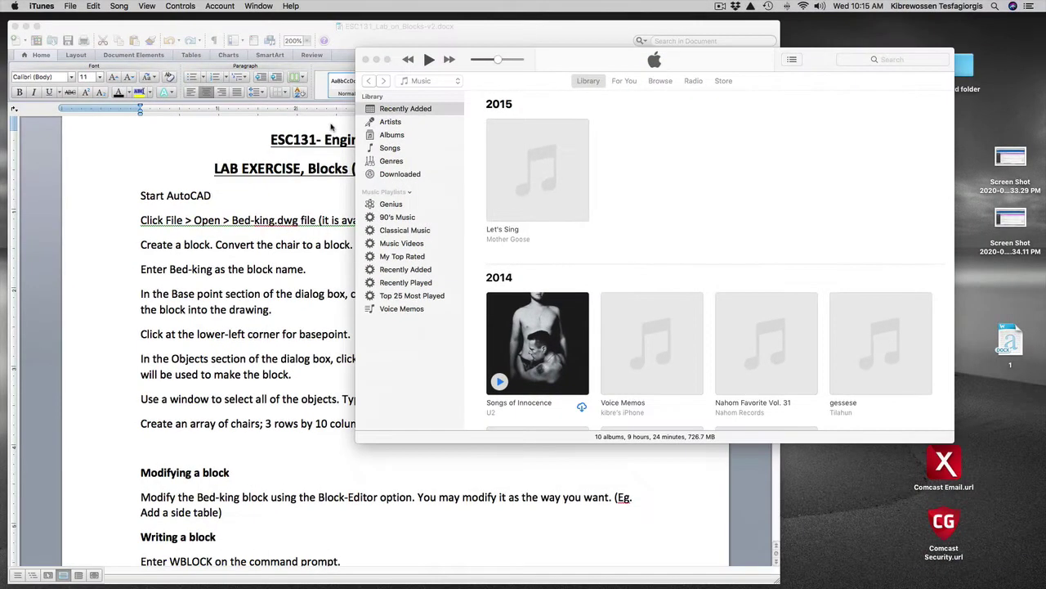
click(366, 60)
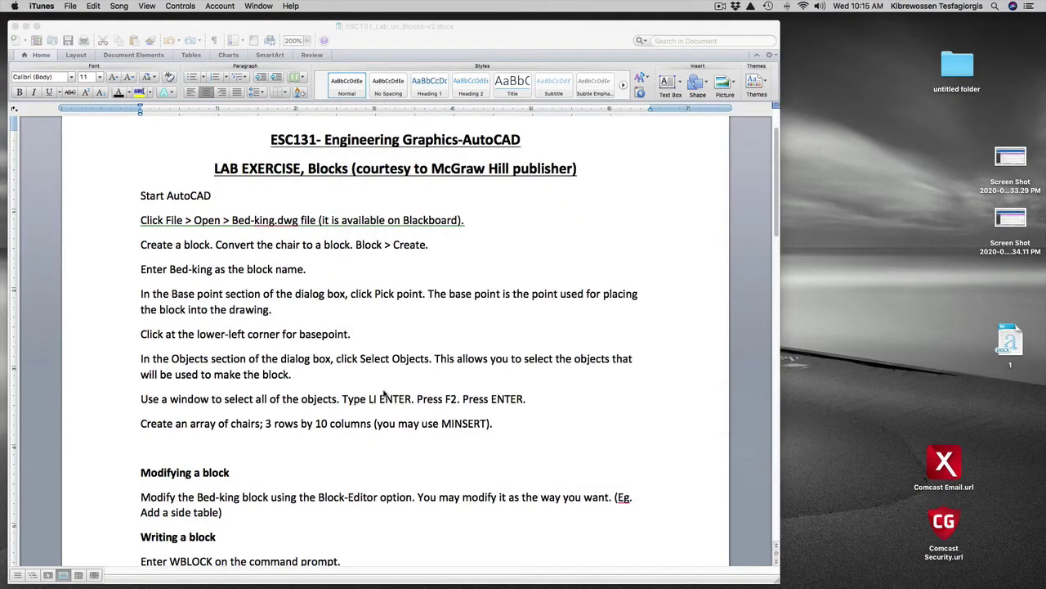
key(ctrl+Up)
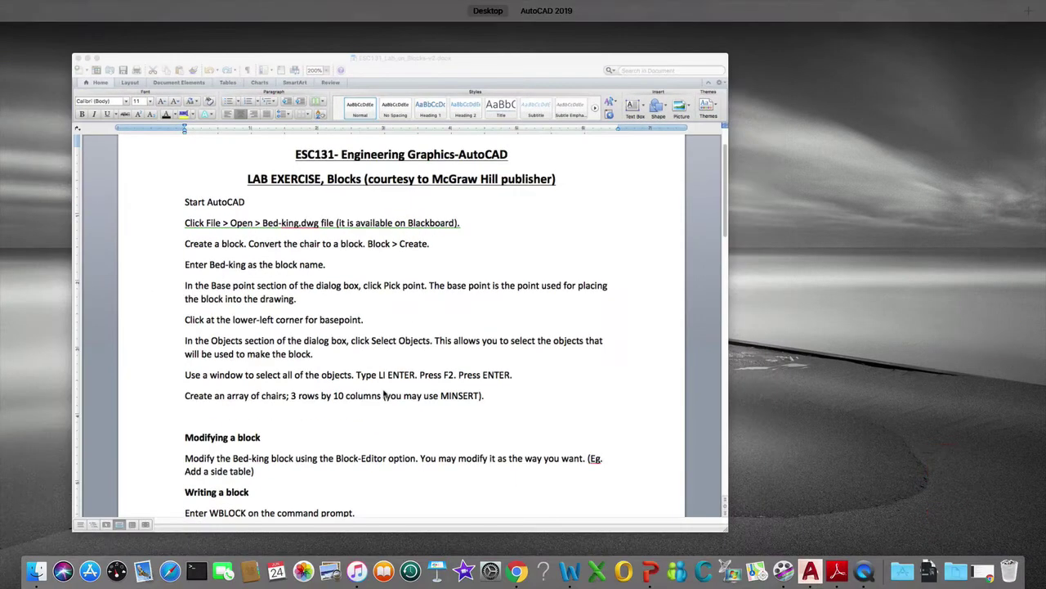
Maximize Word and read the Modifying a block and 3-row by 10-column array steps
click(384, 394)
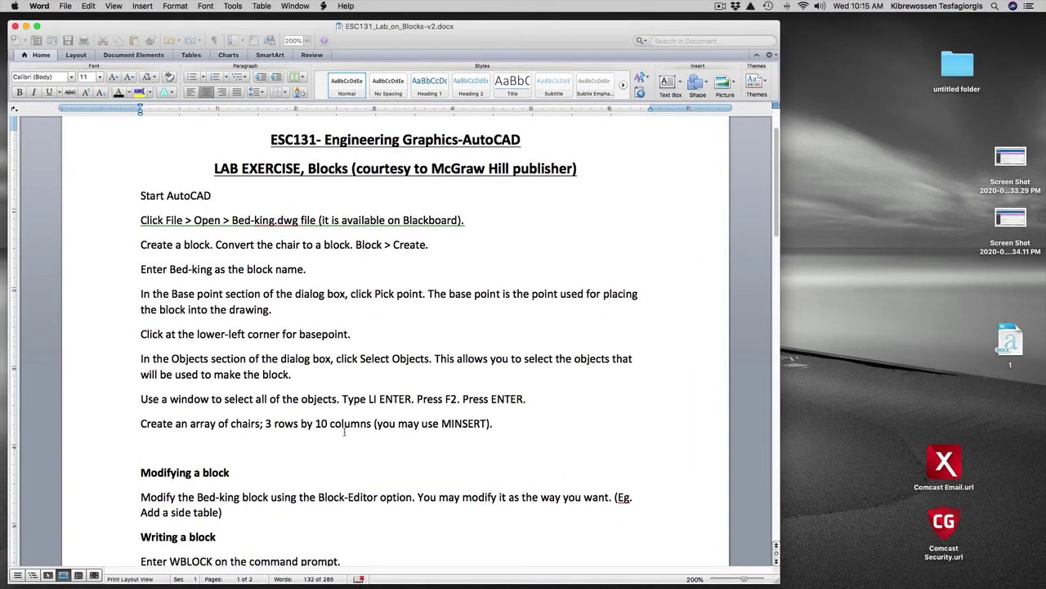
scroll(344, 431, down, 3)
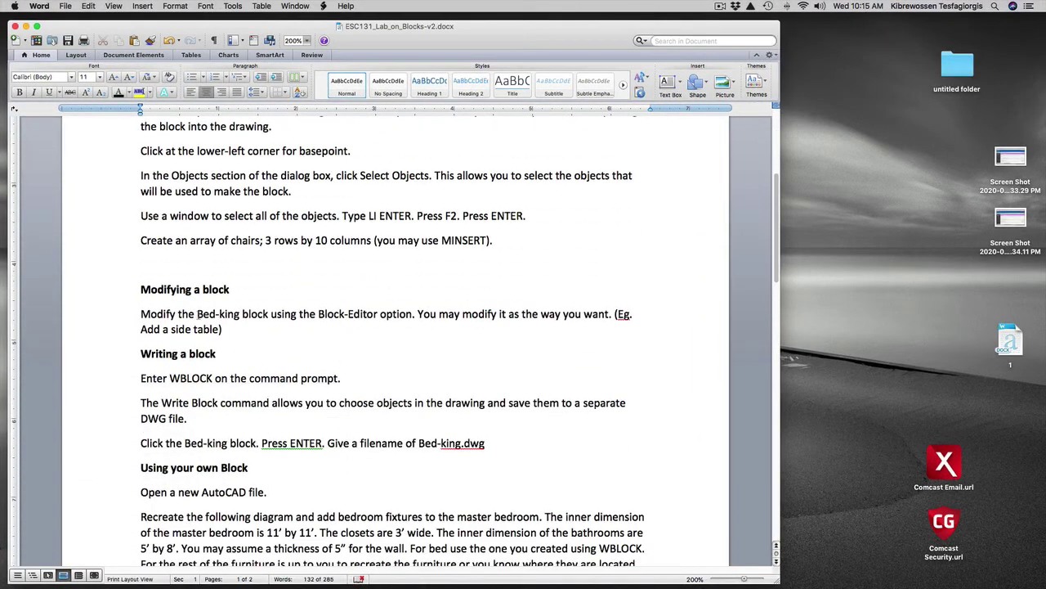
click(36, 27)
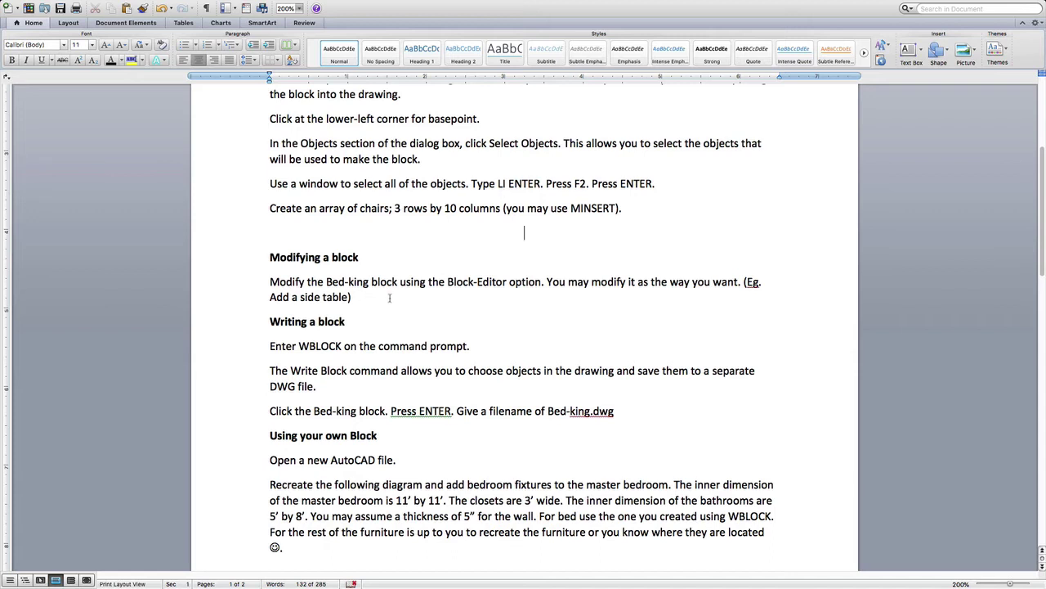
click(271, 282)
drag(270, 282, 386, 289)
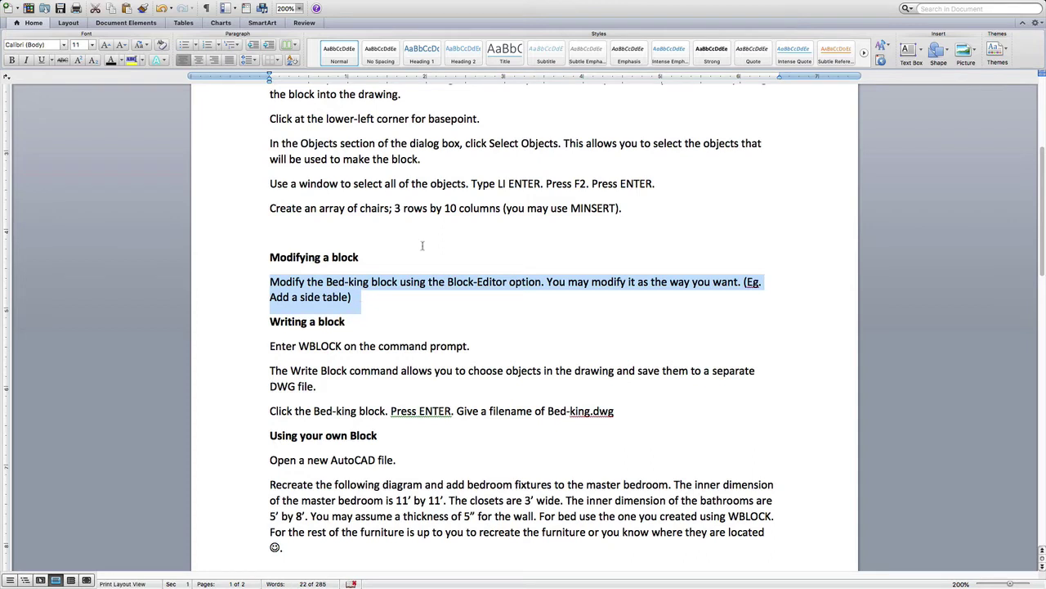
drag(638, 207, 299, 208)
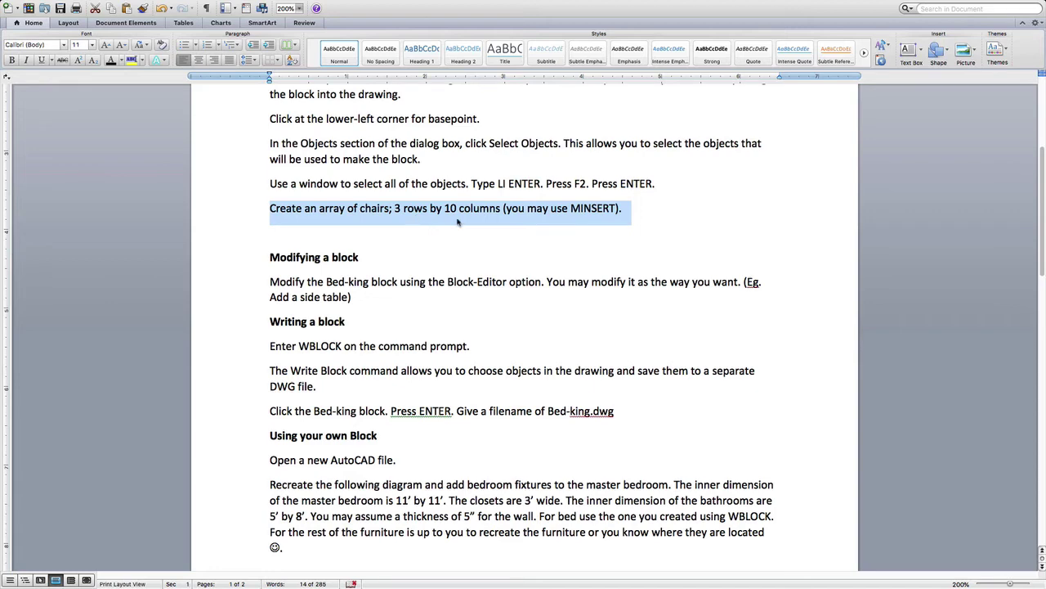
key(ctrl+Up)
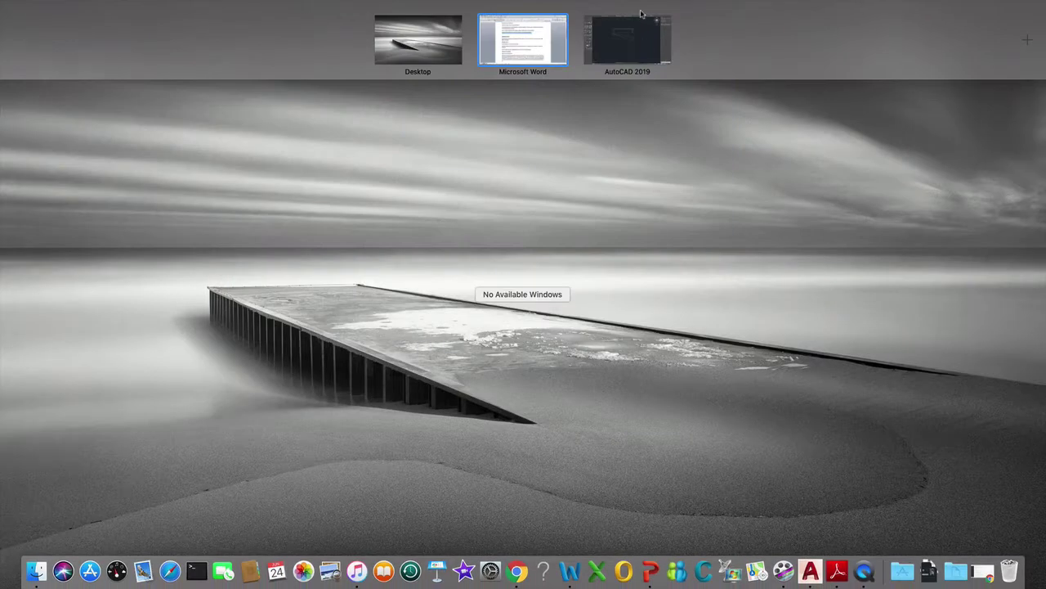
click(638, 41)
scroll(654, 347, down, 5)
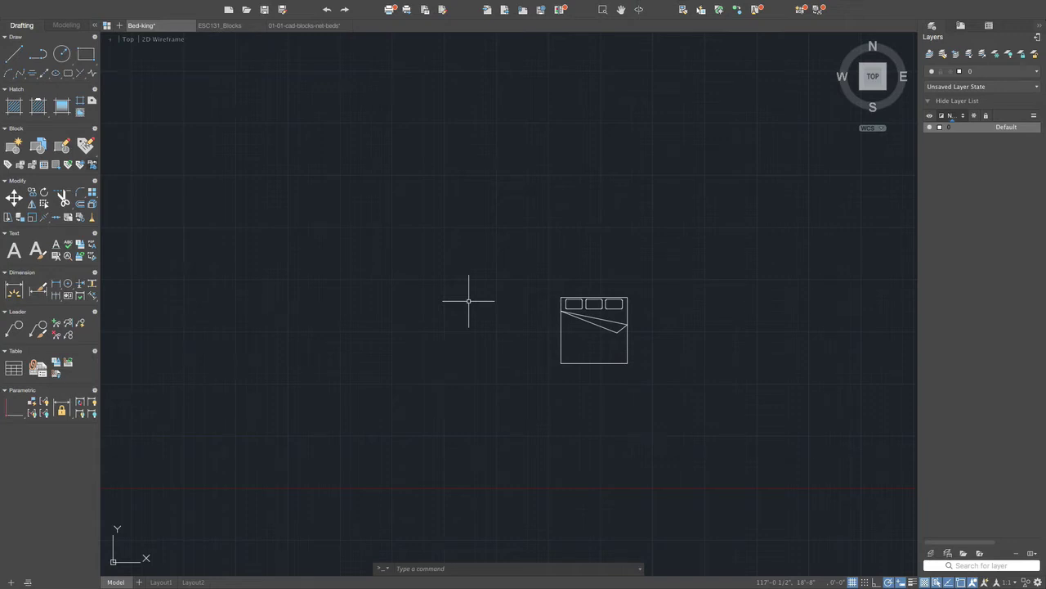
scroll(634, 295, down, 5)
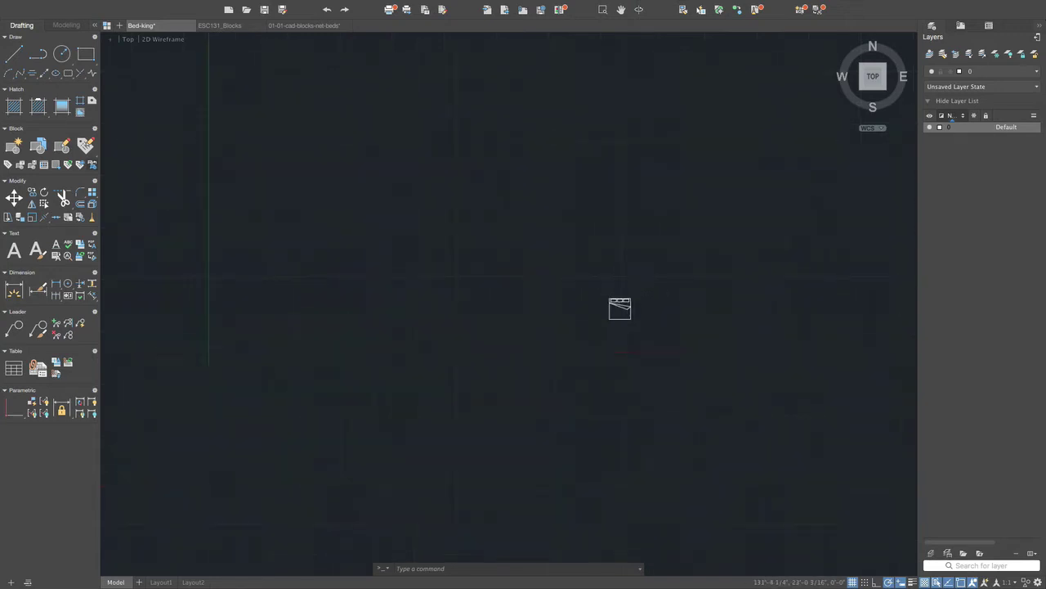
scroll(626, 285, up, 11)
scroll(569, 249, down, 3)
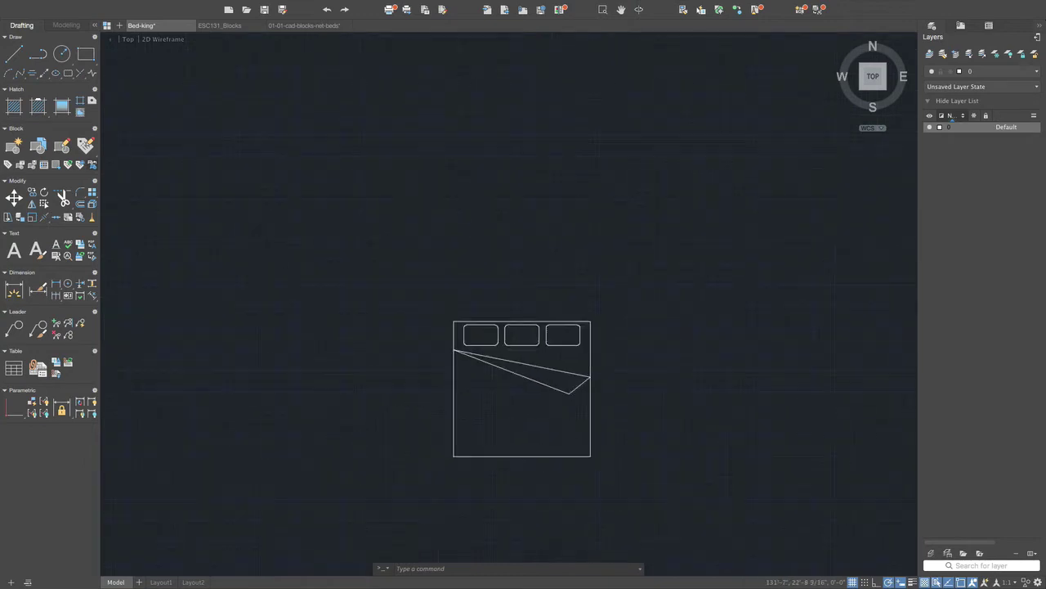
scroll(570, 249, down, 5)
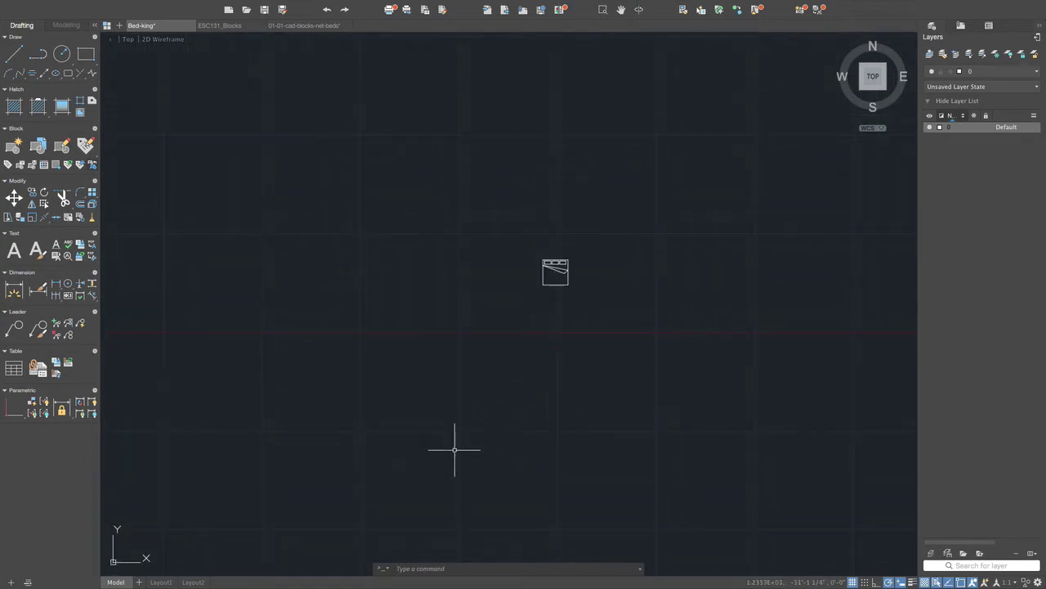
scroll(454, 449, down, 1)
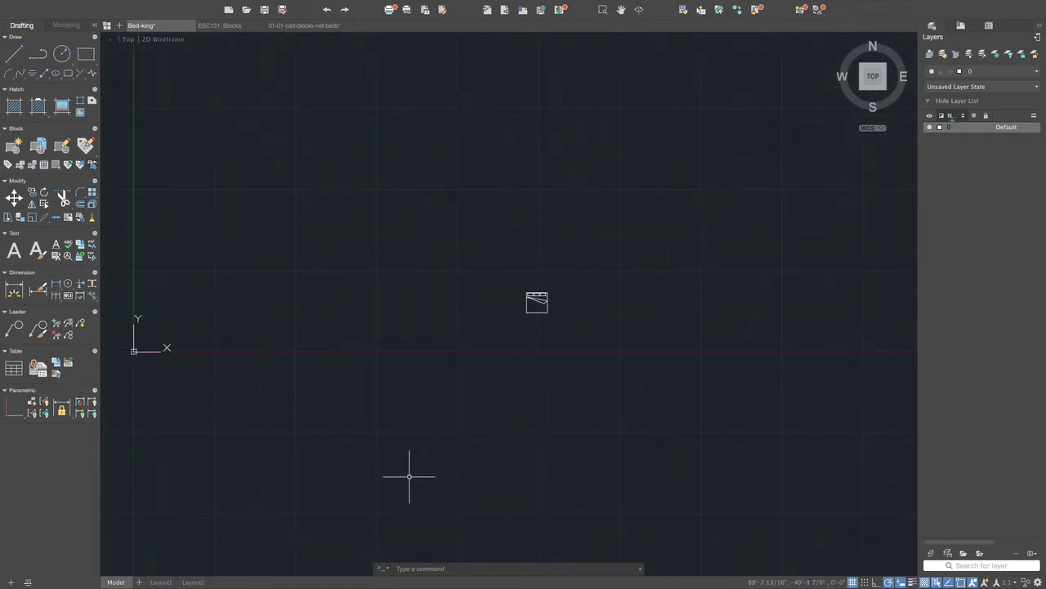
Start MINSERT with the Bed-king block below-left of the bed, keeping default scale and rotation 0
text(min)
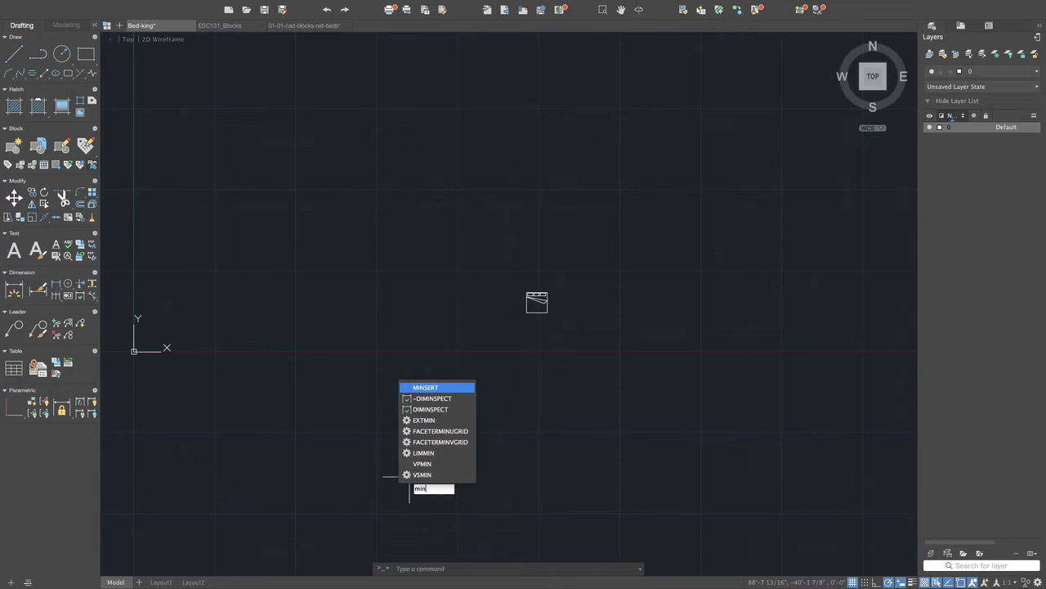
key(Return)
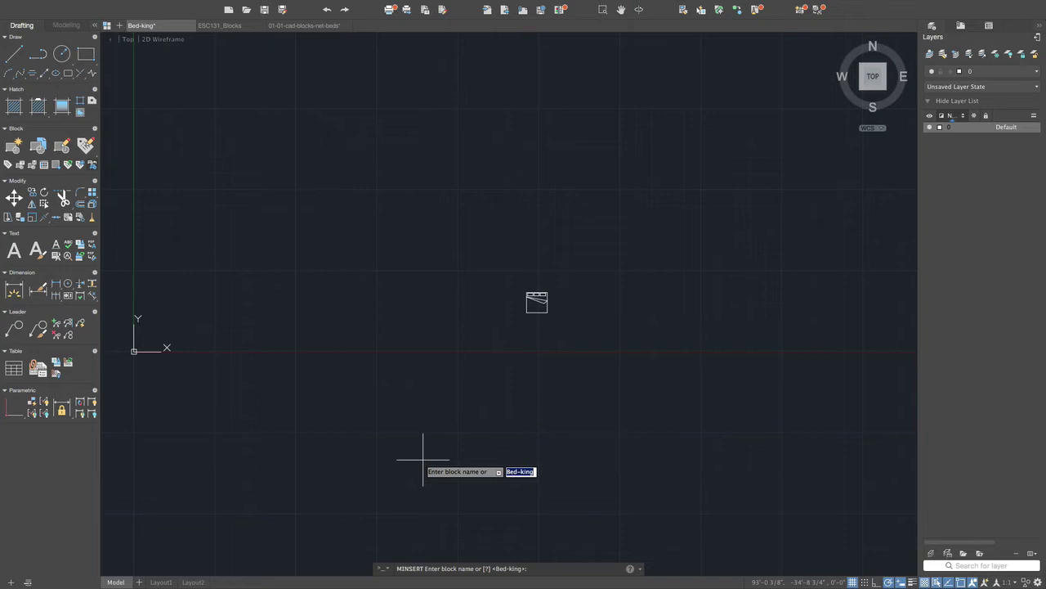
key(Return)
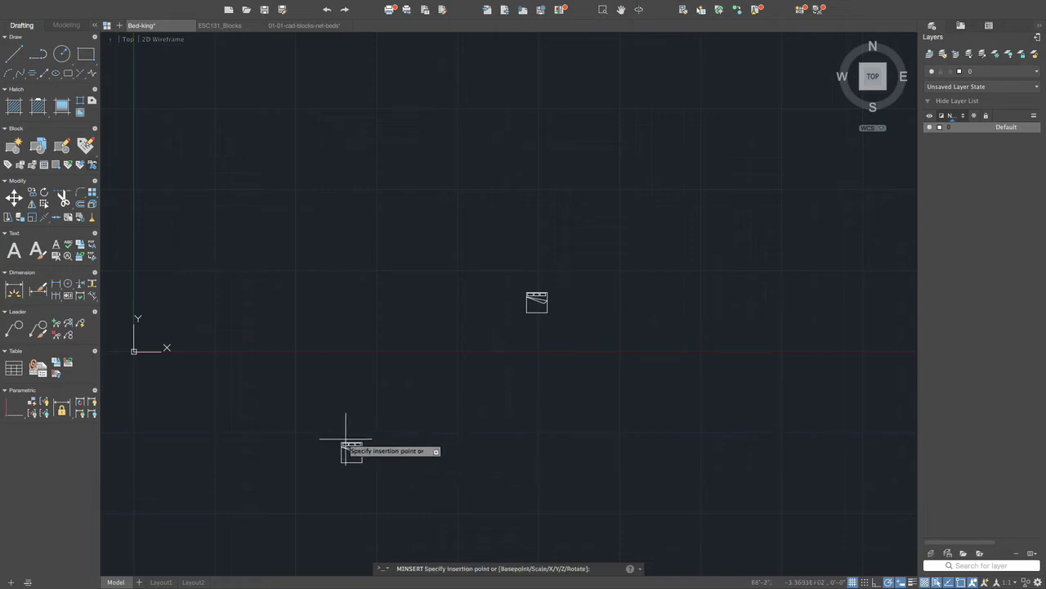
click(293, 401)
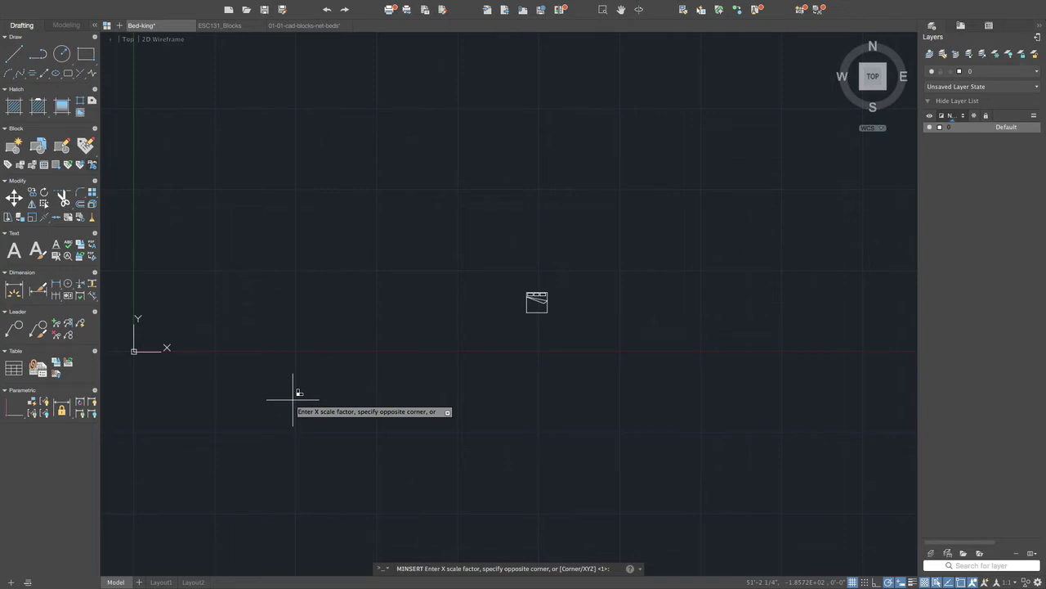
key(Return)
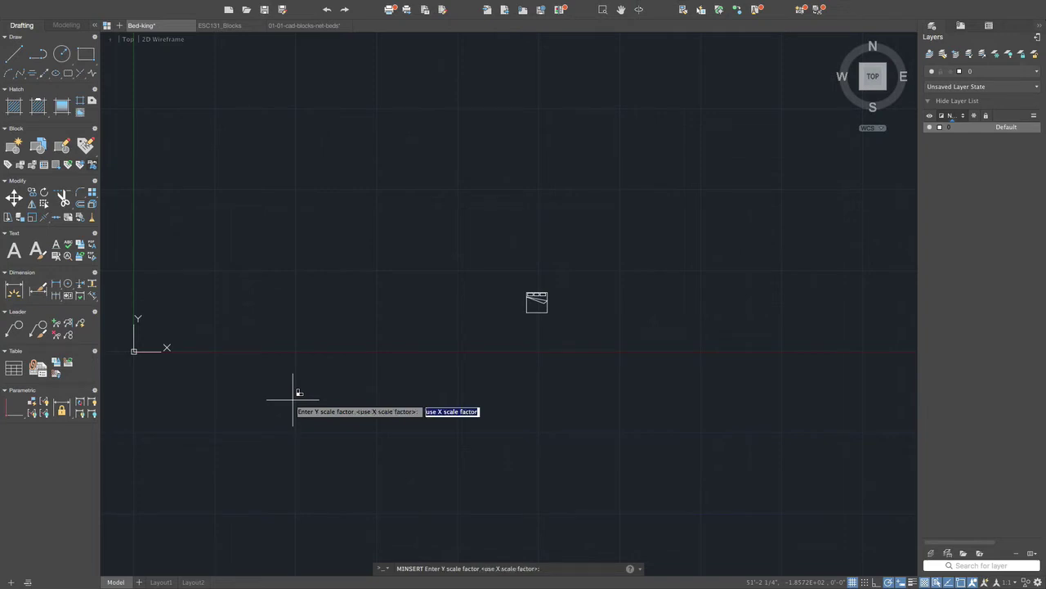
key(Return)
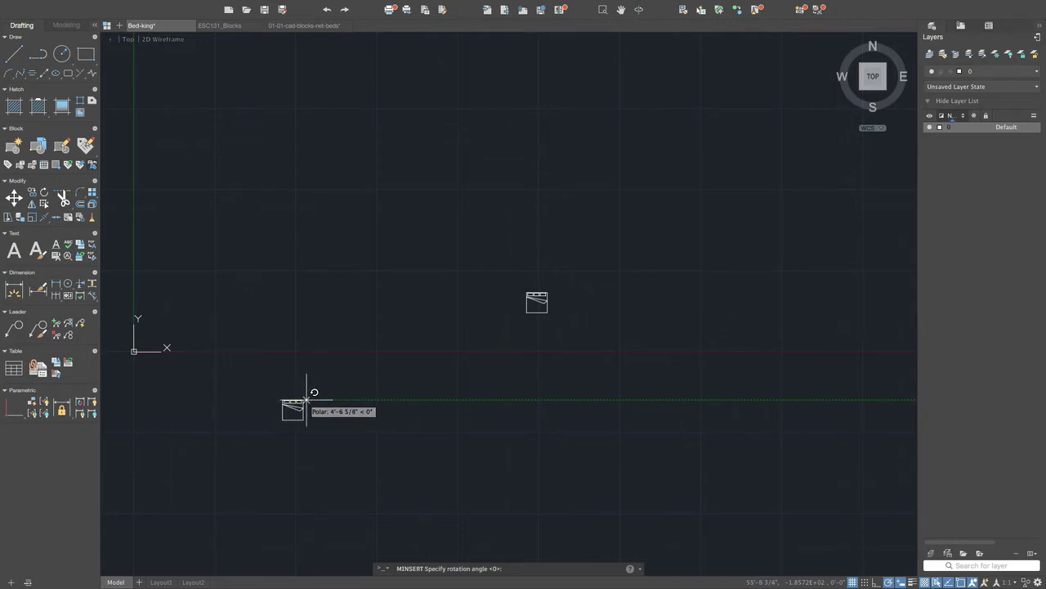
key(Return)
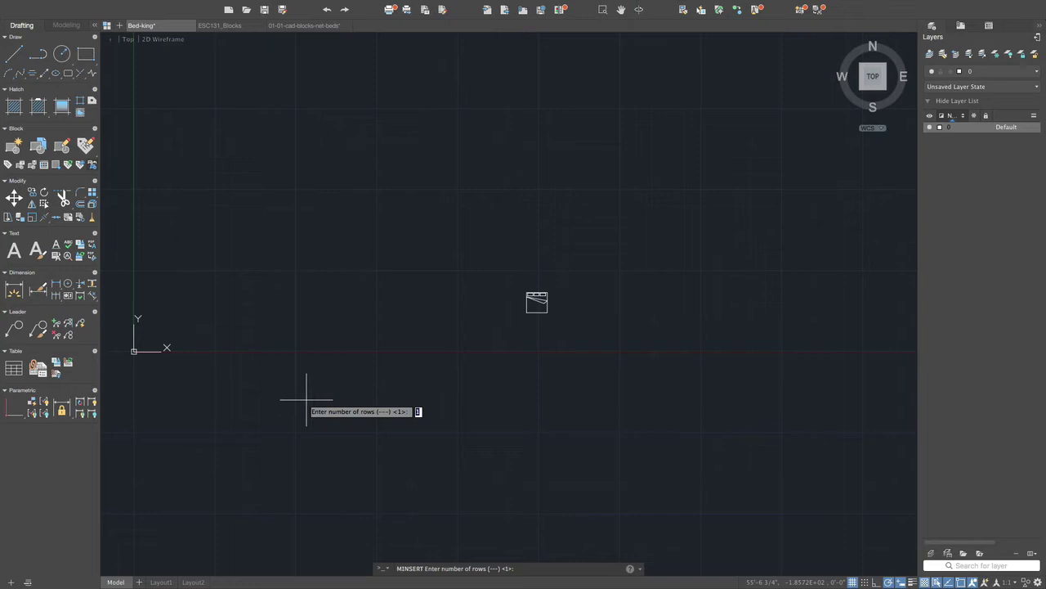
Make the array 3 rows by 10 columns with row and column spacing of 10
text(3)
key(Return)
text(10)
key(Return)
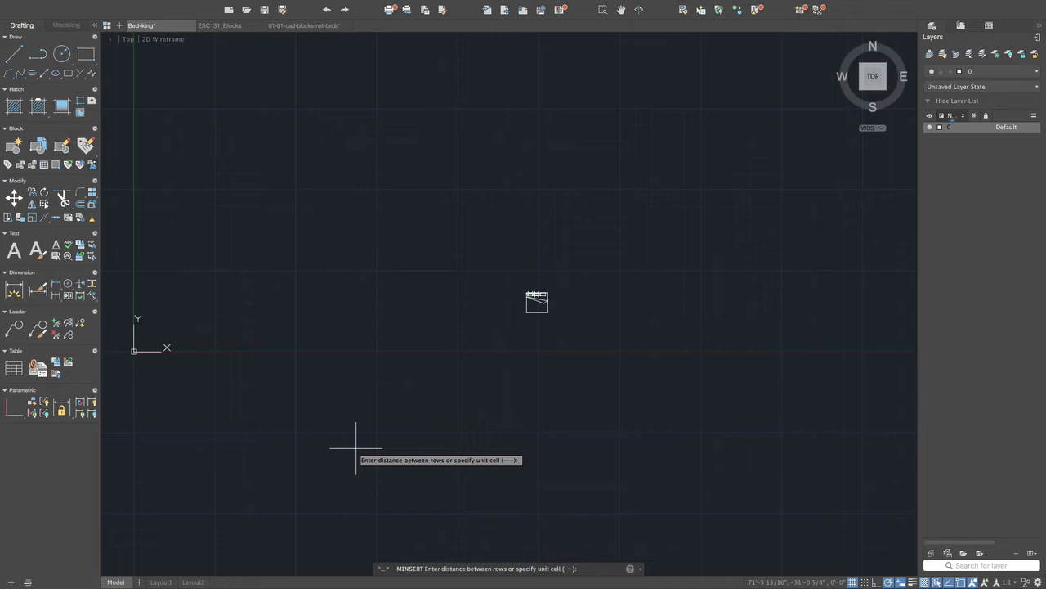
text(10)
key(Return)
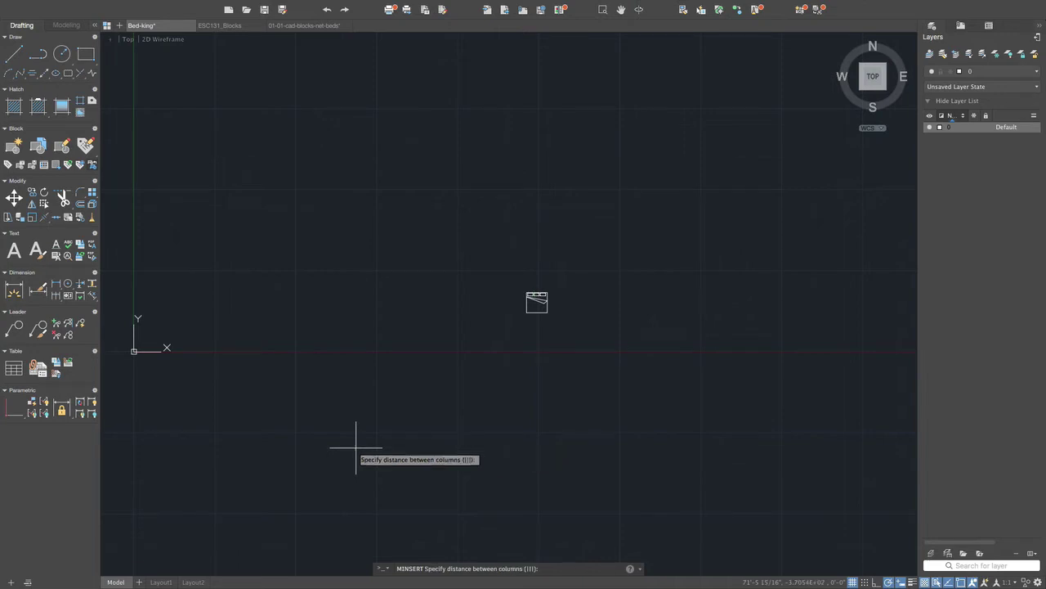
text(10)
key(Return)
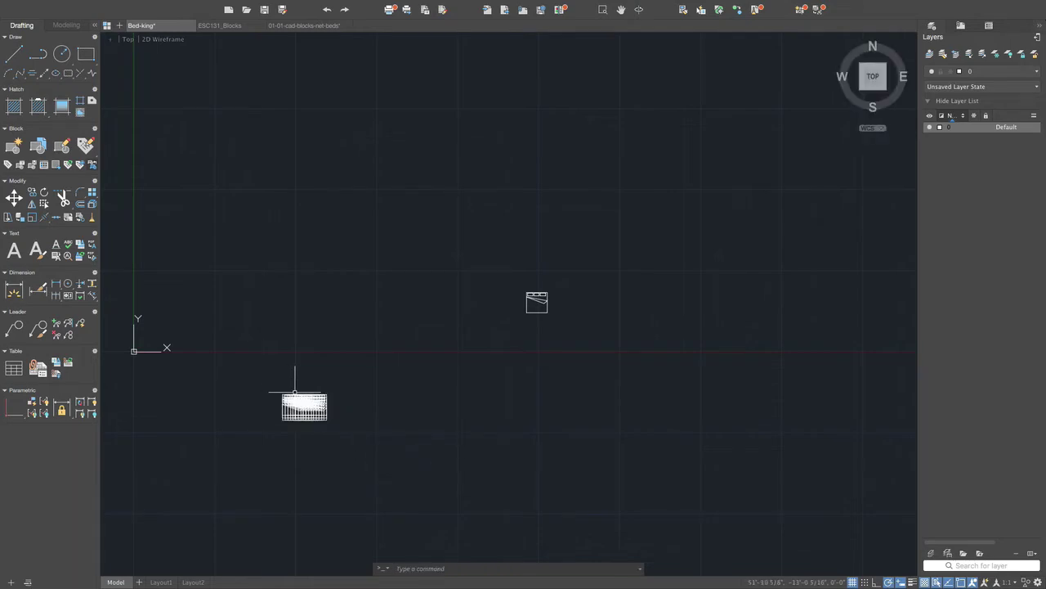
Zoom in and out to inspect the cramped bed array, then enter MIN to restart multiple insert
scroll(299, 407, up, 10)
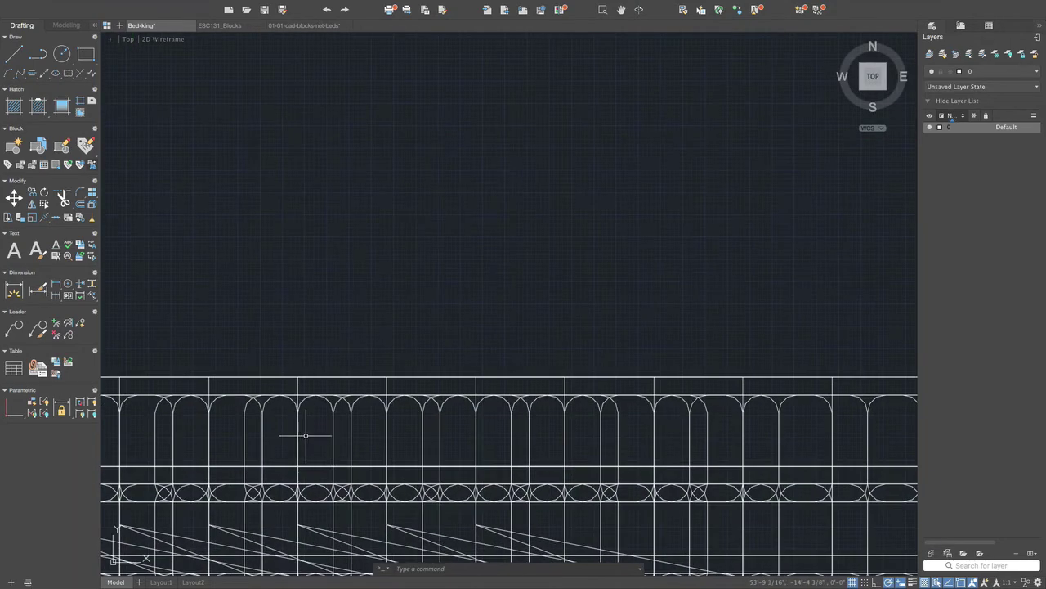
scroll(386, 425, down, 5)
scroll(423, 483, down, 3)
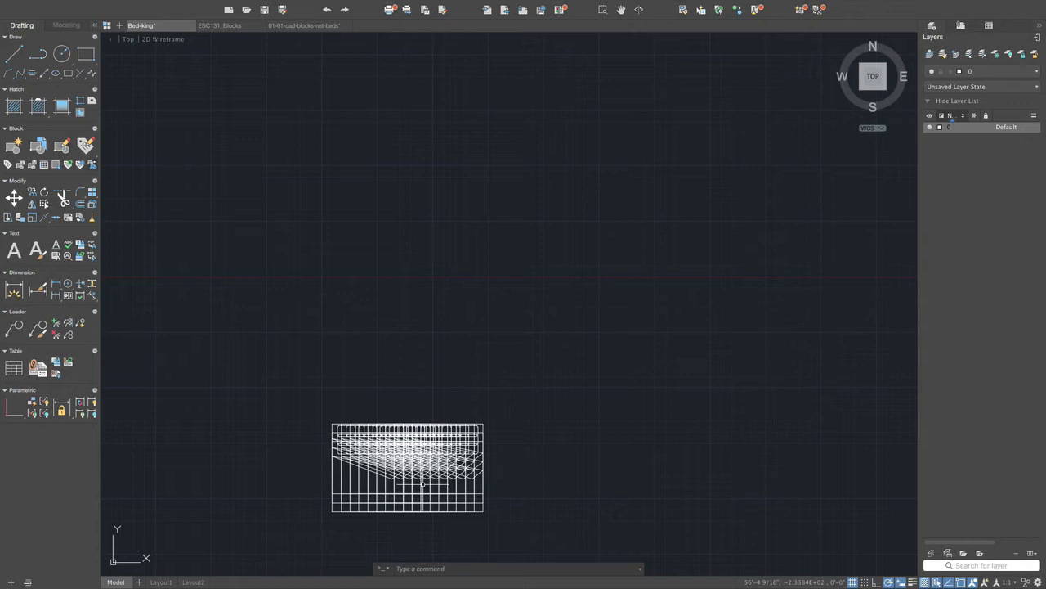
scroll(423, 483, down, 3)
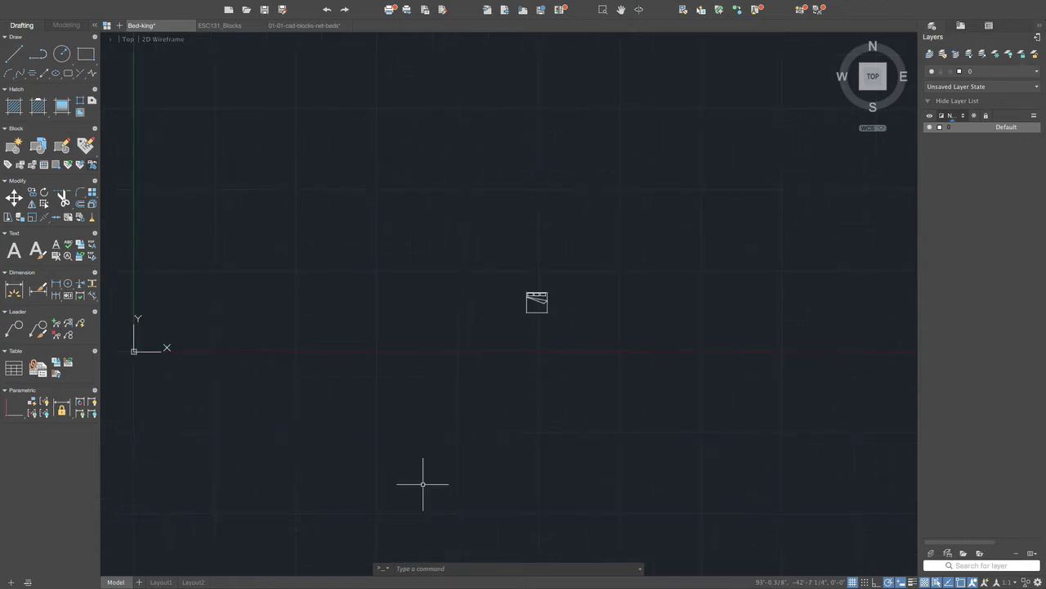
text(mi)
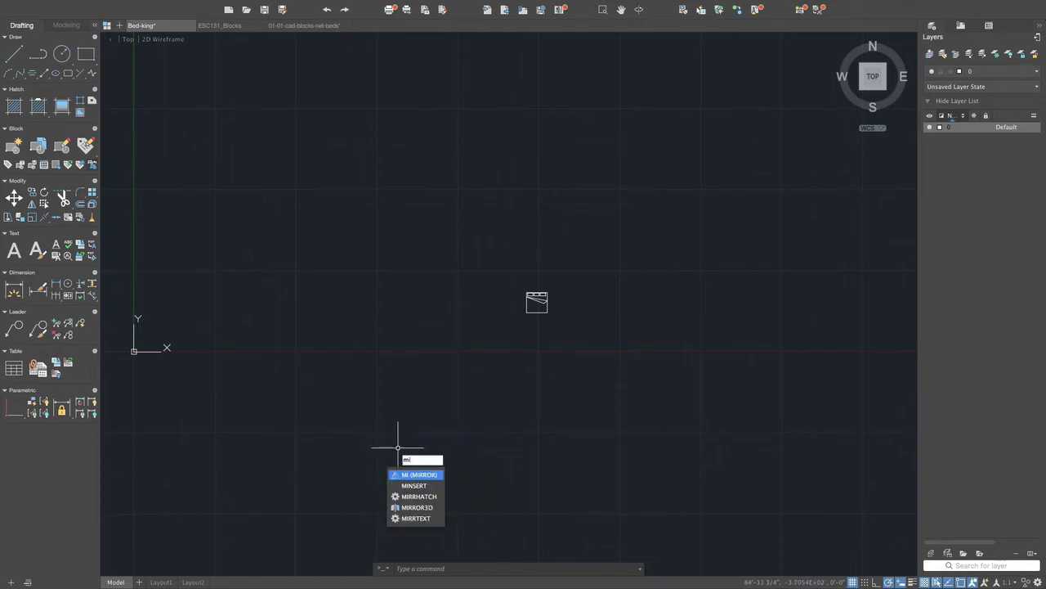
text(n)
Rerun MINSERT with Bed-king below the bed, keeping default scale and rotation 0
key(Return)
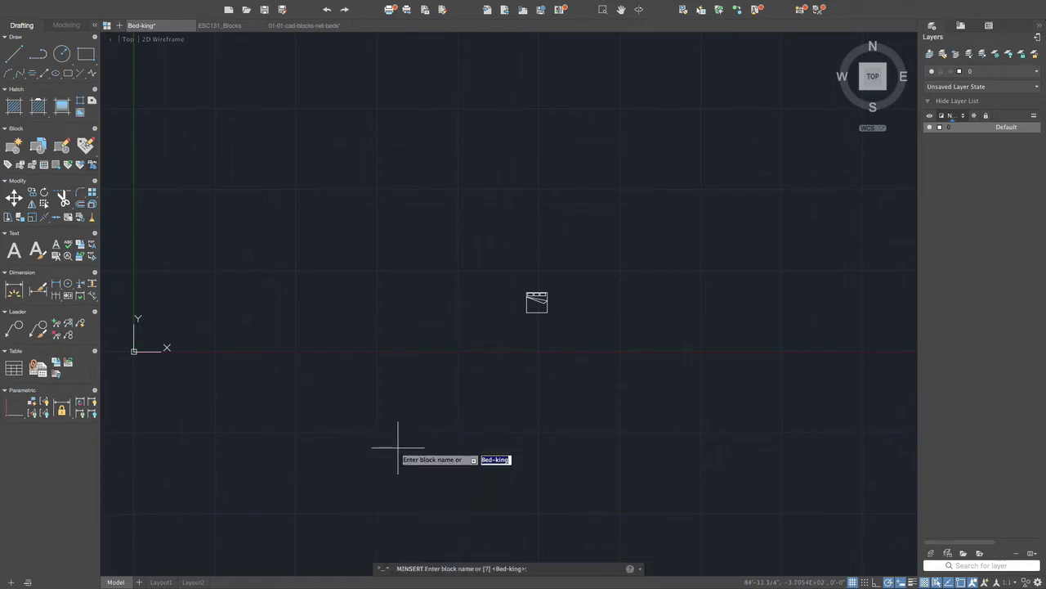
key(Return)
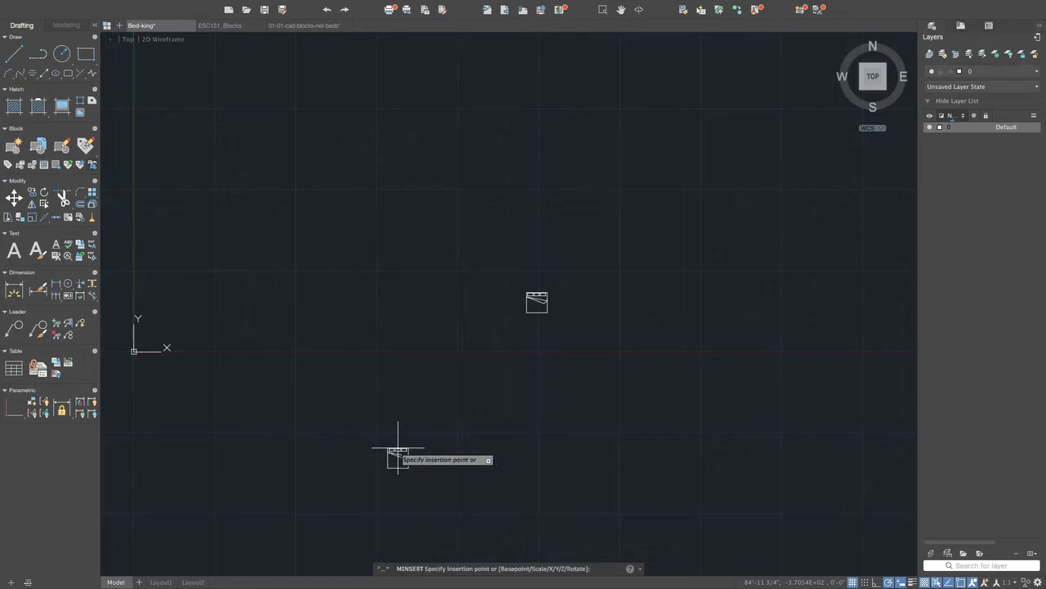
click(310, 410)
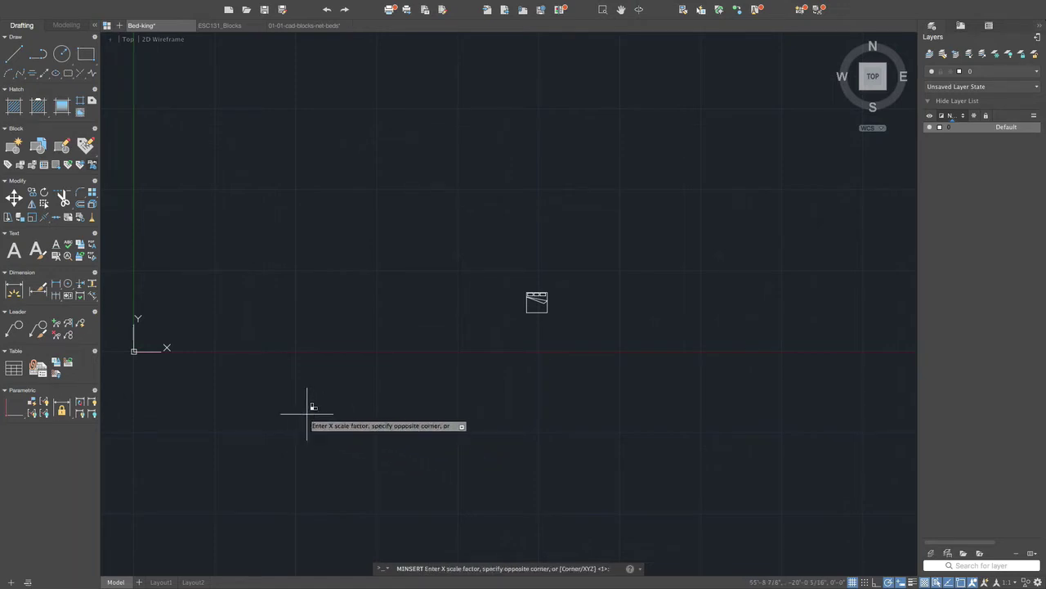
key(Return)
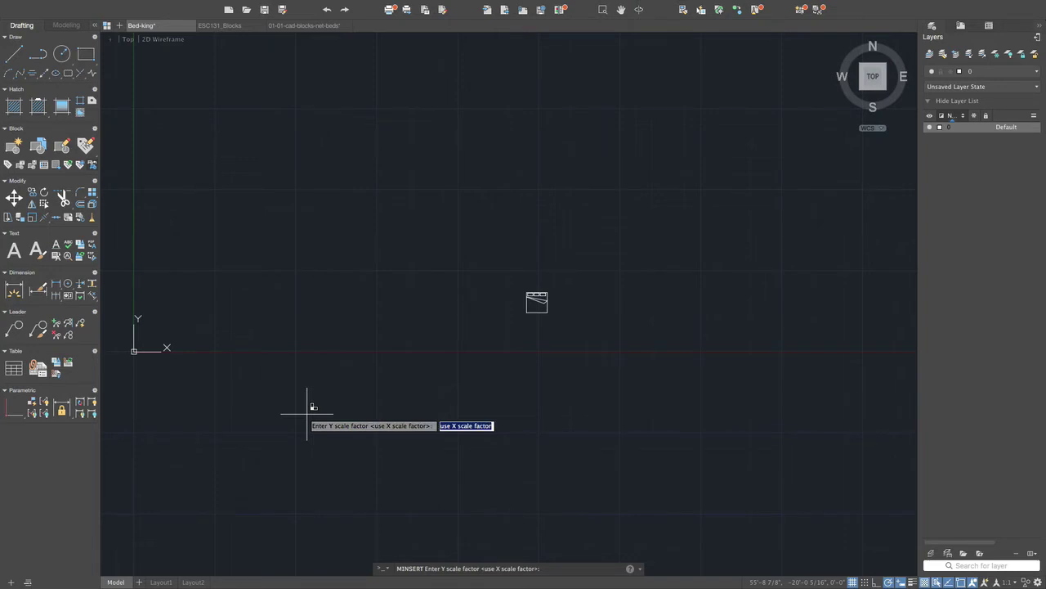
key(Return)
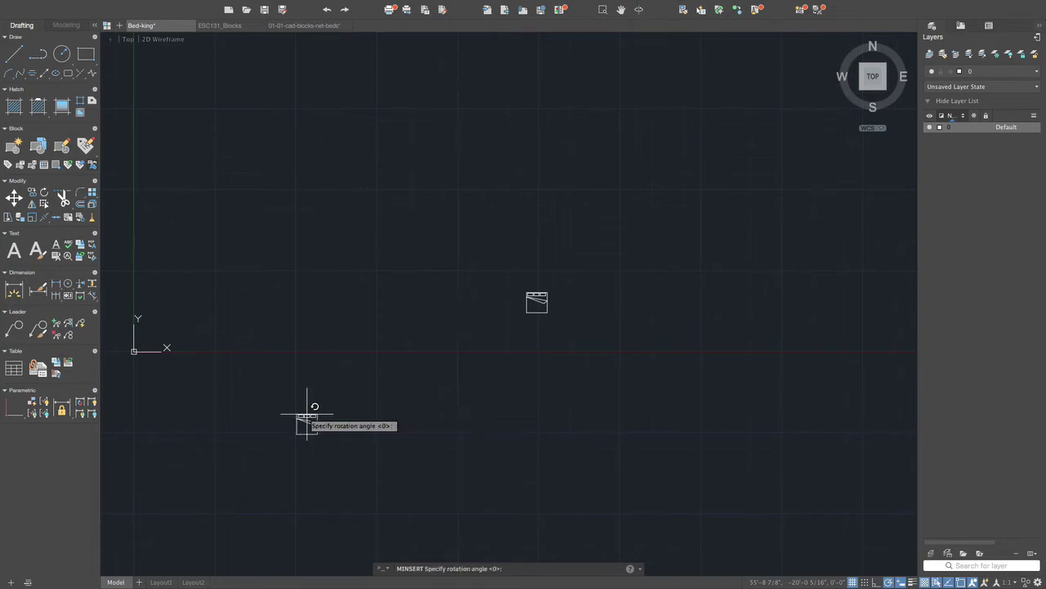
key(Return)
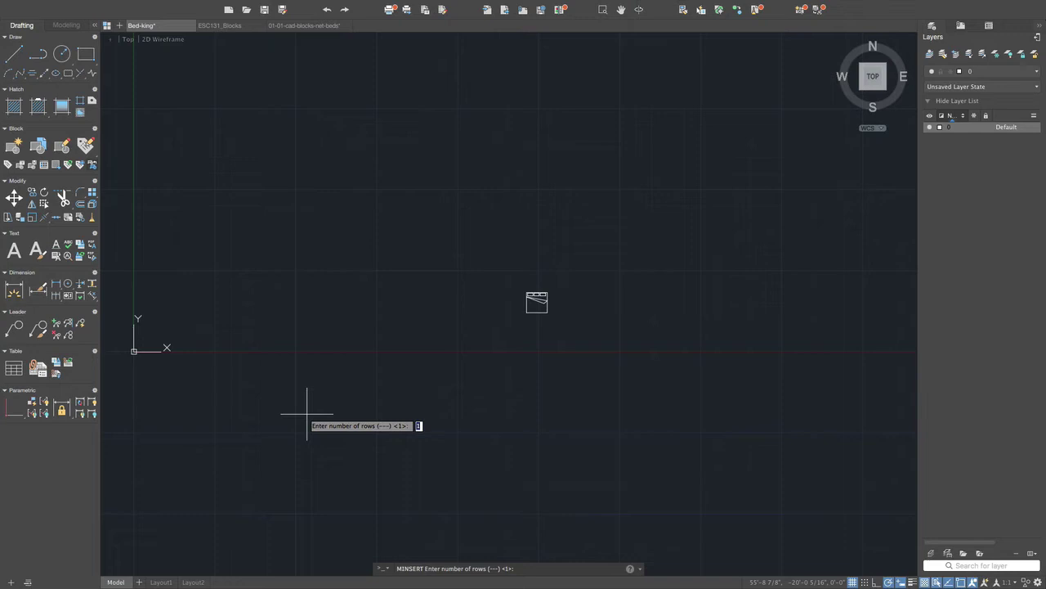
Set 3 rows and 10 columns with row and column spacing of 120
key(Return)
text(10)
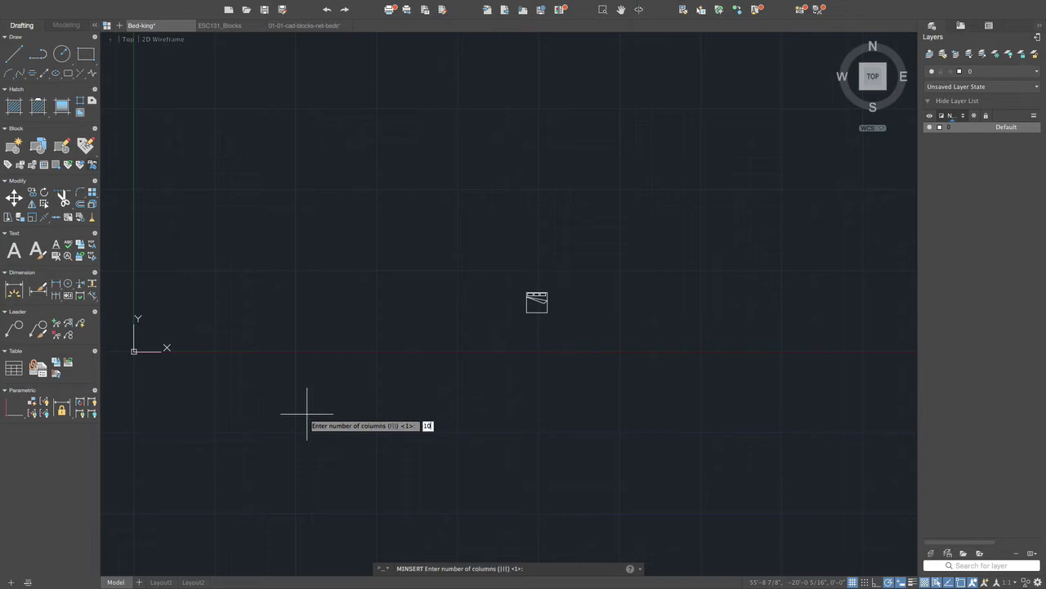
key(Return)
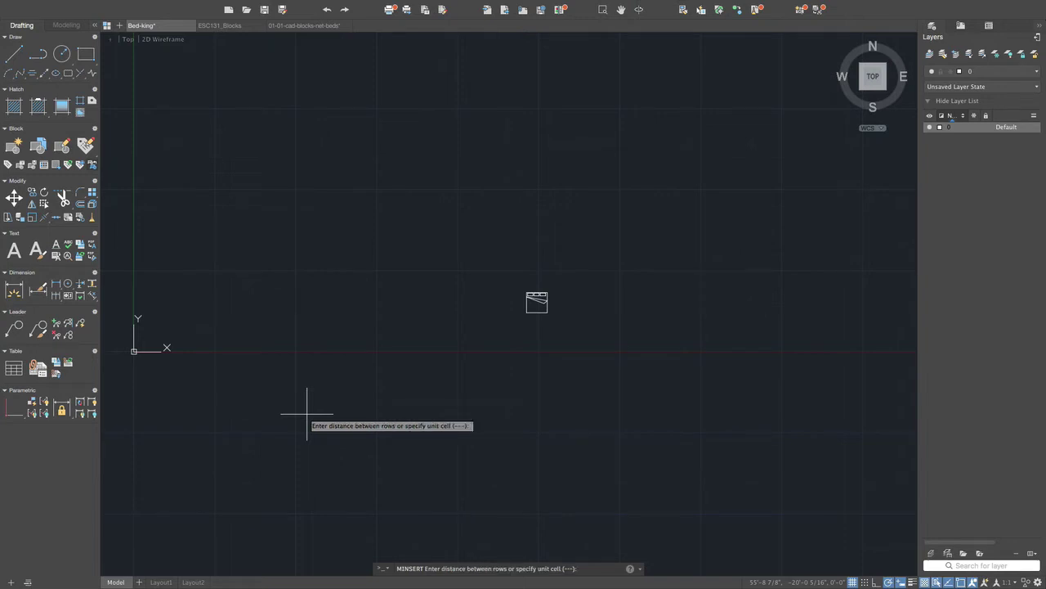
text(120)
key(Return)
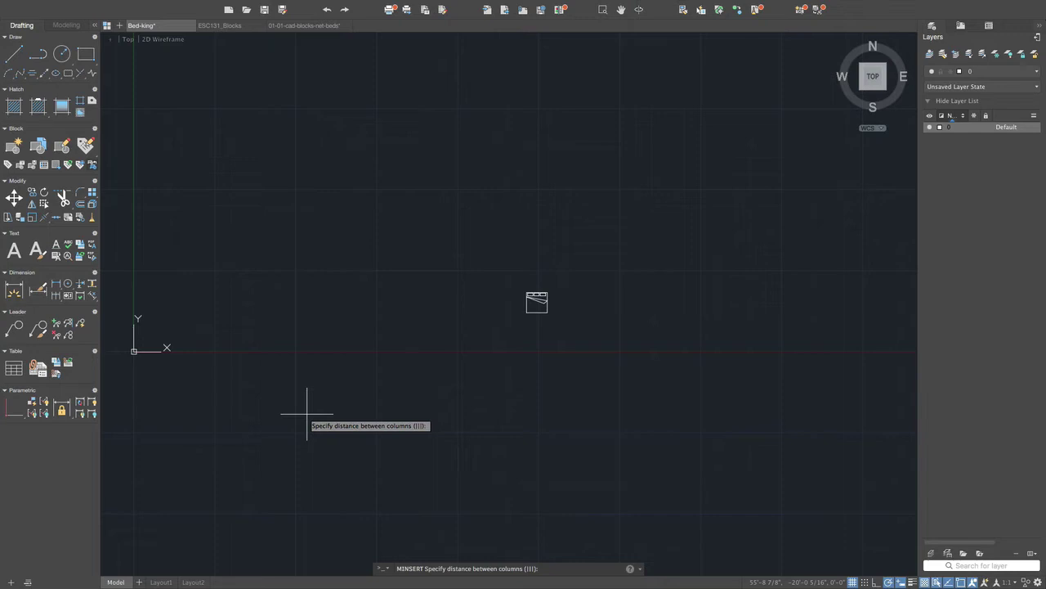
text(120)
key(Return)
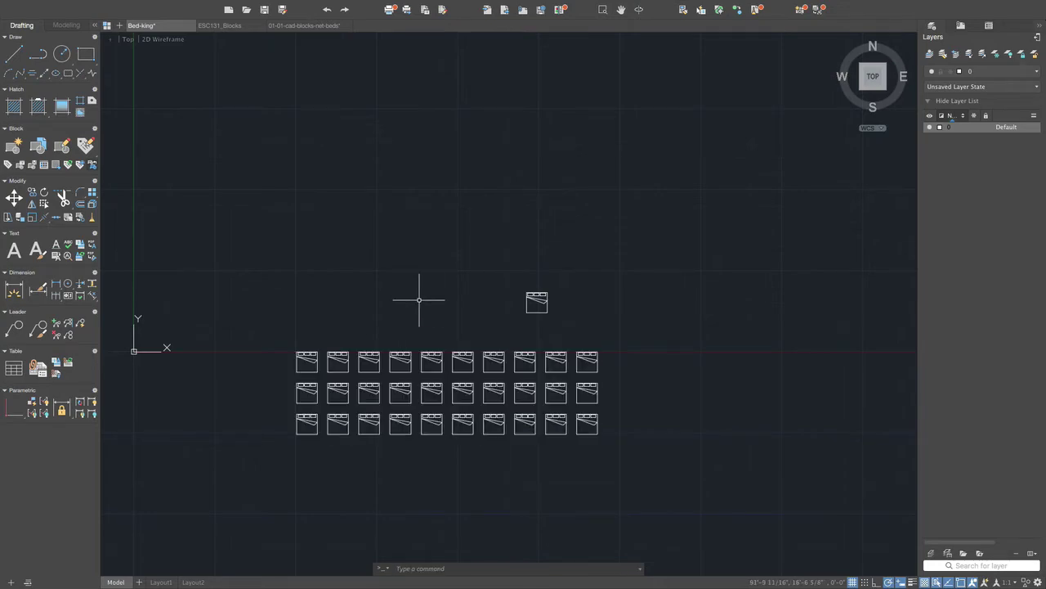
scroll(439, 335, up, 2)
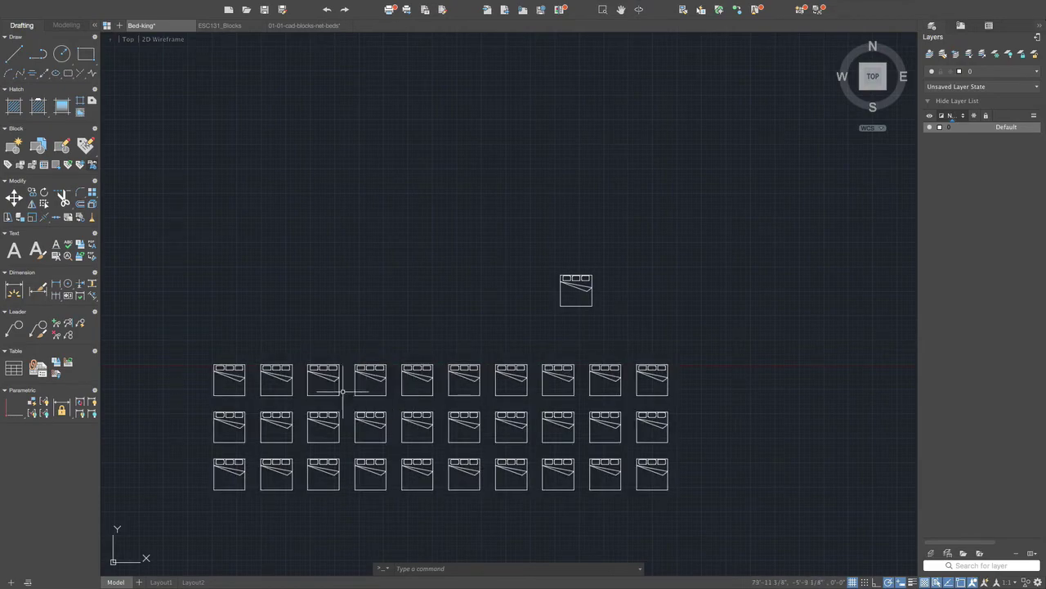
scroll(330, 391, up, 2)
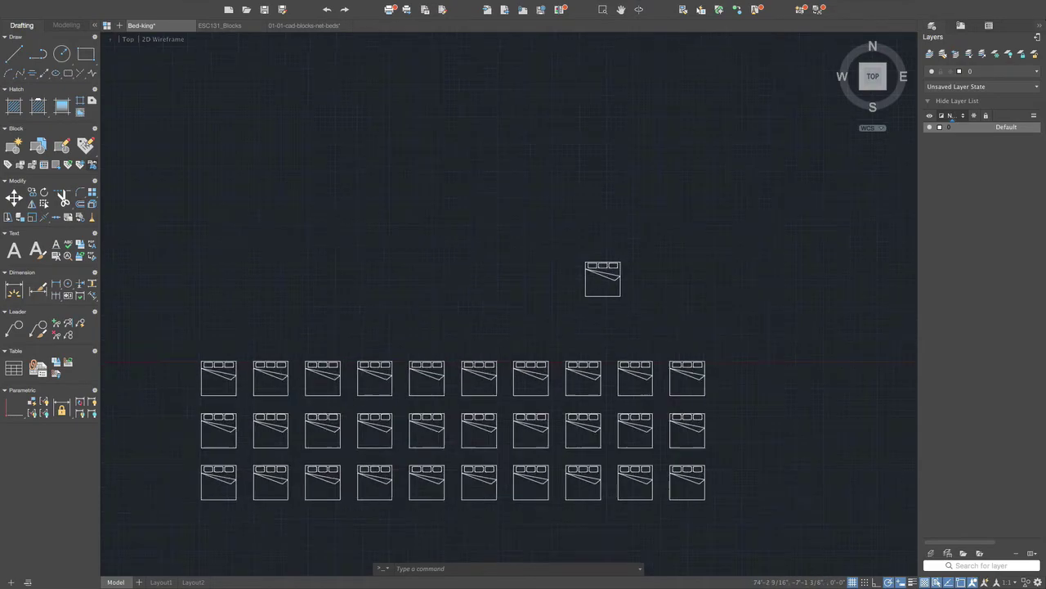
scroll(315, 398, up, 1)
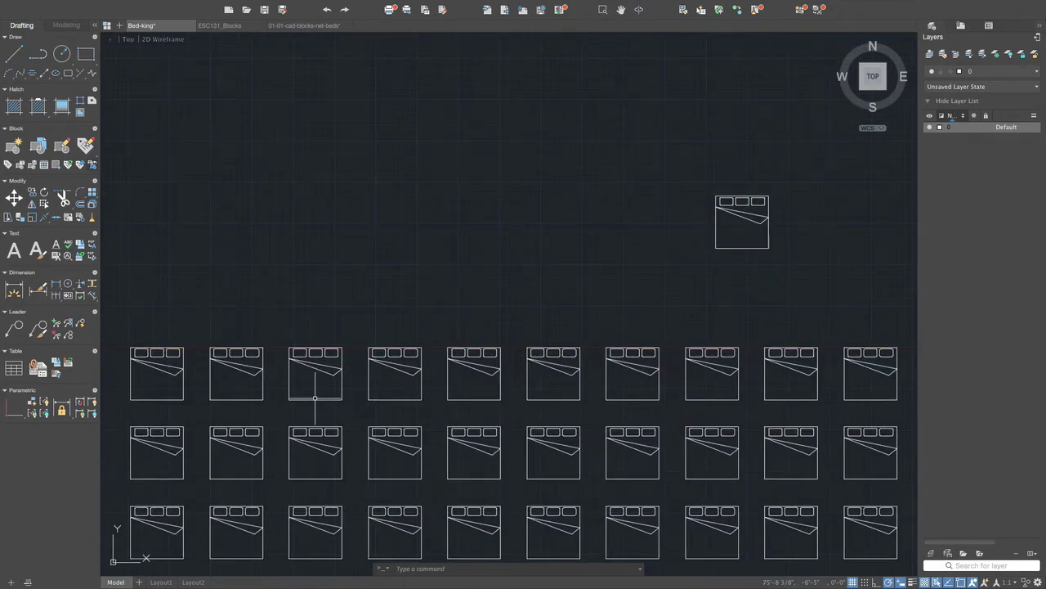
scroll(315, 398, down, 1)
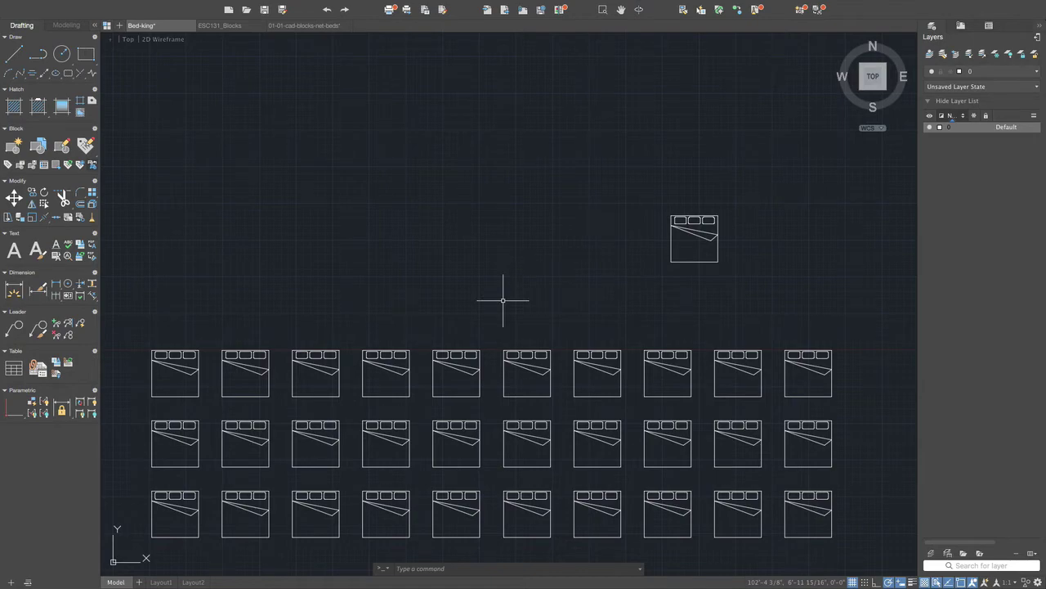
key(ctrl+Up)
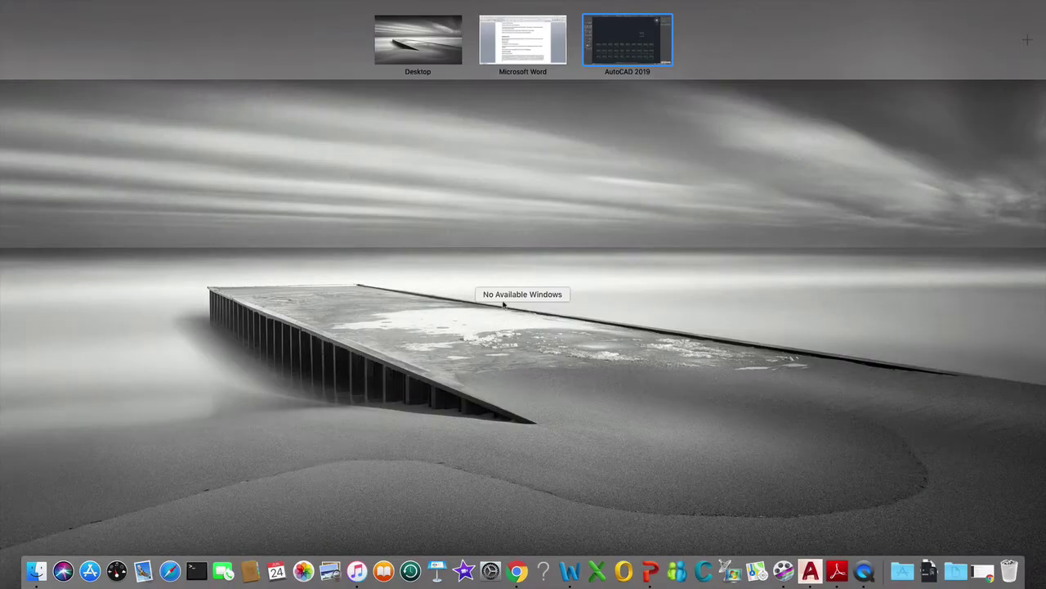
key(ctrl+Left)
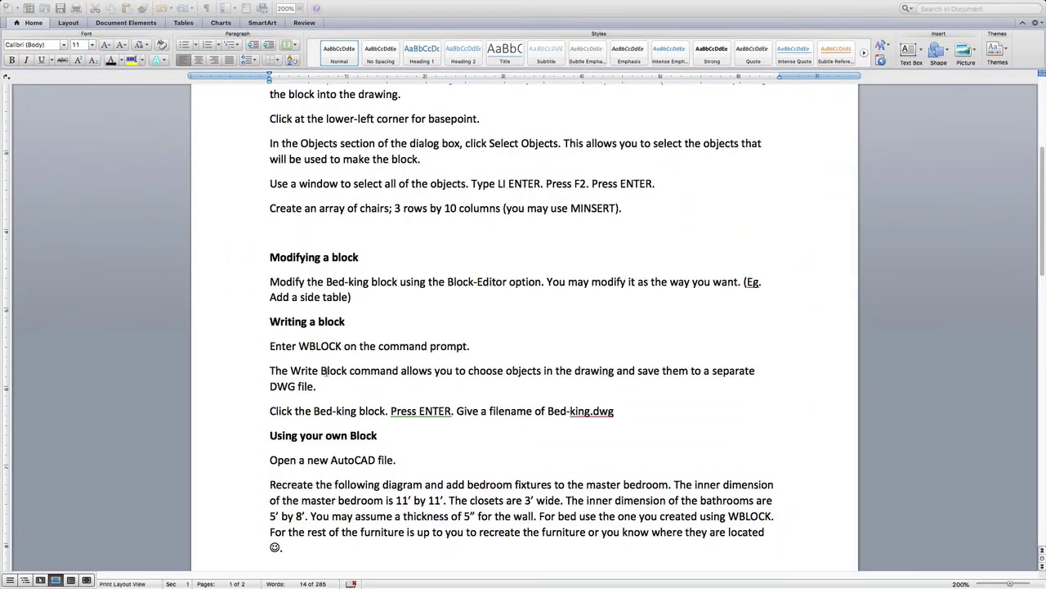
triple_click(445, 208)
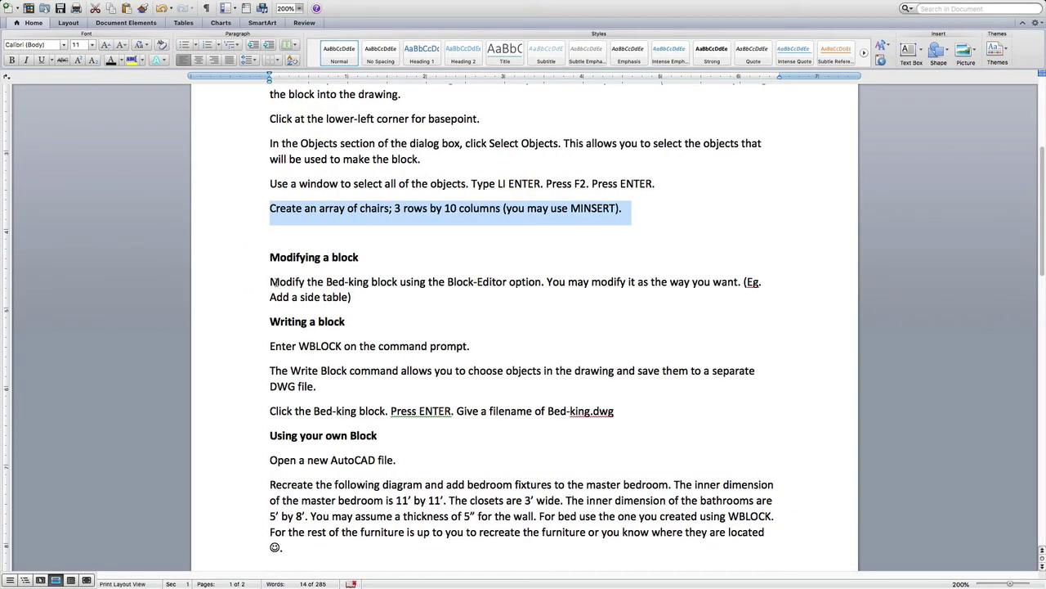
key(ctrl+Up)
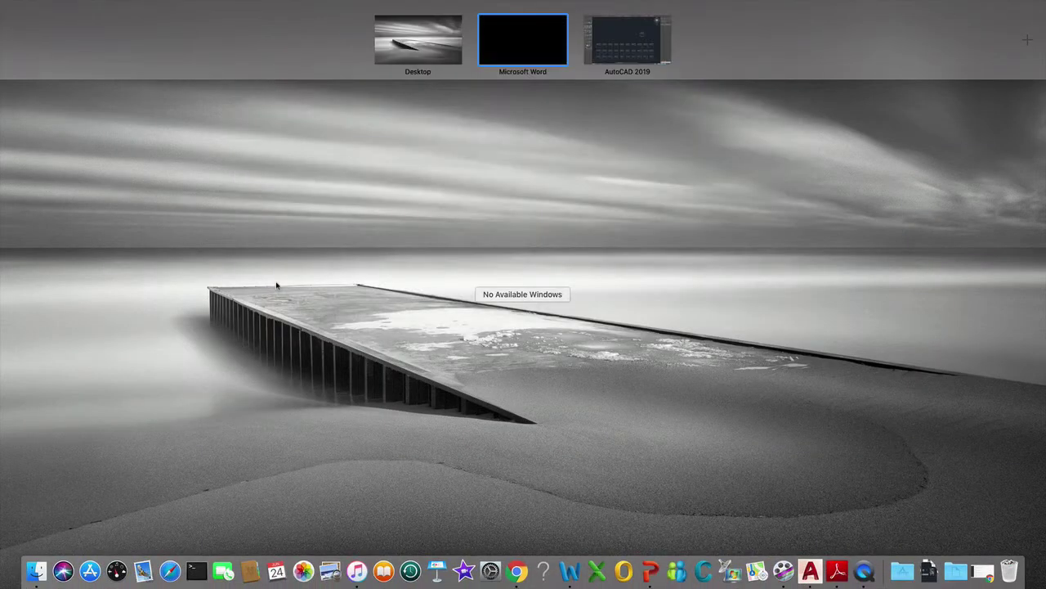
click(623, 61)
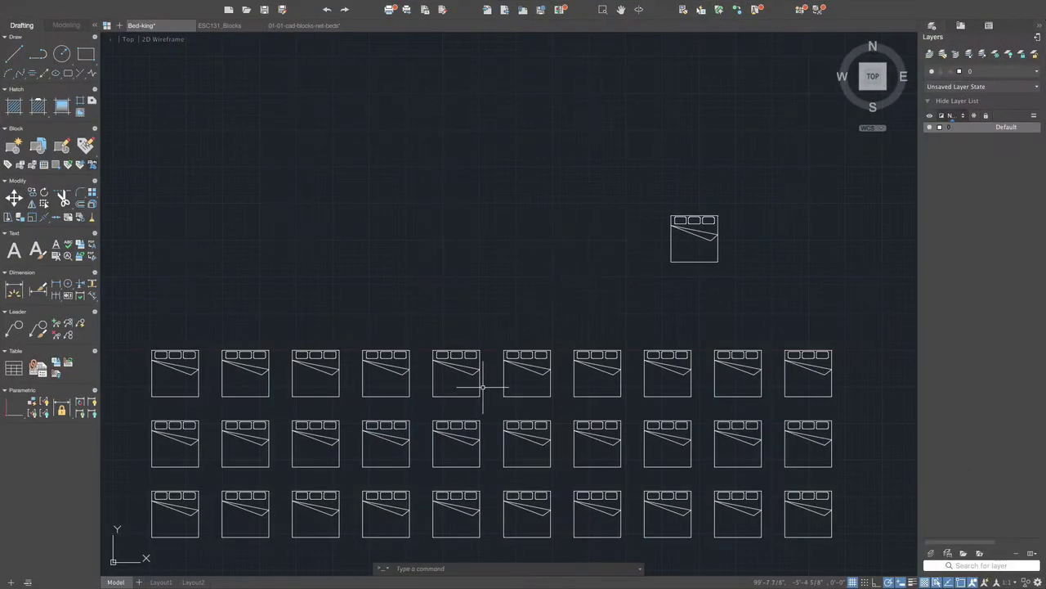
scroll(321, 361, up, 5)
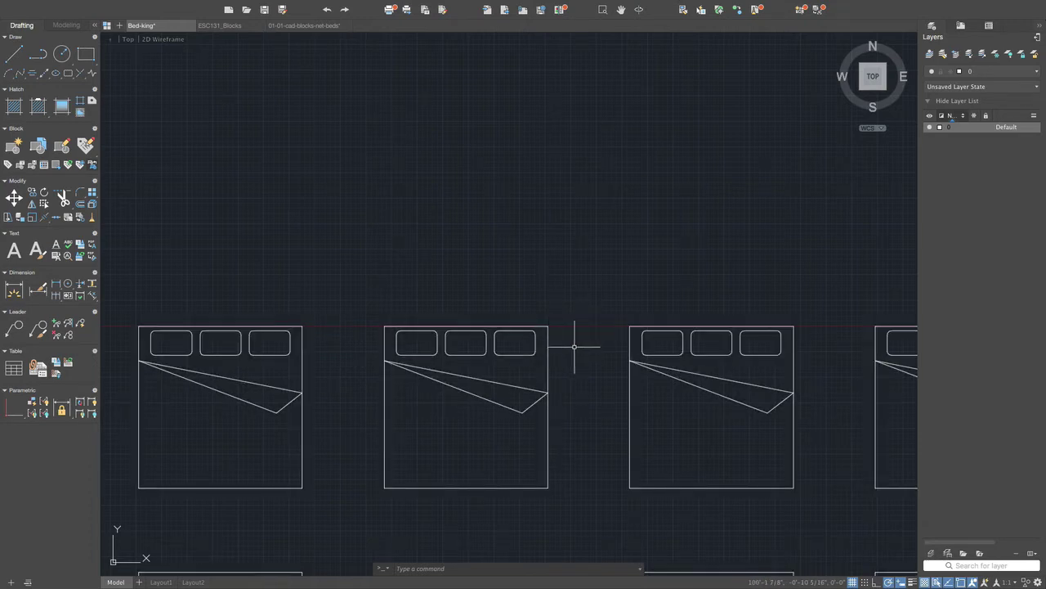
scroll(575, 347, down, 6)
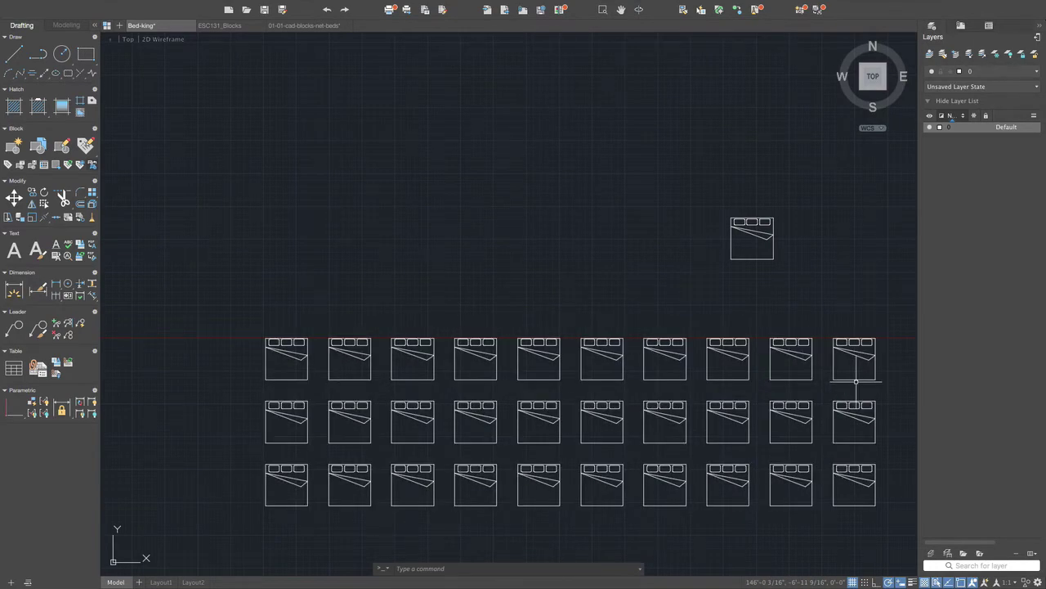
click(580, 366)
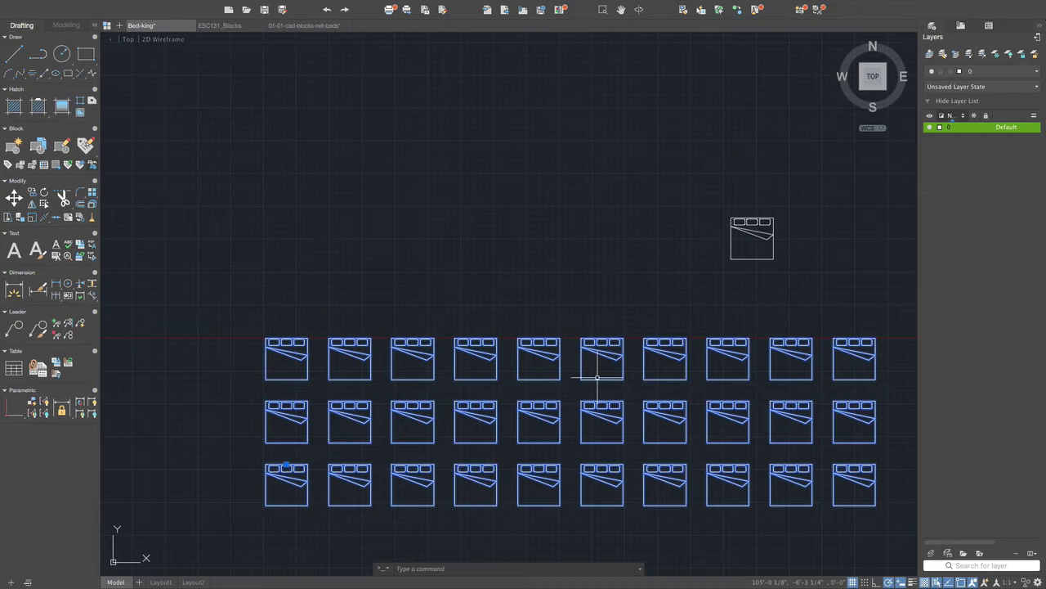
key(Escape)
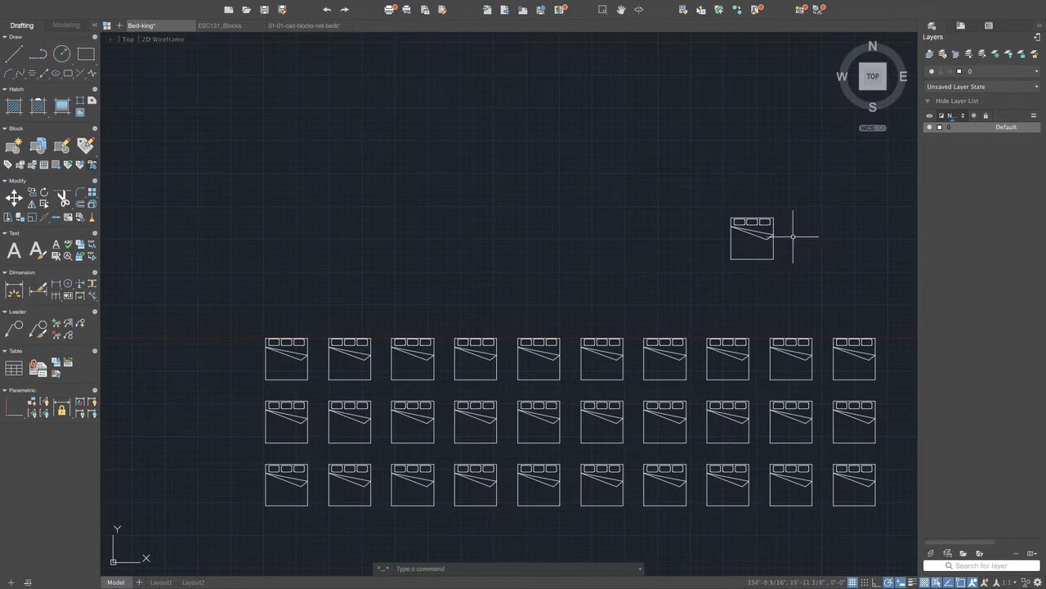
scroll(792, 237, up, 8)
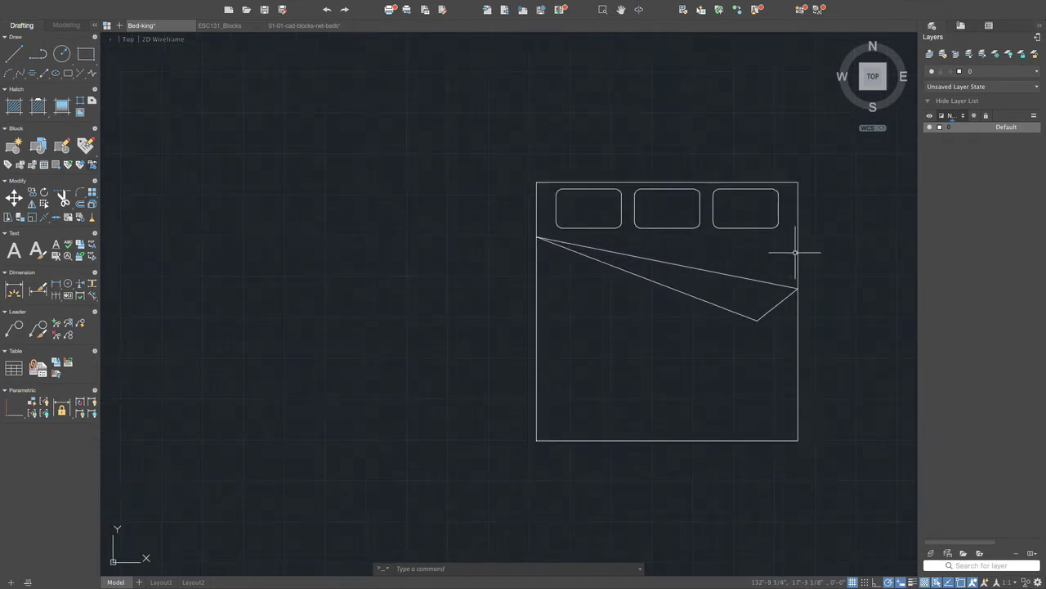
scroll(794, 251, up, 2)
scroll(794, 250, down, 5)
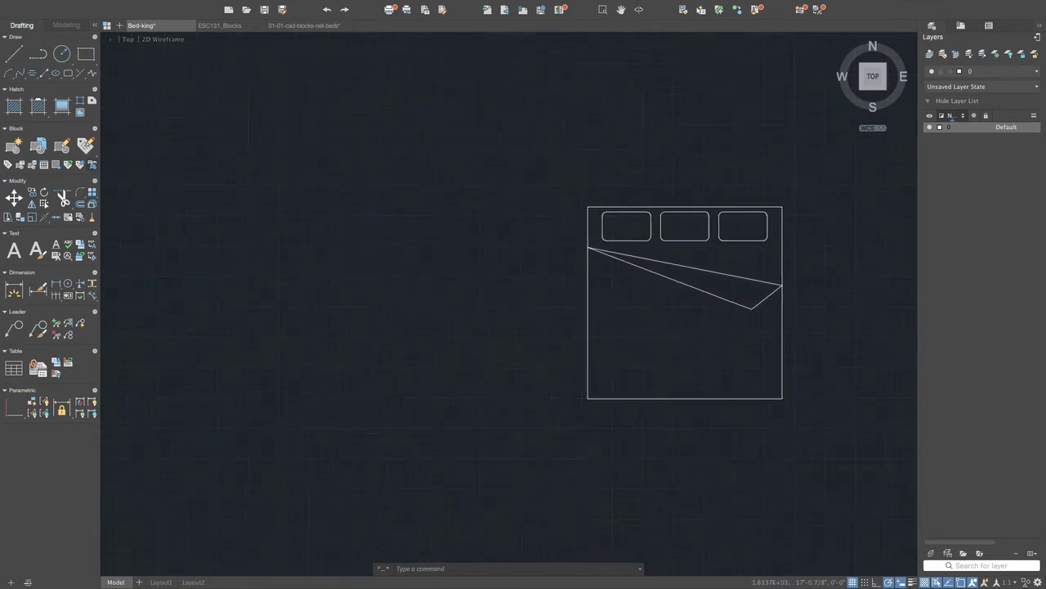
scroll(825, 264, up, 3)
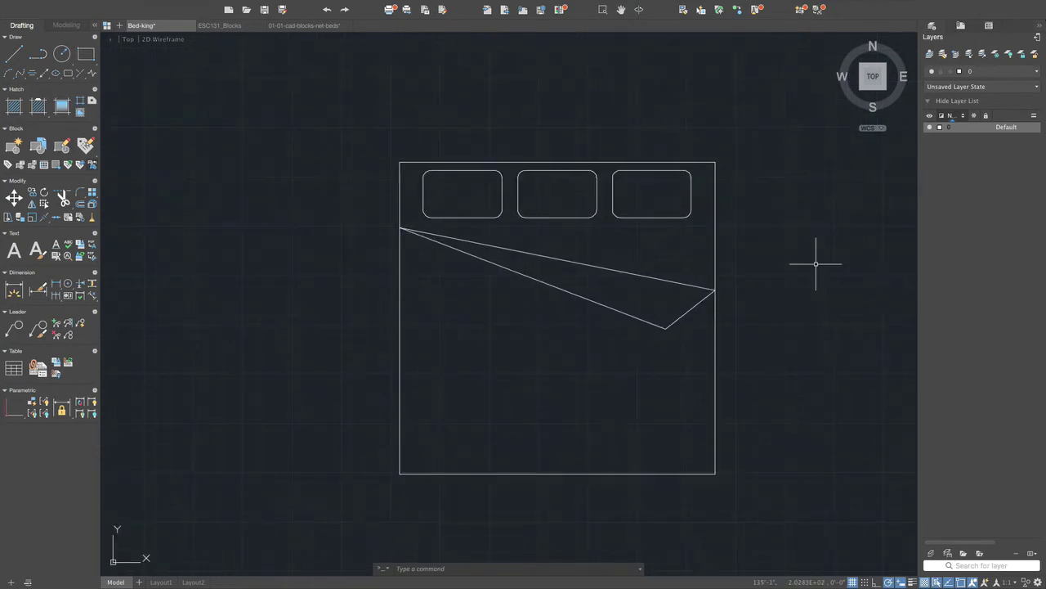
Open Bed-king in the Block Editor and draw a radius-6 circle beside the headboard's top-right corner
double_click(700, 286)
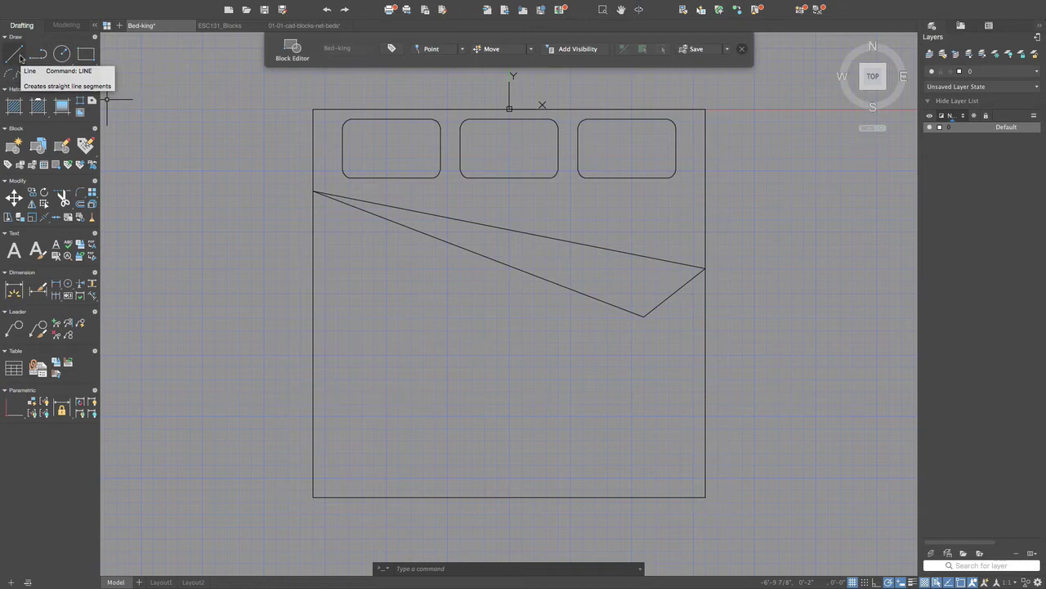
click(61, 54)
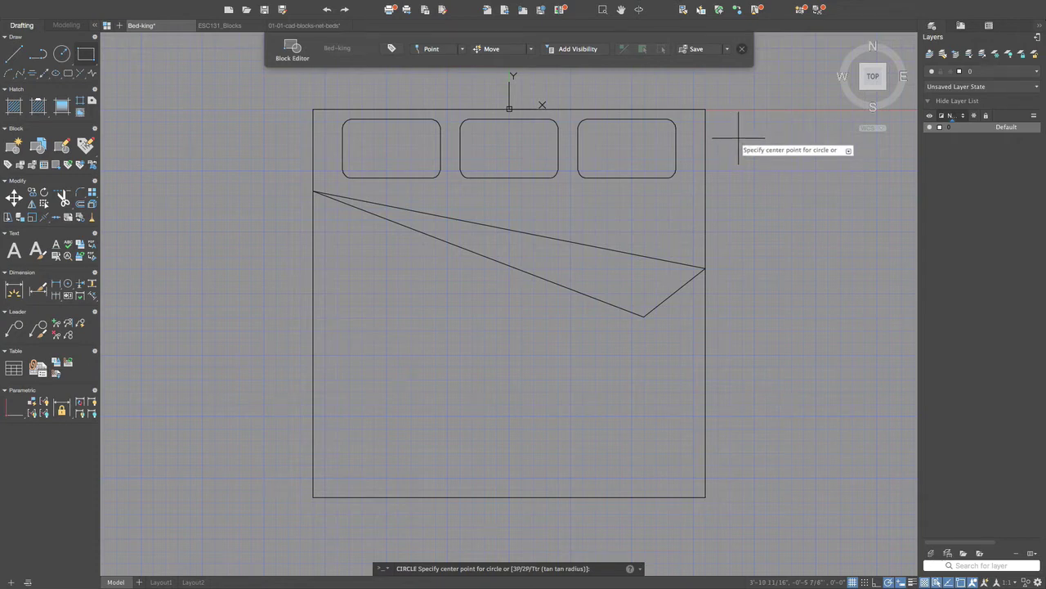
click(736, 138)
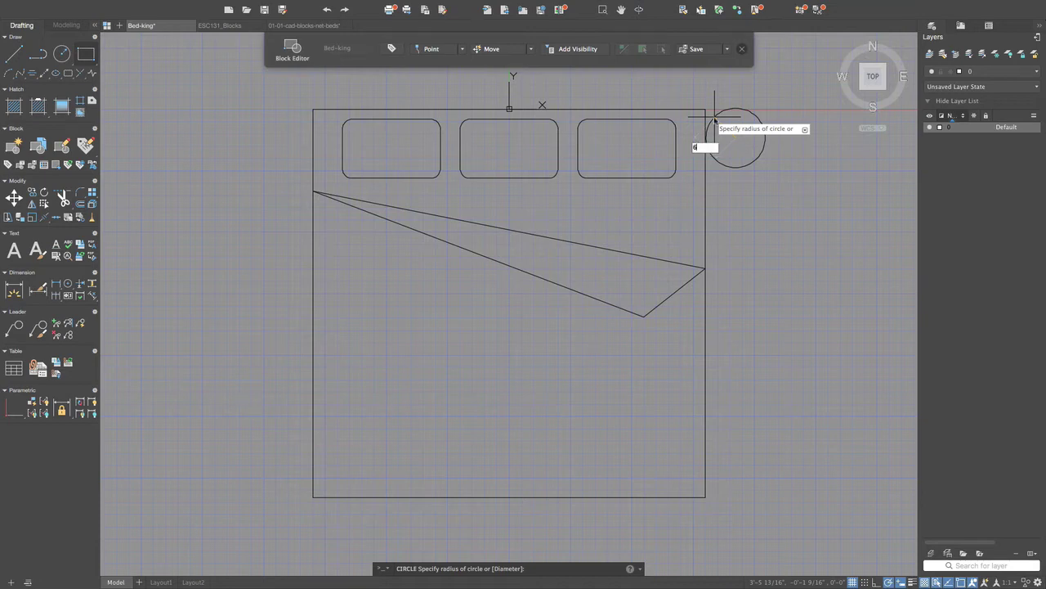
key(Return)
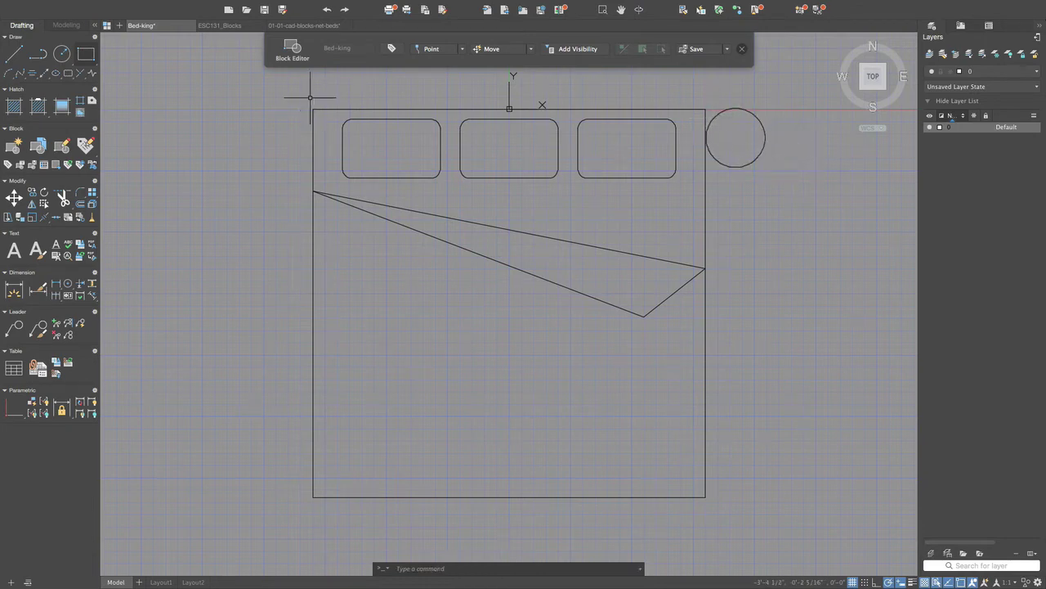
Draw a closed 12 by 12 line square right of the bed, below the circle
click(14, 56)
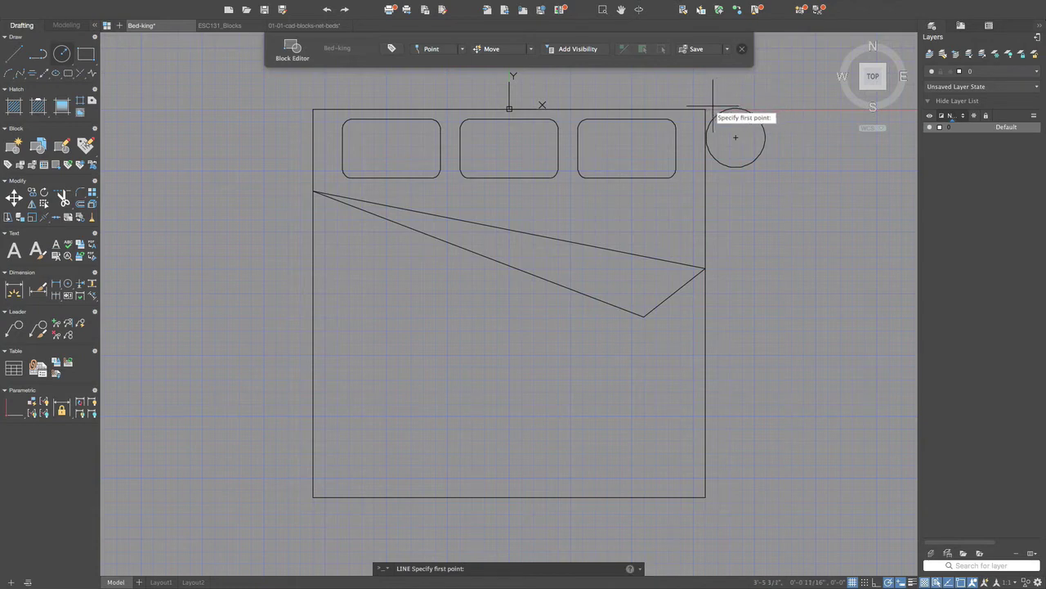
click(762, 218)
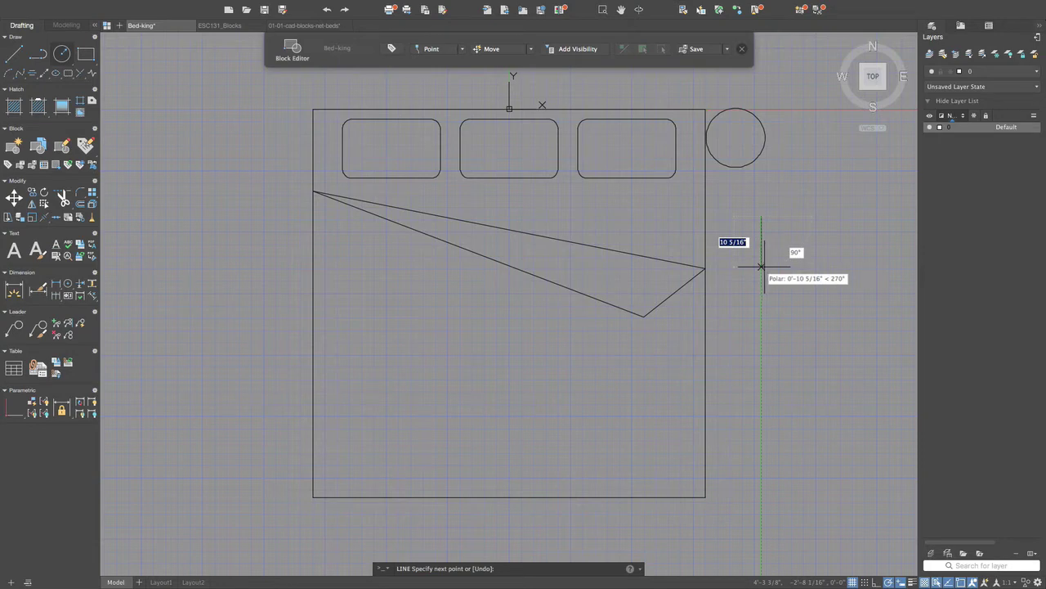
text(12)
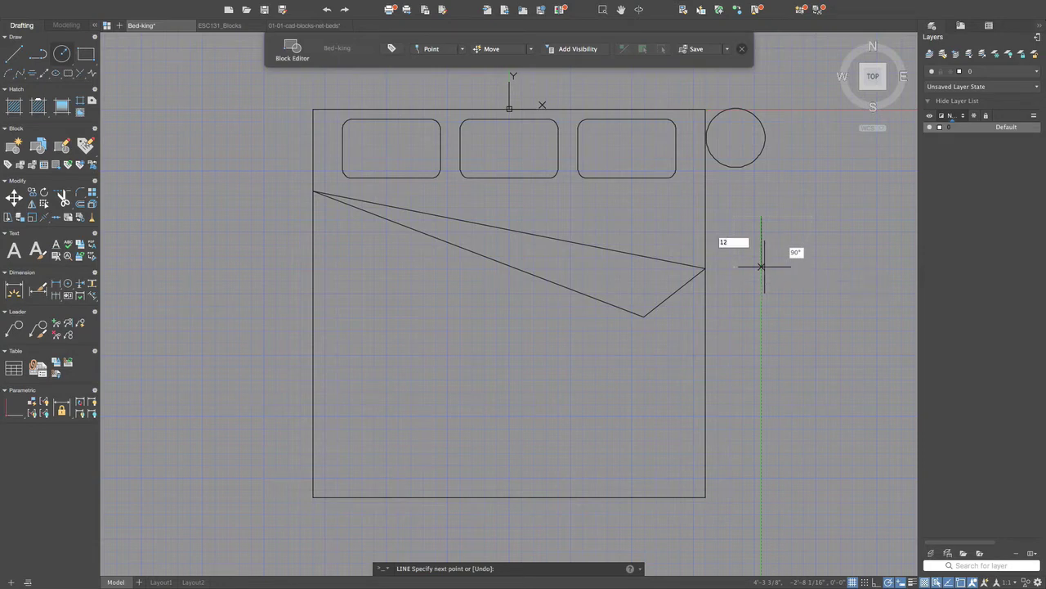
key(Return)
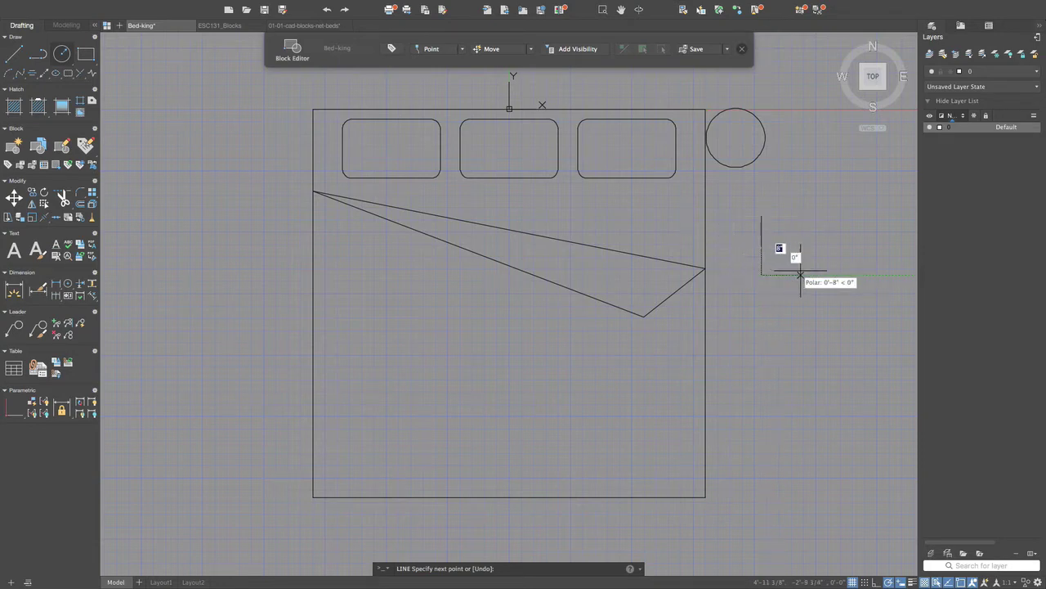
text(12)
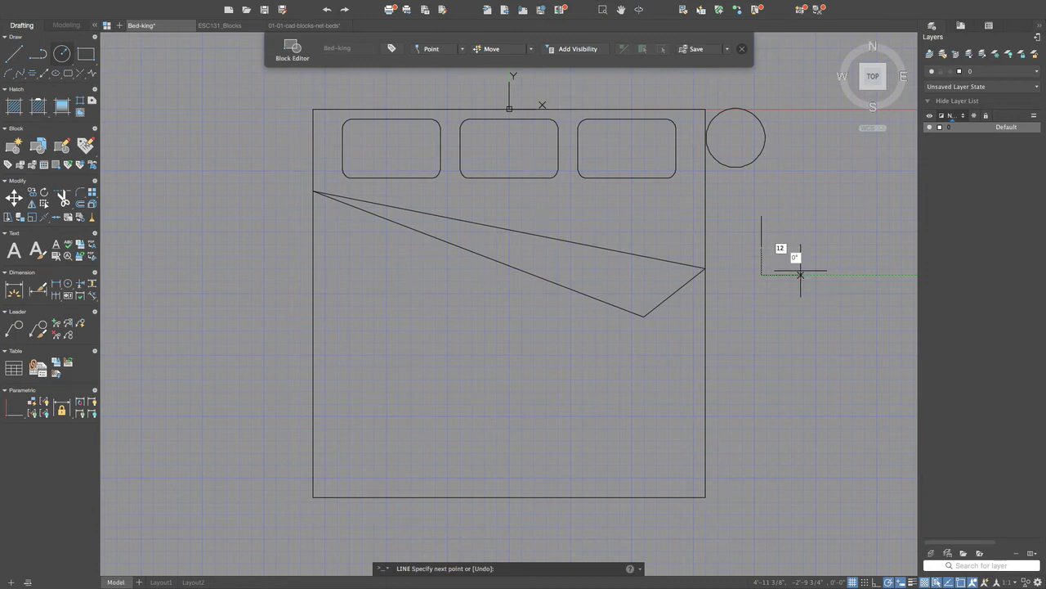
key(Return)
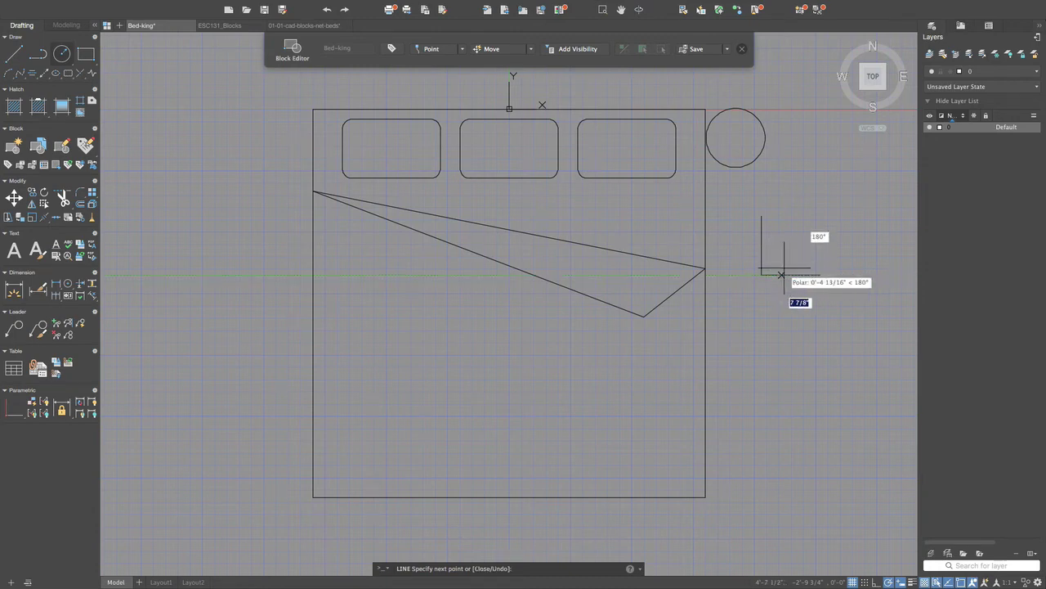
text(1)
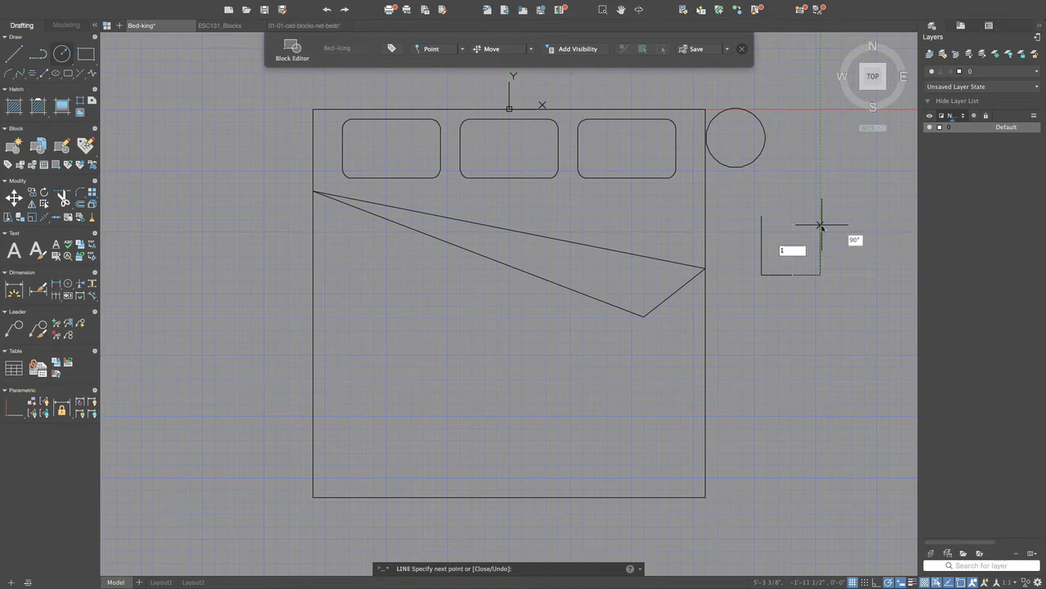
text(2)
key(Return)
text(c)
key(Return)
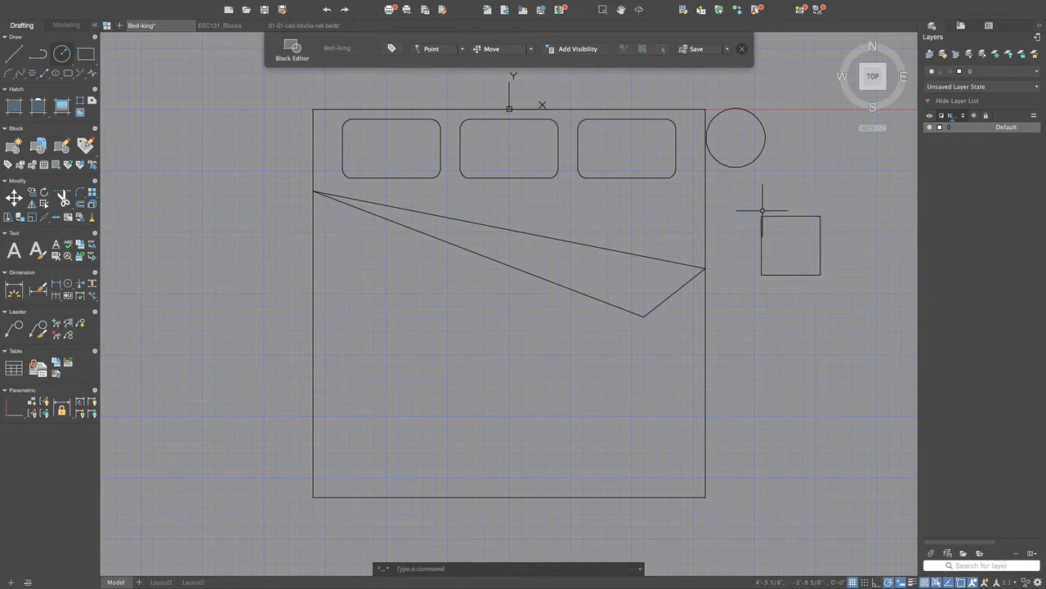
Move the new square up so it surrounds the circle
mouse_move(748, 209)
mouse_down()
mouse_move(776, 194)
mouse_move(830, 209)
mouse_move(846, 270)
mouse_move(817, 298)
mouse_move(752, 285)
mouse_up()
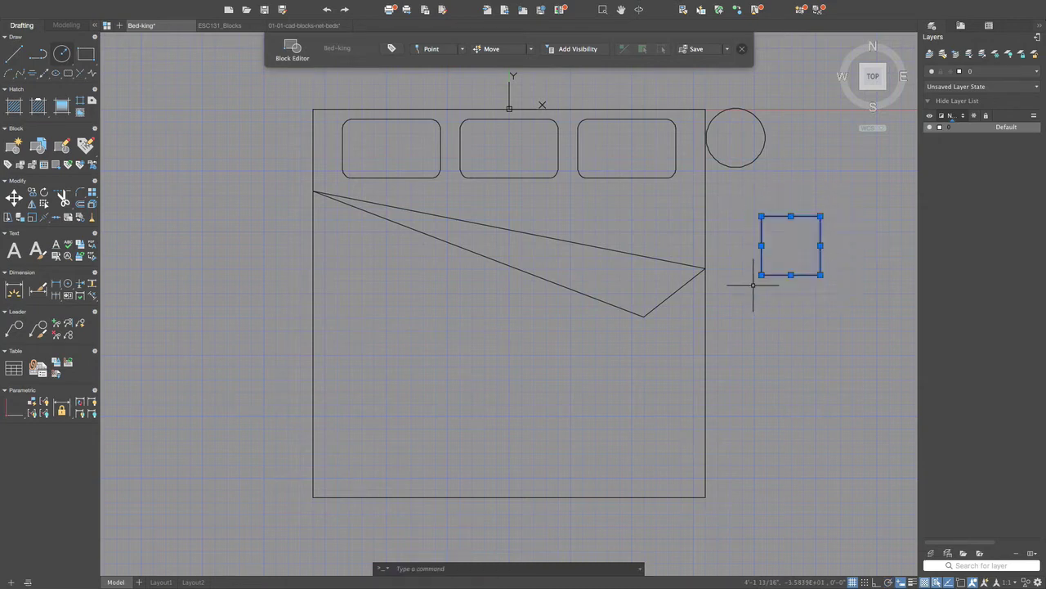
click(762, 216)
key(space)
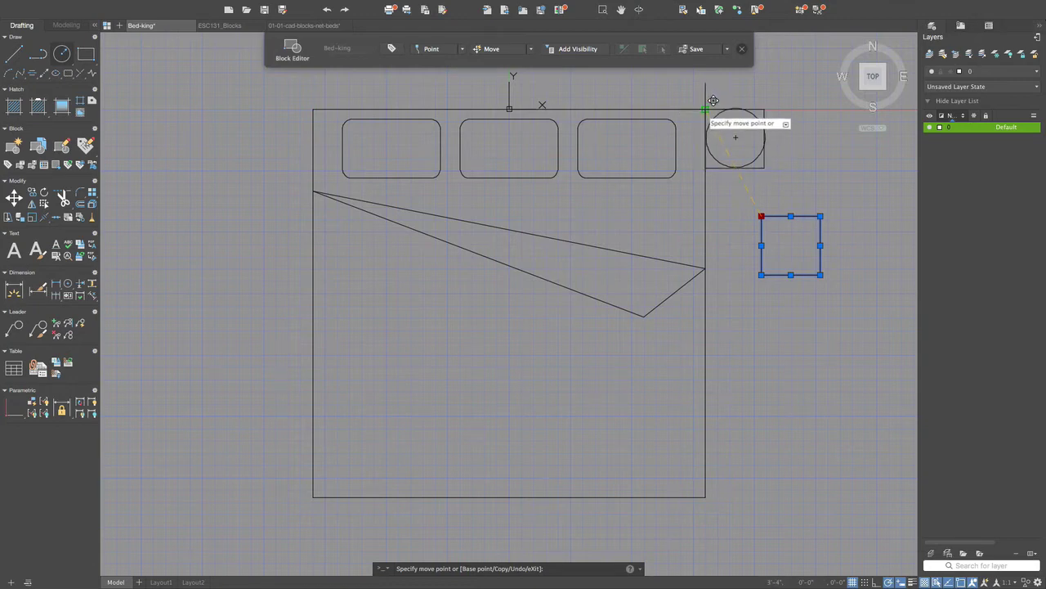
click(713, 101)
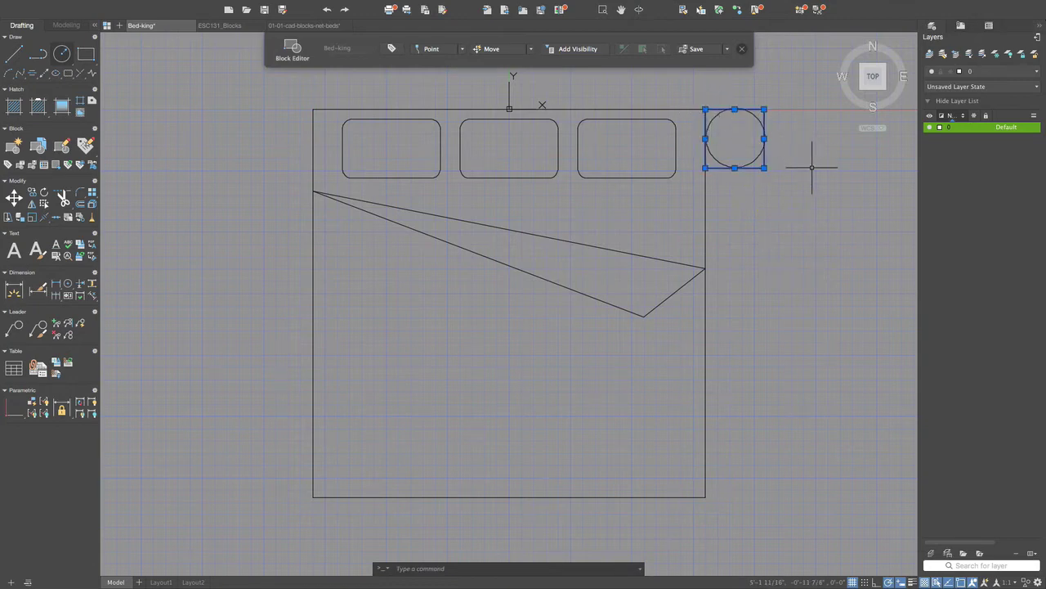
key(Escape)
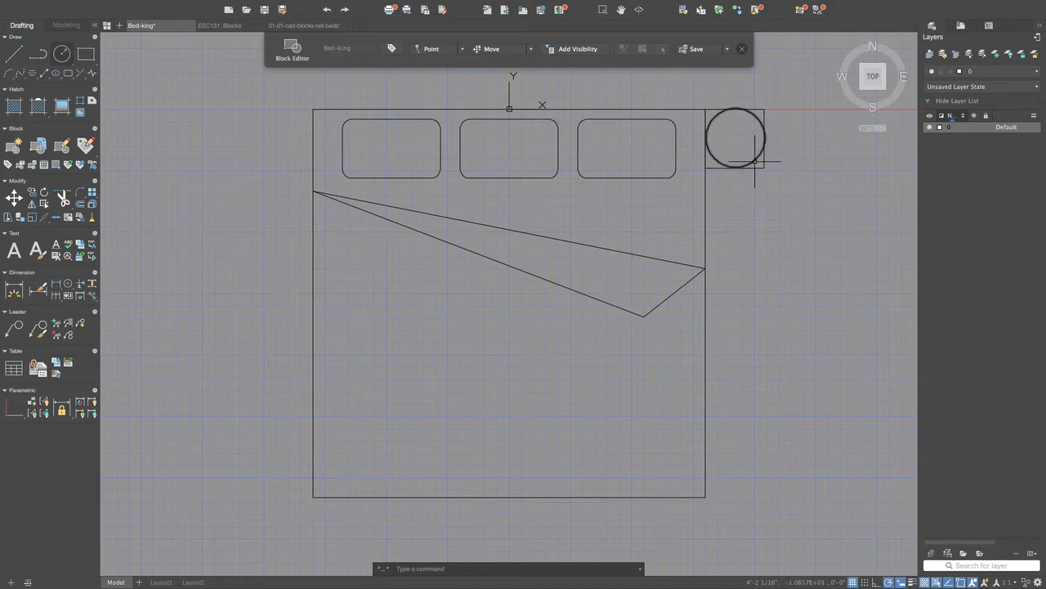
Move the circle's bottom point onto the square's bottom line, then select the nightstand
click(754, 161)
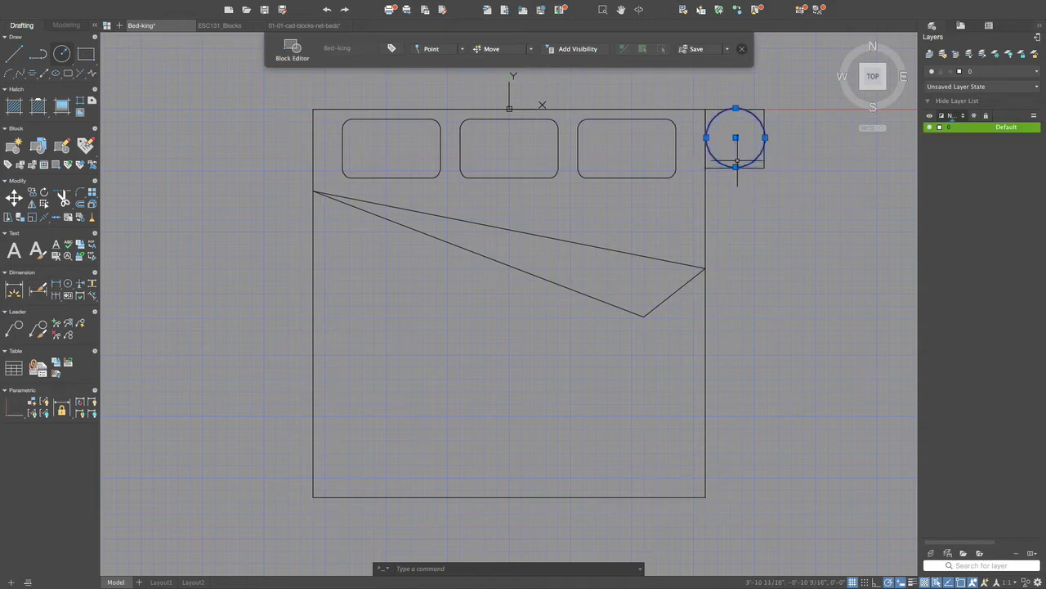
scroll(736, 162, up, 5)
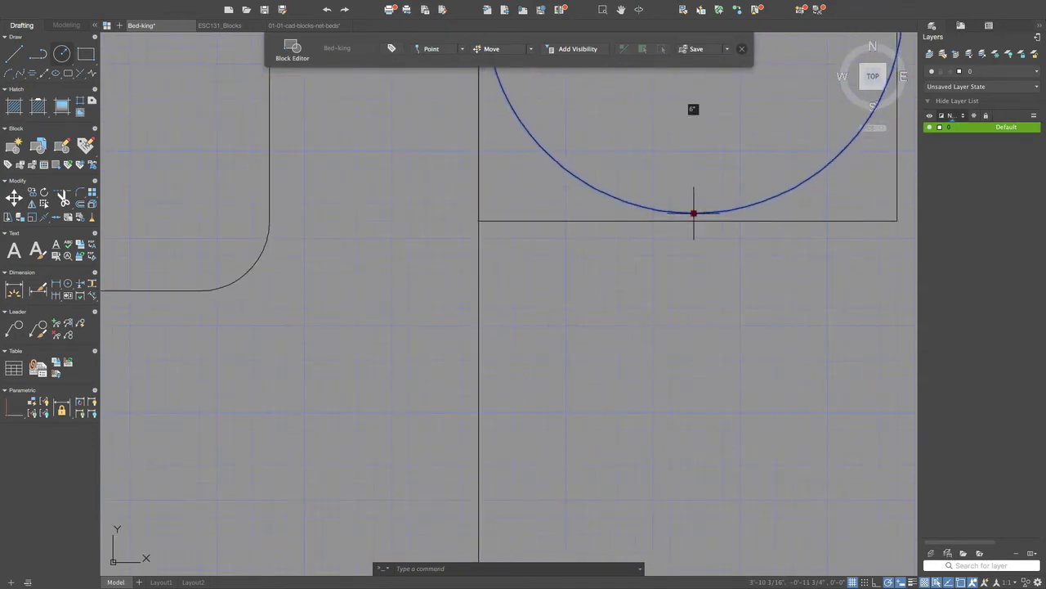
click(693, 214)
key(space)
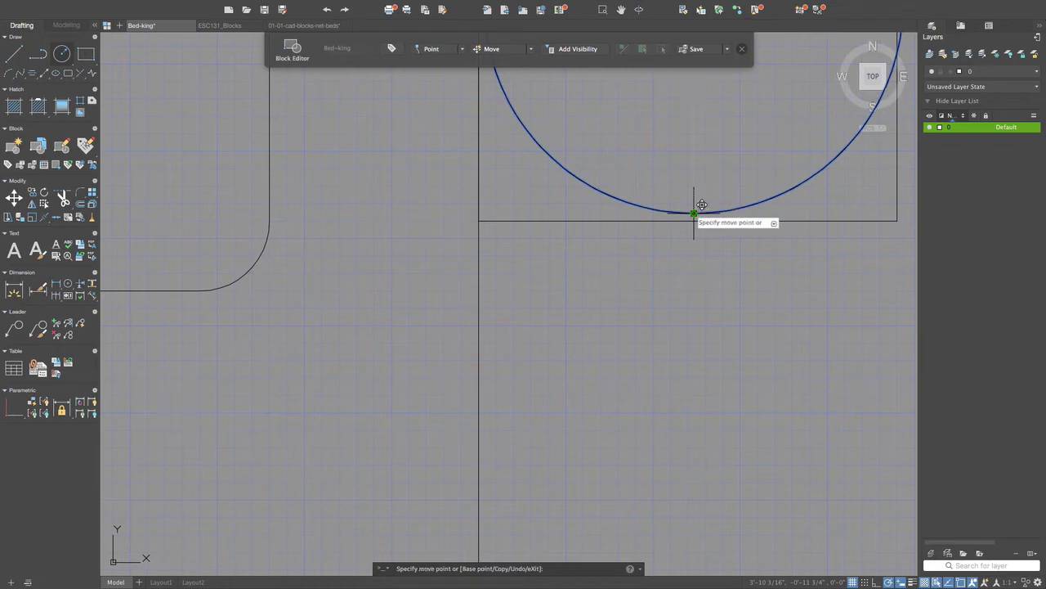
click(694, 219)
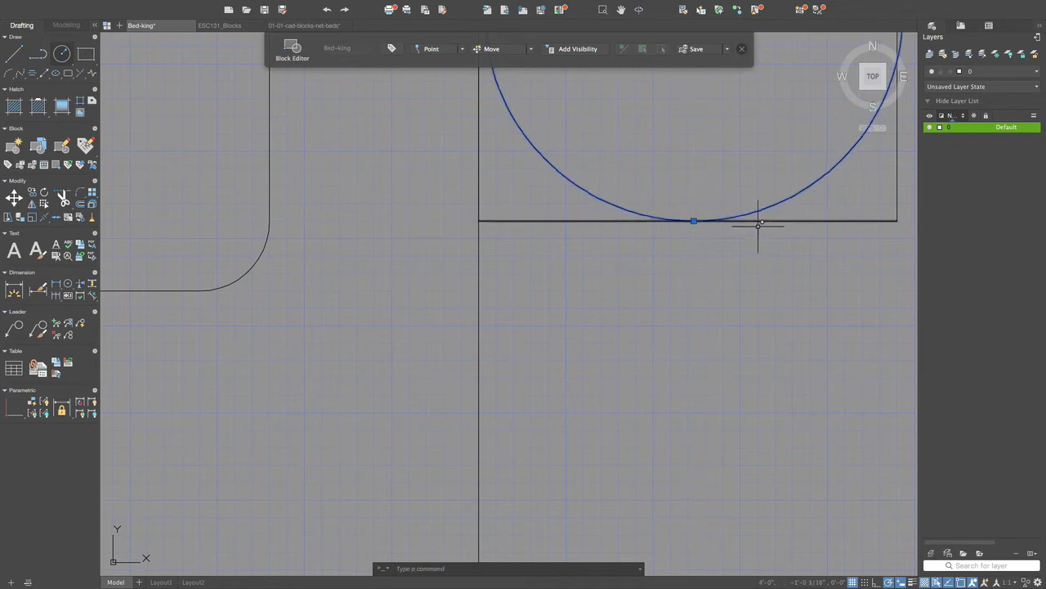
scroll(787, 222, down, 5)
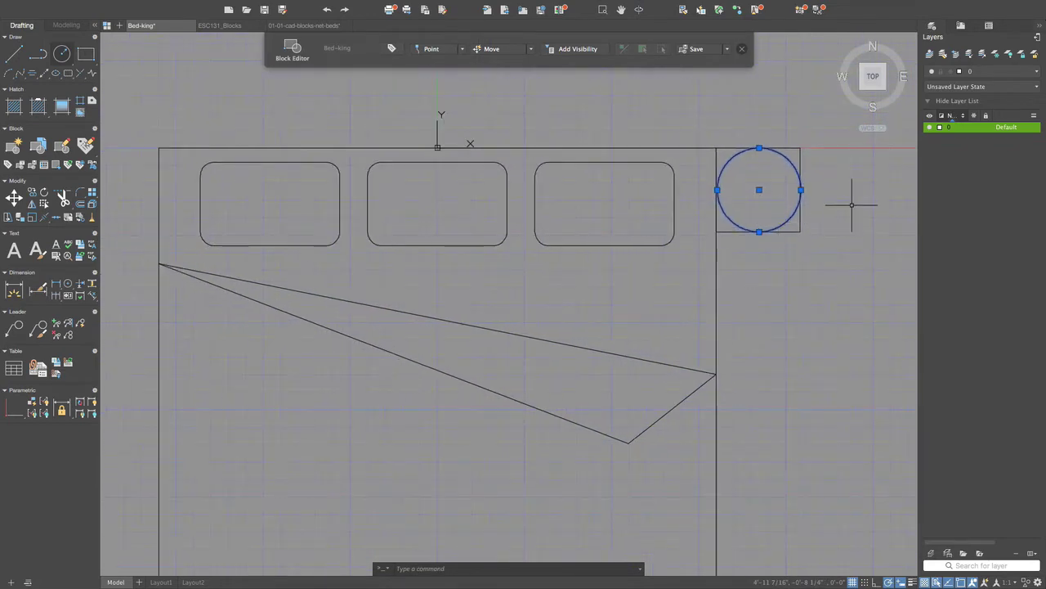
key(Escape)
scroll(851, 204, down, 3)
scroll(827, 216, down, 2)
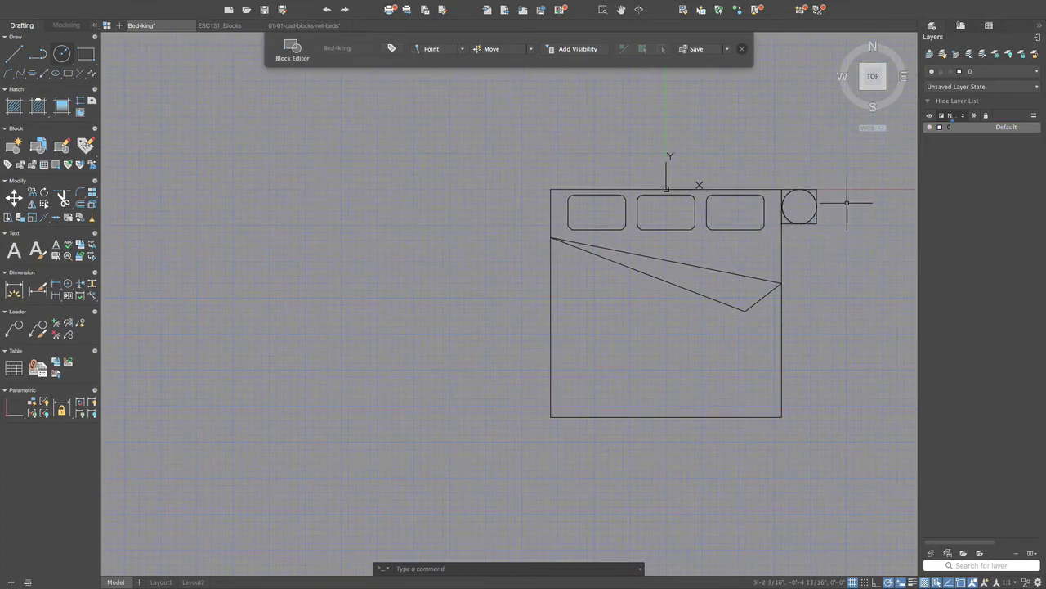
scroll(850, 196, up, 1)
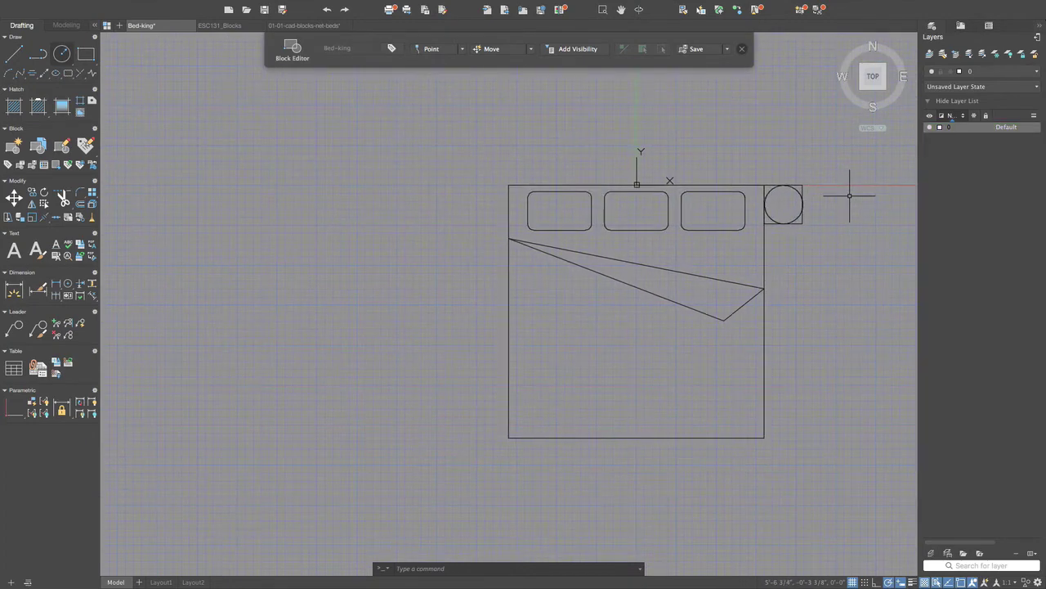
scroll(858, 206, up, 2)
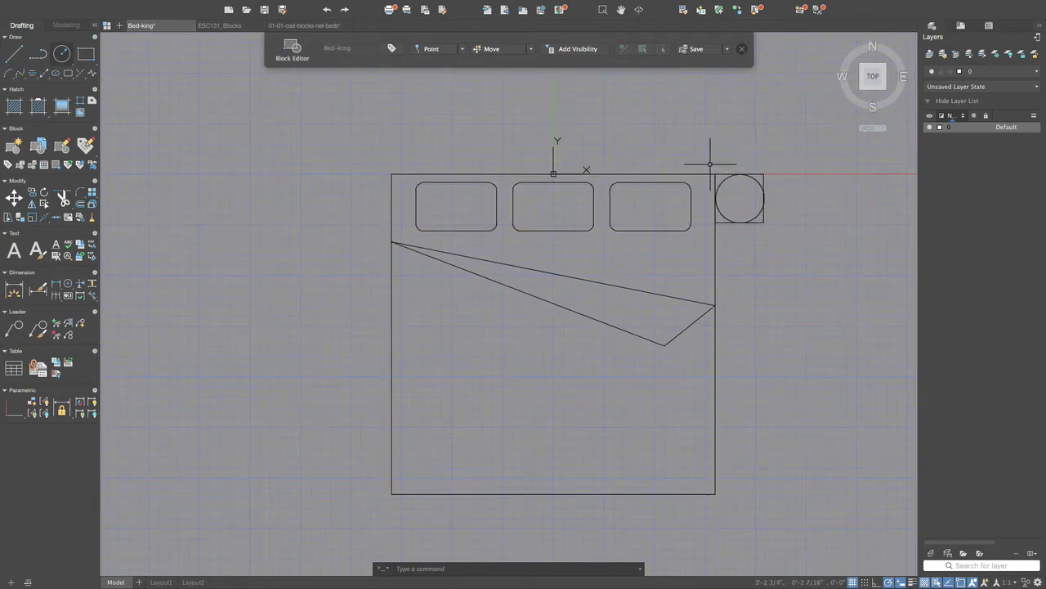
mouse_move(709, 163)
mouse_down()
mouse_move(741, 155)
mouse_move(781, 166)
mouse_move(802, 204)
mouse_move(793, 236)
mouse_move(711, 237)
mouse_up()
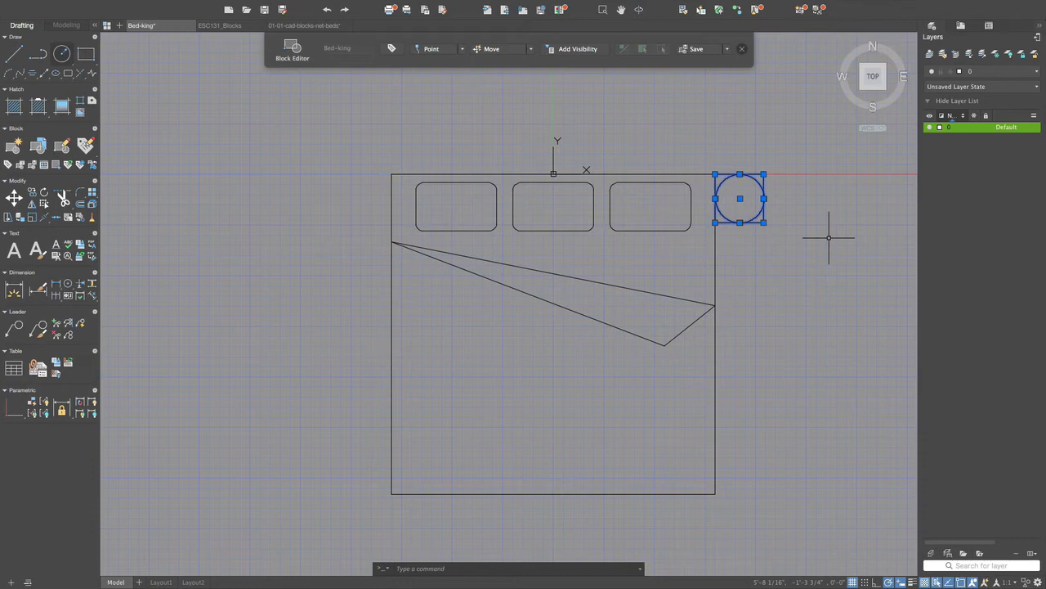
Paste a copy of the circle-and-square nightstand near the bed's top-left corner
key(ctrl+v)
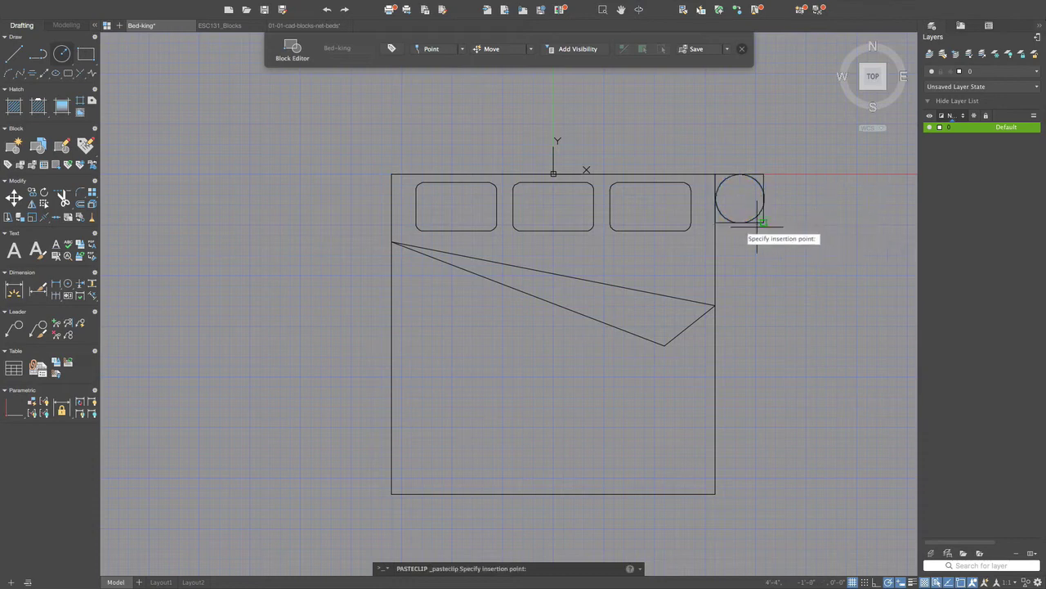
click(342, 222)
scroll(402, 184, up, 4)
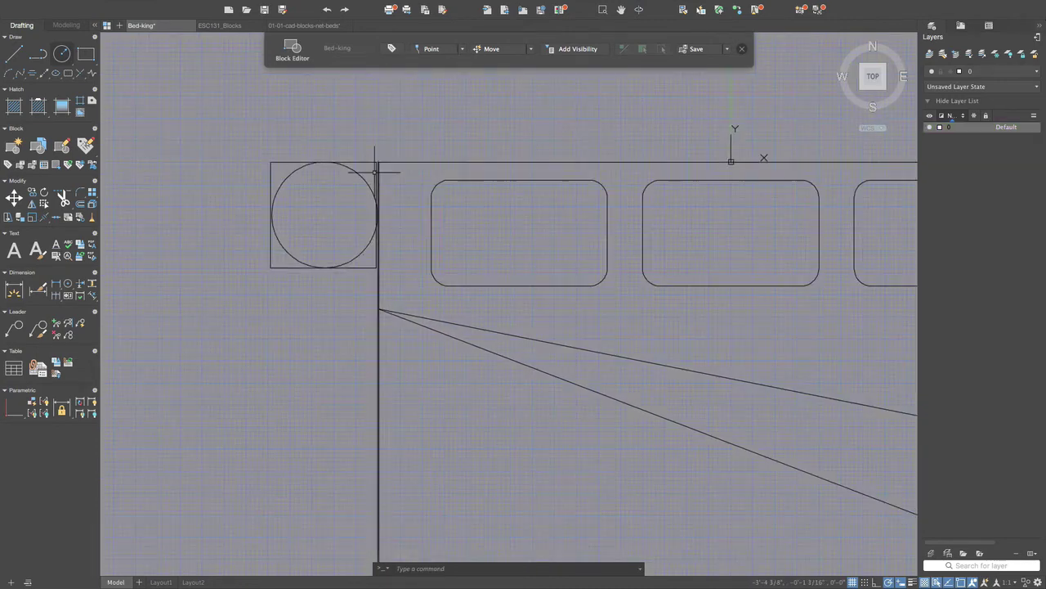
Move the pasted nightstand so its top-right corner snaps onto the bed's top-left corner
mouse_move(257, 156)
mouse_down()
mouse_move(361, 144)
mouse_move(393, 171)
mouse_move(389, 223)
mouse_move(371, 245)
mouse_up()
mouse_move(217, 173)
mouse_down()
mouse_move(382, 156)
mouse_move(425, 198)
mouse_move(428, 267)
mouse_move(396, 283)
mouse_move(252, 281)
mouse_up()
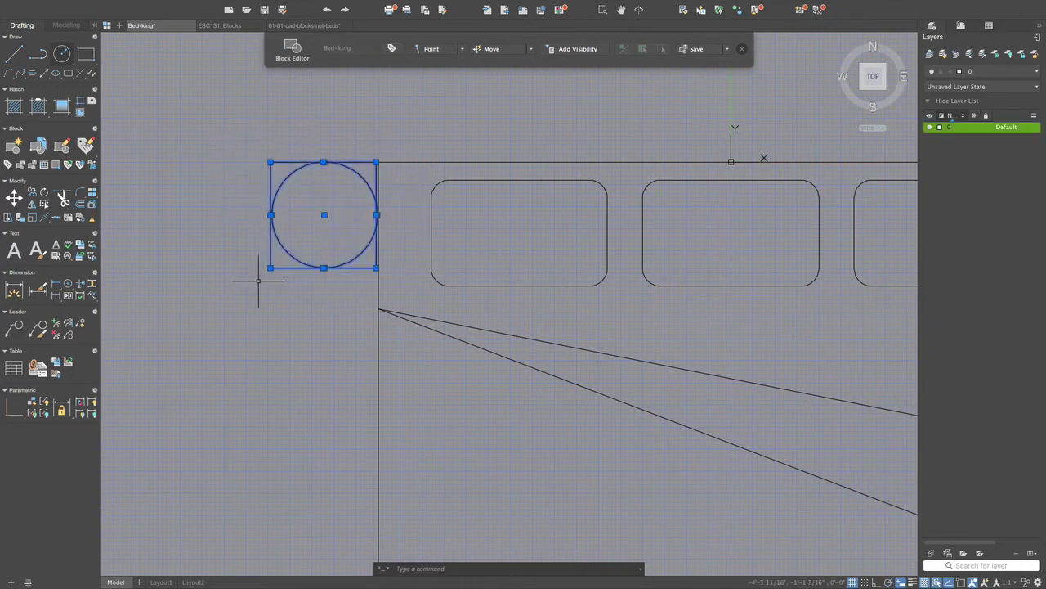
click(375, 163)
scroll(378, 165, up, 6)
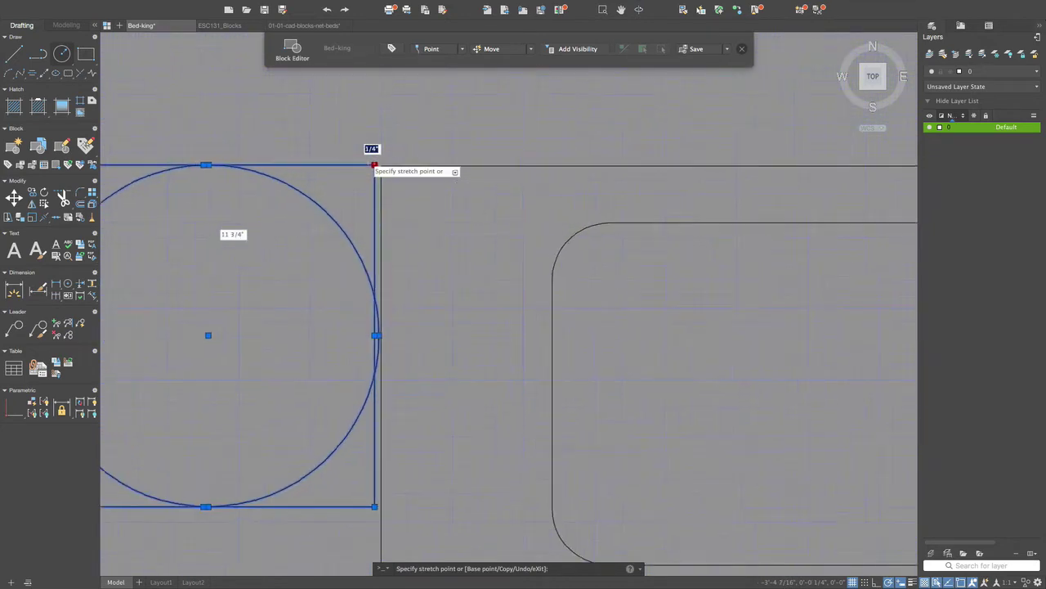
key(space)
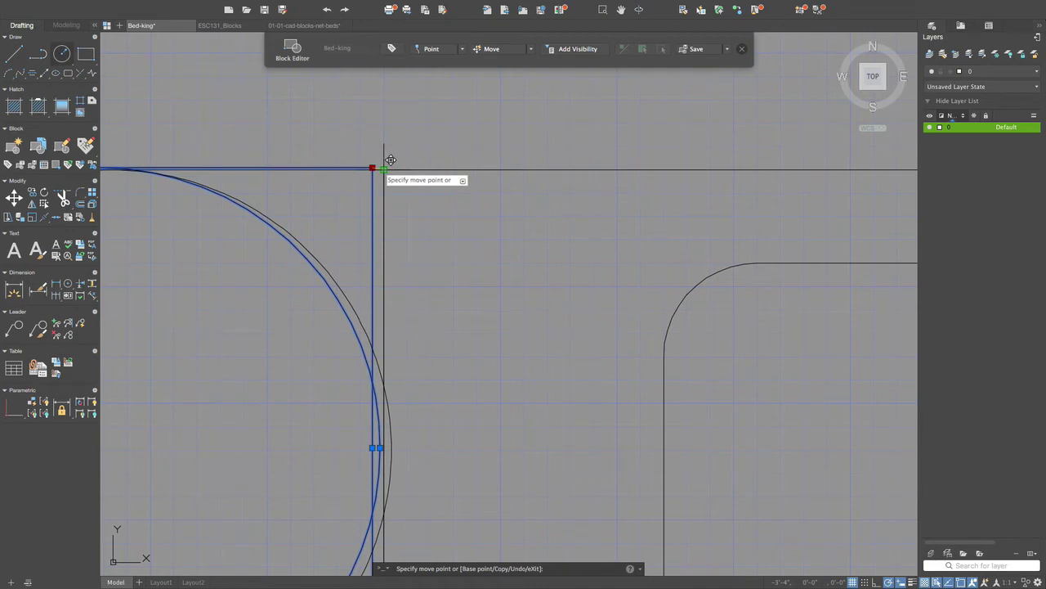
click(391, 160)
scroll(458, 182, down, 5)
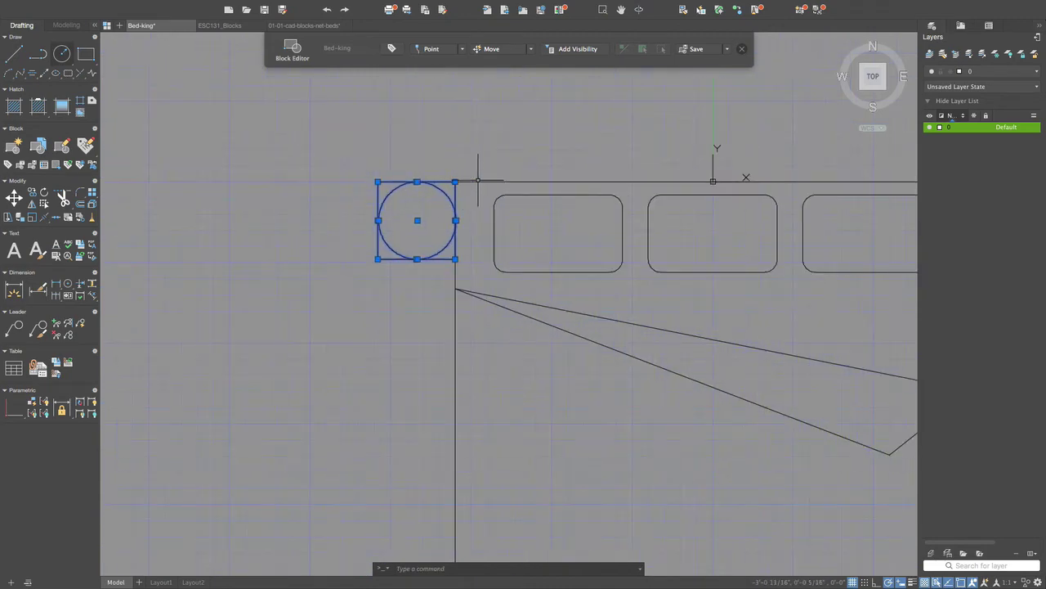
scroll(482, 197, up, 4)
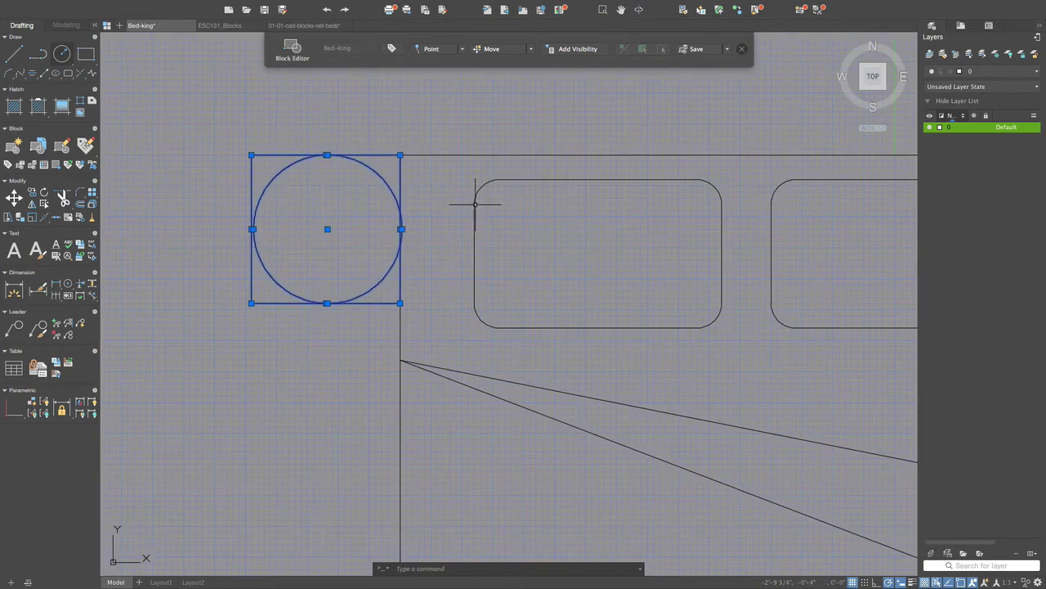
scroll(381, 227, up, 5)
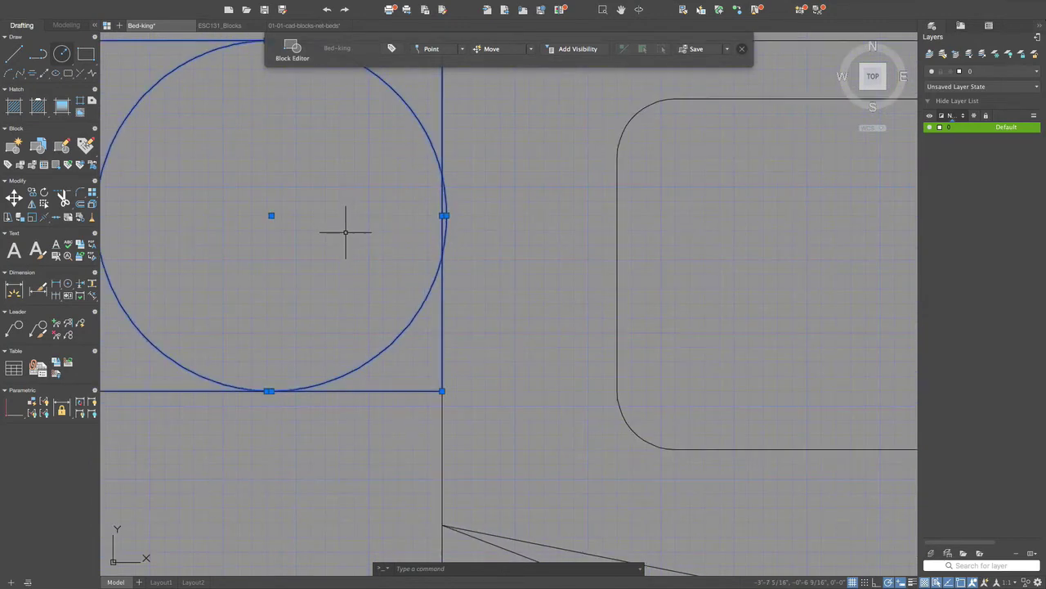
scroll(346, 232, down, 5)
key(Escape)
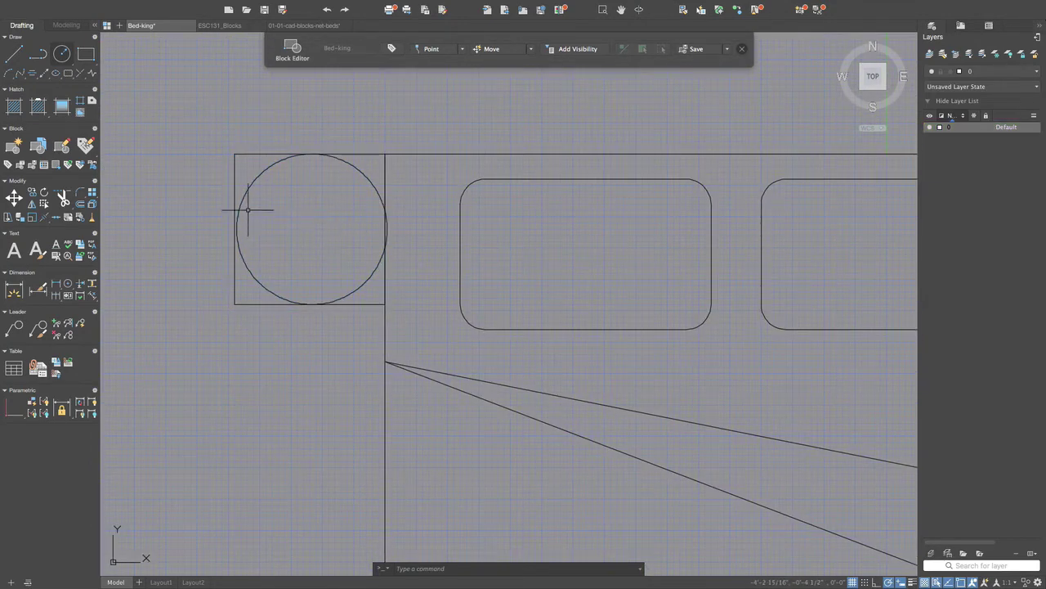
Move the left nightstand's circle so it lines up with its square's side
click(253, 183)
scroll(221, 217, up, 10)
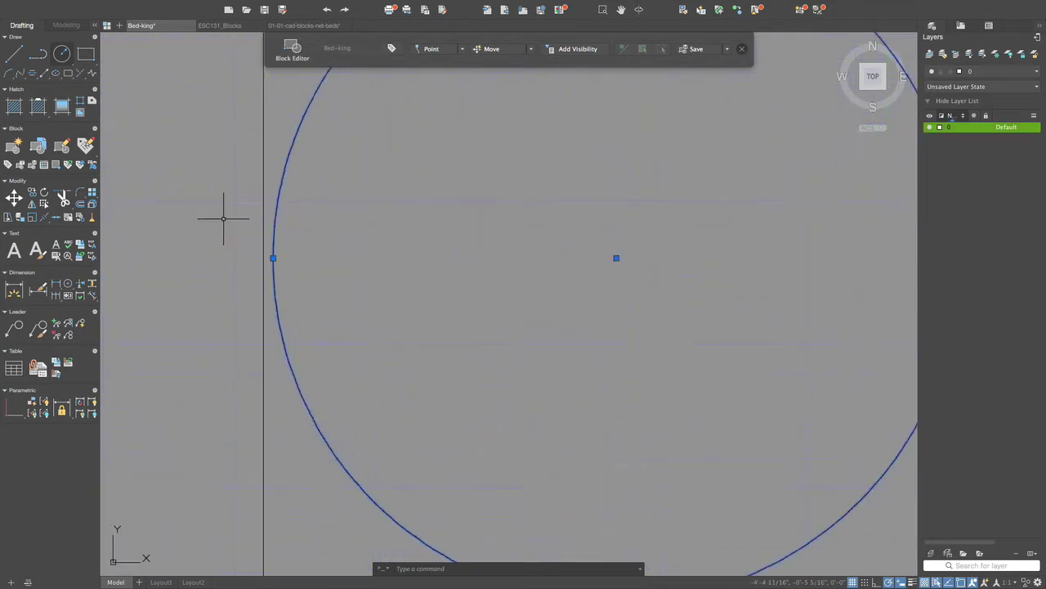
click(284, 267)
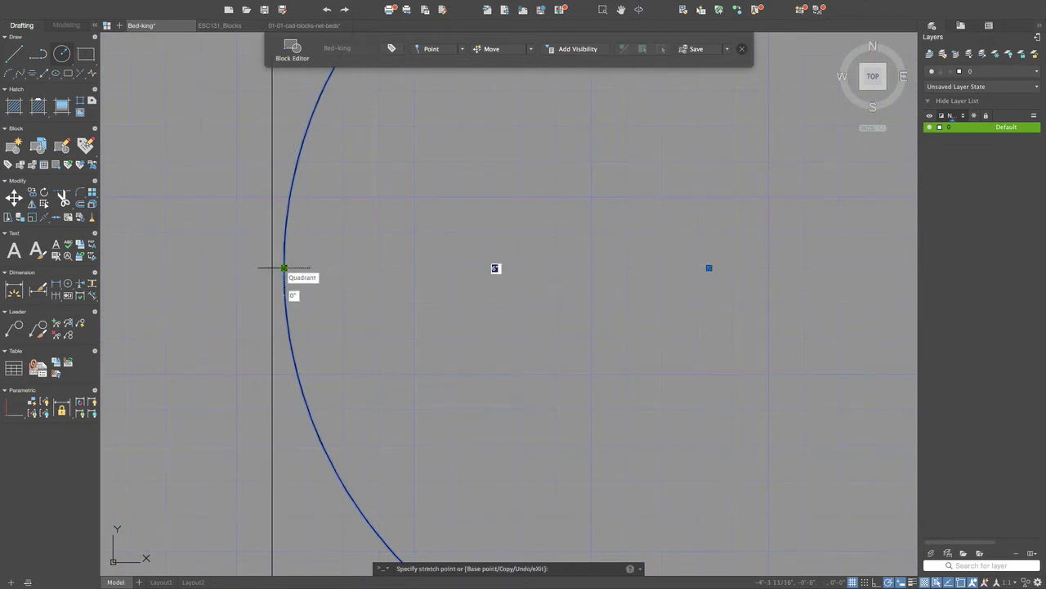
key(space)
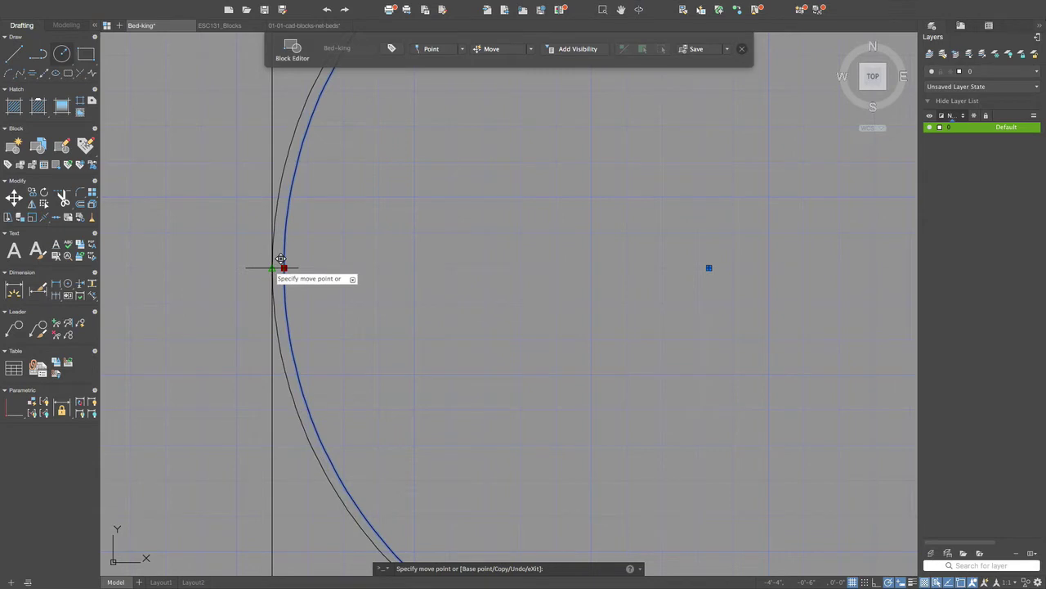
click(281, 258)
scroll(374, 271, down, 5)
scroll(507, 248, down, 3)
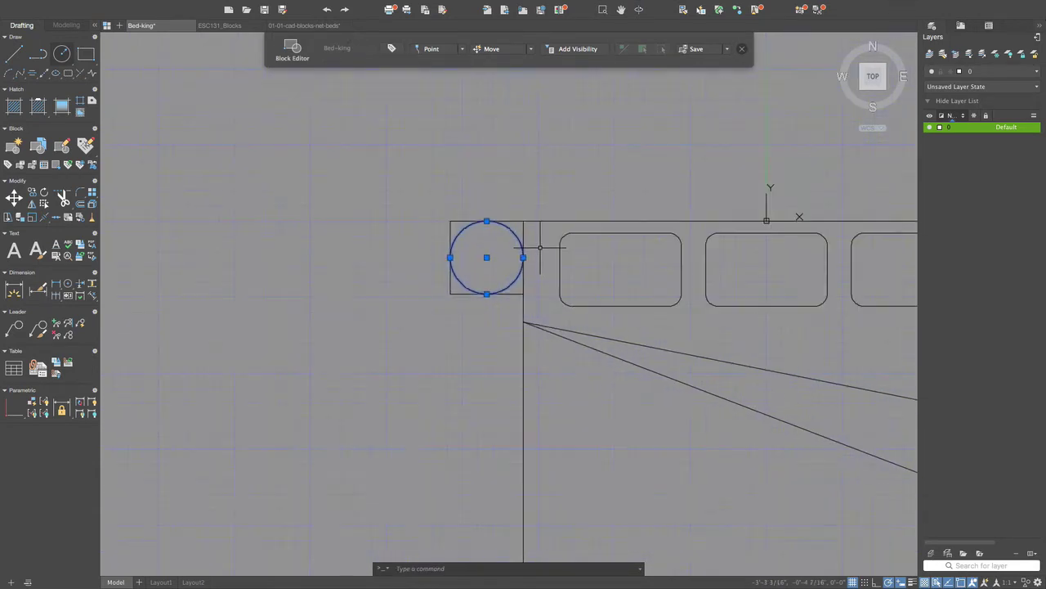
scroll(739, 255, down, 4)
scroll(879, 259, up, 6)
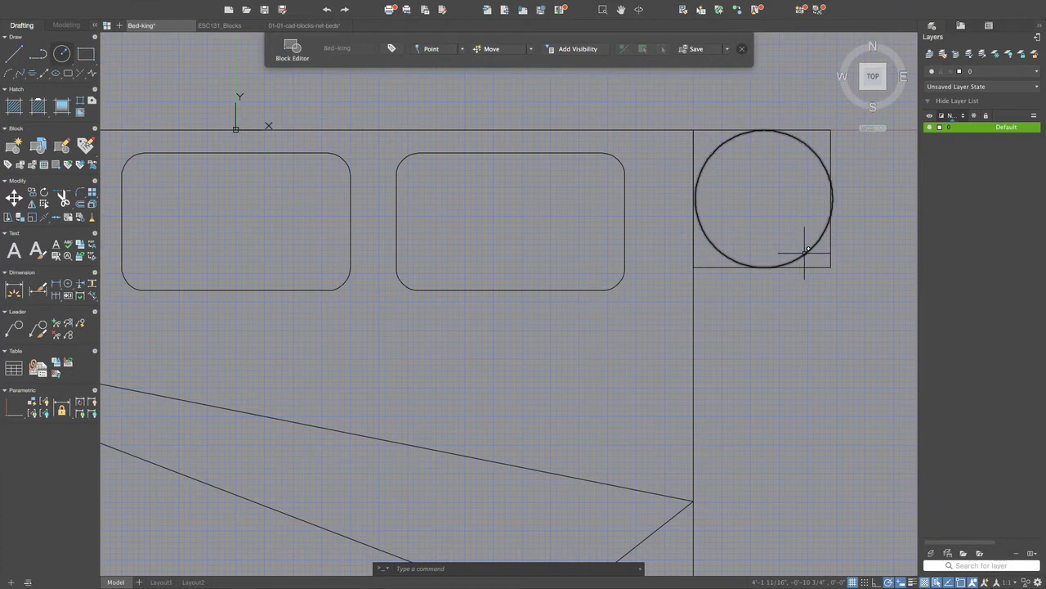
Stretch the right-hand circle from its left point until it touches the square's side
click(804, 253)
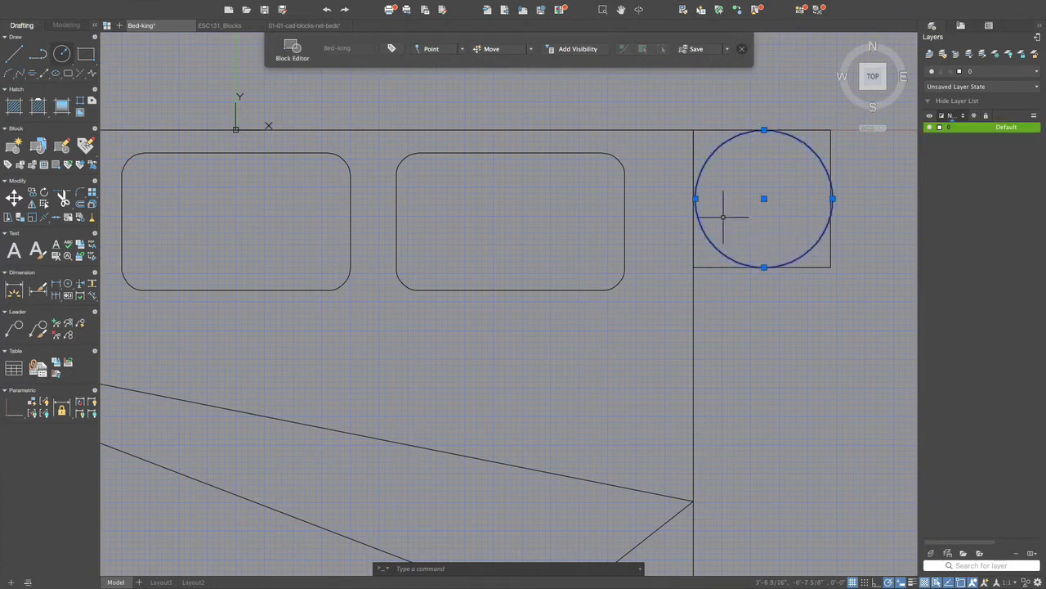
scroll(695, 198, up, 8)
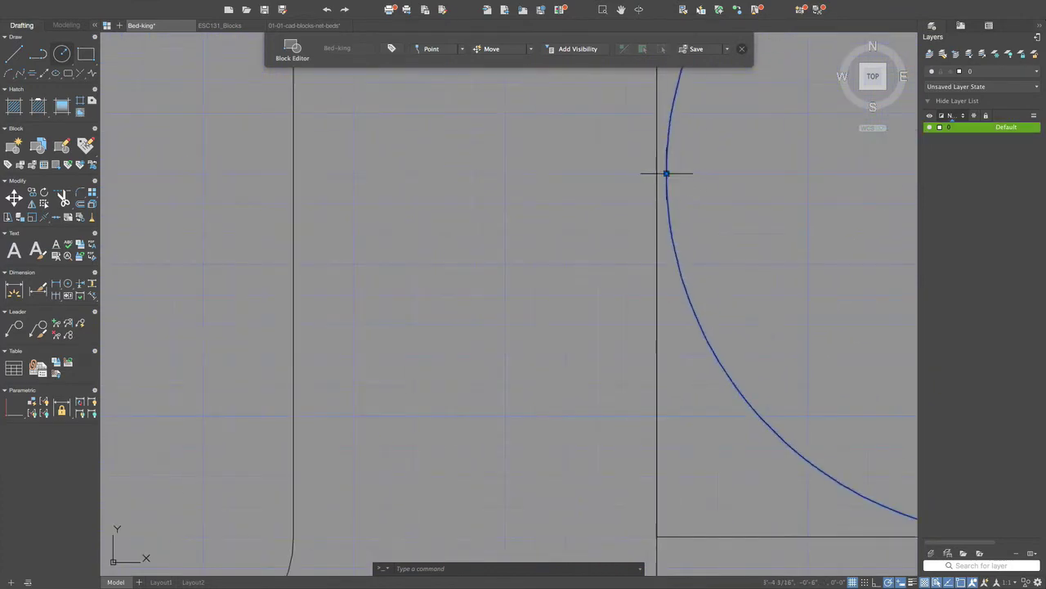
click(666, 173)
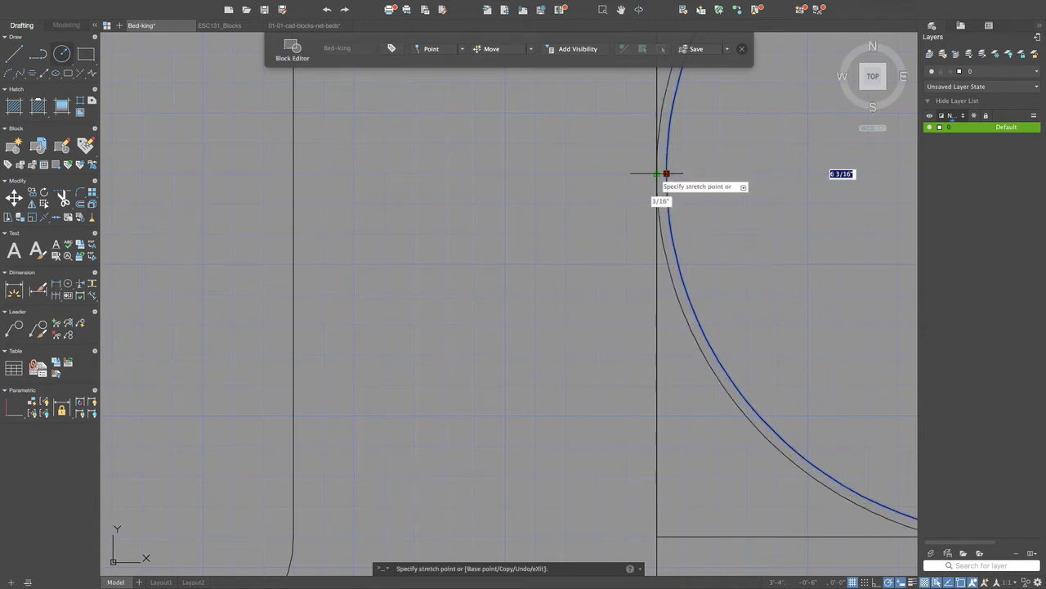
click(658, 173)
key(Escape)
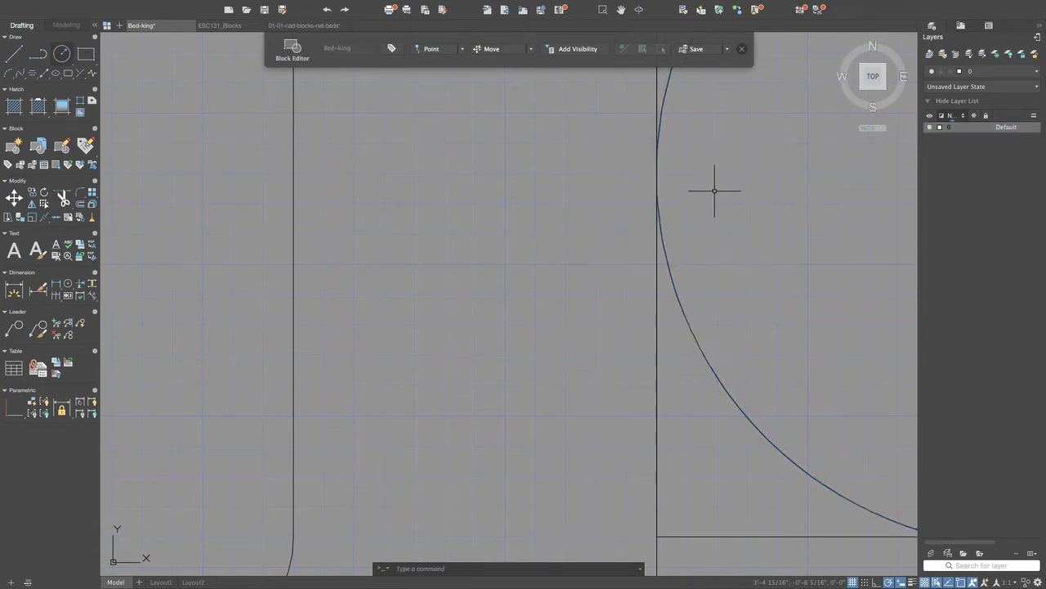
scroll(712, 192, down, 6)
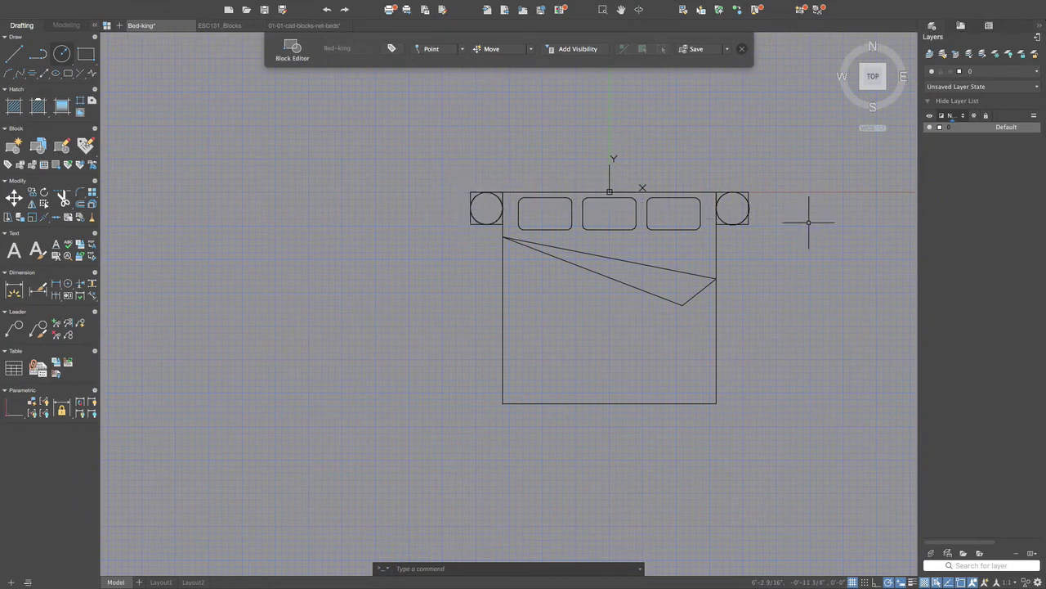
scroll(767, 208, up, 5)
scroll(757, 206, up, 3)
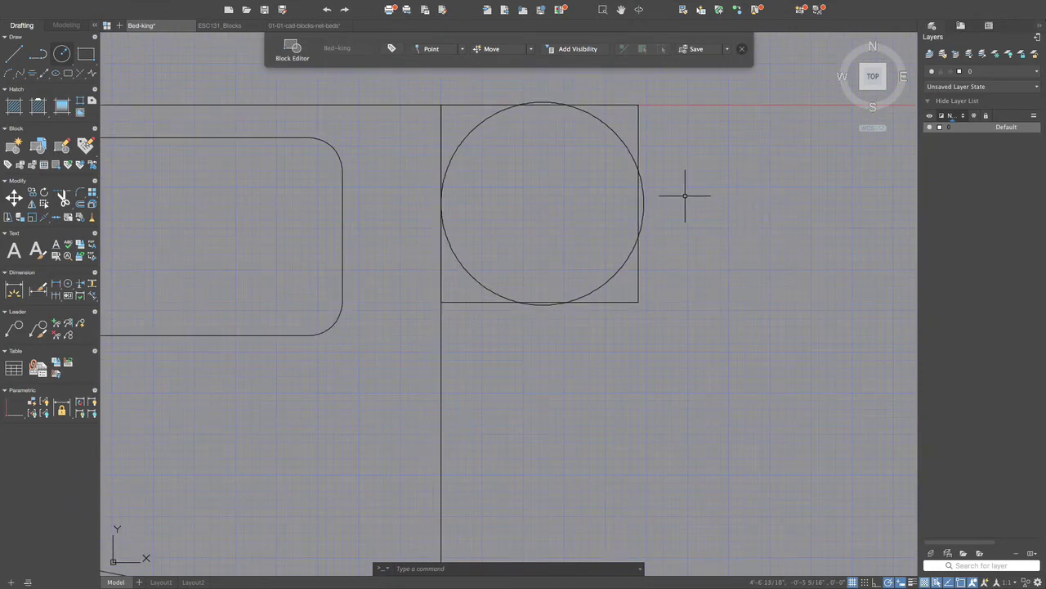
Refit the circle so its top and left edges meet the square
click(641, 181)
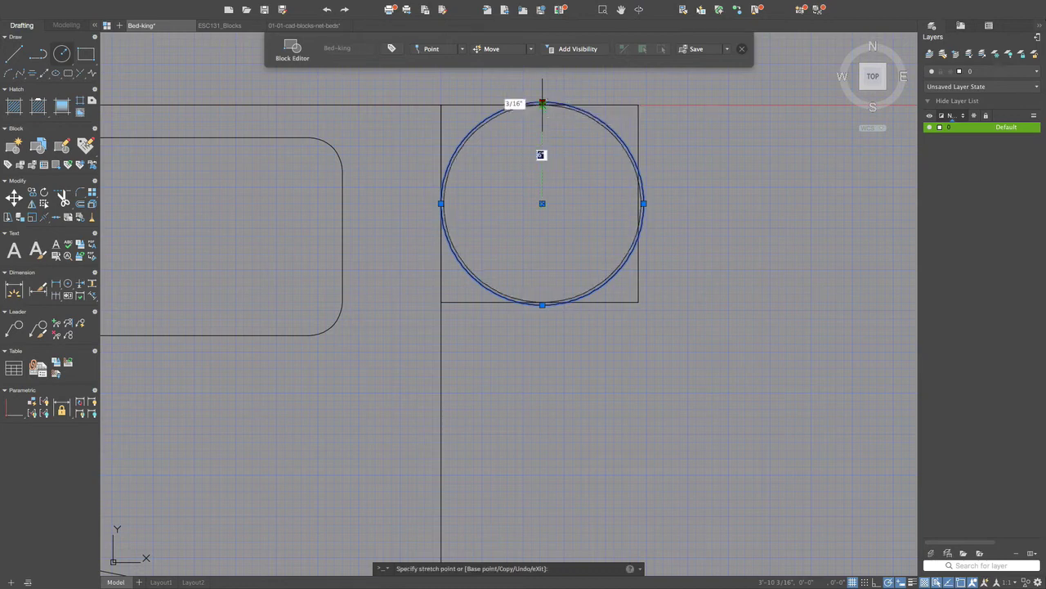
click(542, 104)
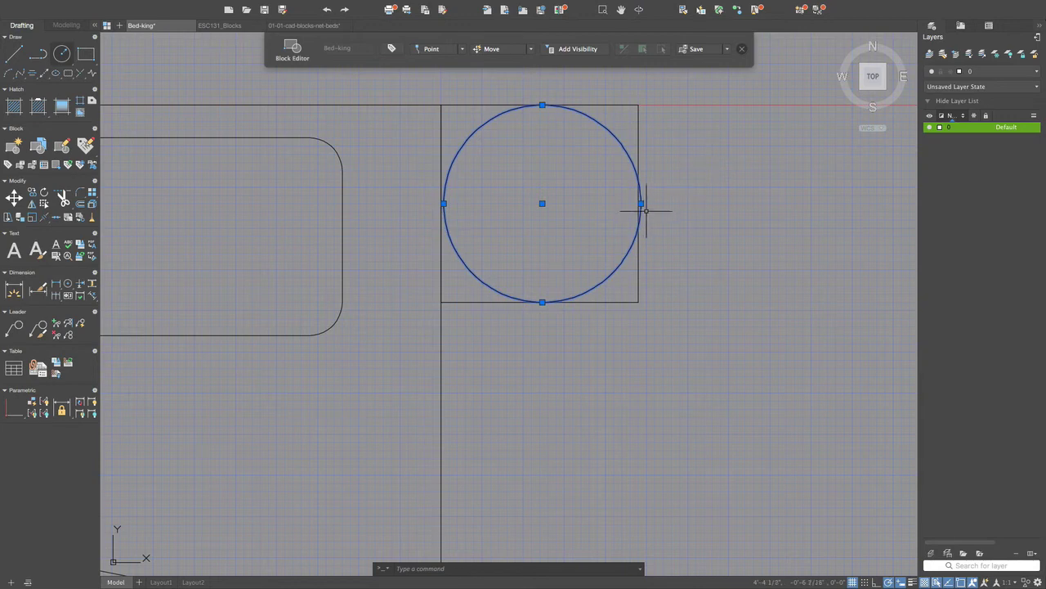
click(444, 204)
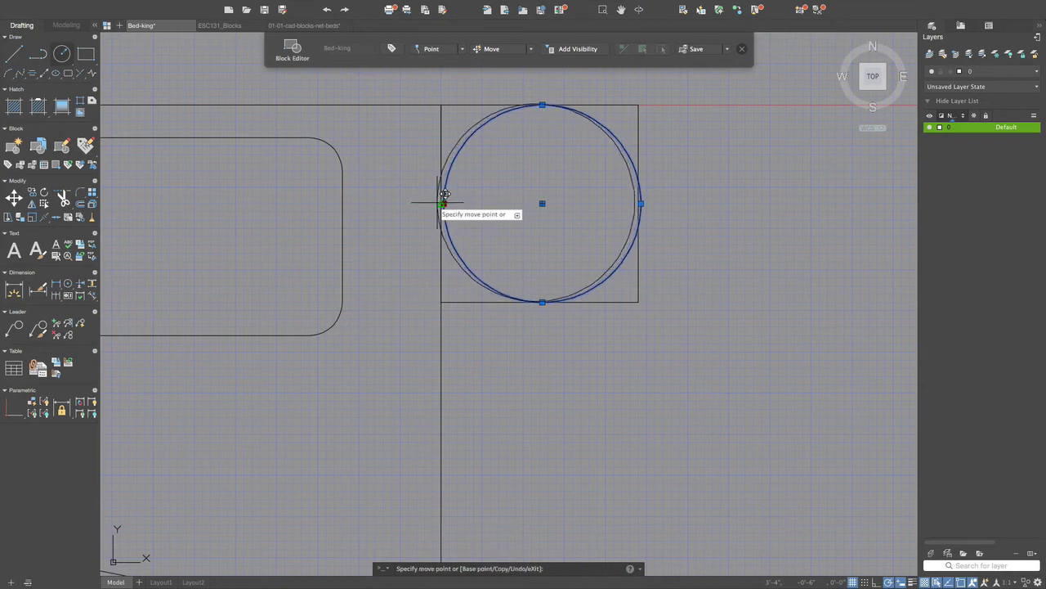
click(442, 204)
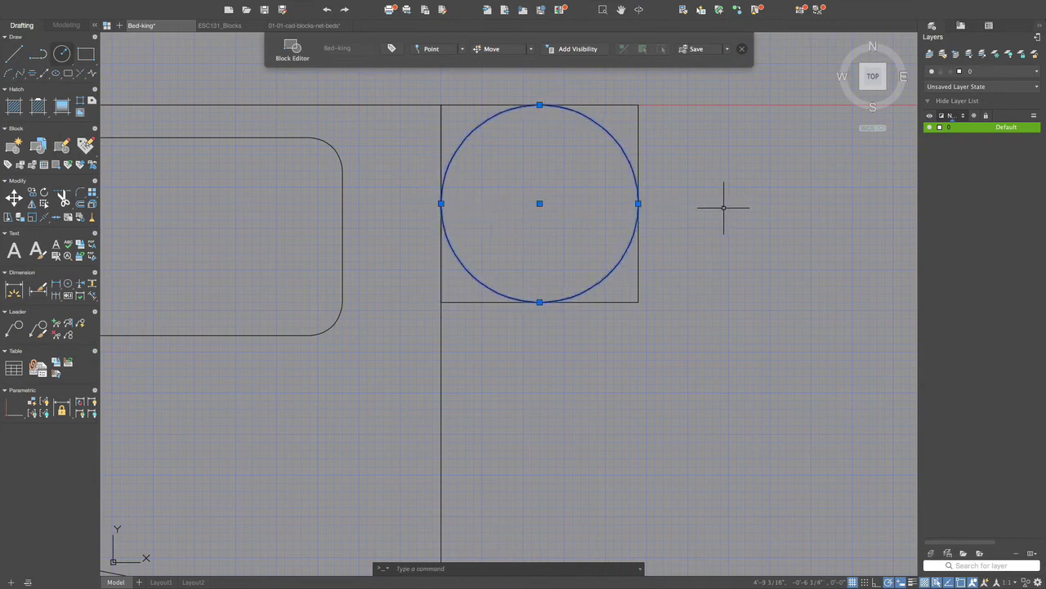
key(Escape)
scroll(610, 209, down, 5)
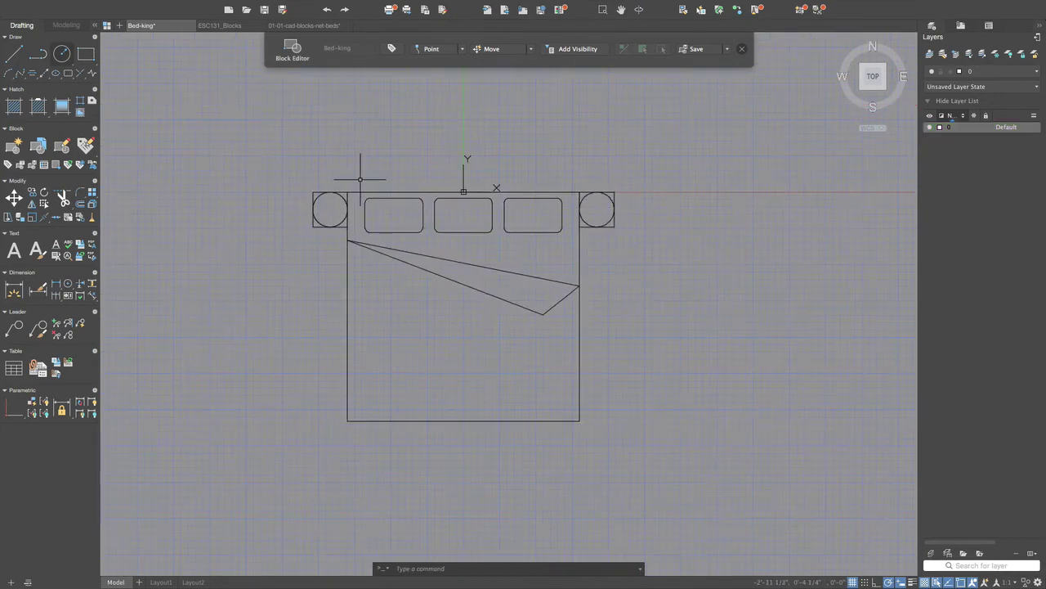
scroll(343, 172, up, 1)
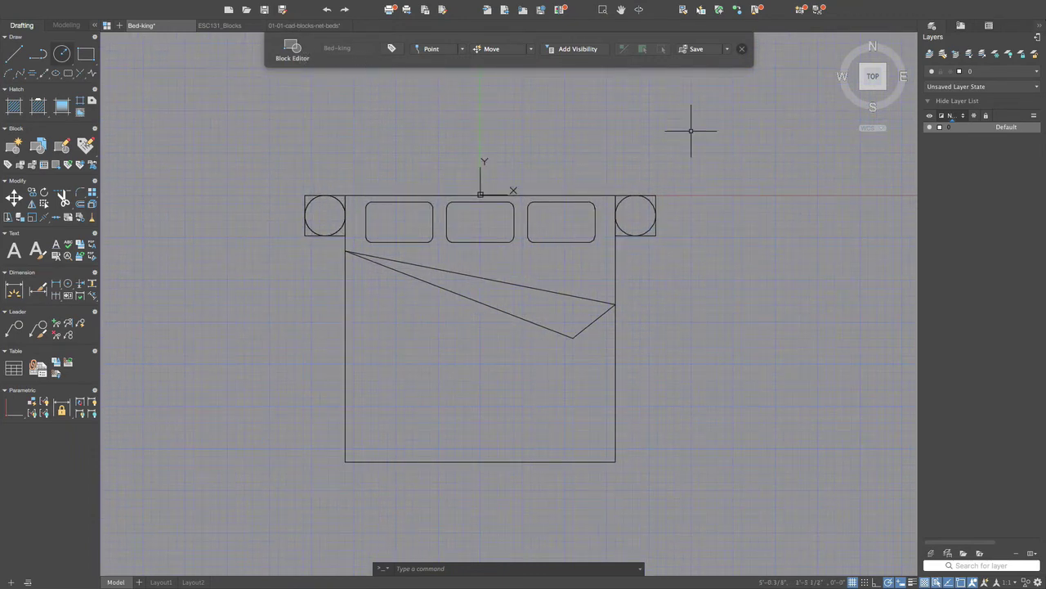
Close the Block Editor saving changes to Bed-king, then zoom around to check the beds
click(743, 50)
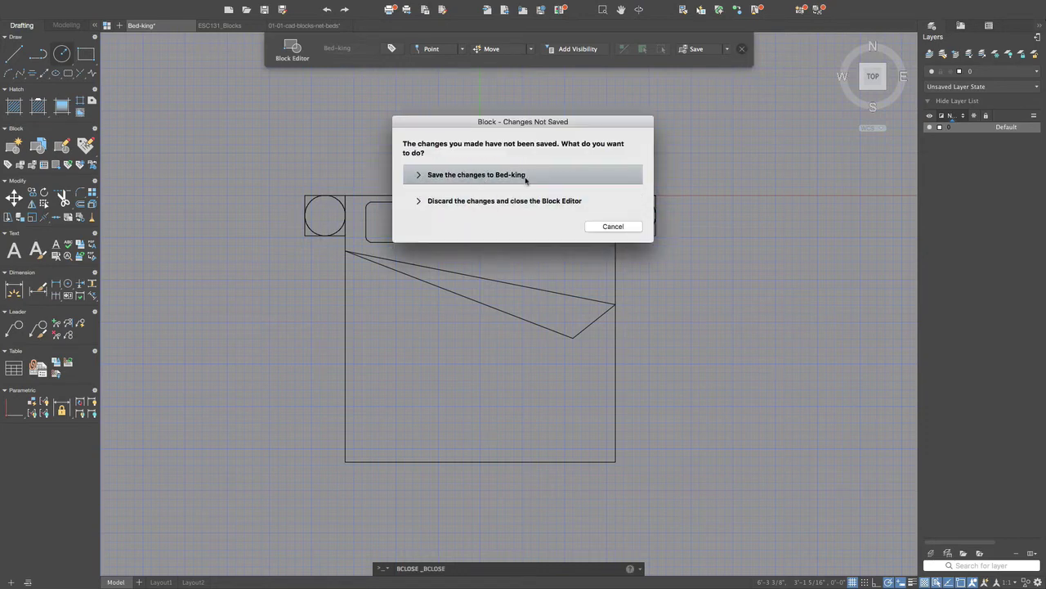
click(499, 175)
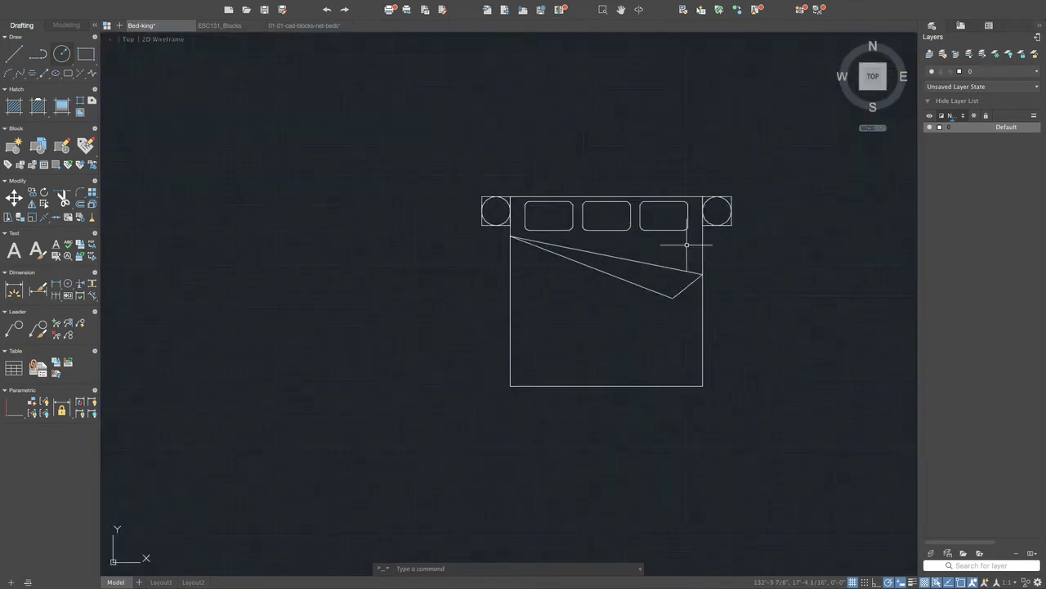
scroll(687, 244, down, 2)
scroll(578, 222, down, 6)
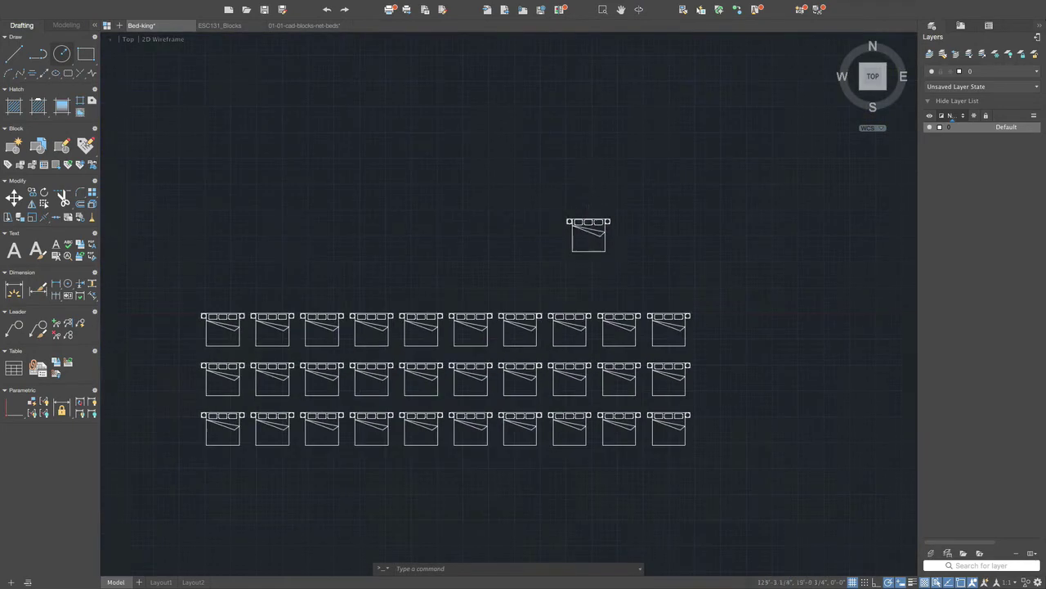
scroll(576, 229, up, 3)
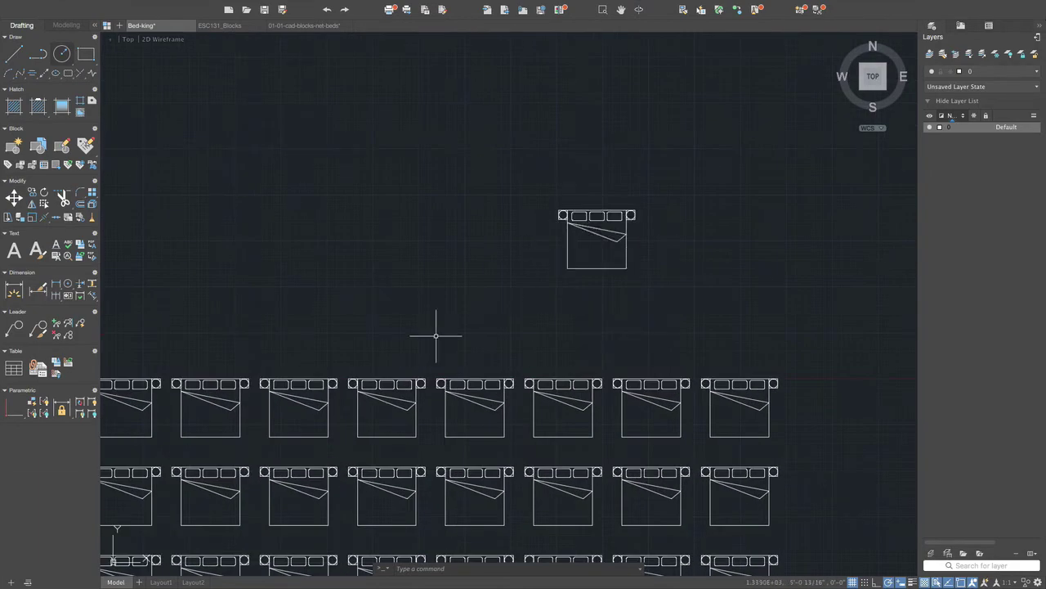
scroll(339, 405, down, 3)
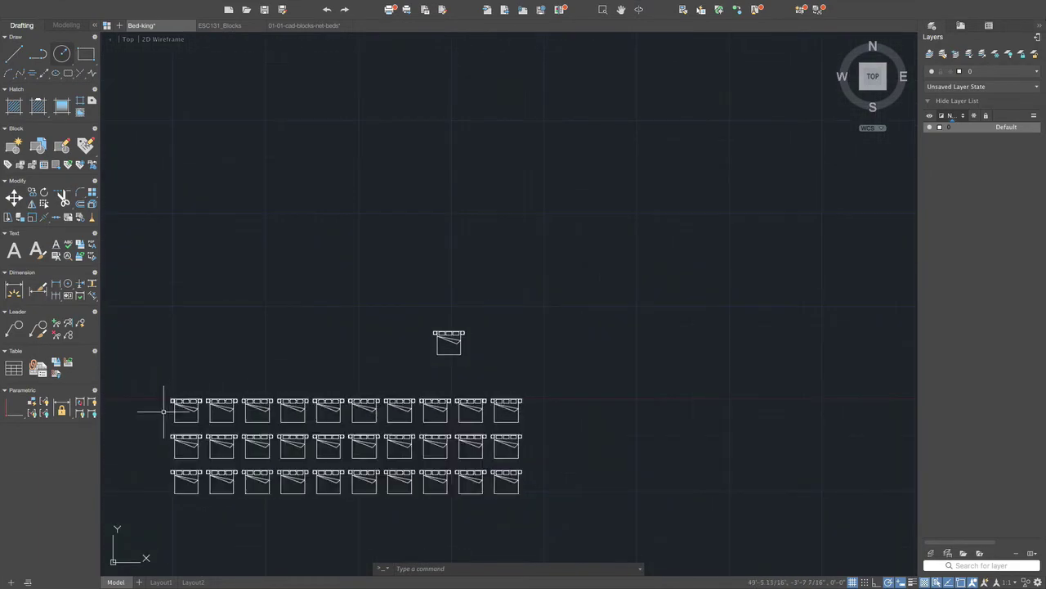
scroll(164, 412, up, 8)
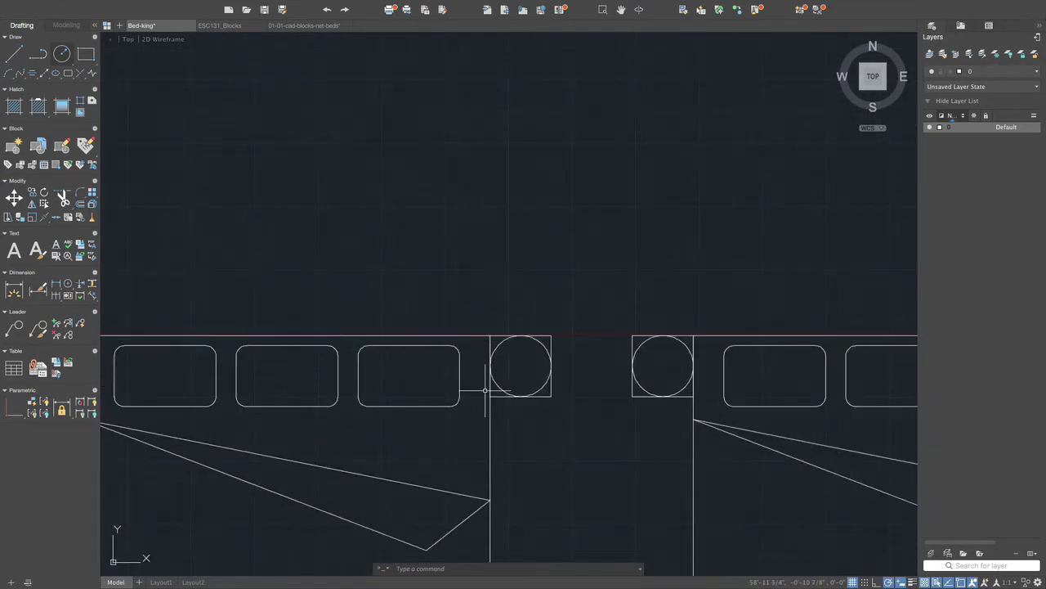
scroll(523, 362, down, 5)
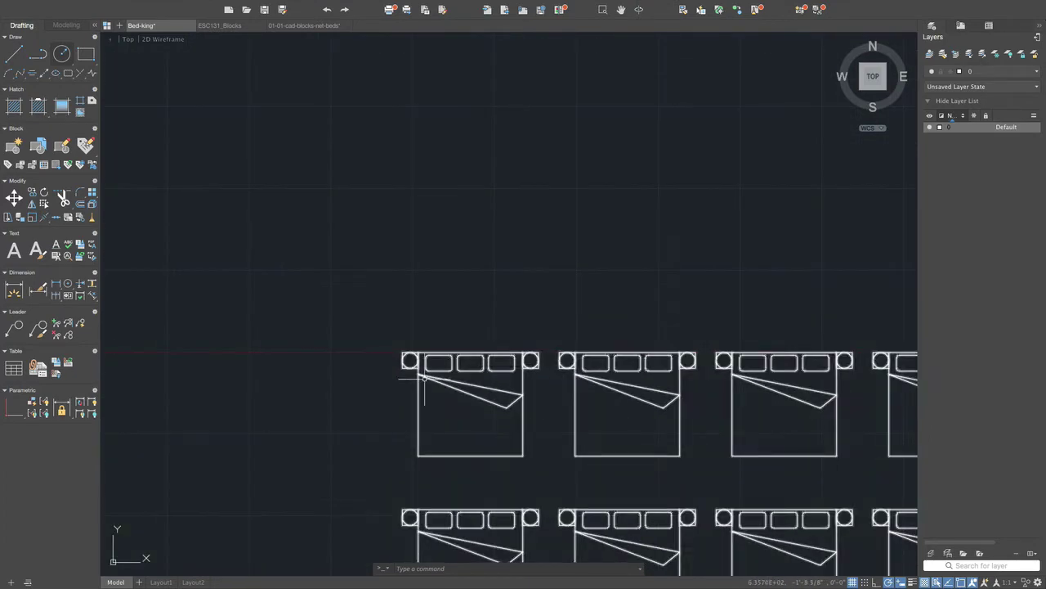
scroll(596, 444, up, 3)
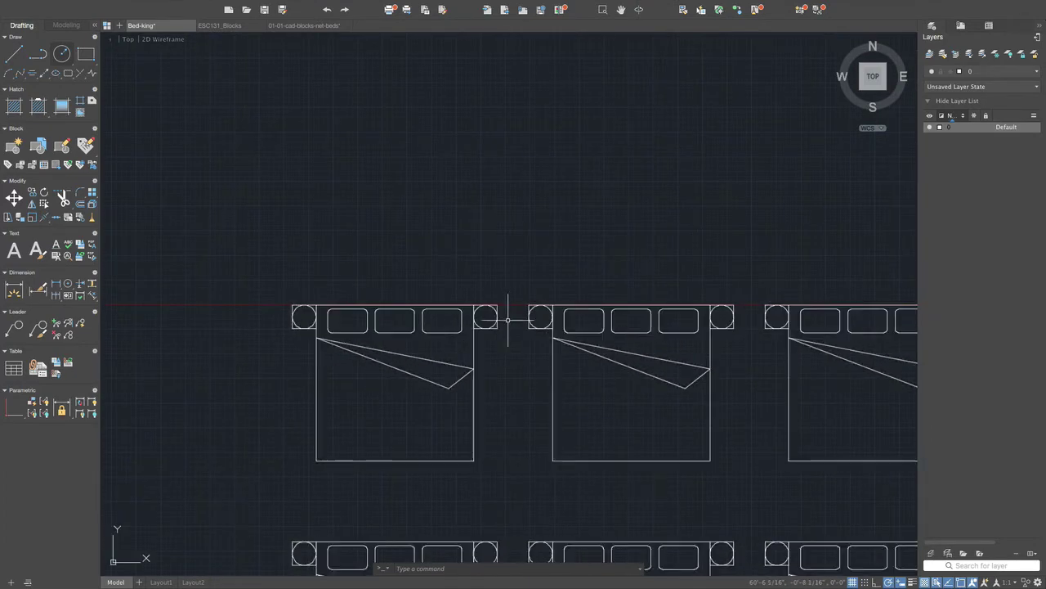
scroll(714, 415, down, 1)
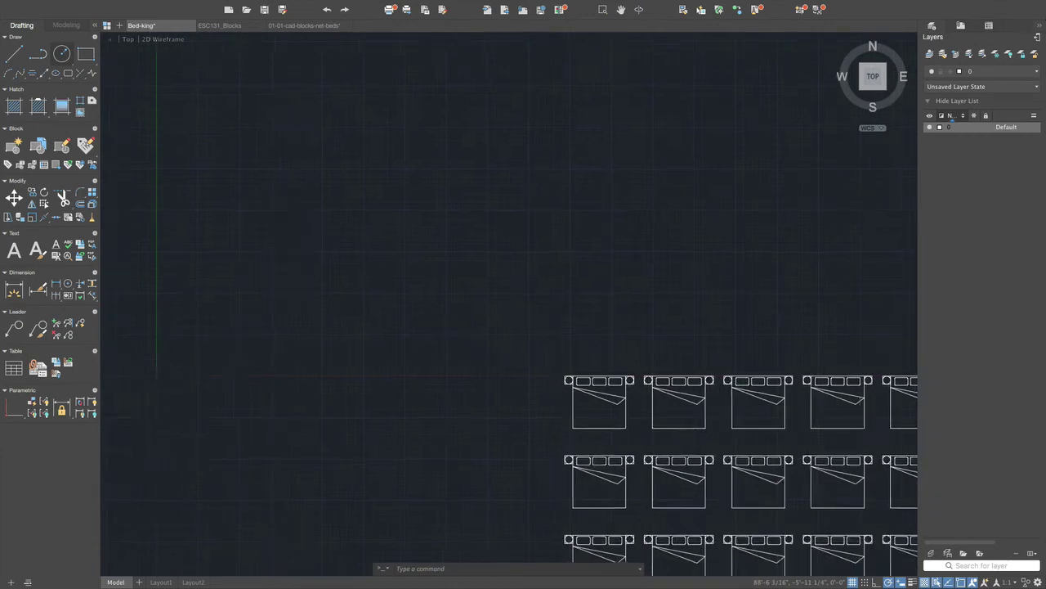
scroll(892, 427, down, 8)
scroll(826, 423, up, 12)
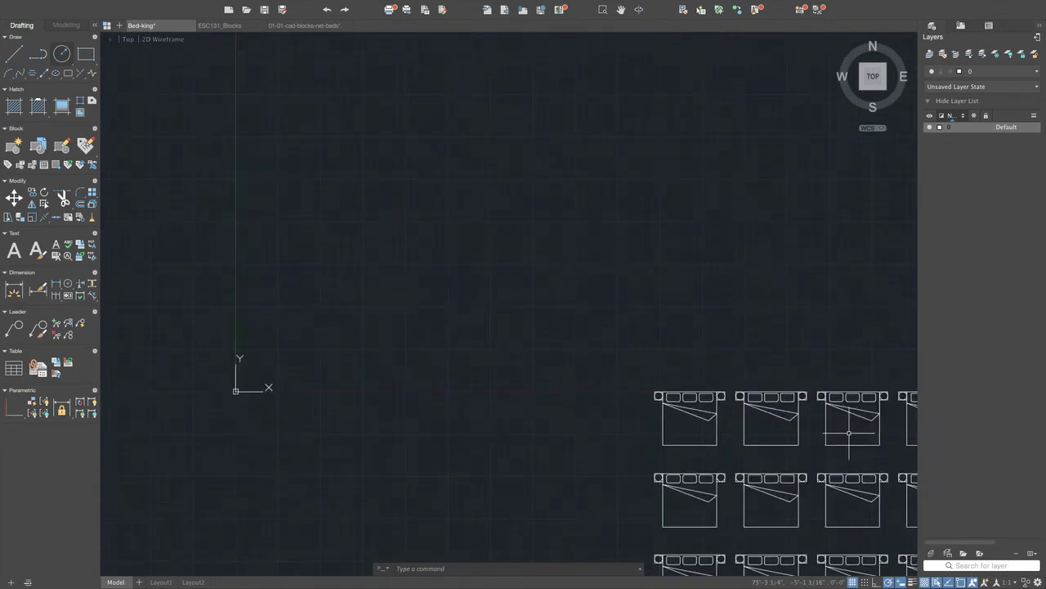
scroll(735, 406, down, 7)
scroll(734, 407, up, 8)
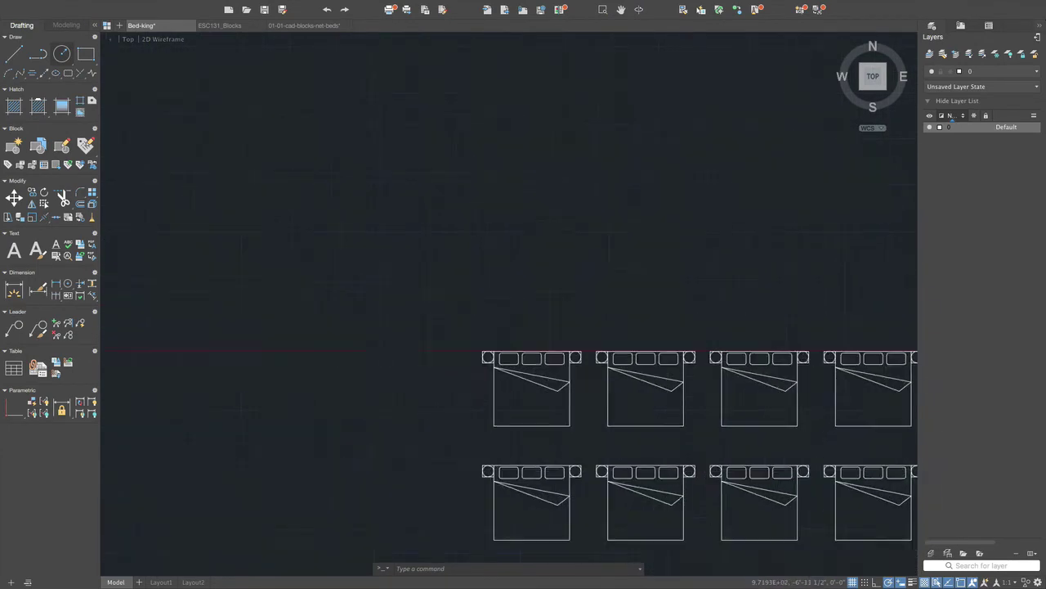
scroll(696, 392, down, 8)
scroll(854, 409, up, 8)
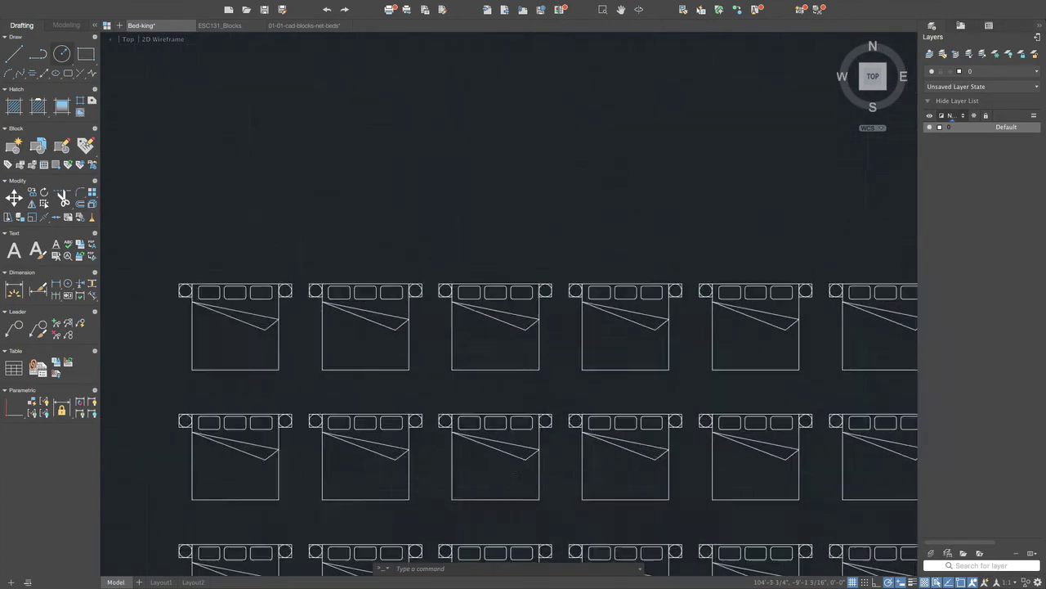
scroll(736, 383, down, 9)
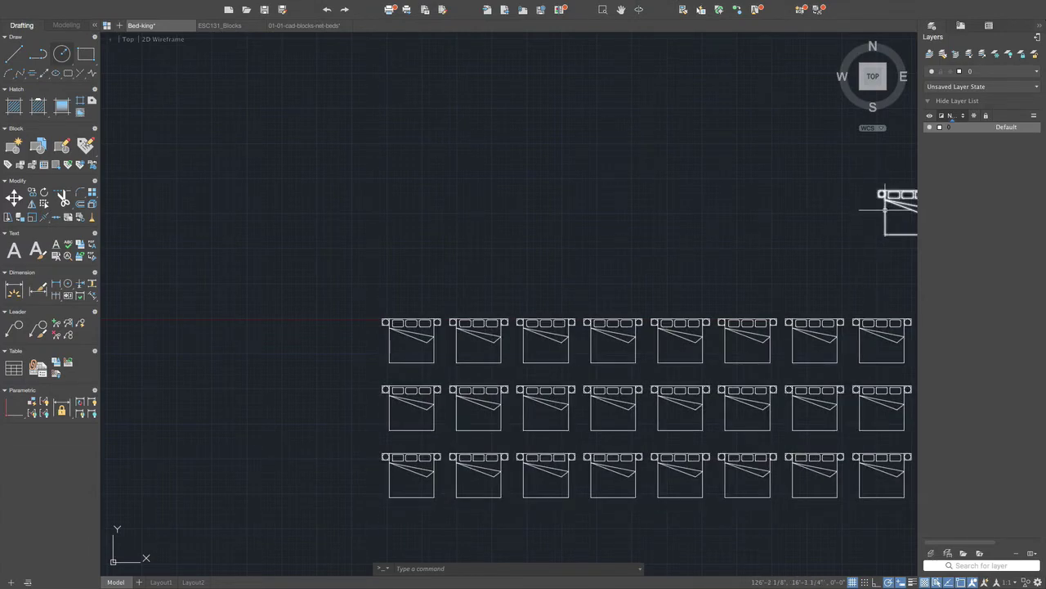
In the Word lab, highlight 'Enter WBLOCK on the command prompt', then return to AutoCAD
key(ctrl+Up)
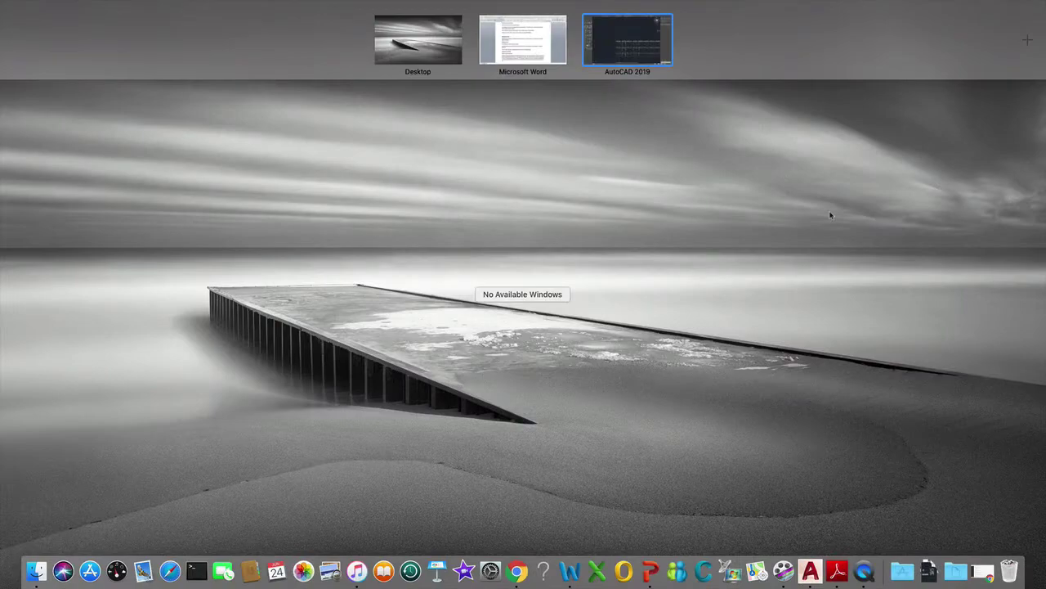
click(531, 55)
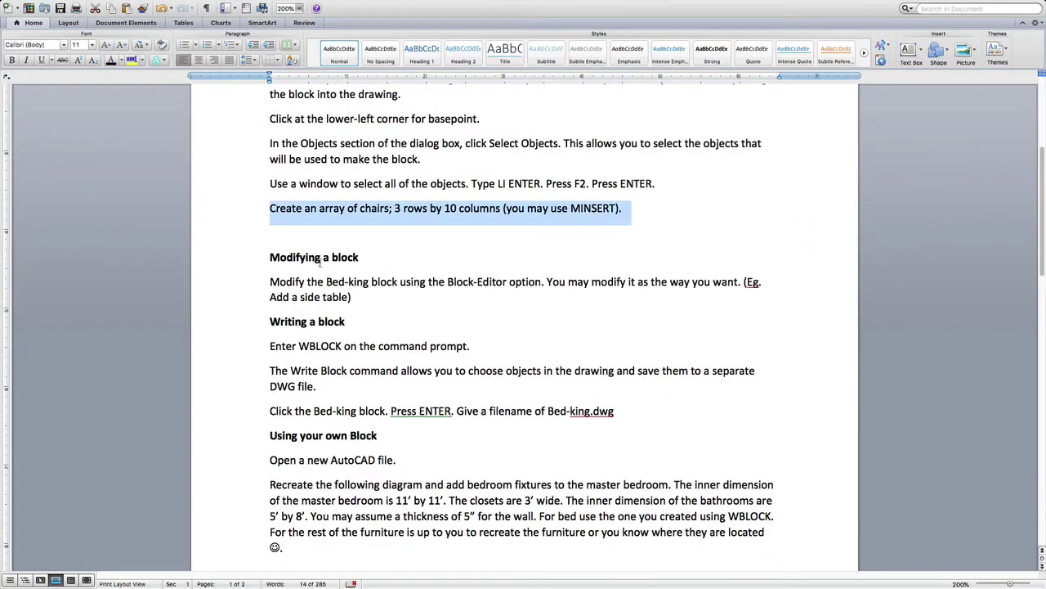
click(362, 300)
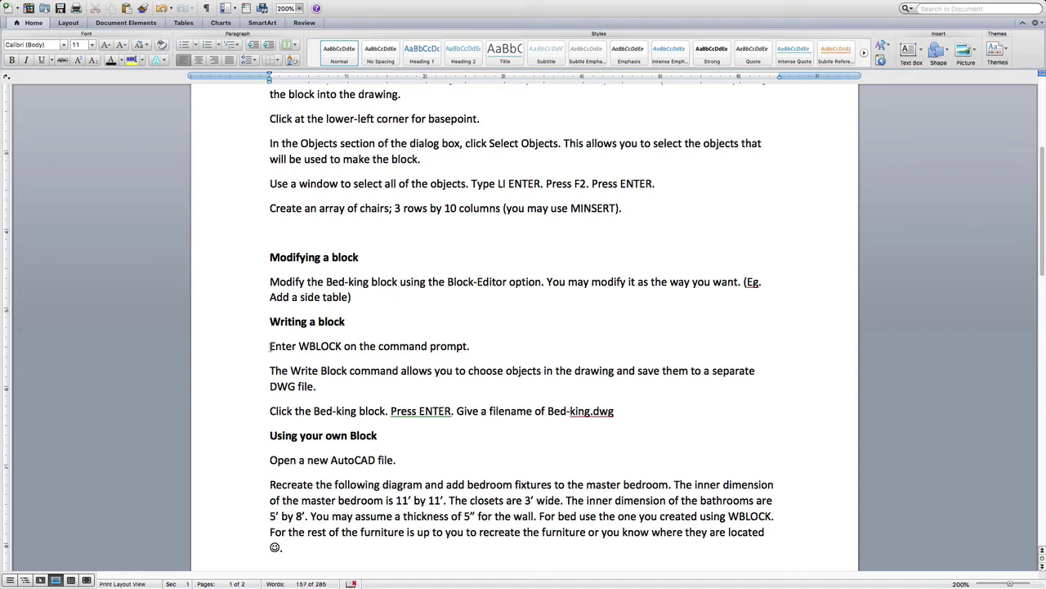
drag(271, 347, 468, 347)
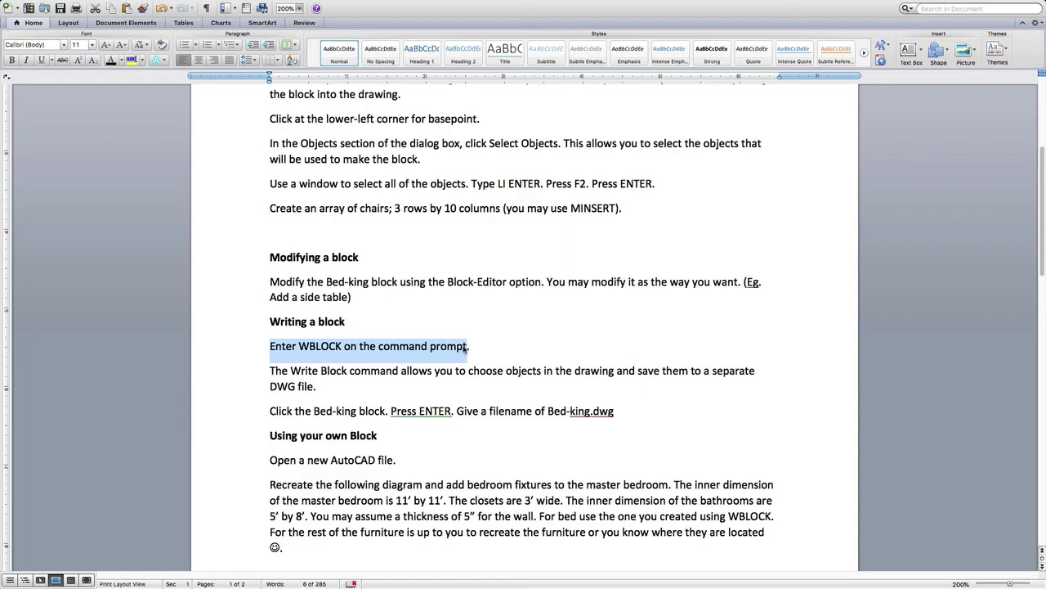
key(ctrl+Up)
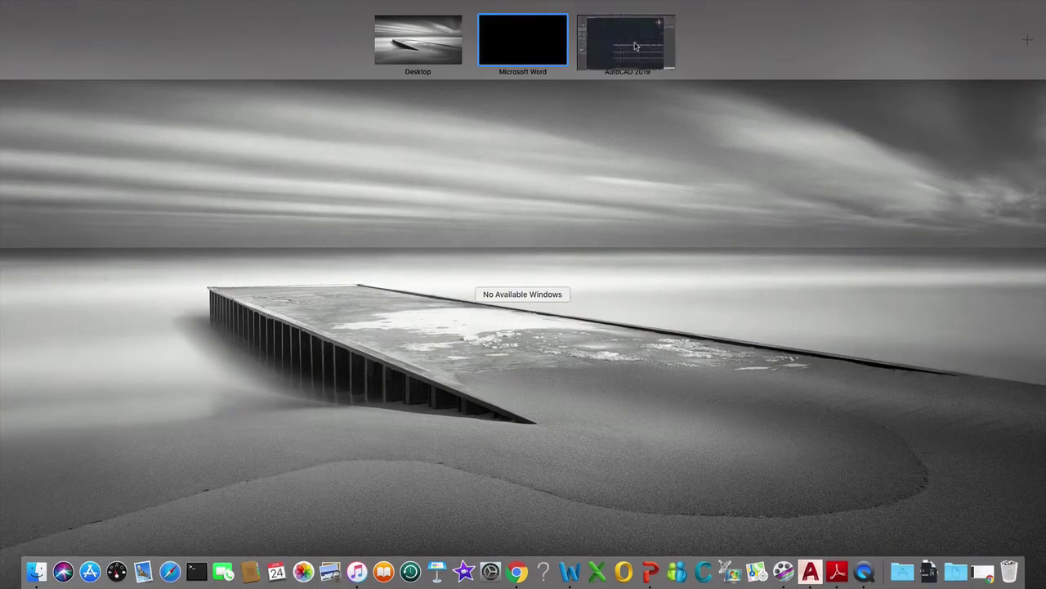
click(638, 46)
scroll(732, 180, down, 3)
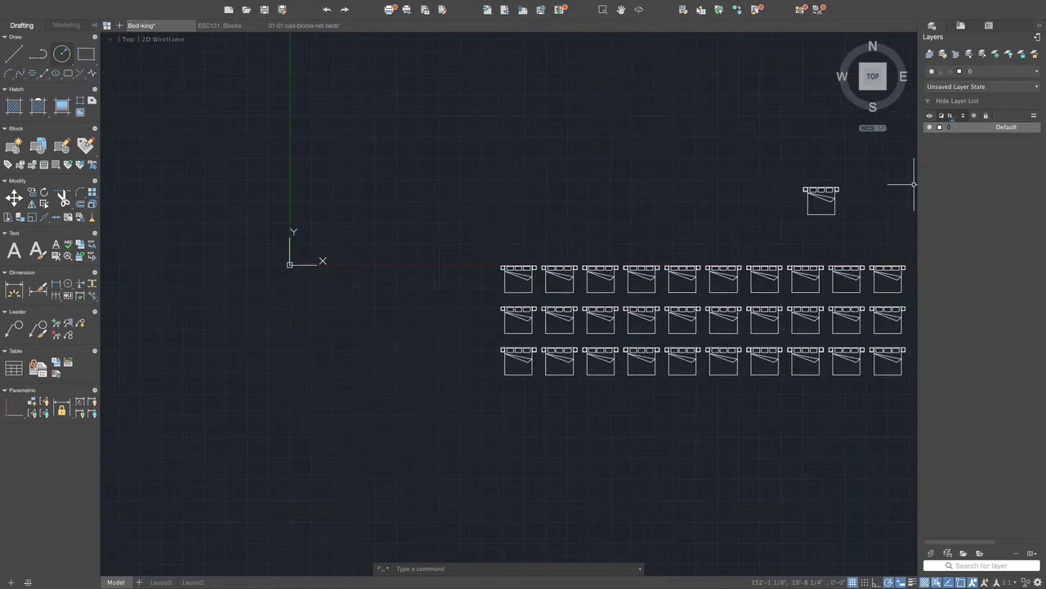
scroll(904, 190, up, 1)
scroll(899, 188, up, 1)
scroll(810, 194, down, 3)
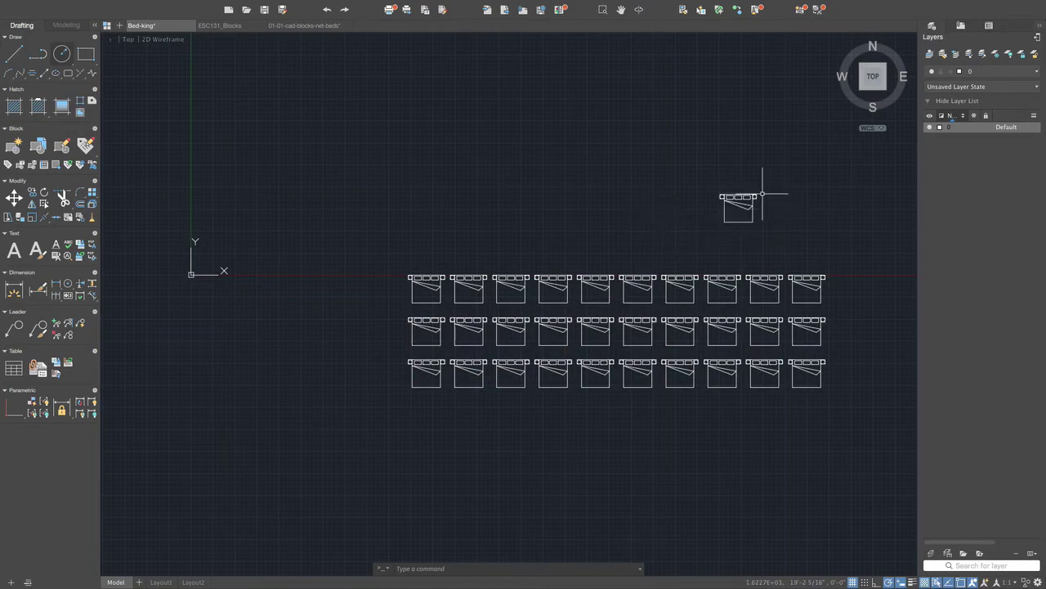
scroll(749, 175, up, 4)
scroll(643, 186, up, 2)
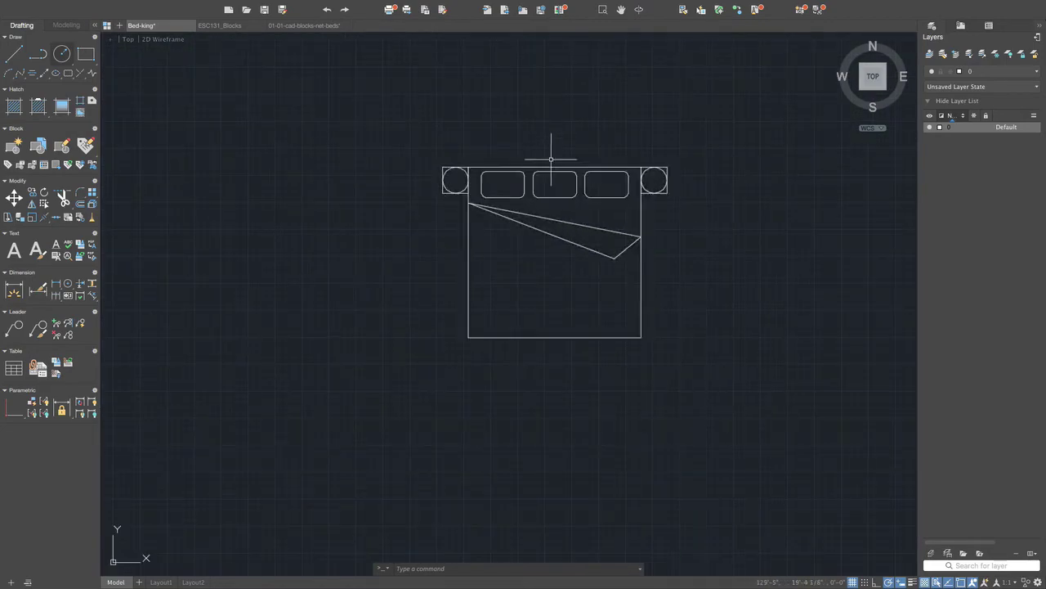
scroll(564, 196, down, 1)
scroll(552, 225, down, 5)
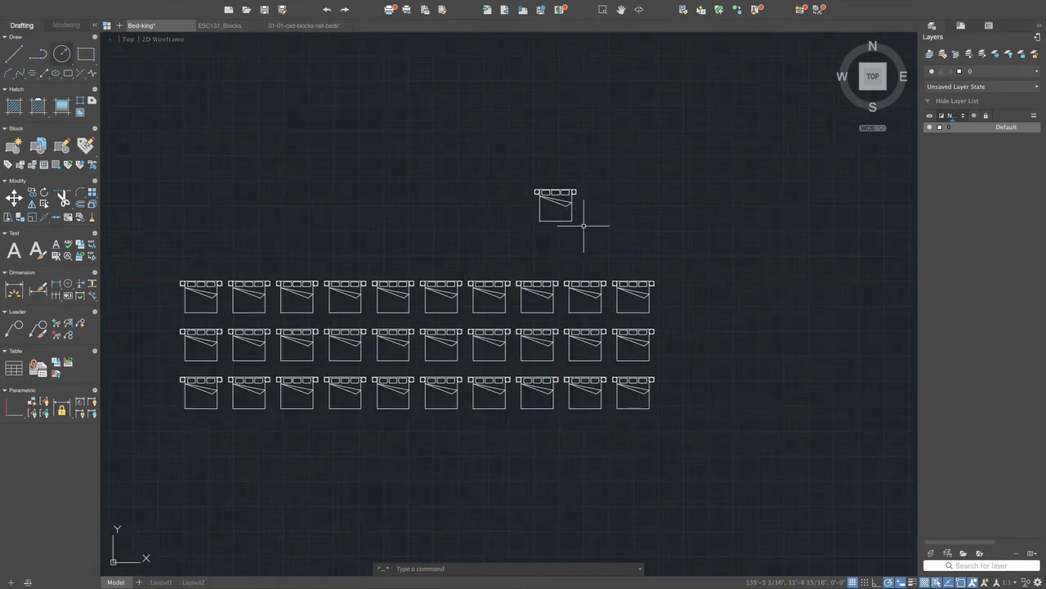
scroll(589, 217, up, 4)
click(570, 129)
mouse_move(548, 116)
mouse_down()
mouse_move(363, 124)
mouse_move(336, 204)
mouse_move(449, 326)
mouse_move(600, 286)
mouse_up()
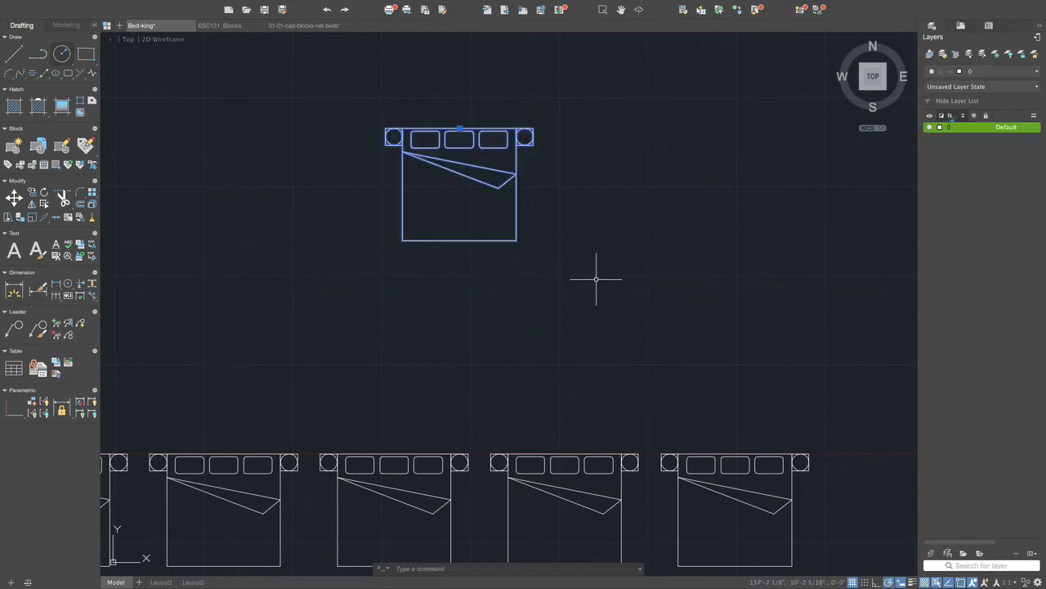
key(Escape)
scroll(539, 294, down, 5)
scroll(540, 296, down, 3)
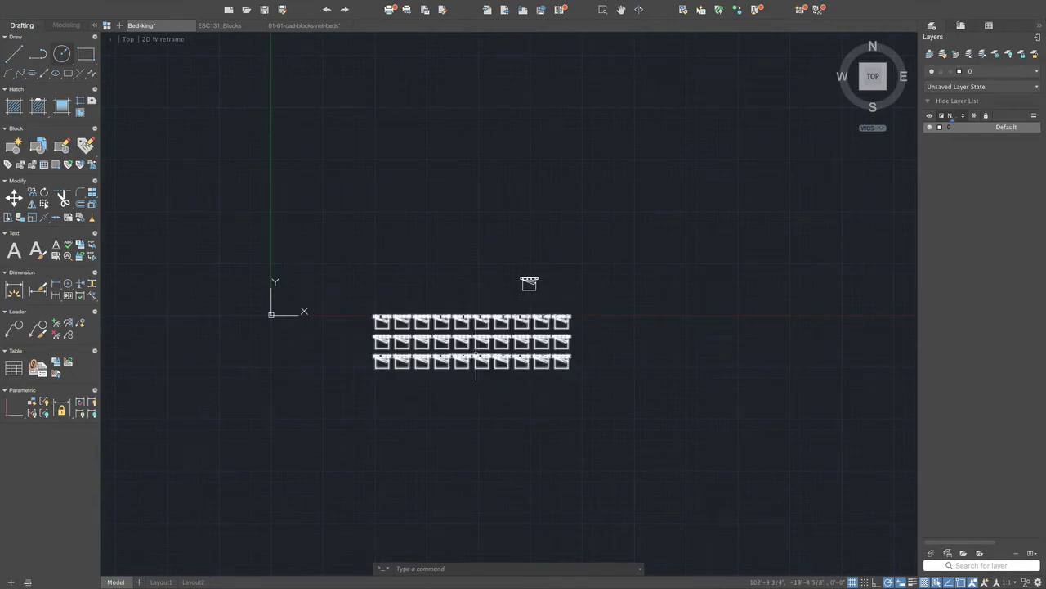
scroll(450, 319, up, 5)
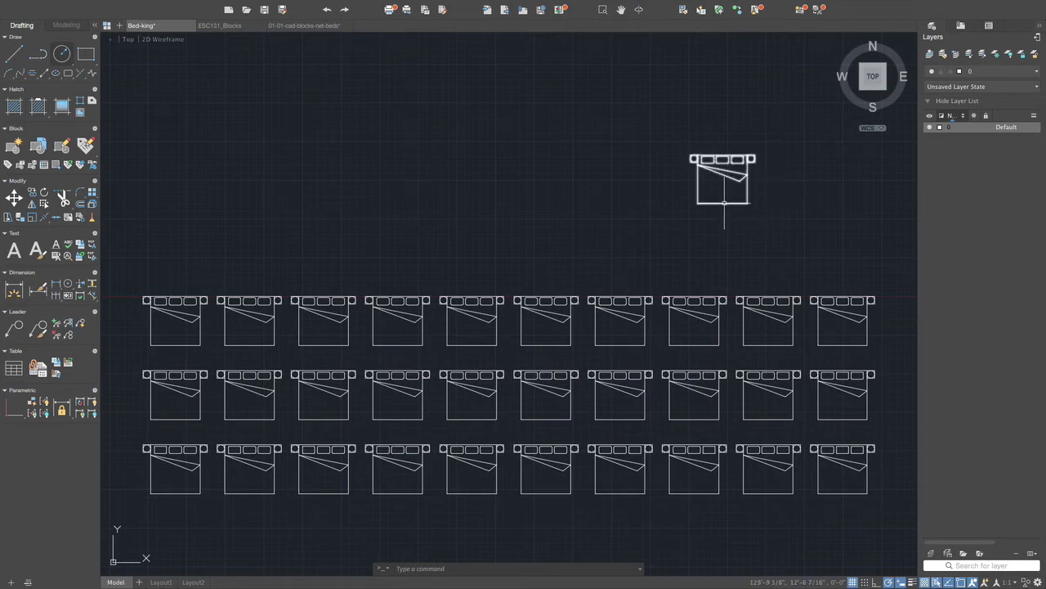
click(397, 569)
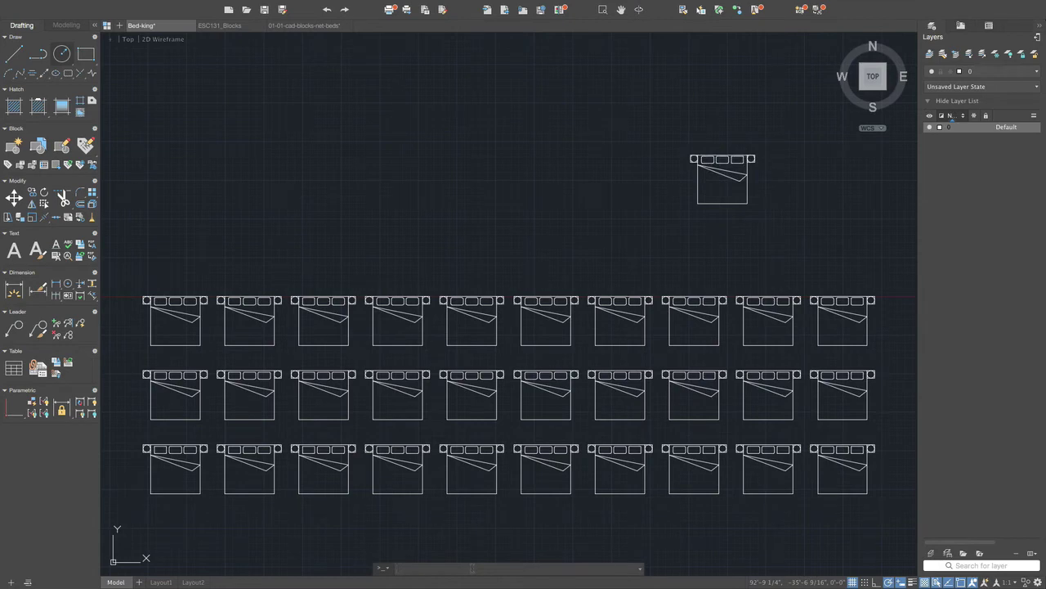
Start WBLOCK with 'wb' and set the save location to the ESC131-online folder from Recent Places
text(wb)
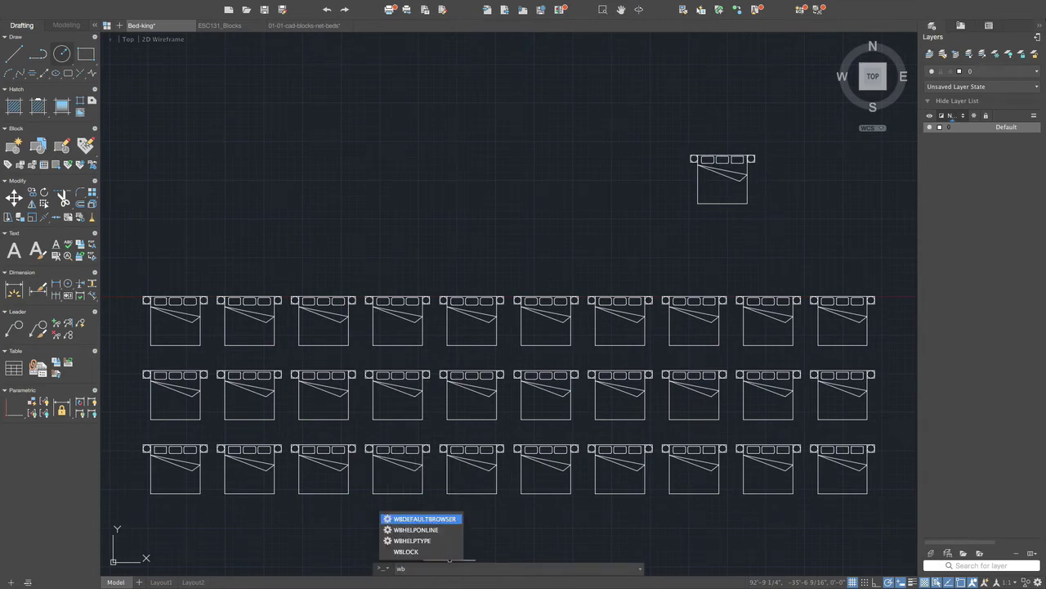
click(409, 552)
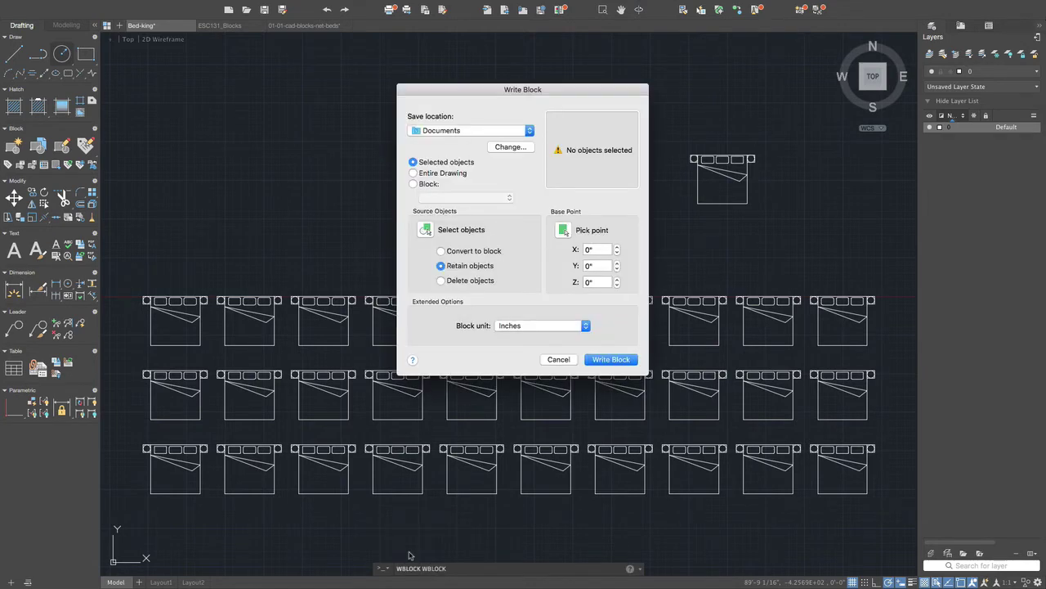
click(450, 131)
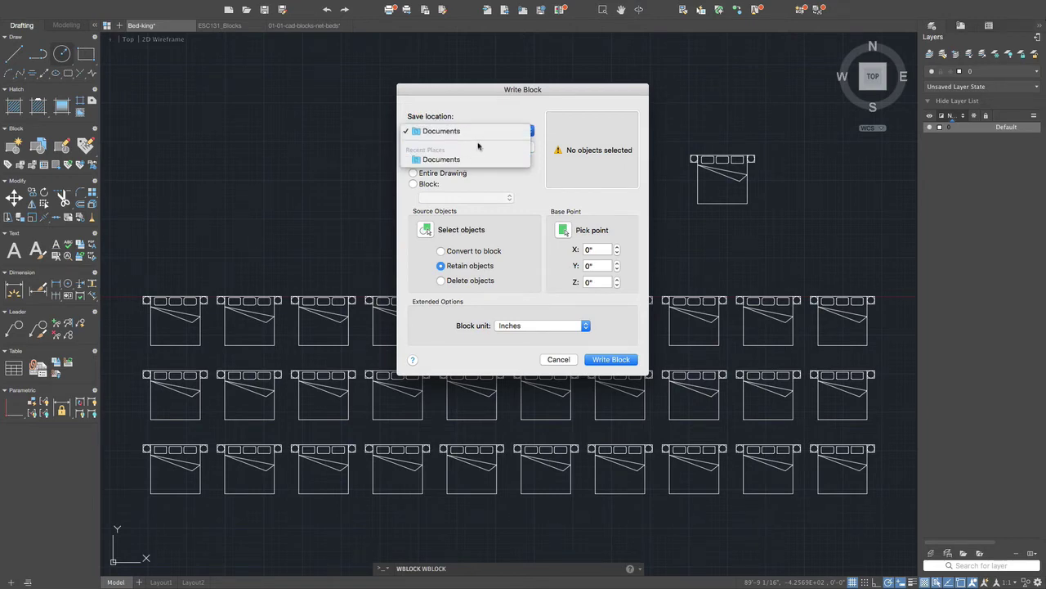
click(462, 161)
click(516, 147)
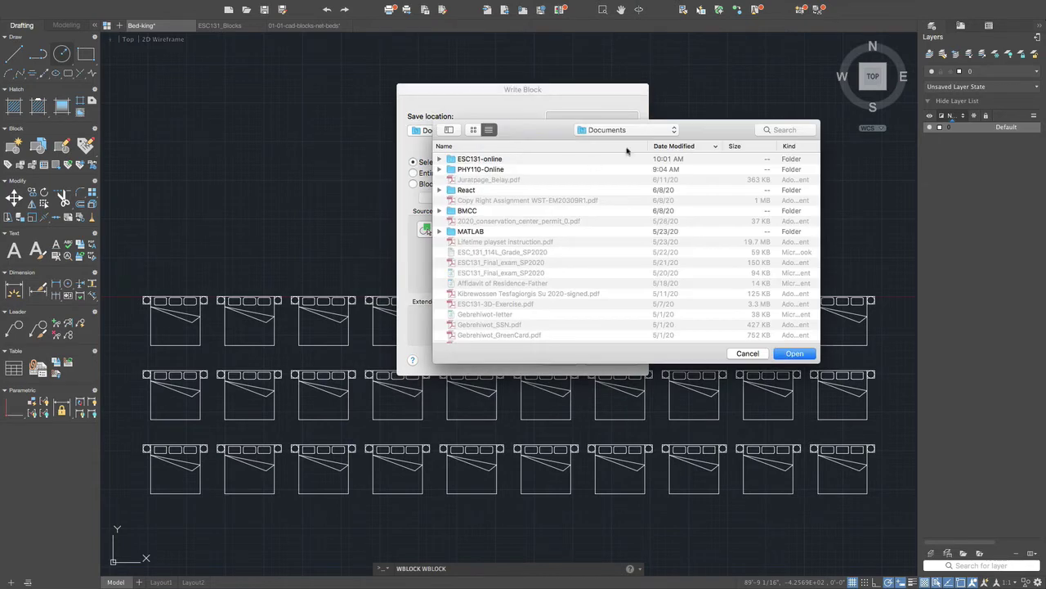
click(632, 134)
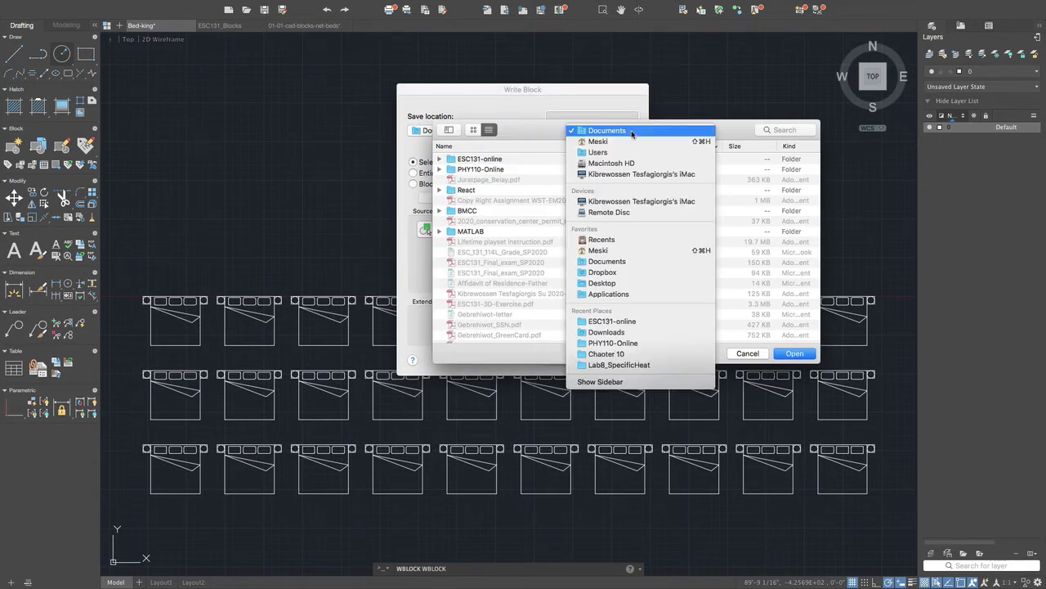
click(618, 320)
click(800, 357)
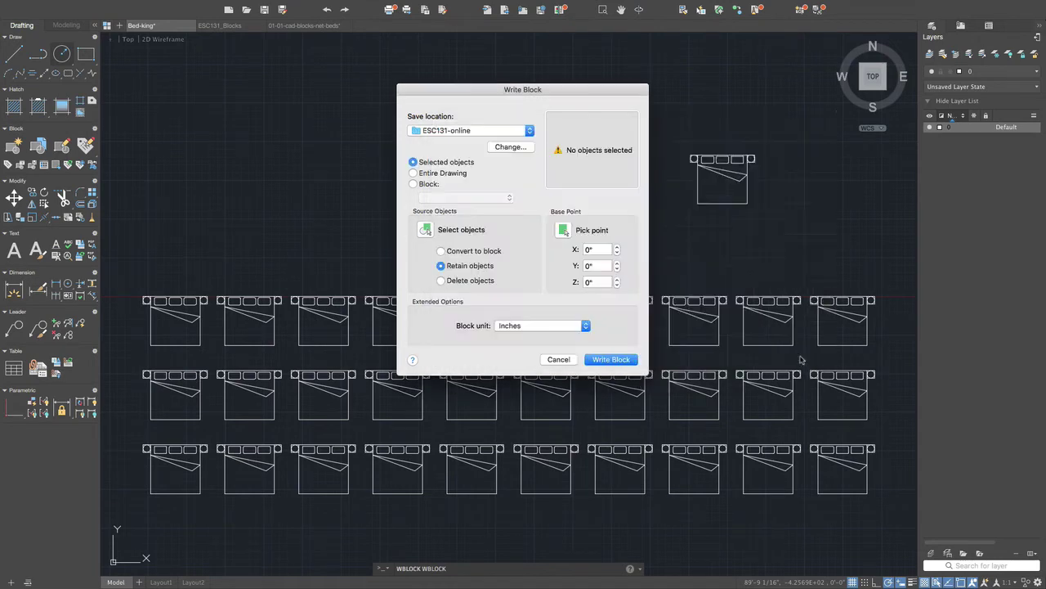
Set the Write Block source to the existing Bed-king block, saving to Documents
click(413, 174)
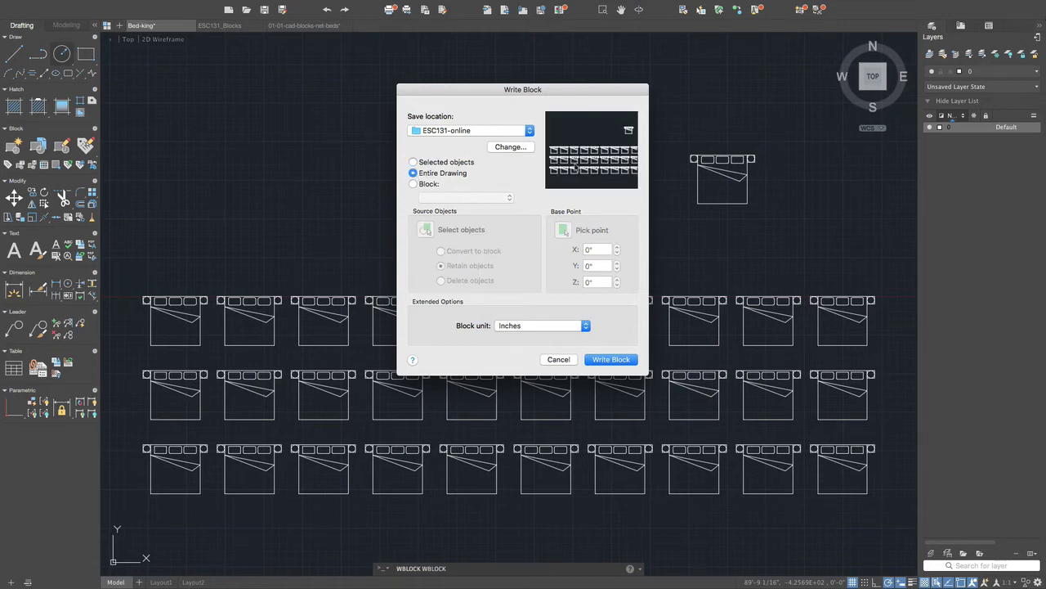
click(413, 184)
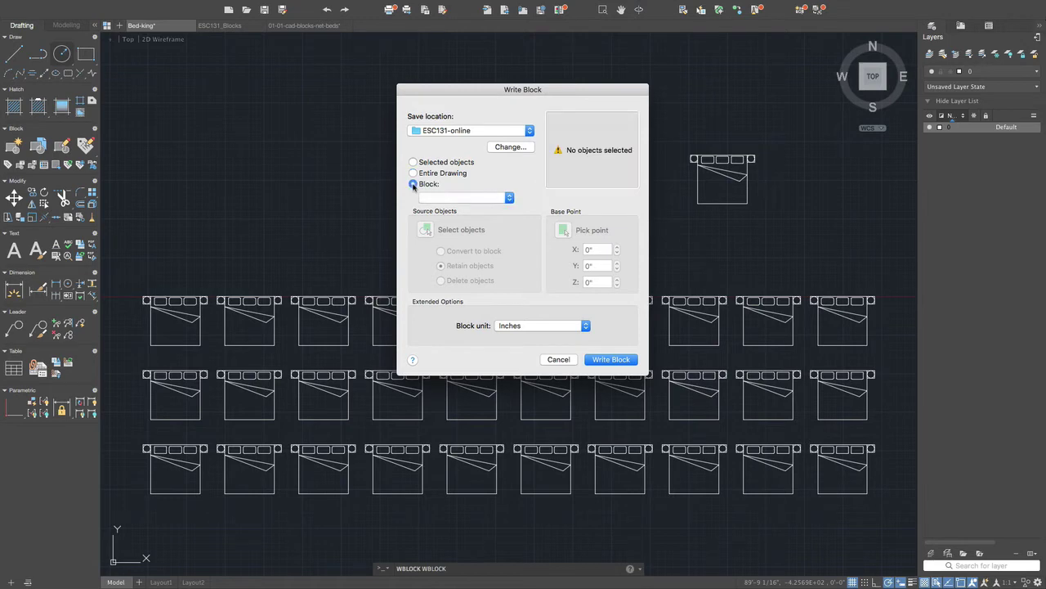
click(494, 200)
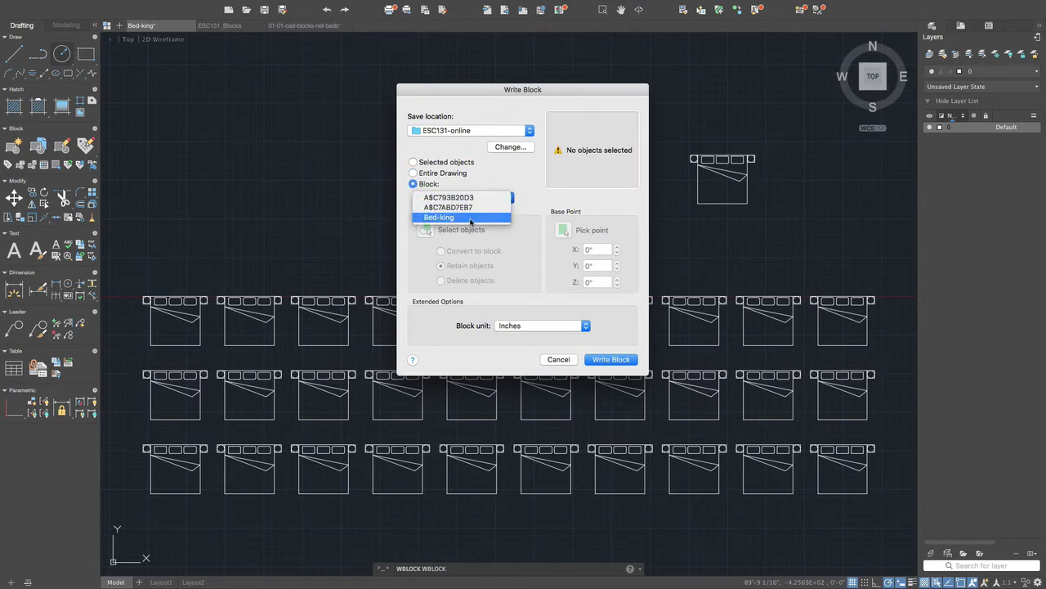
click(470, 218)
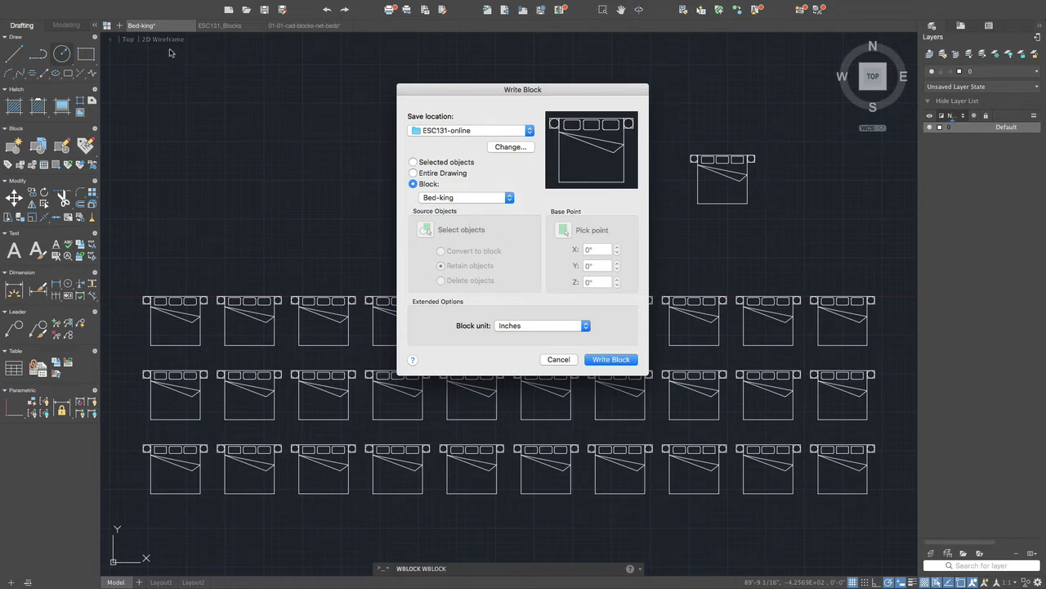
click(458, 131)
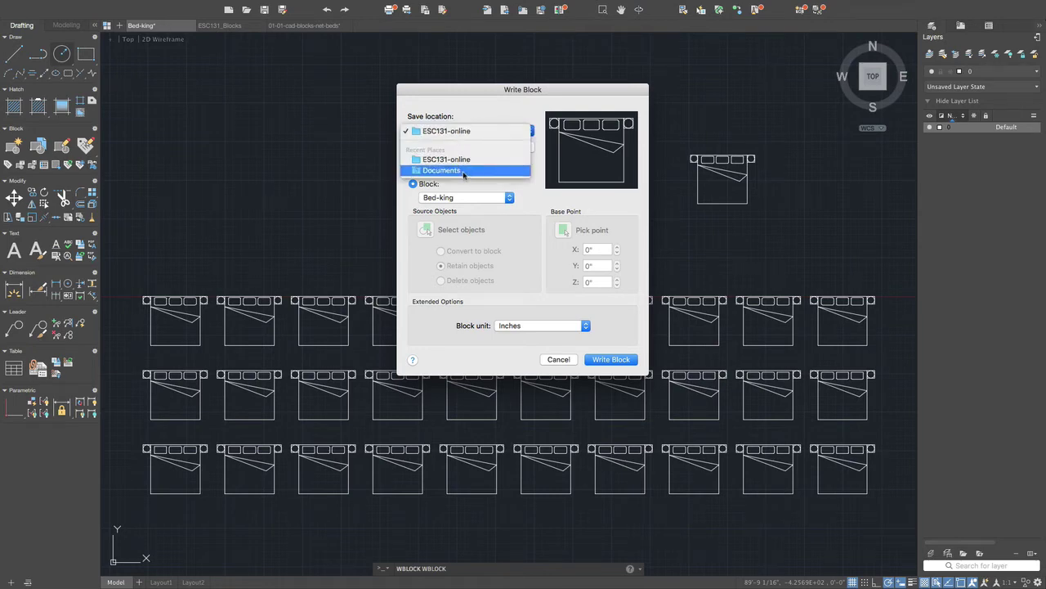
click(464, 171)
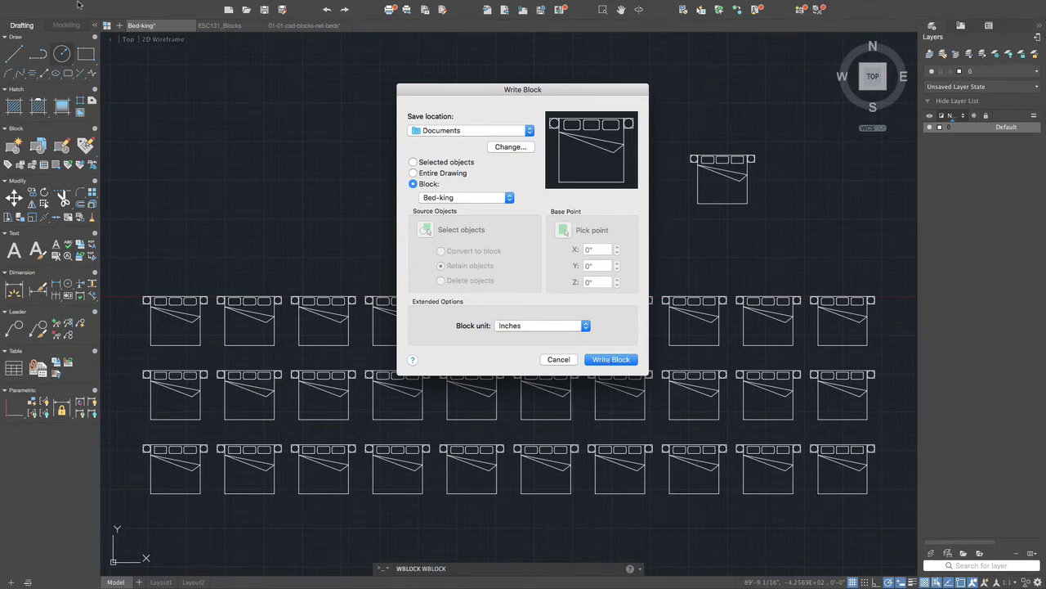
Write the block out as Bed-king in AutoCAD 2018 Drawing format to Documents
click(614, 360)
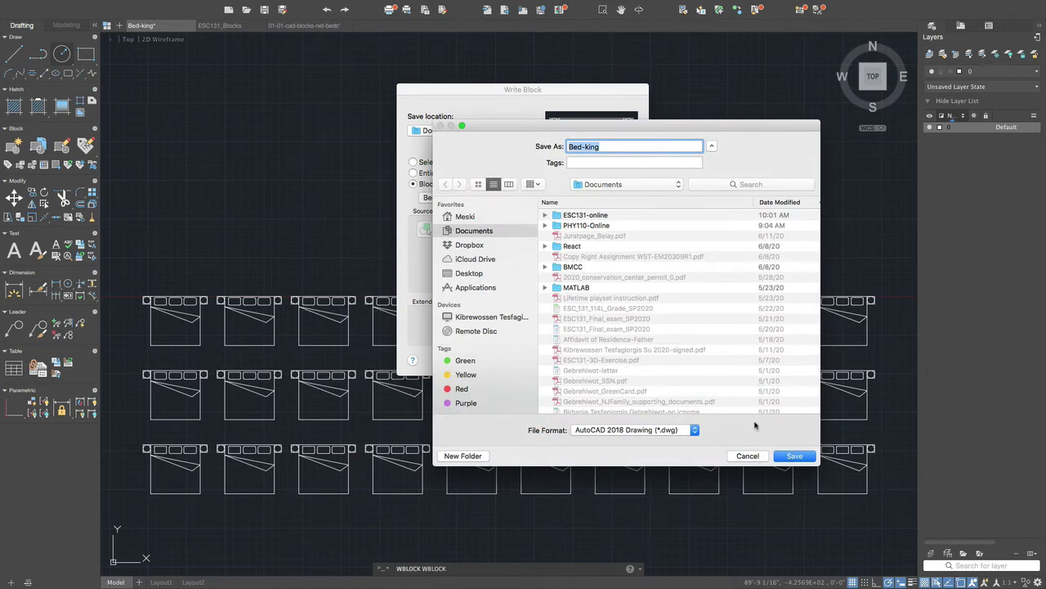
click(793, 457)
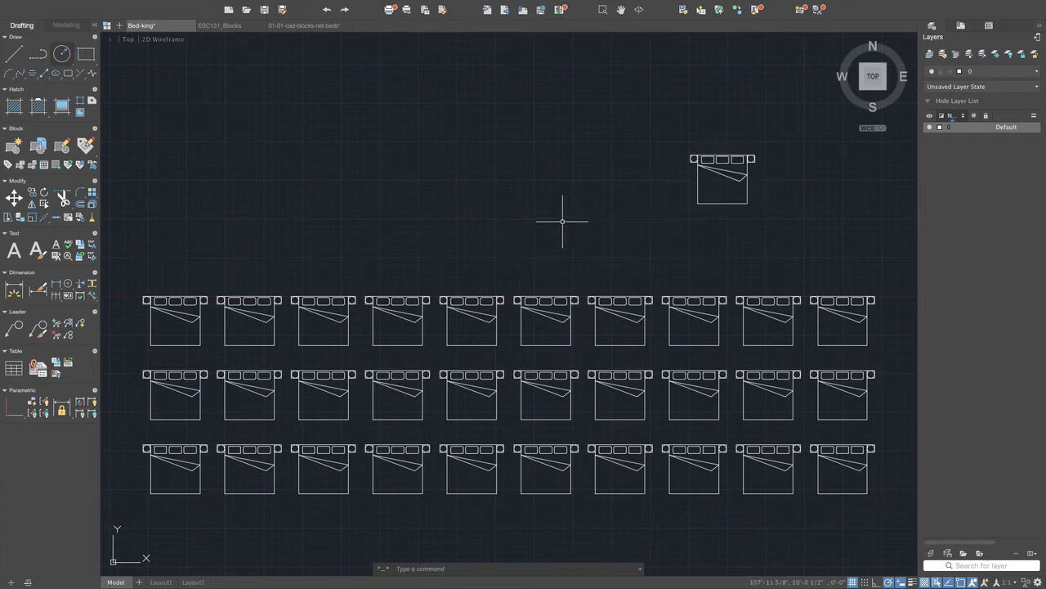
Lasso the single bed above the array, then show all open spaces with Mission Control
mouse_move(752, 136)
mouse_down()
mouse_move(658, 157)
mouse_move(687, 248)
mouse_move(832, 219)
mouse_up()
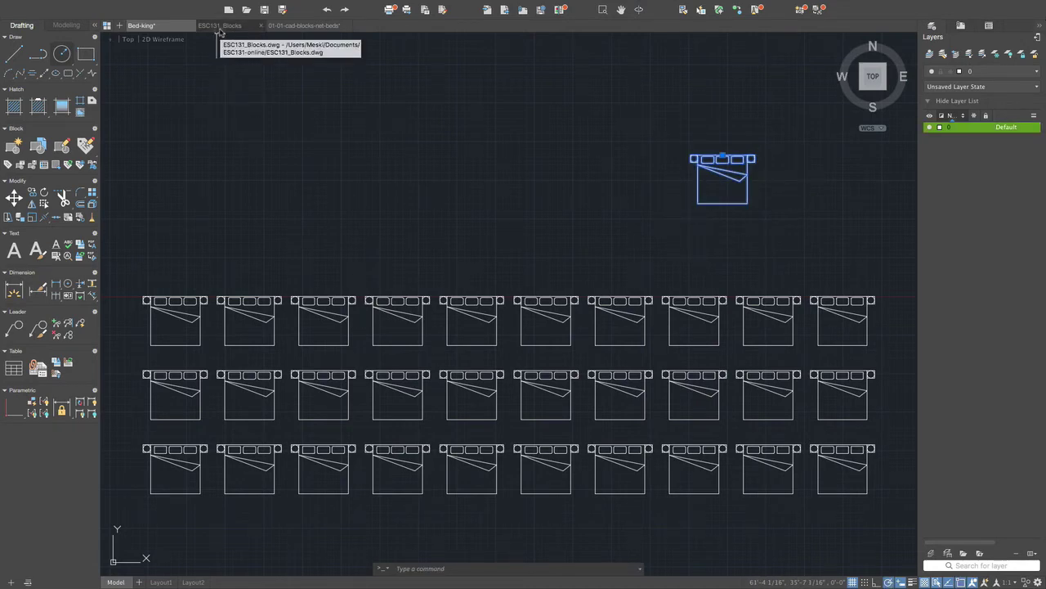
key(ctrl+Up)
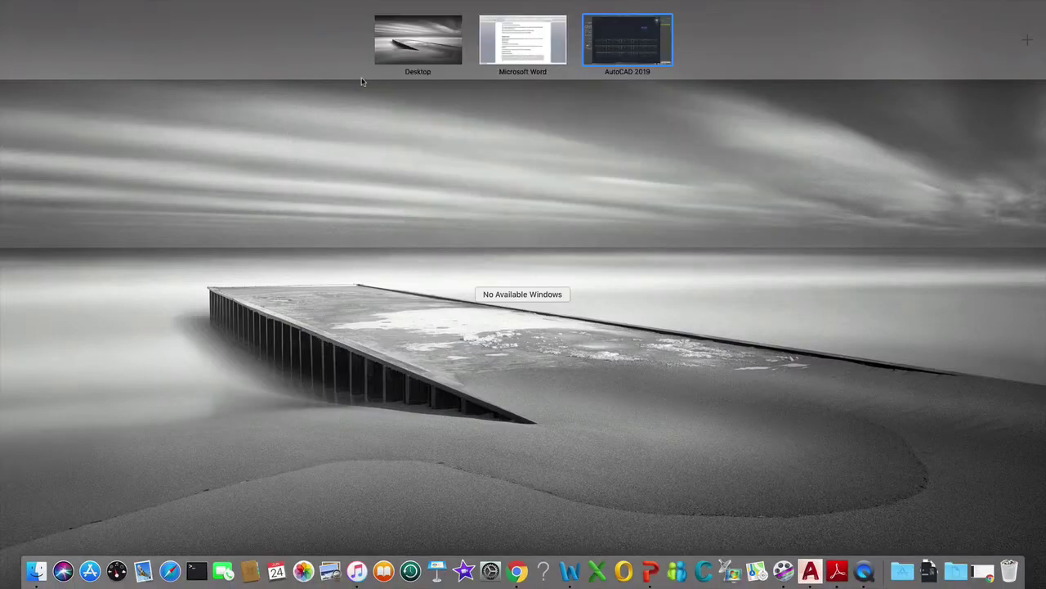
Switch to the Word lab instructions and highlight the give-a-filename instruction and Bed-king.dwg
click(521, 33)
scroll(404, 314, down, 5)
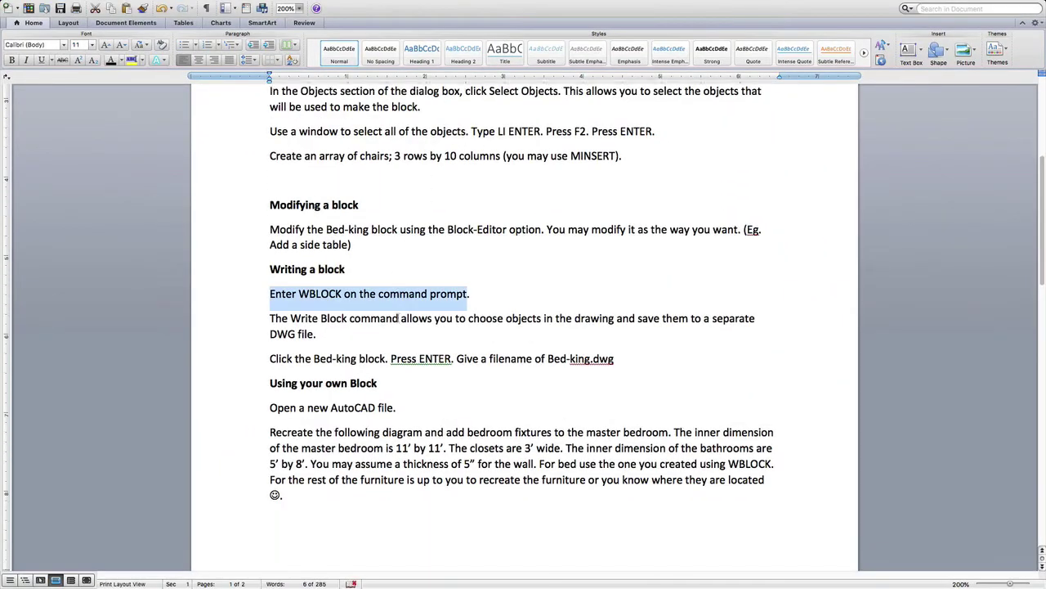
click(442, 230)
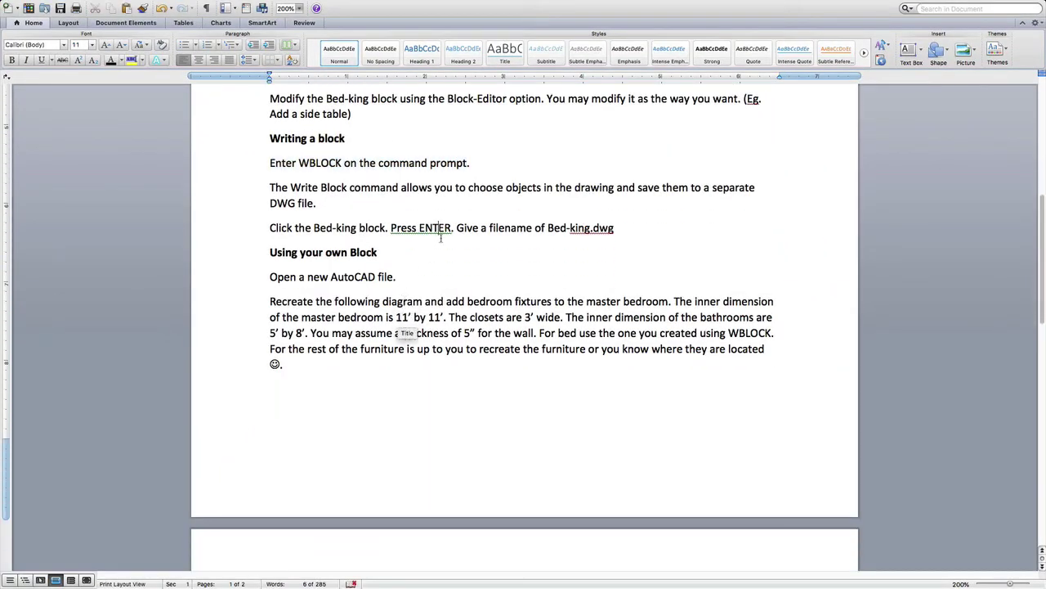
drag(458, 228, 635, 227)
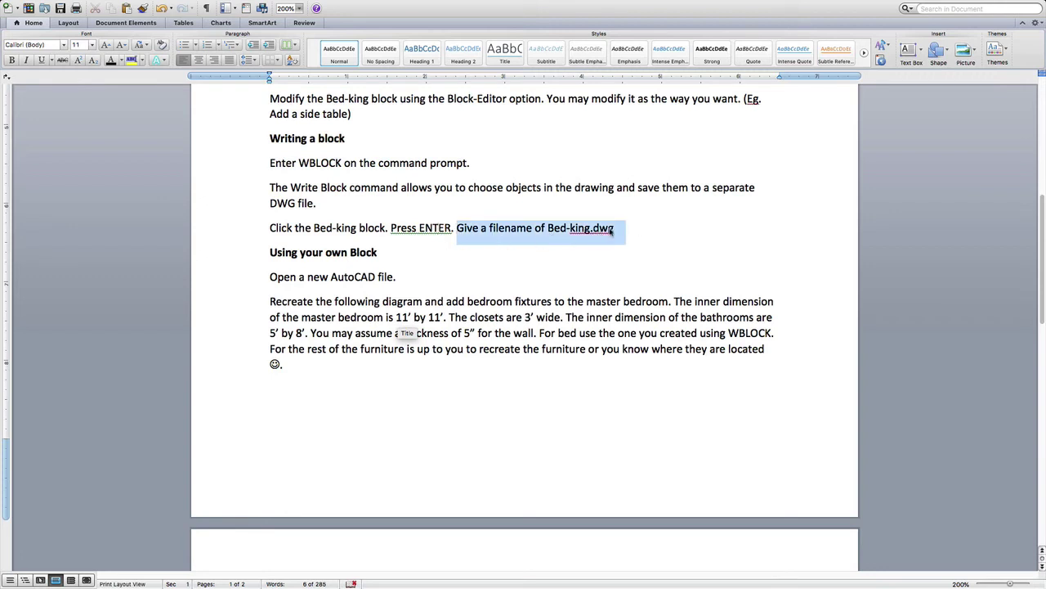
click(552, 235)
drag(547, 229, 616, 227)
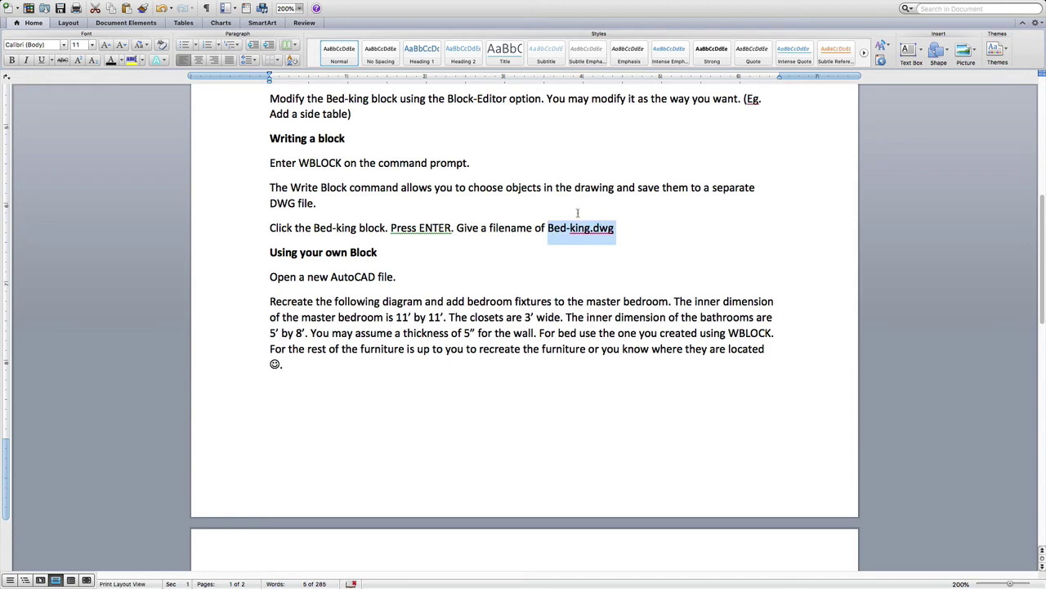
Highlight Bed-king.dwg in the opening step and the Writing a block step
scroll(481, 256, up, 5)
scroll(481, 256, up, 3)
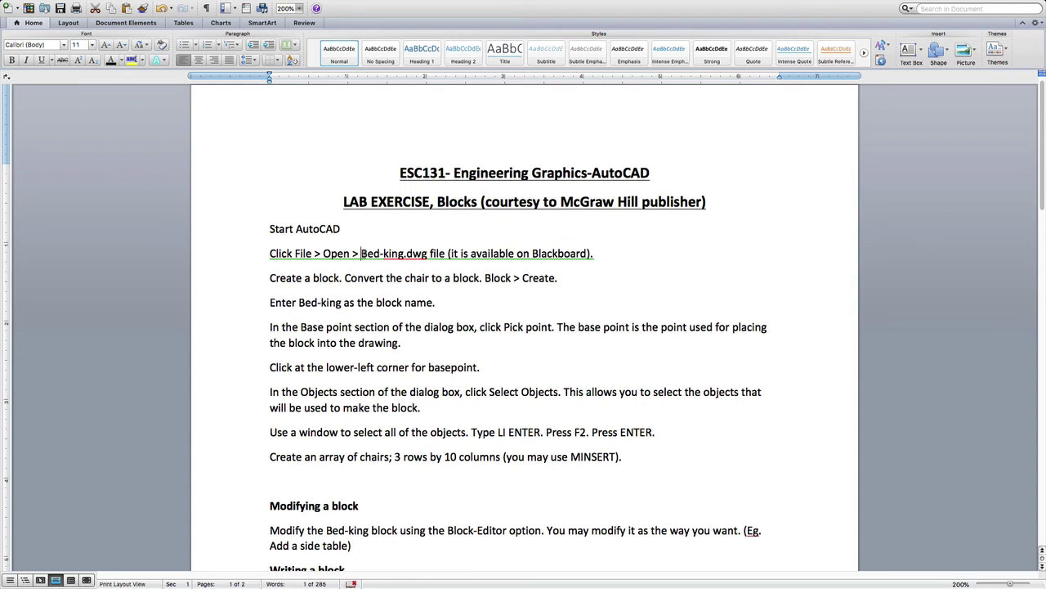
drag(362, 253, 428, 254)
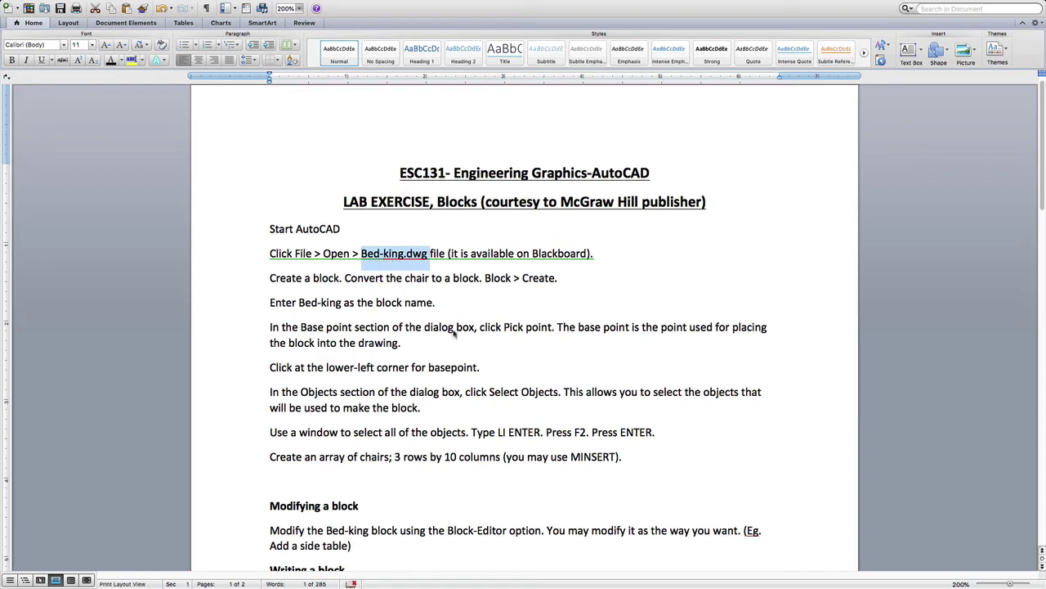
click(398, 254)
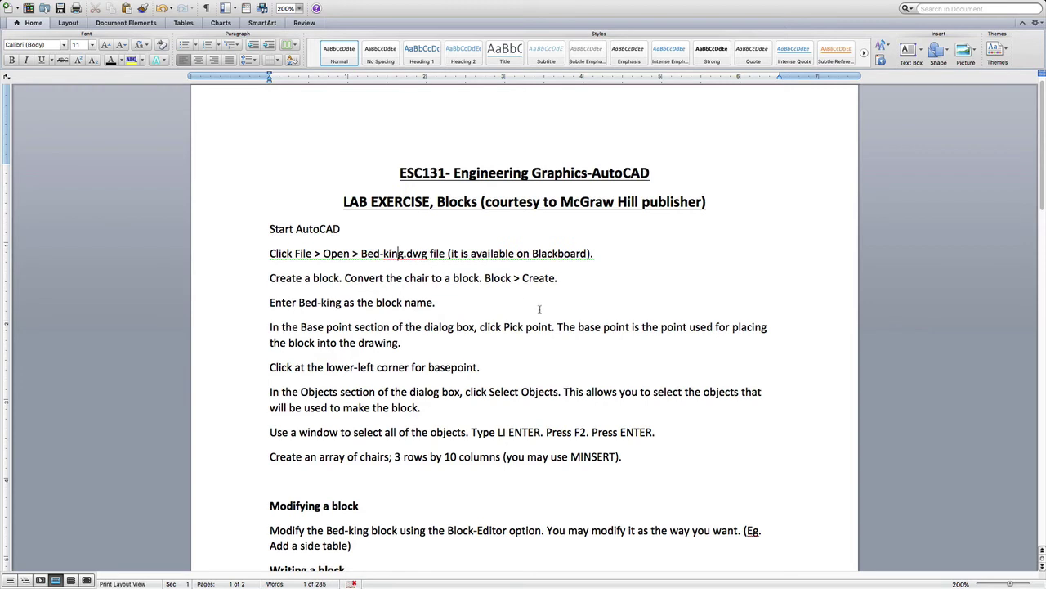
scroll(539, 309, down, 10)
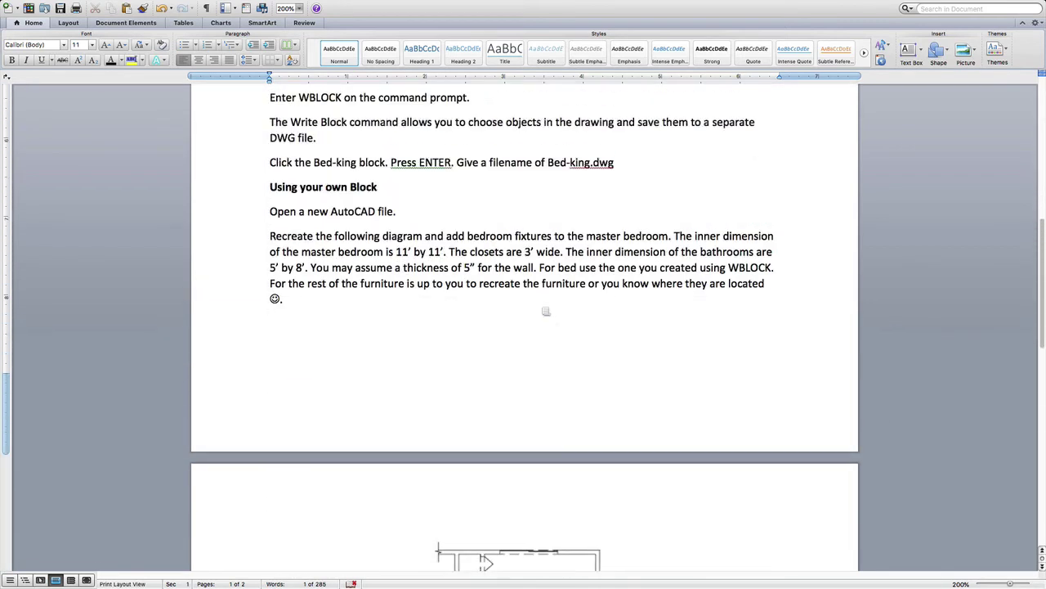
scroll(546, 311, up, 3)
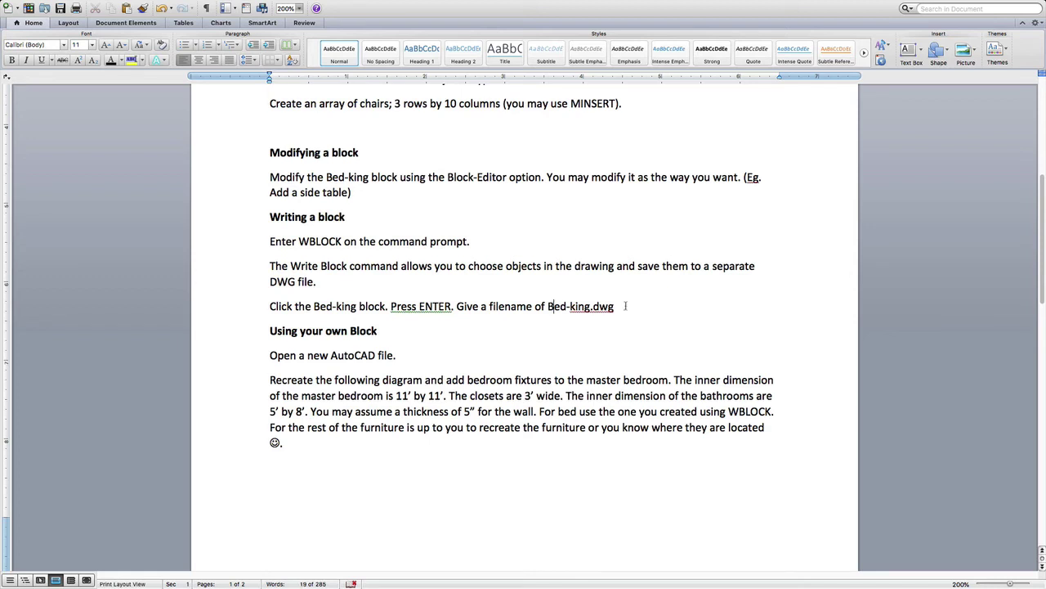
drag(616, 306, 548, 308)
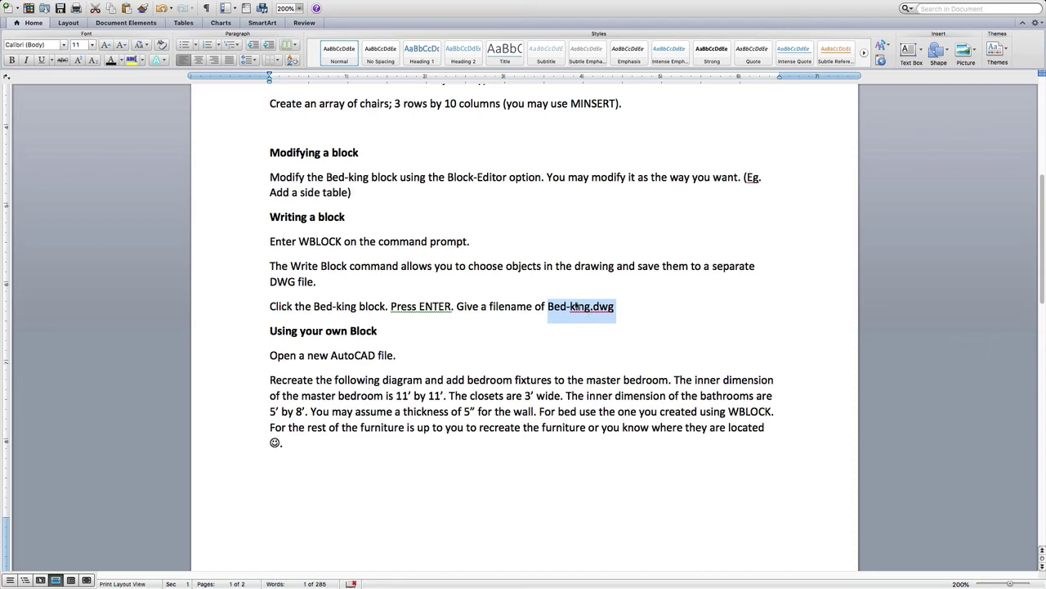
scroll(585, 303, up, 10)
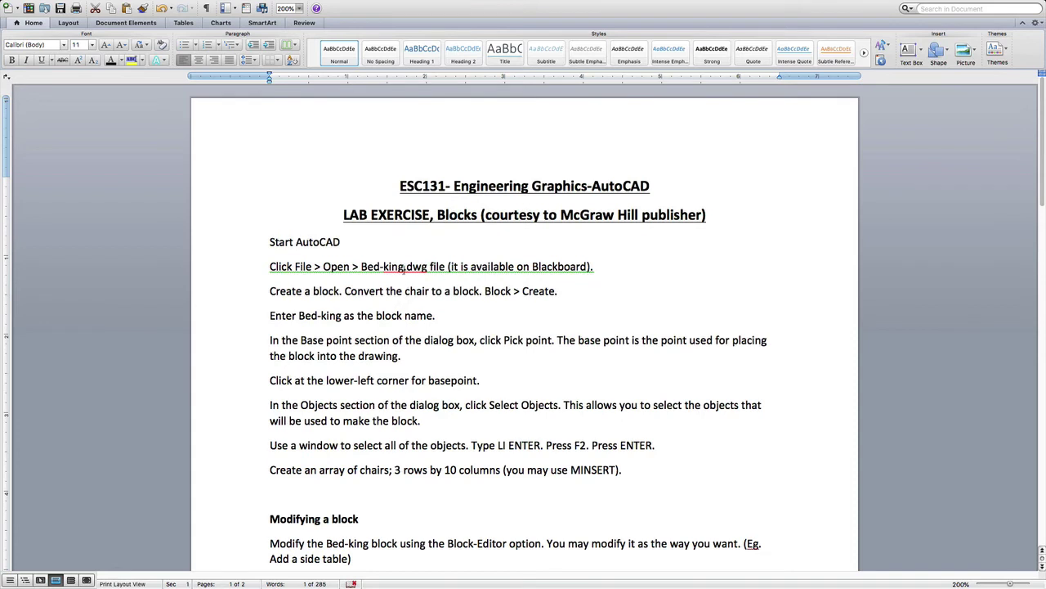
scroll(564, 380, down, 8)
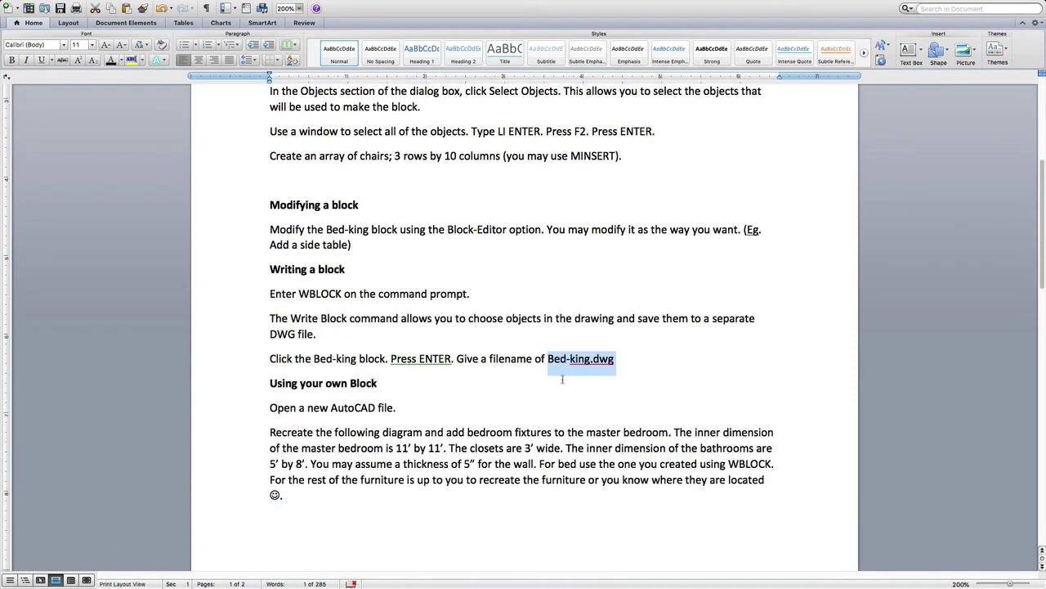
scroll(562, 379, down, 4)
scroll(563, 380, down, 2)
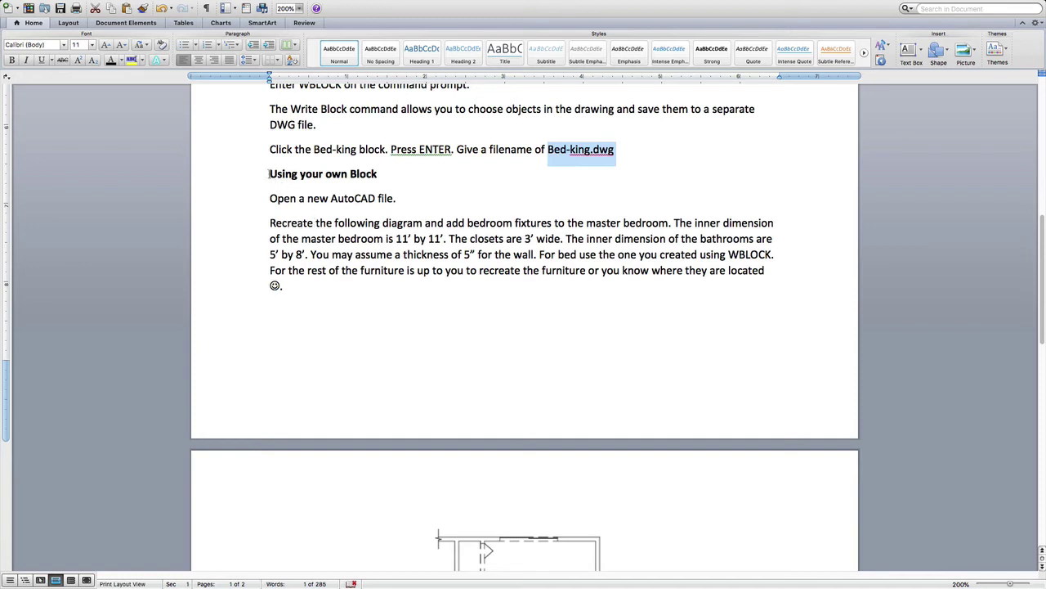
Highlight the Using your own Block heading and 5” wall sentence, then select the page-2 floor plan
drag(270, 175, 383, 175)
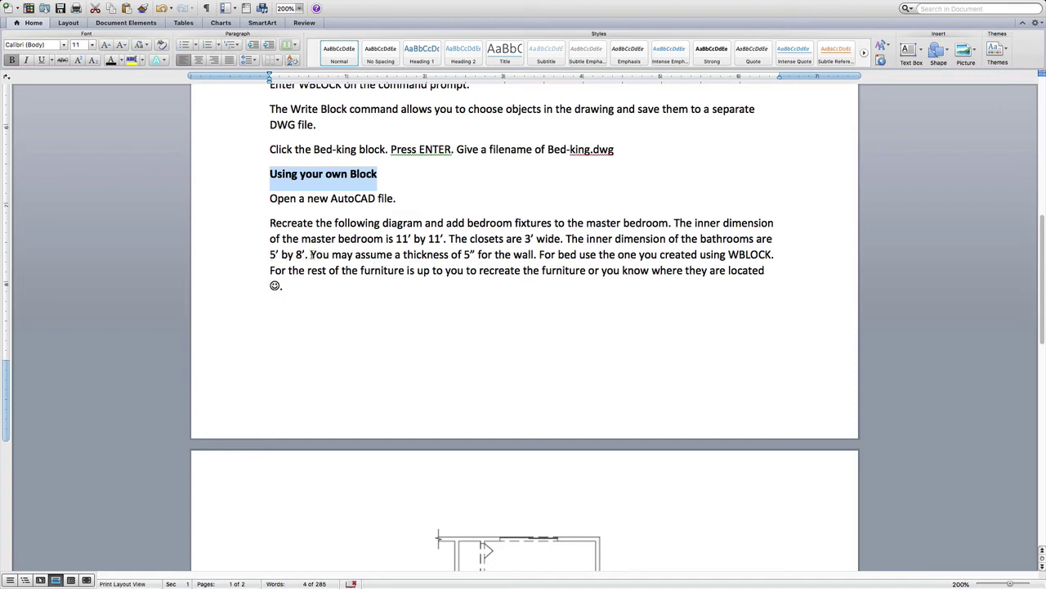
drag(311, 254, 523, 261)
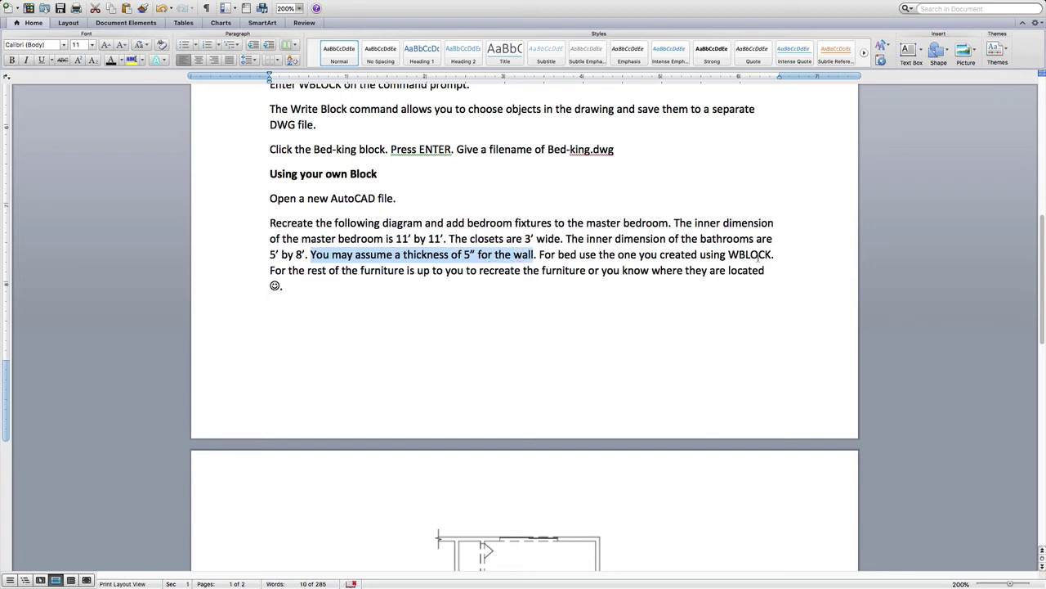
scroll(754, 262, up, 1)
scroll(754, 260, down, 8)
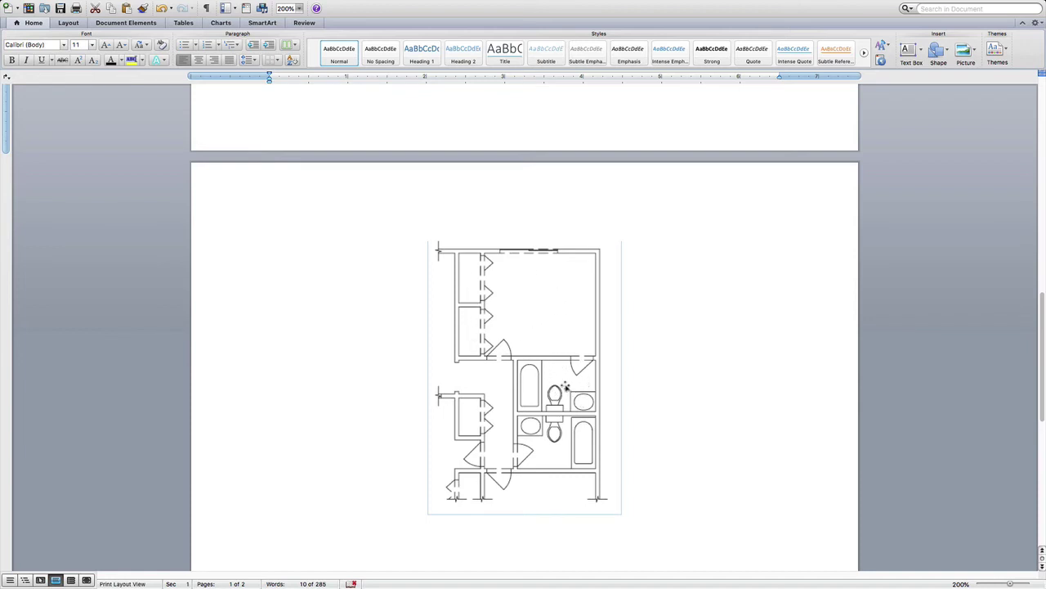
scroll(531, 294, up, 5)
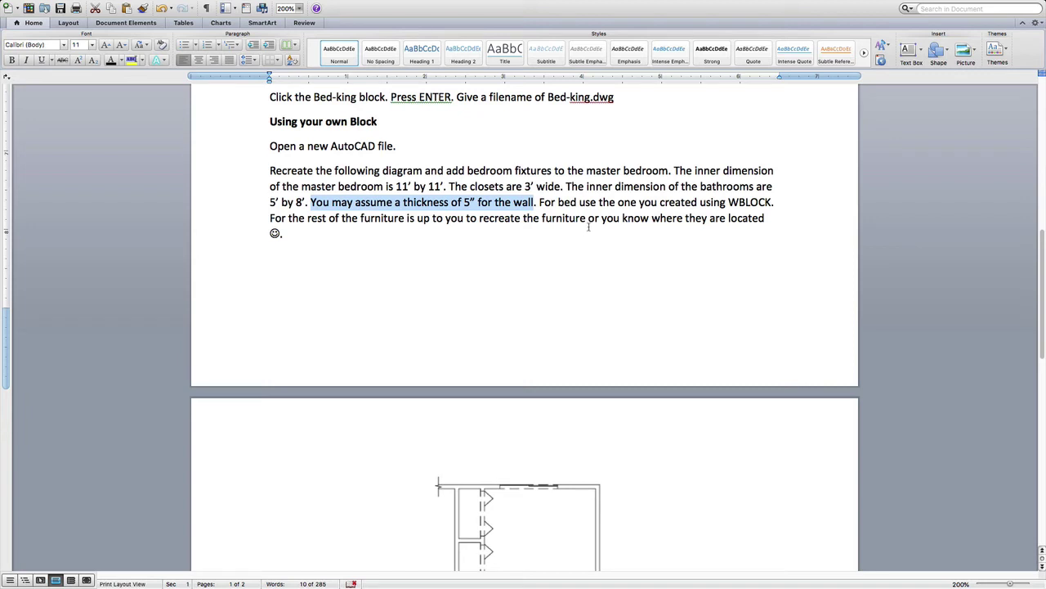
scroll(589, 217, down, 5)
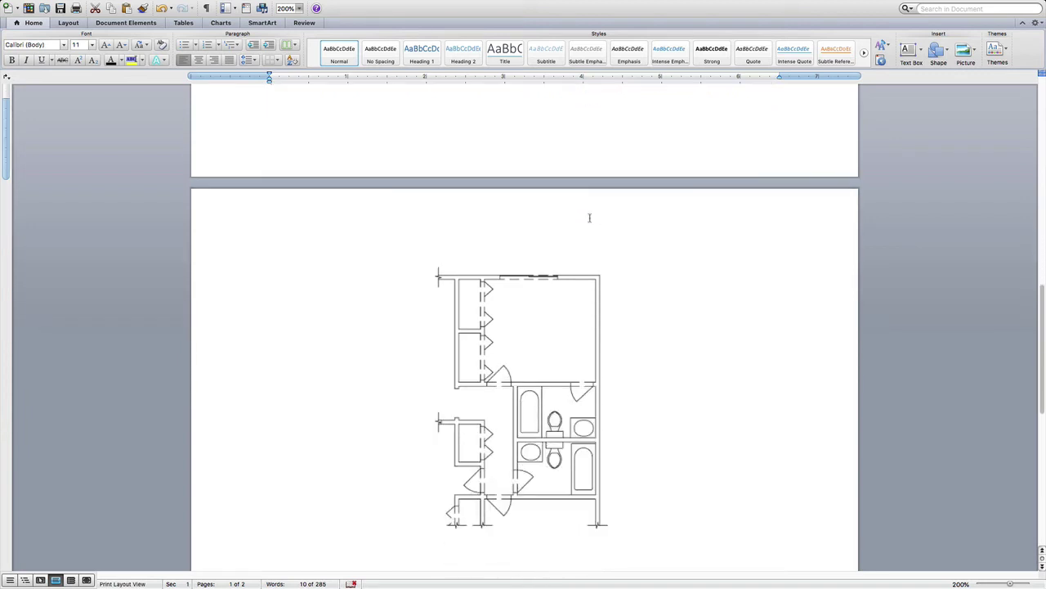
click(505, 349)
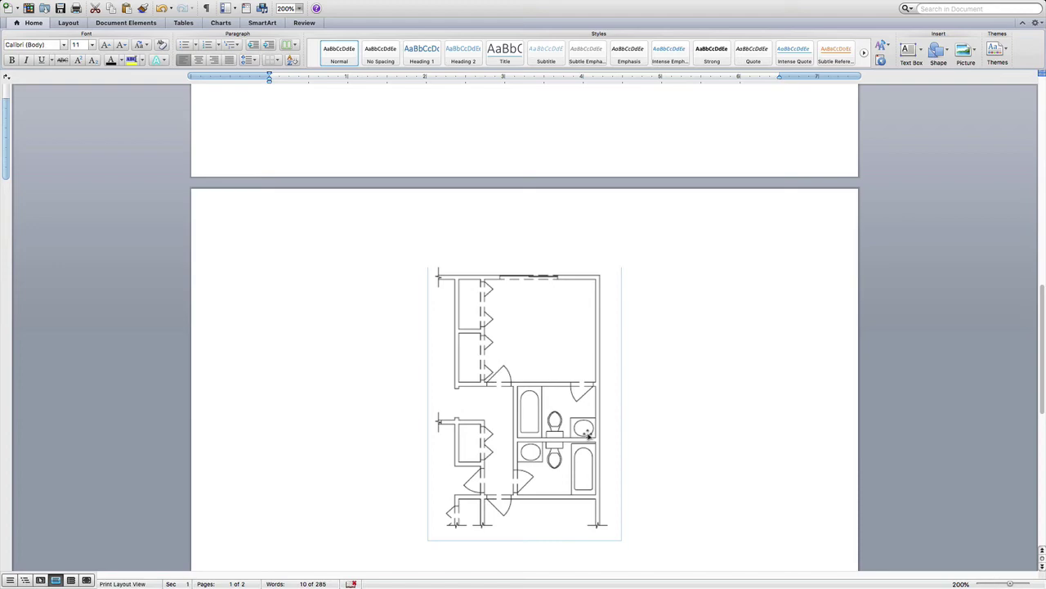
Switch from Word to the AutoCAD 2019 space showing the Bed-king drawing
key(ctrl+Up)
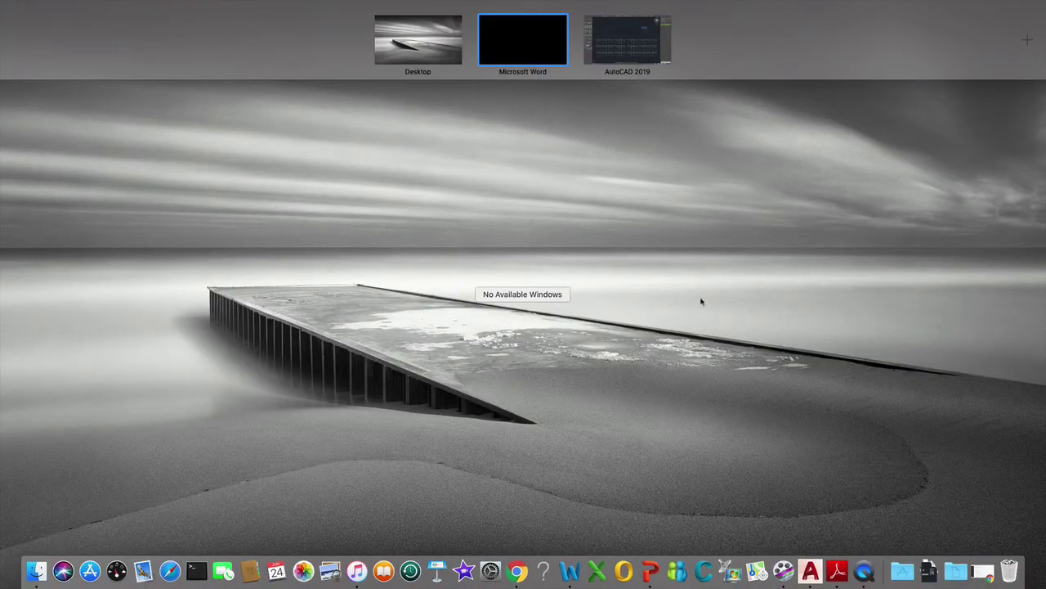
click(617, 41)
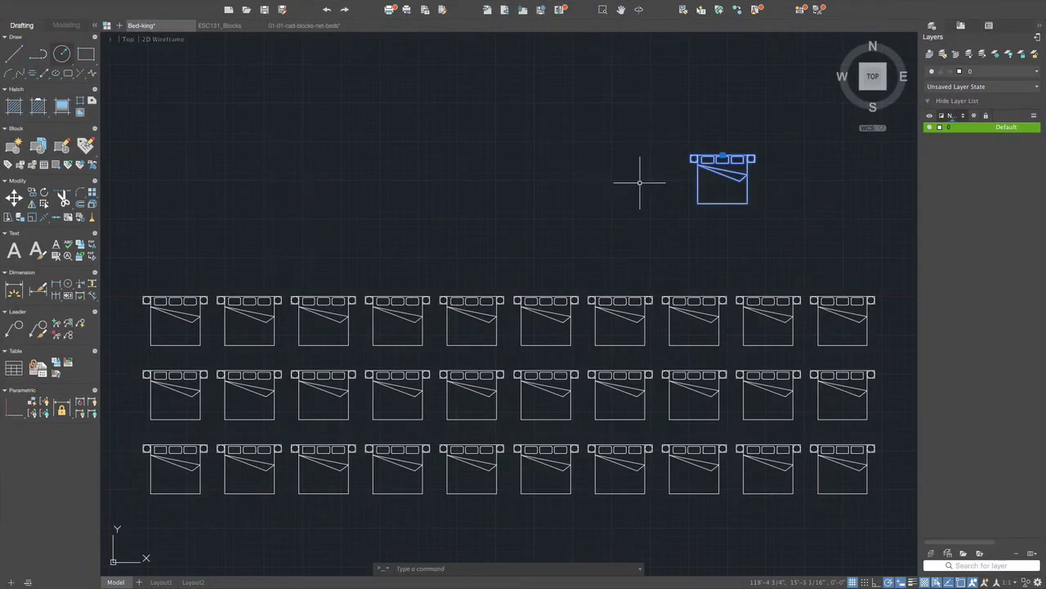
Bring up the ESC131_Blocks floor plan drawing and zoom around it
click(223, 27)
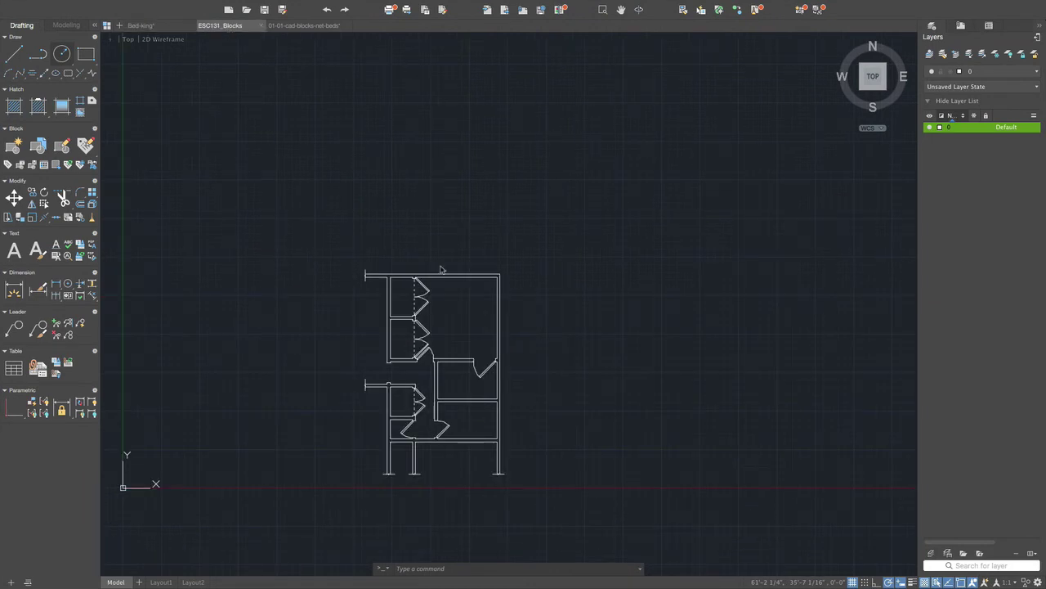
scroll(471, 396, up, 5)
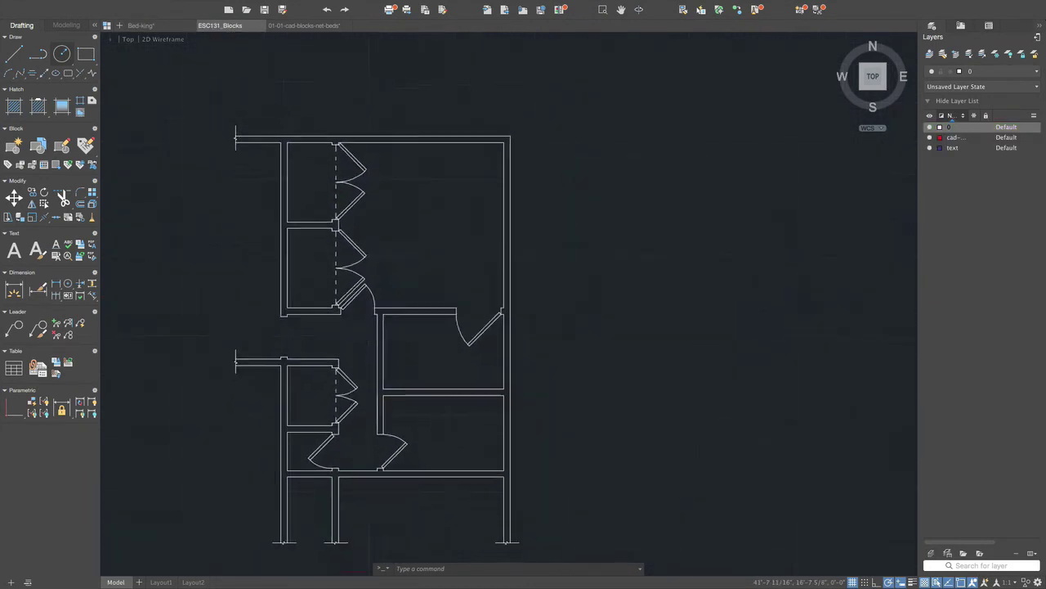
scroll(243, 304, down, 1)
scroll(243, 303, up, 3)
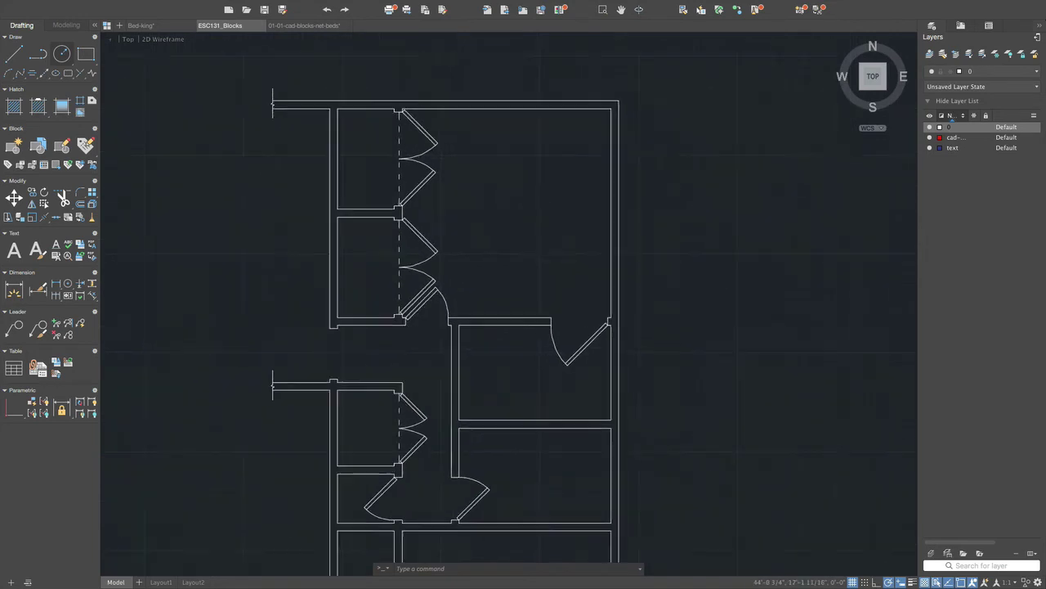
scroll(531, 277, down, 2)
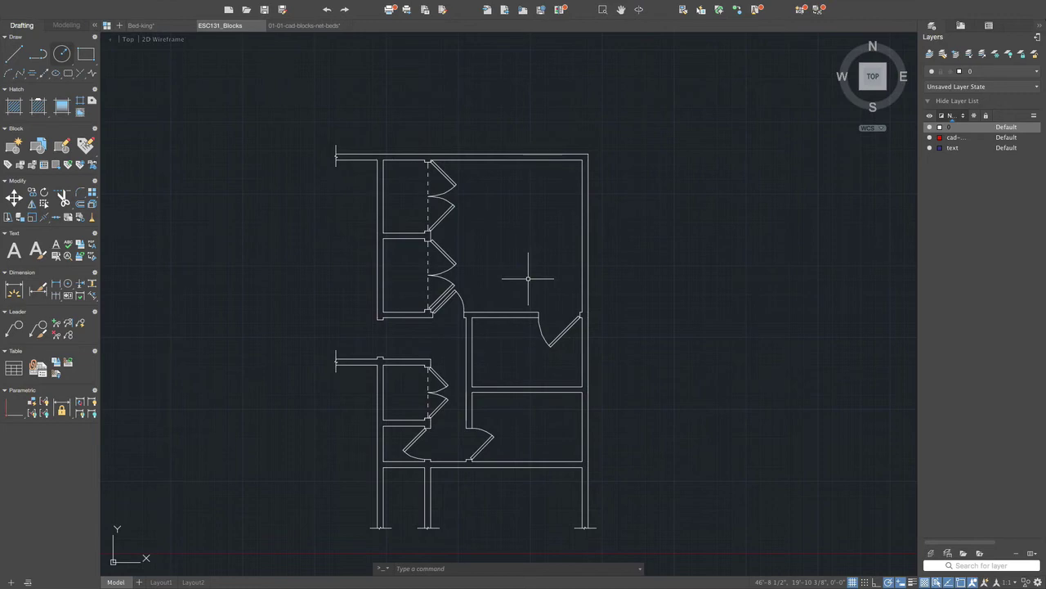
Confirm Architectural drawing units with Inches insertion scale using the UNITS command
click(503, 567)
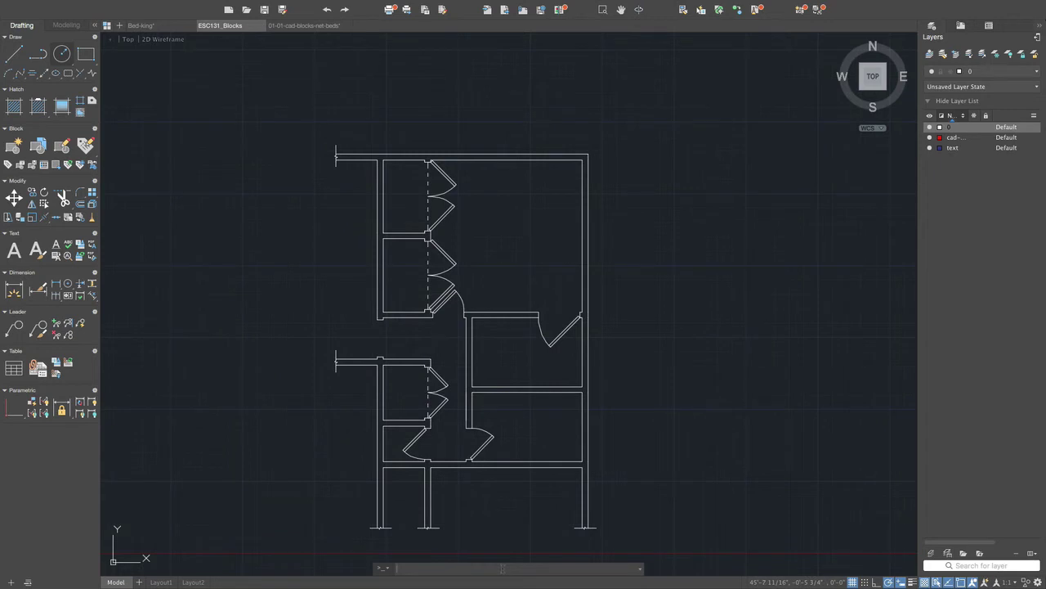
text(units)
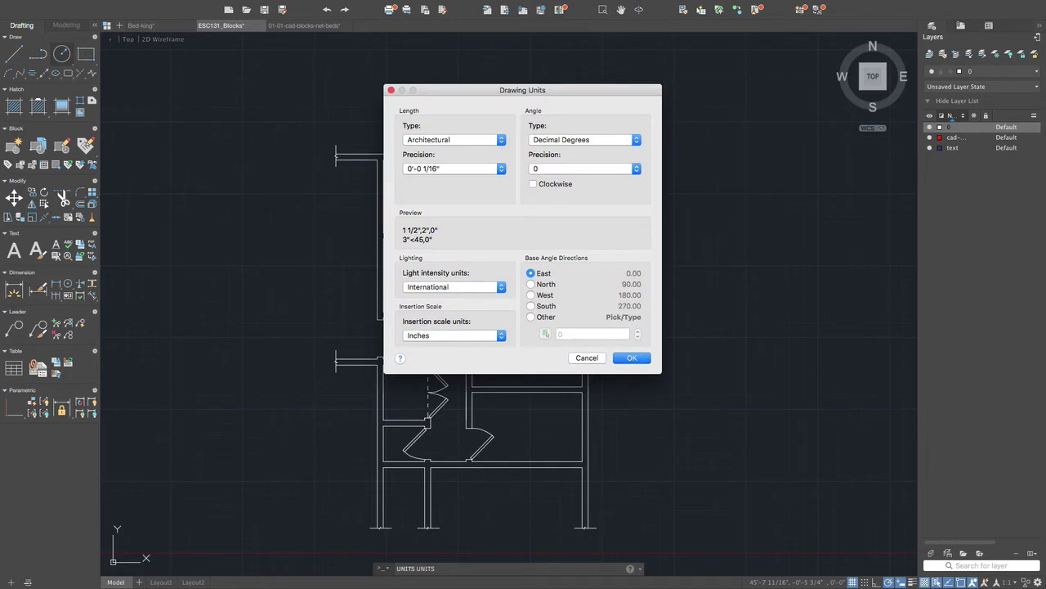
click(631, 358)
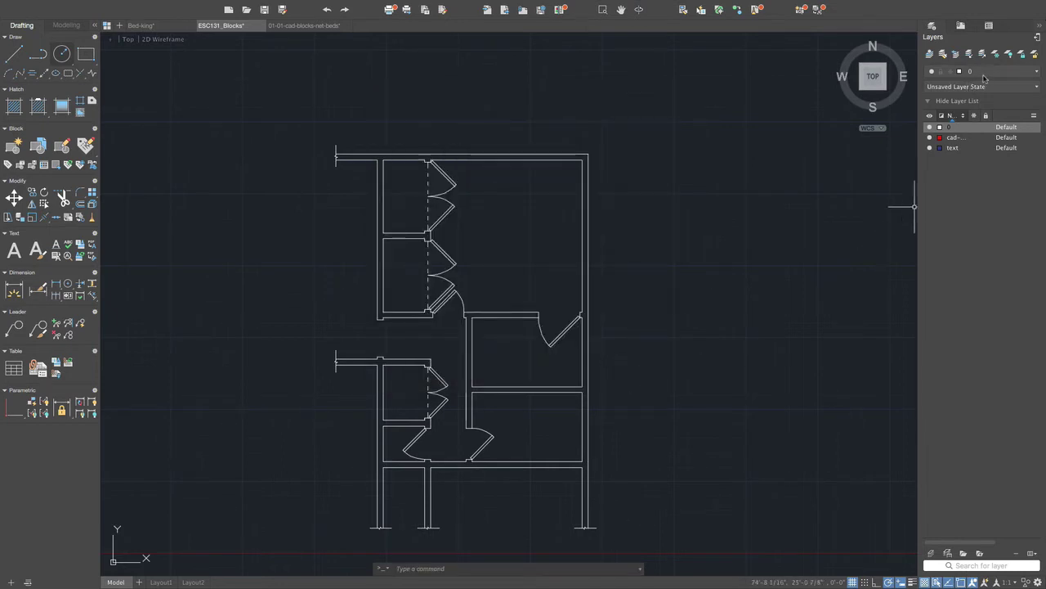
Create three new layers named A-DIMS, A-FURN and A-APPL
click(933, 553)
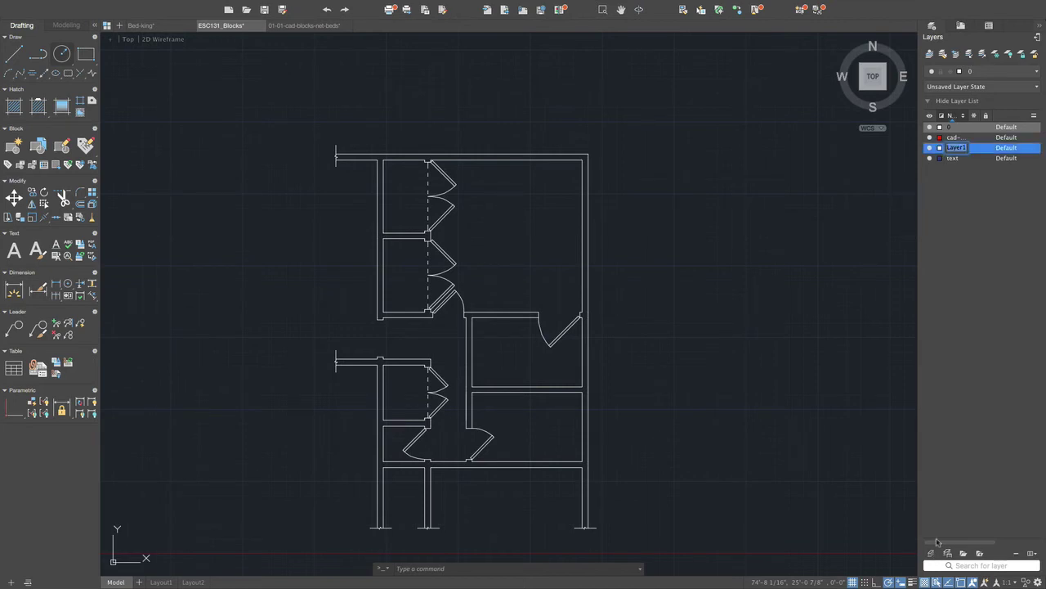
text(DIM)
key(BackSpace)
key(BackSpace)
key(BackSpace)
text(A-DIMS)
key(Return)
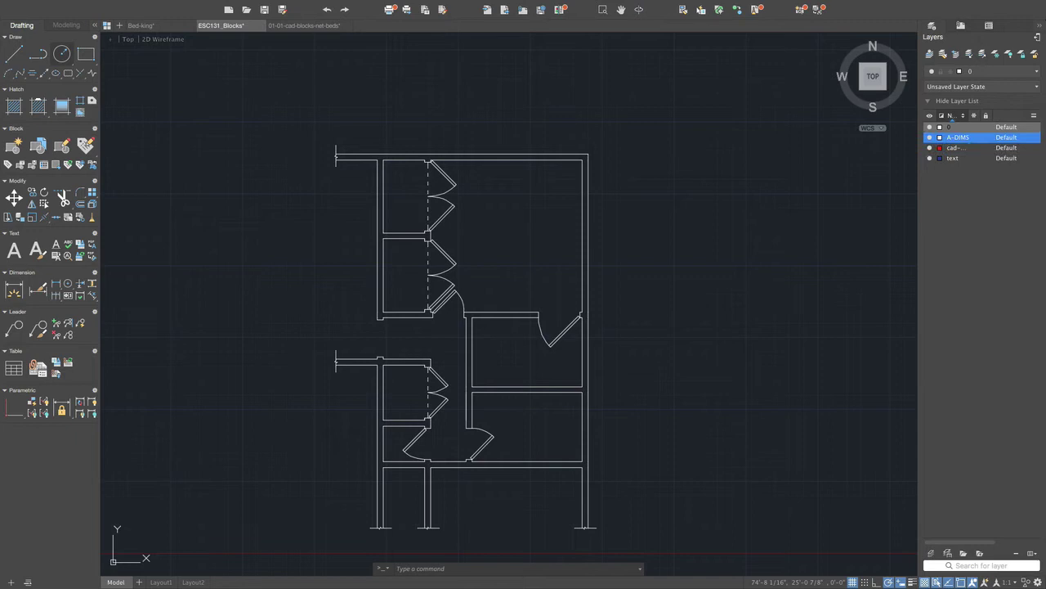
click(930, 553)
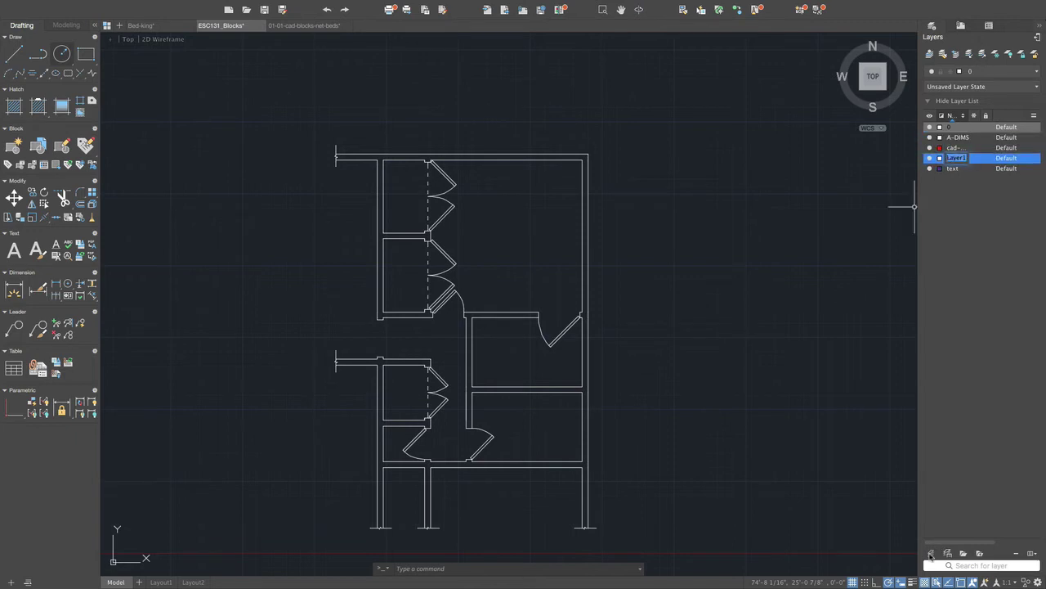
text(FUN)
key(BackSpace)
key(BackSpace)
text(U)
text(RN)
key(Return)
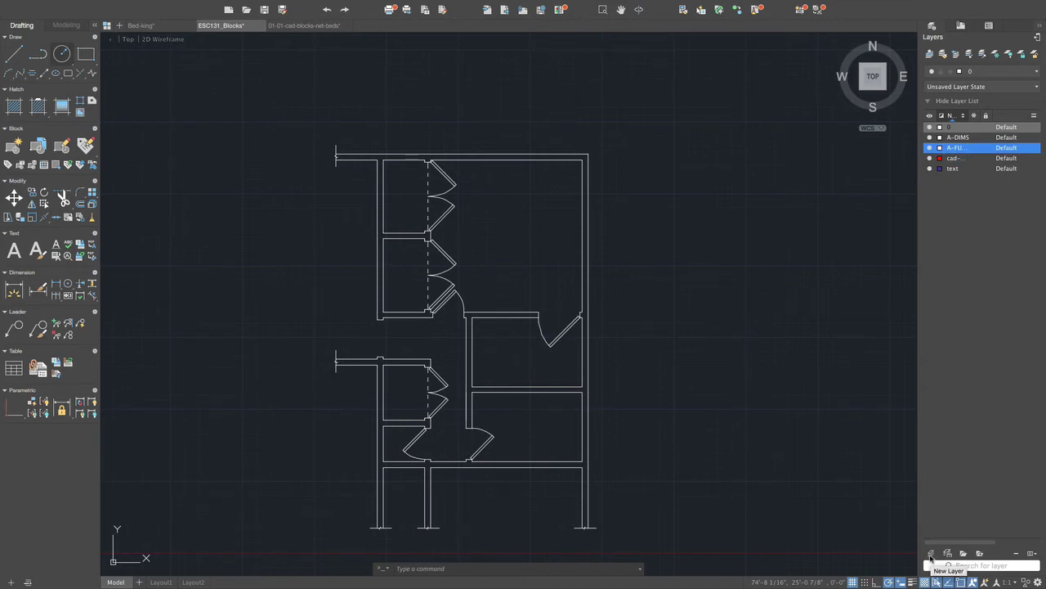
click(931, 559)
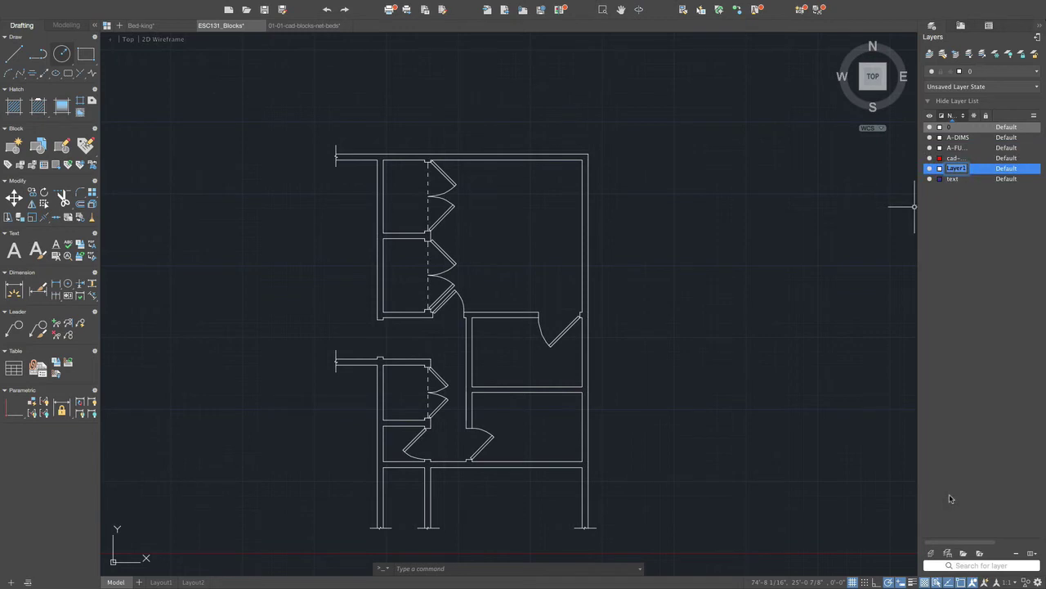
text(A-APPL)
key(Return)
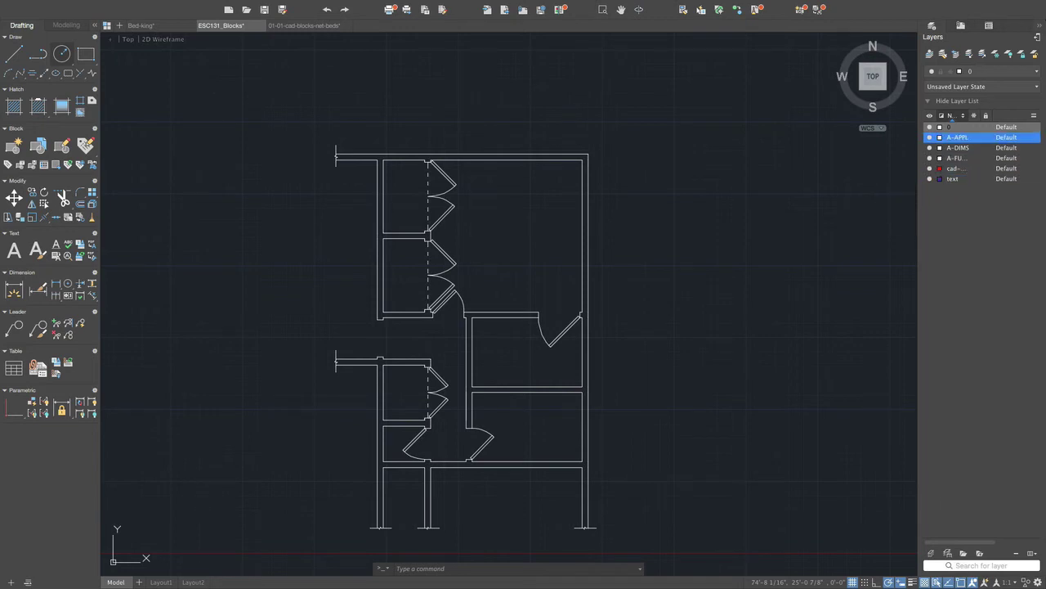
Colour layer A-APPL red, A-DIMS yellow and A-FURN green
click(942, 138)
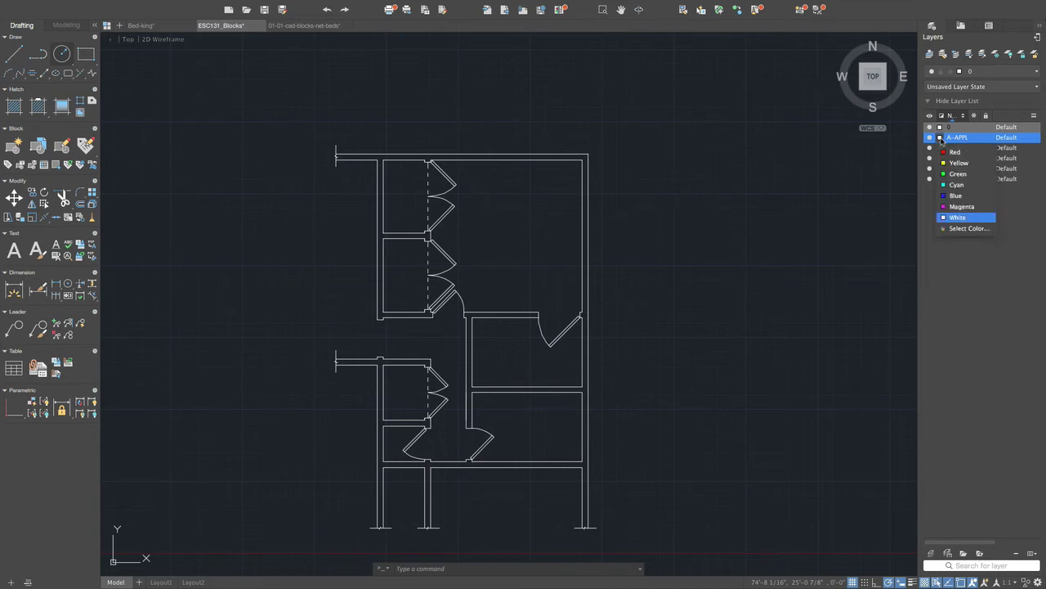
click(952, 153)
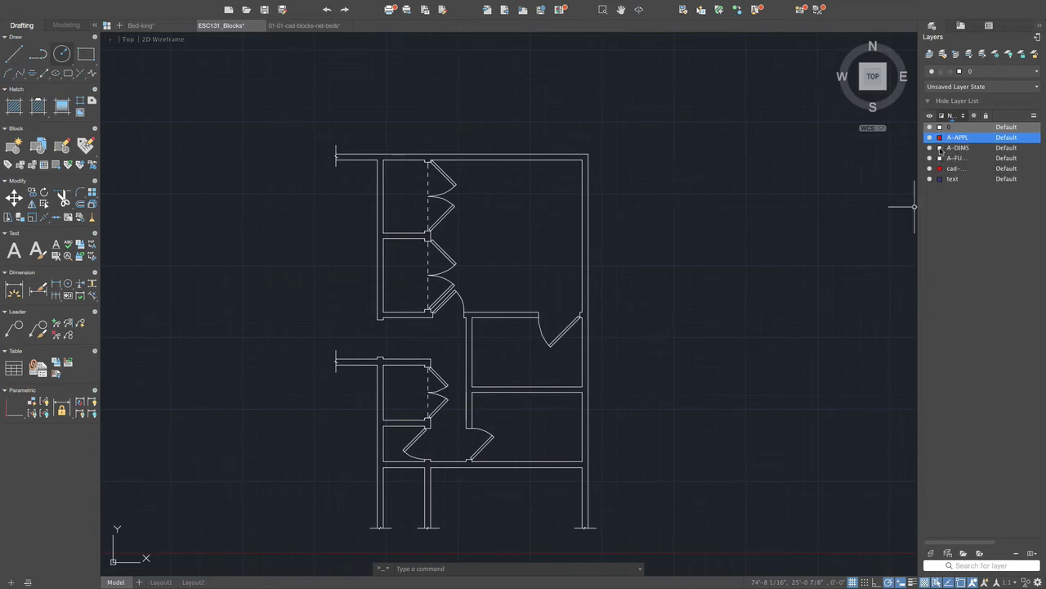
click(941, 149)
click(950, 173)
click(941, 160)
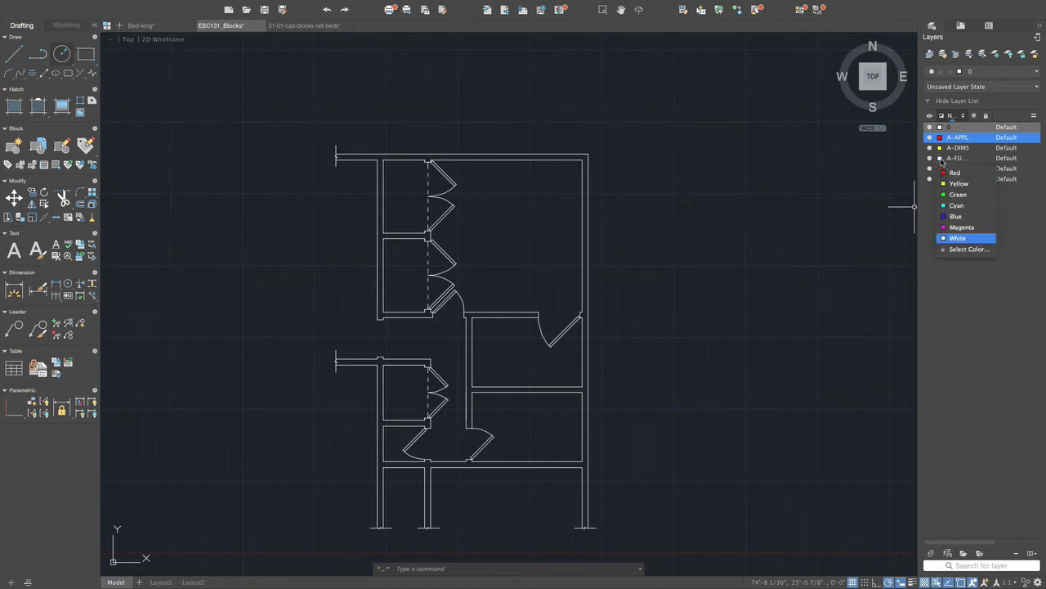
click(963, 197)
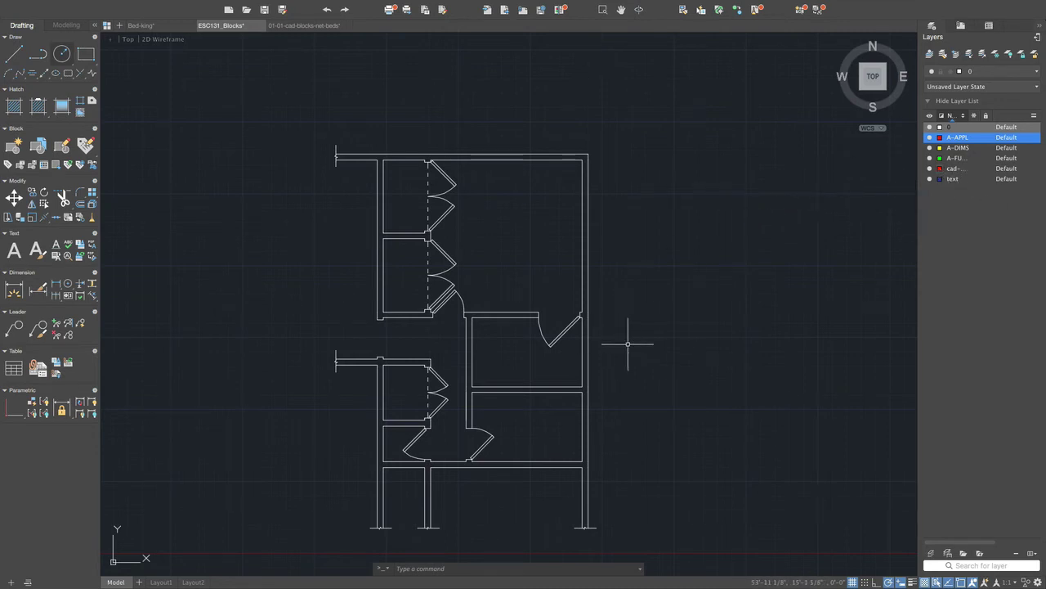
Zoom around the floor plan and open the Insert Block dialog
scroll(505, 332, up, 4)
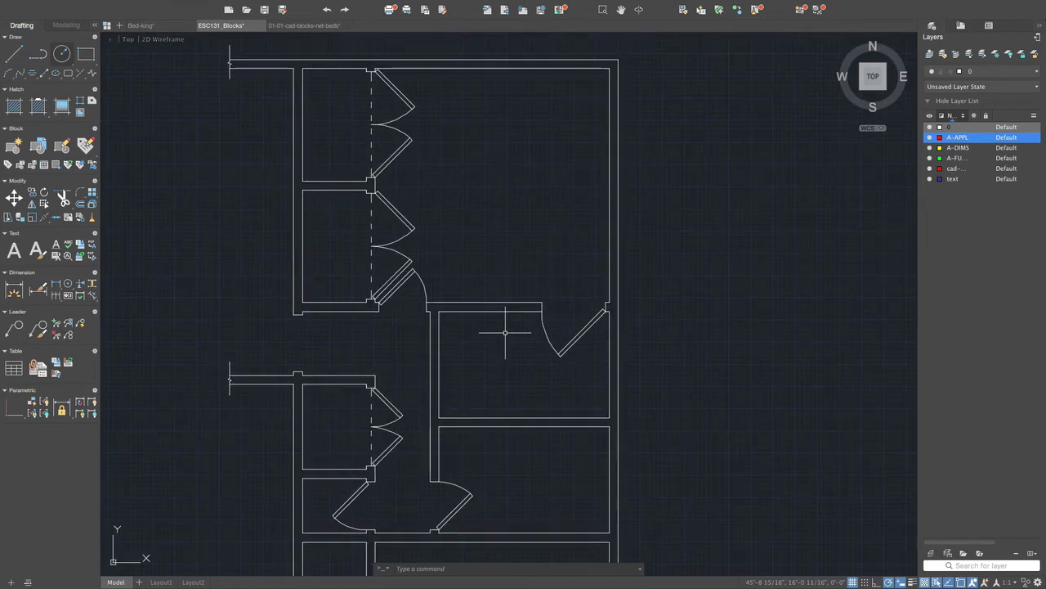
scroll(505, 333, down, 3)
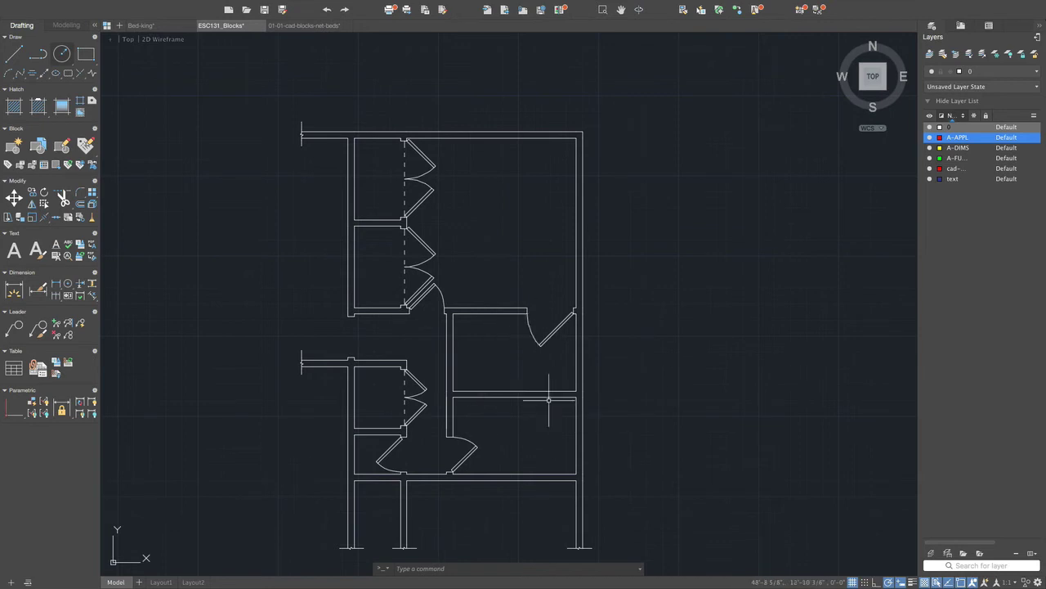
click(524, 569)
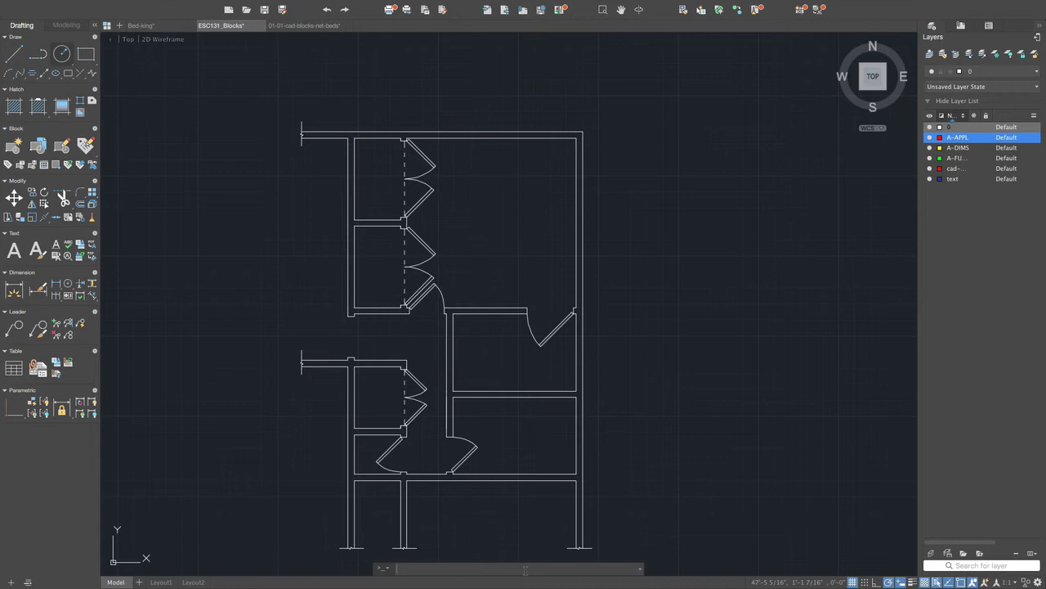
click(42, 150)
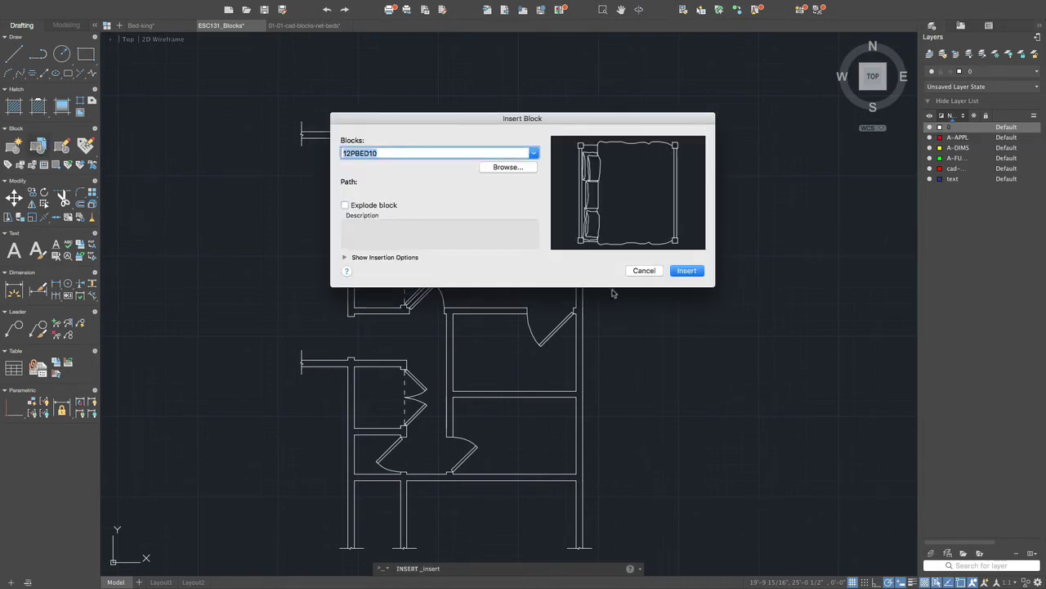
Load Bed-king.dwg from Documents and place it at the upper bedroom's top-wall midpoint
click(501, 167)
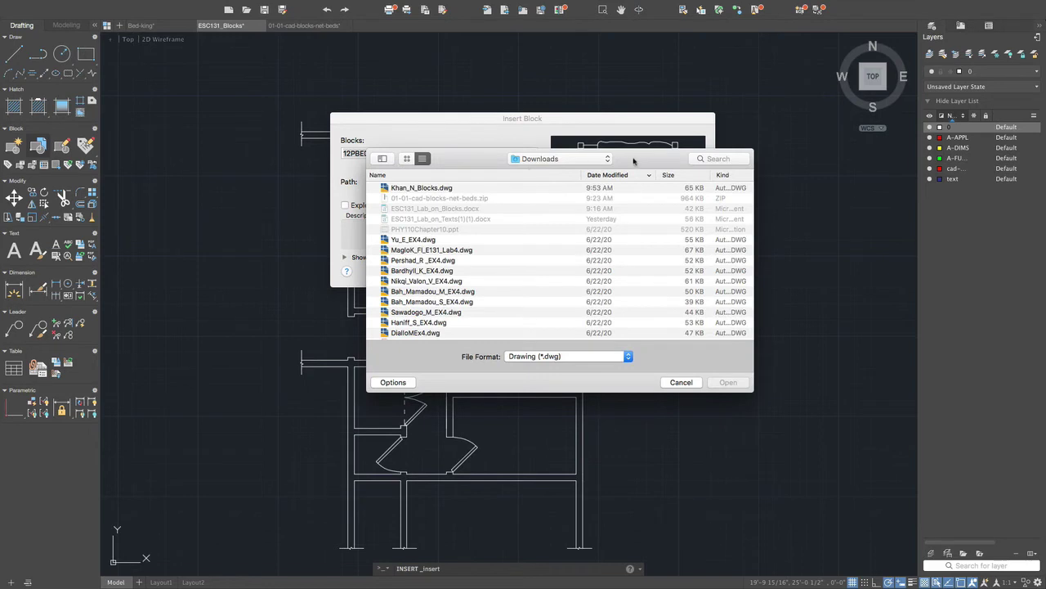
click(568, 144)
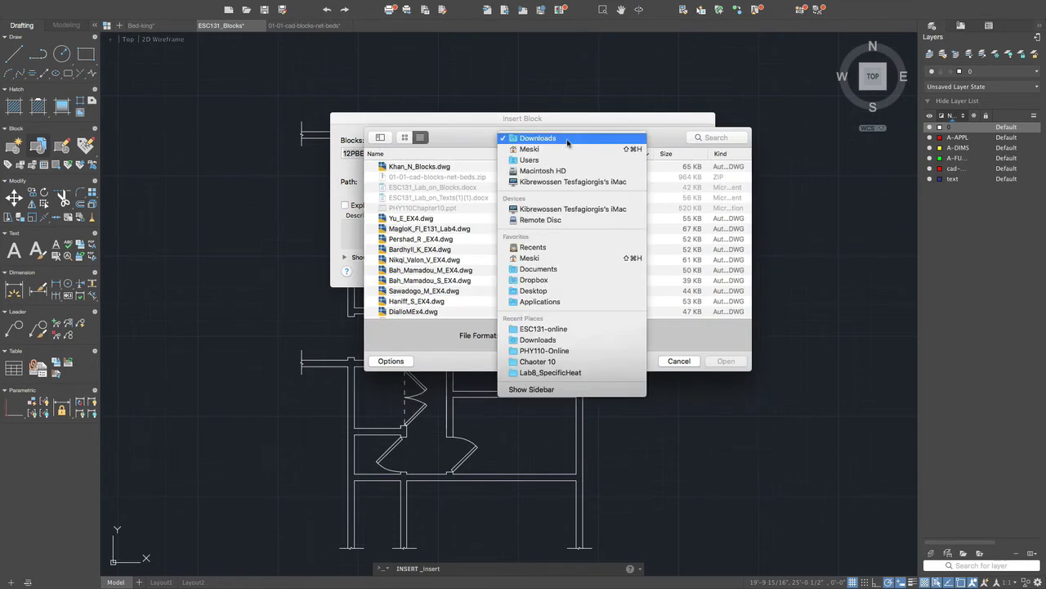
scroll(563, 271, down, 2)
click(564, 271)
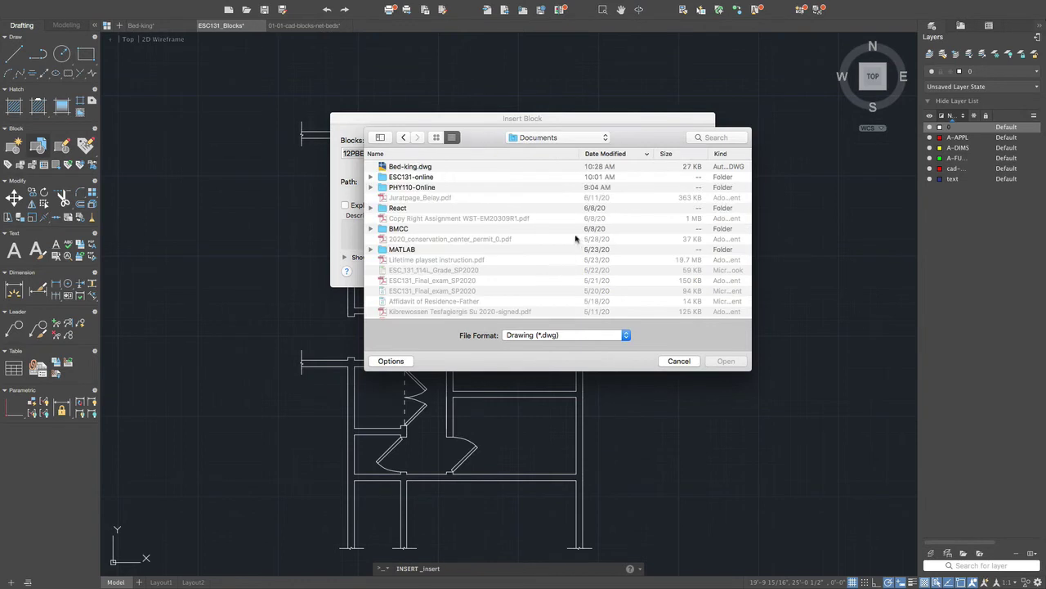
click(425, 169)
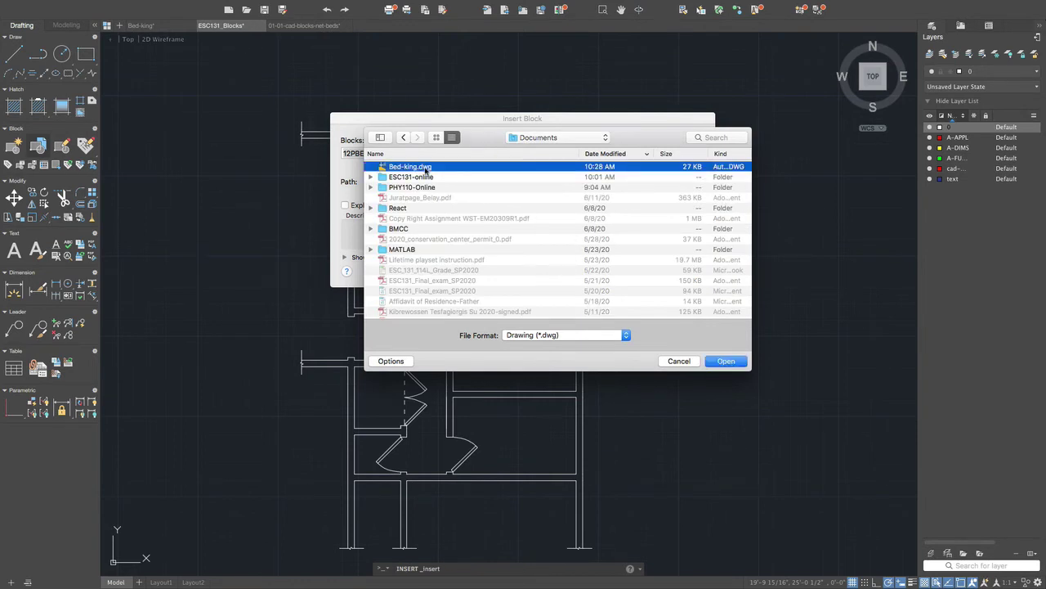
click(732, 364)
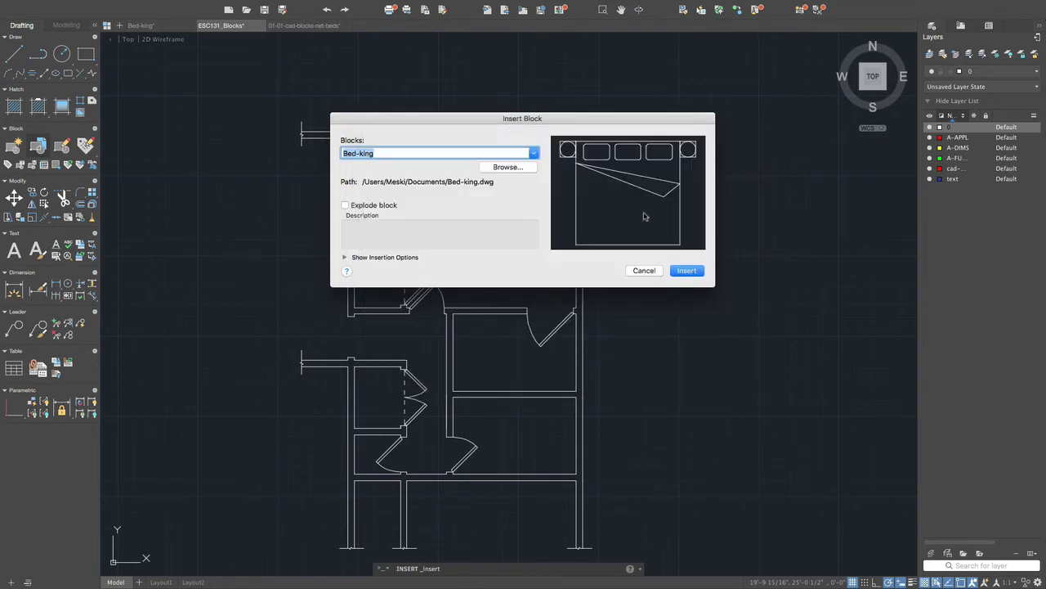
click(694, 275)
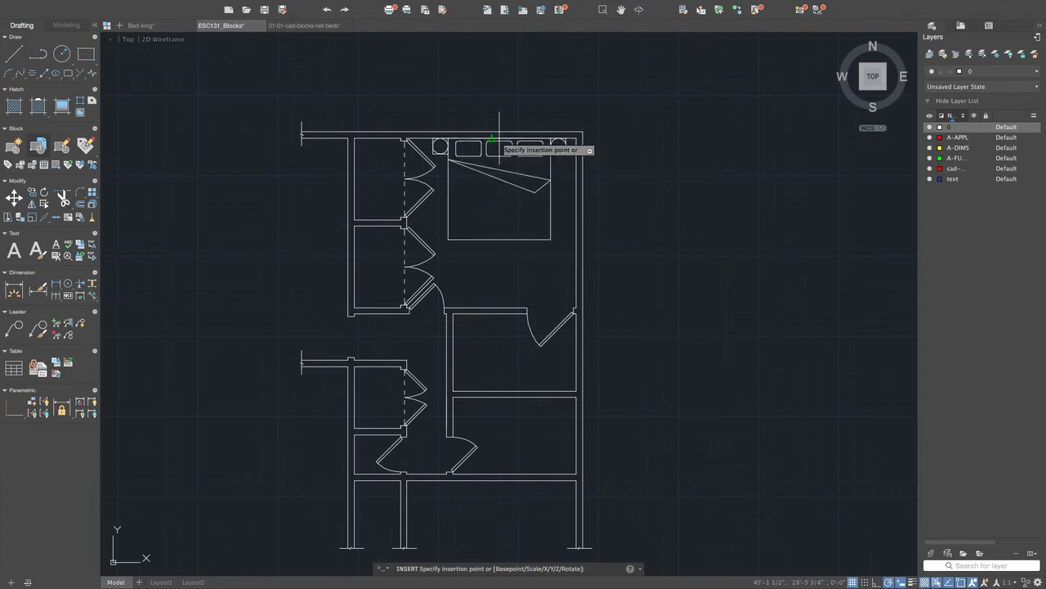
click(499, 137)
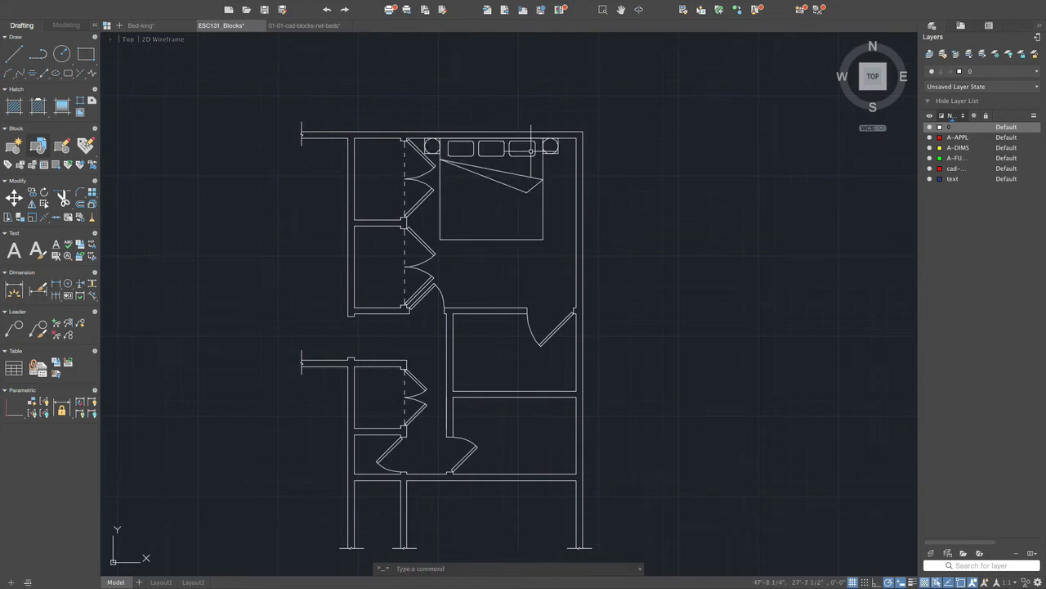
Move the king bed block onto the A-FURN layer so it displays green
click(543, 232)
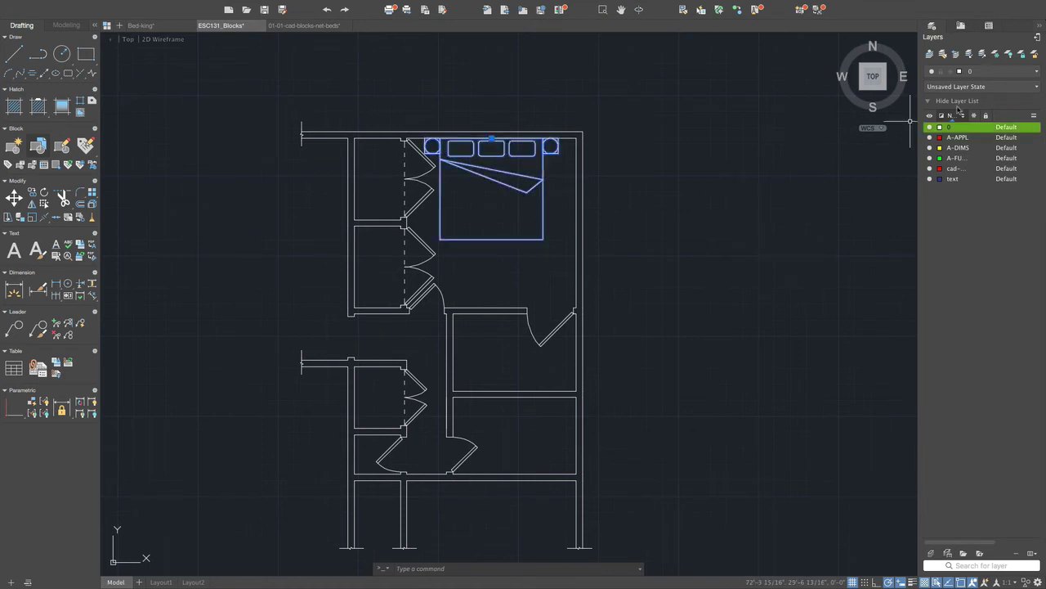
click(1012, 75)
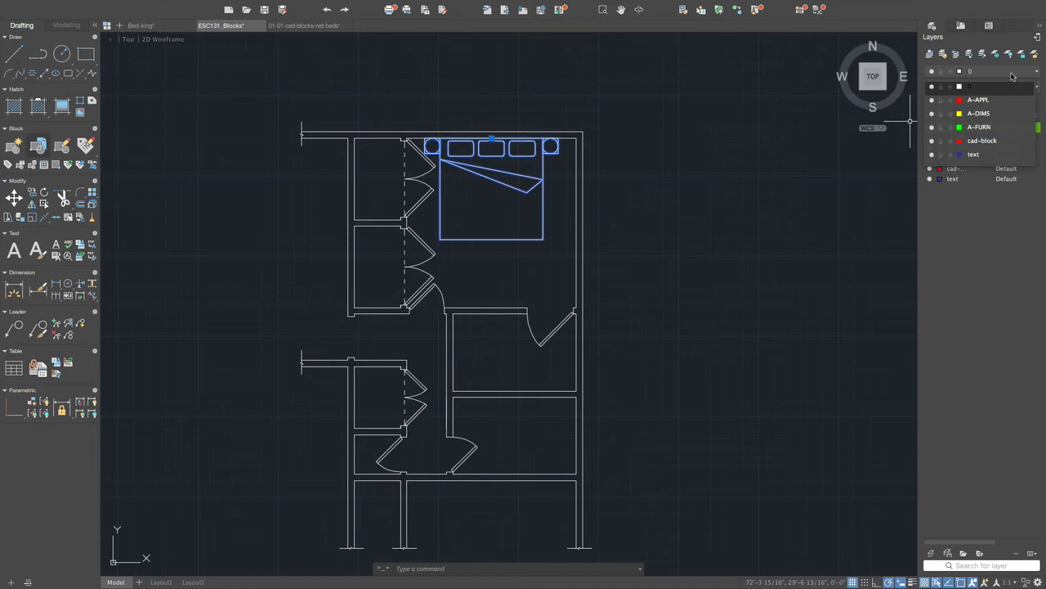
click(1004, 128)
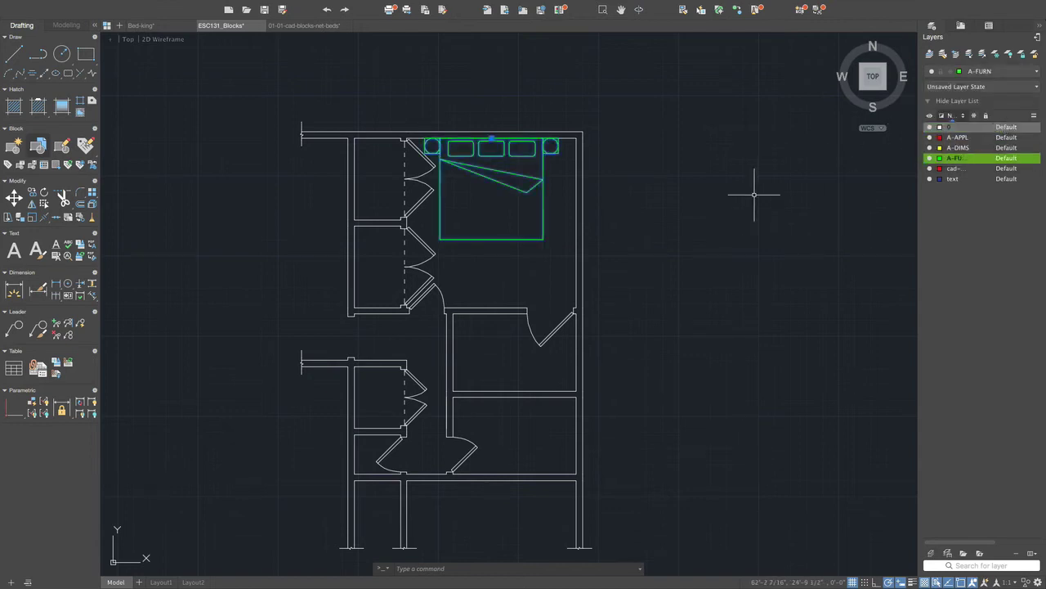
key(Escape)
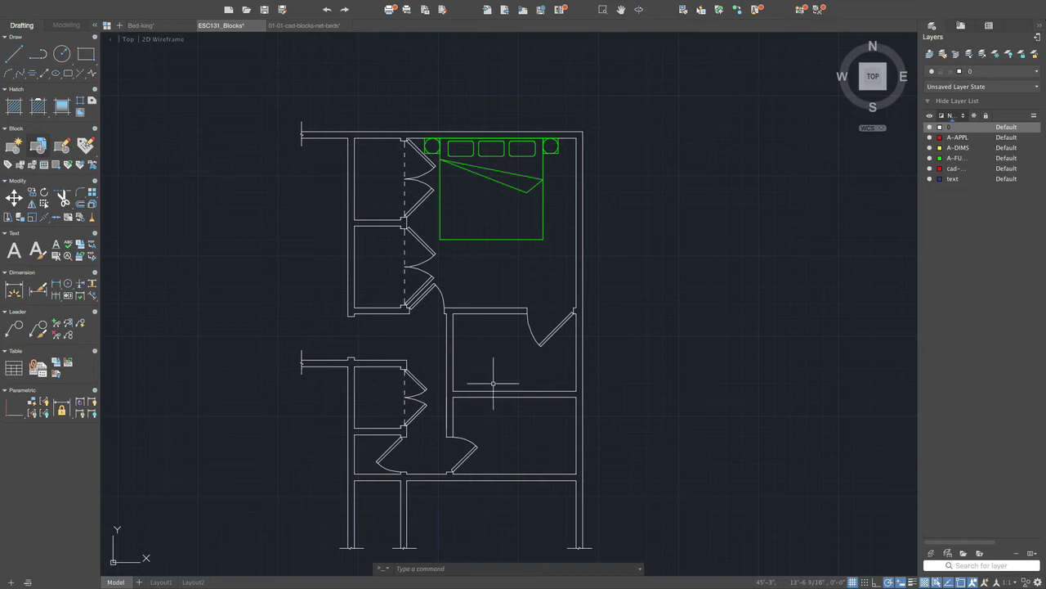
click(509, 565)
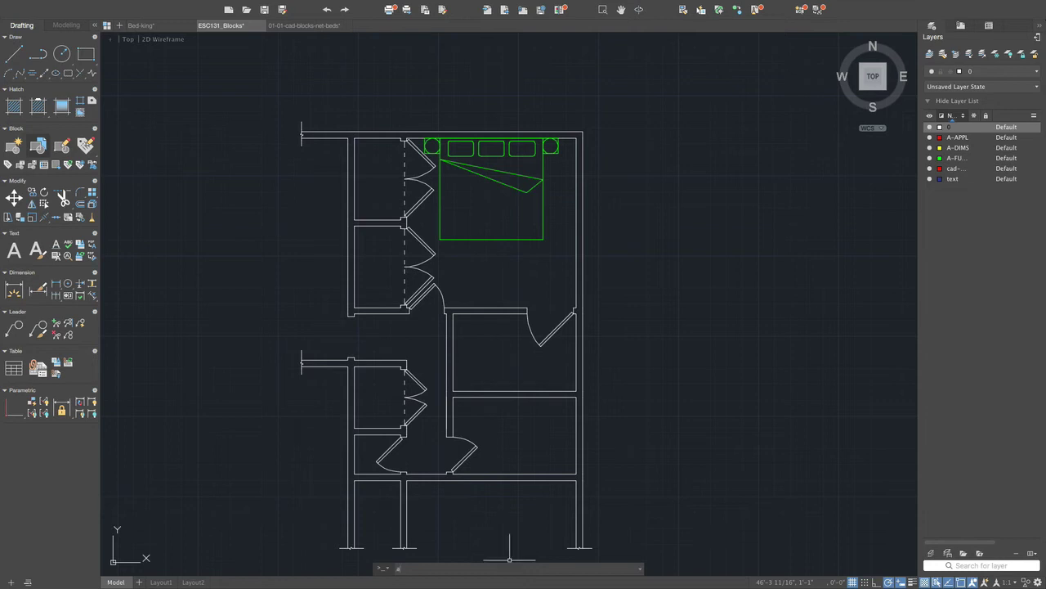
Abandon the adcenter command and show the overview of Desktop, Word and AutoCAD spaces
text(ad)
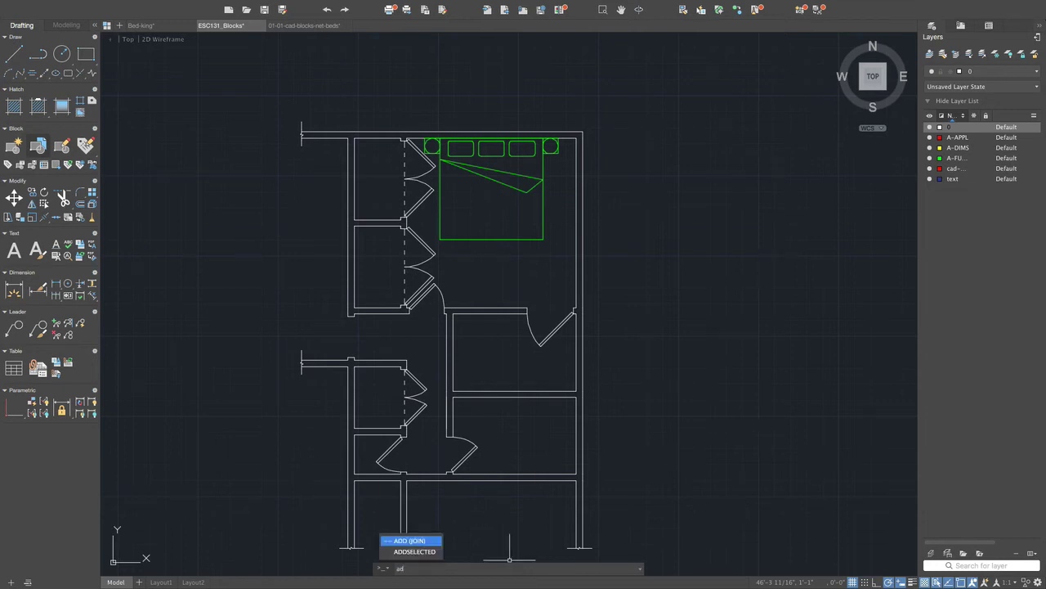
text(center)
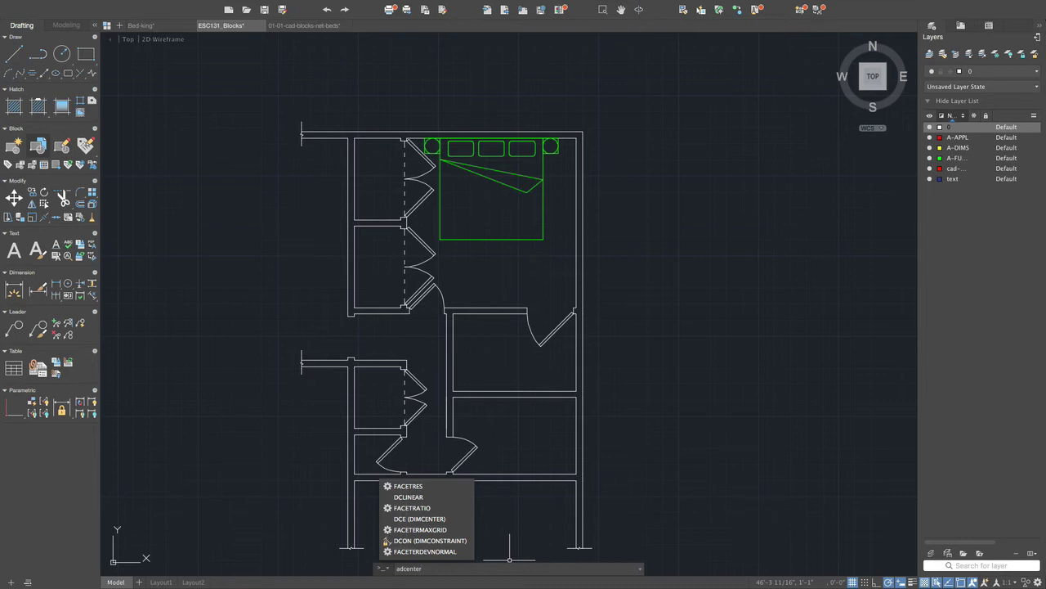
key(Return)
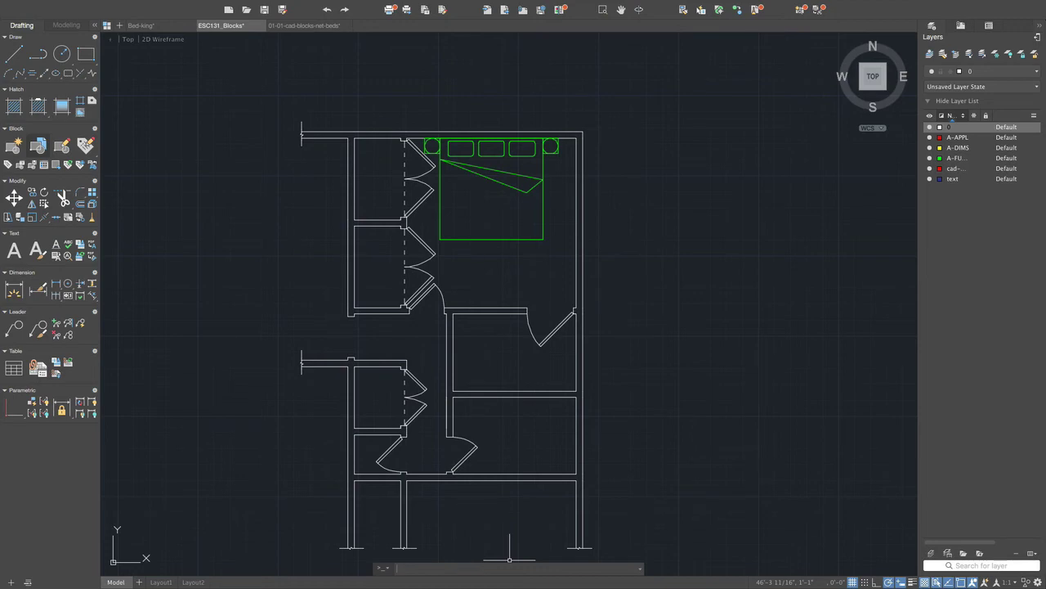
key(ctrl+Up)
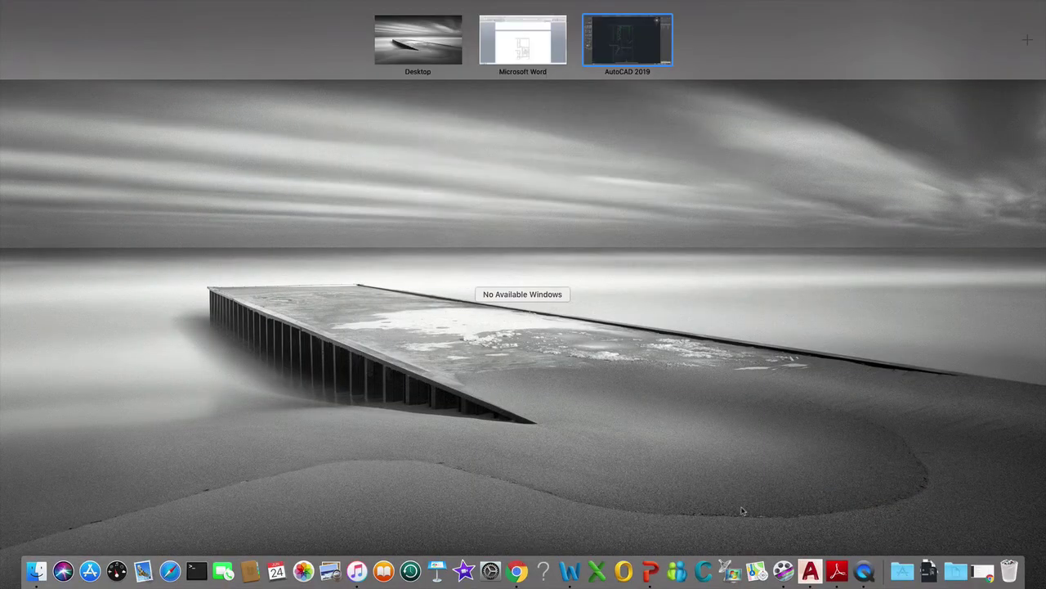
Restore Chrome on cad-blocks.net and check the downloaded drawing in Finder
click(981, 574)
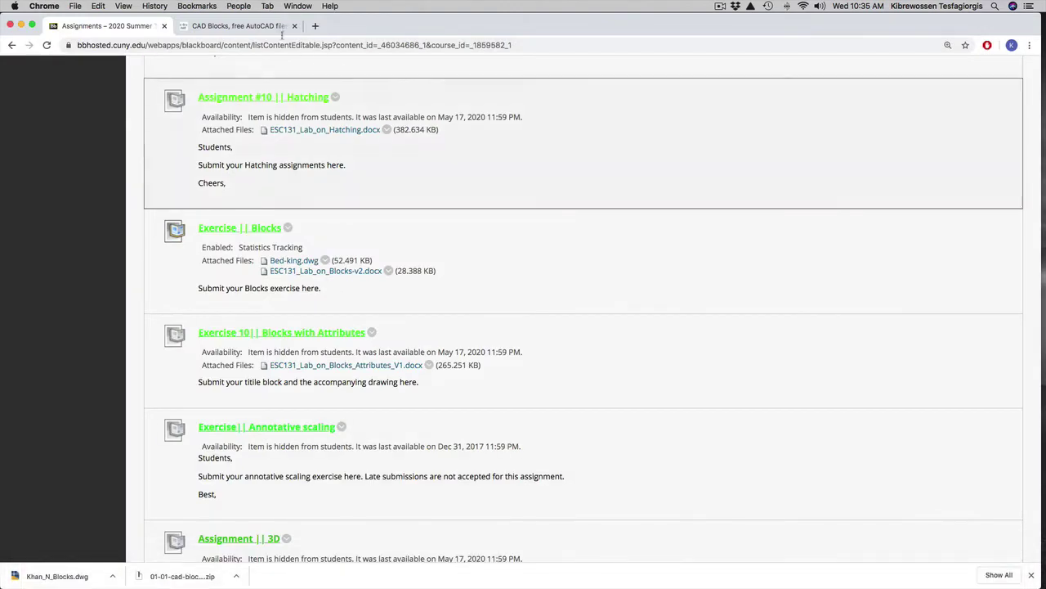
click(256, 26)
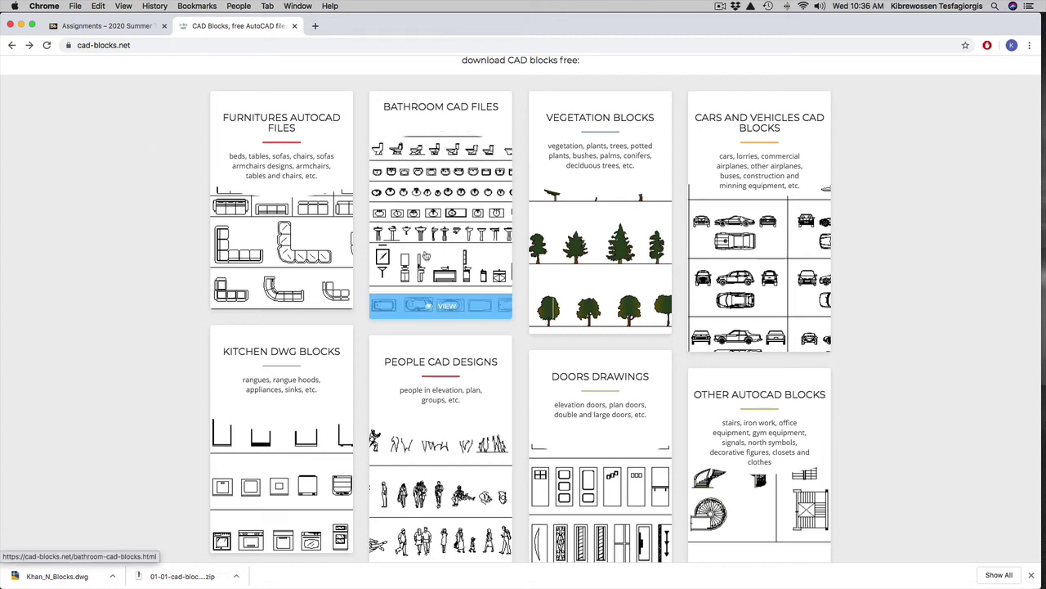
click(114, 576)
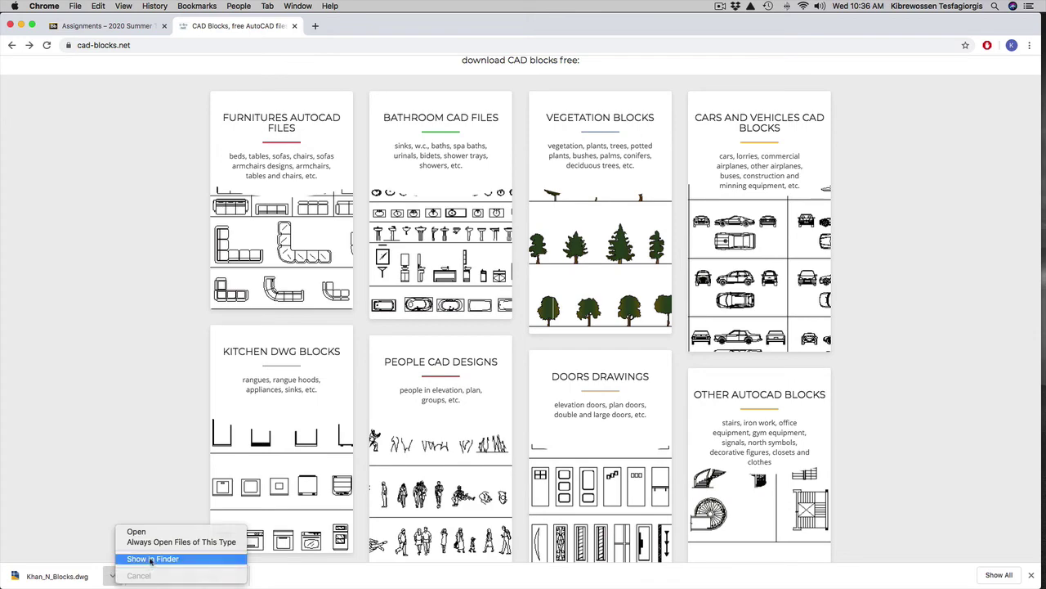
click(151, 559)
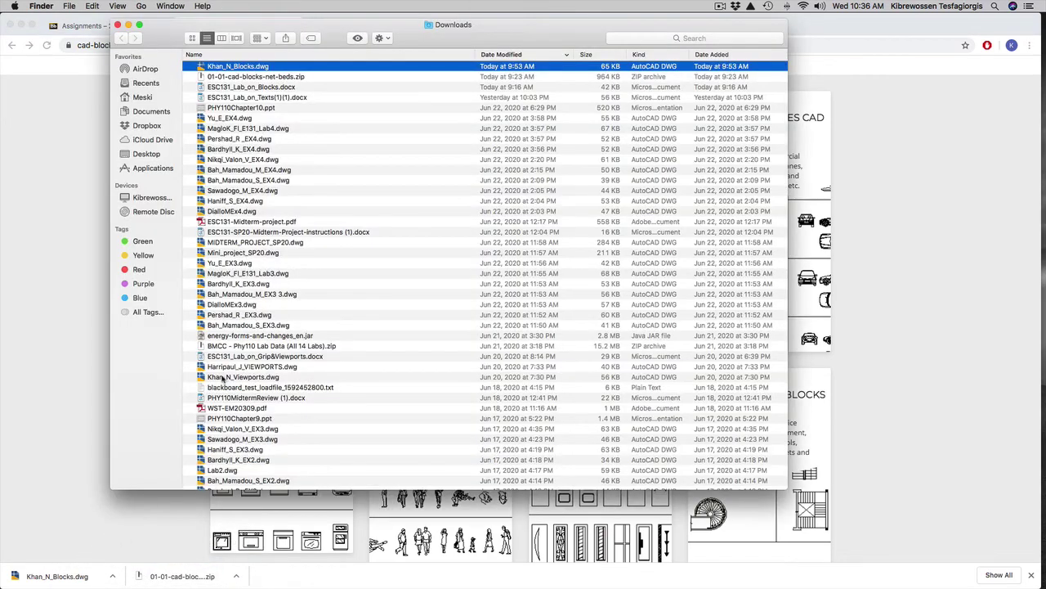
click(117, 25)
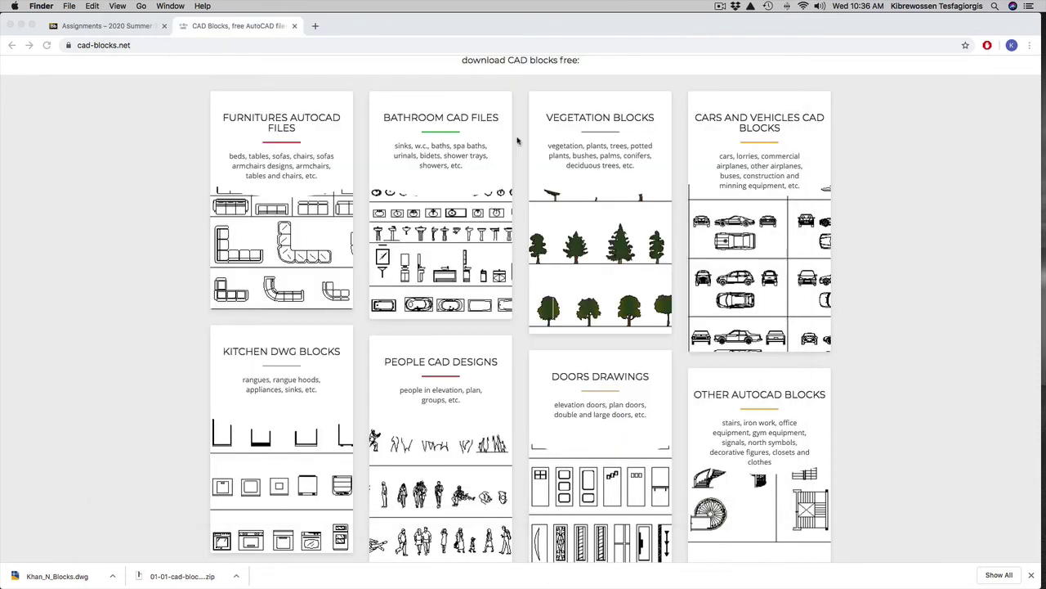
Open the Bathroom CAD Blocks category and download the baths block collection
click(441, 255)
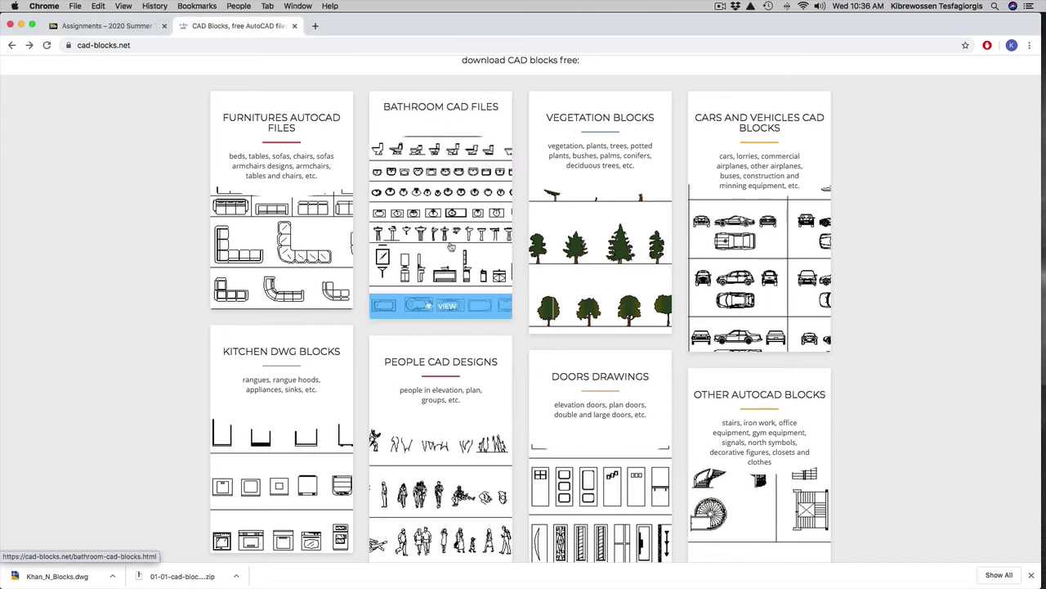
click(450, 247)
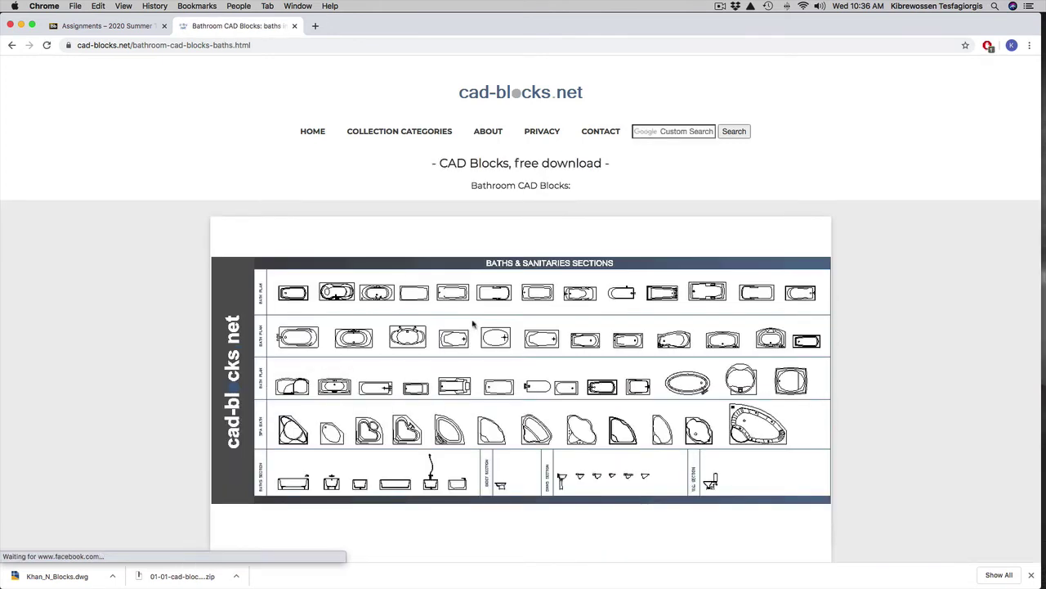
scroll(613, 325, down, 3)
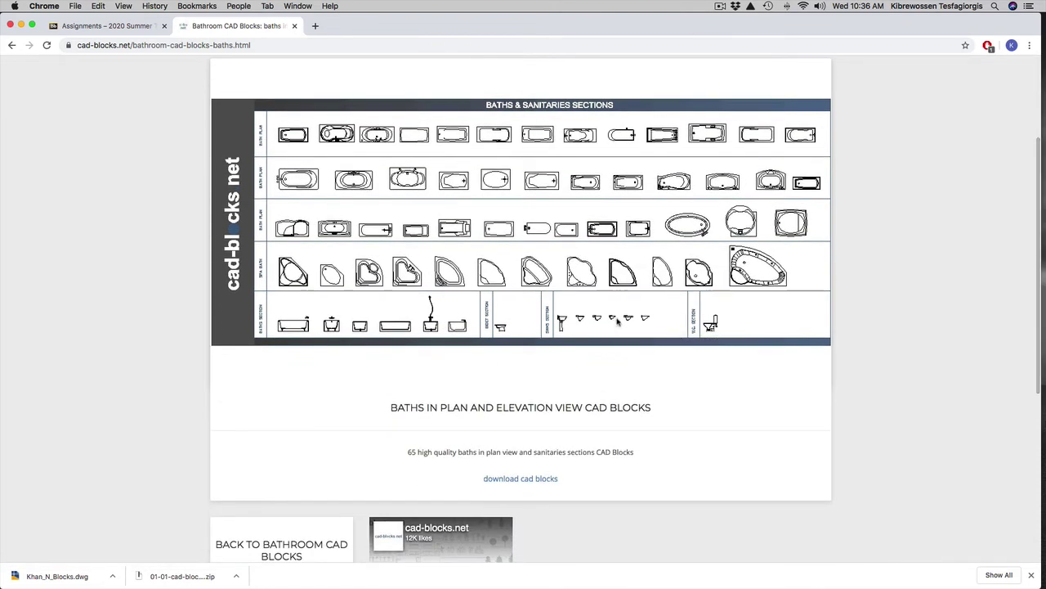
scroll(527, 479, down, 1)
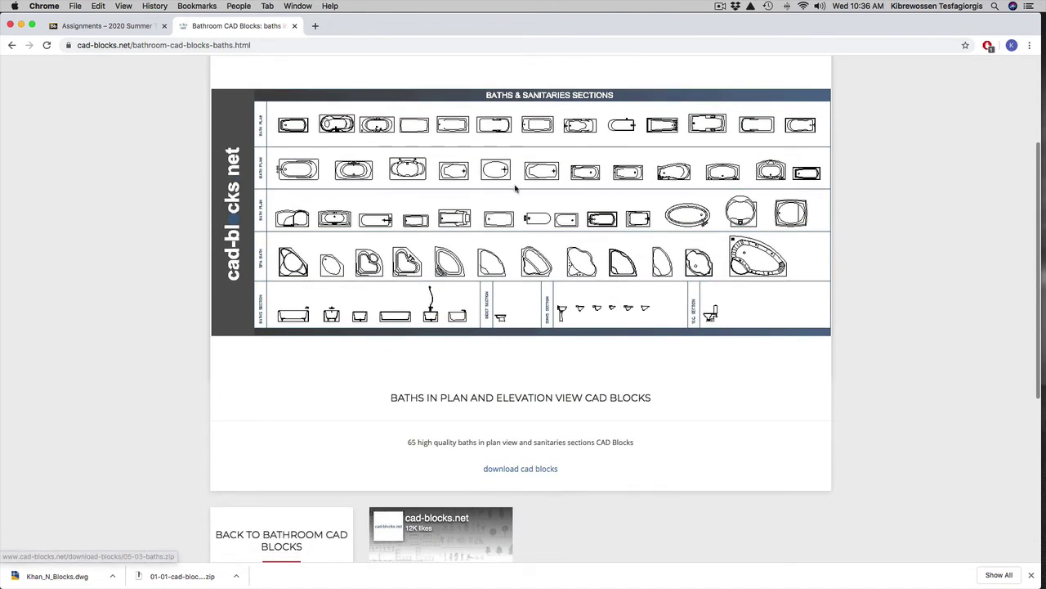
click(532, 470)
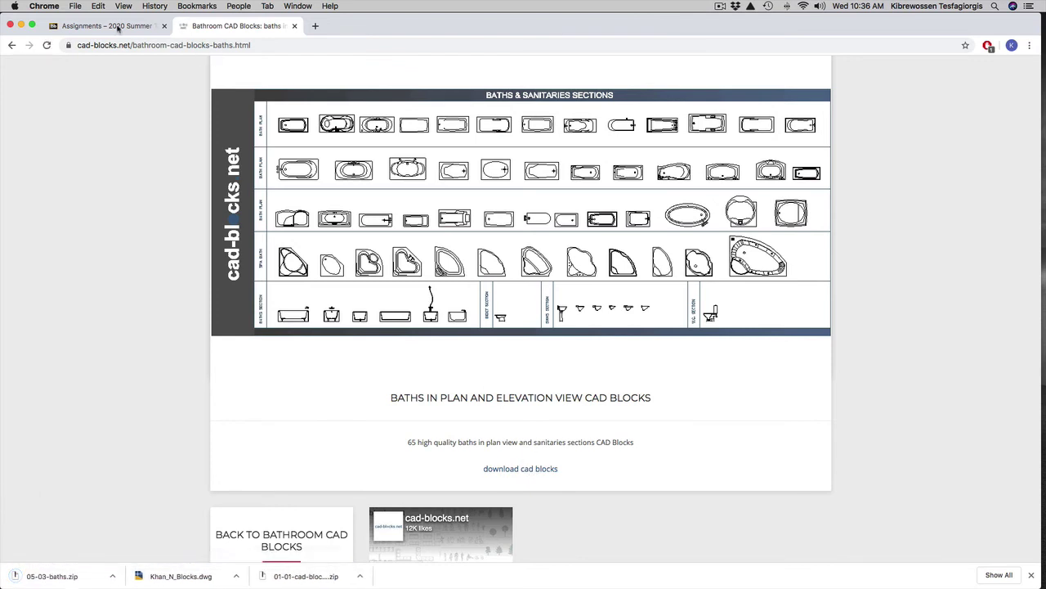
Download the sinks block collection from the bathroom categories
scroll(173, 133, up, 3)
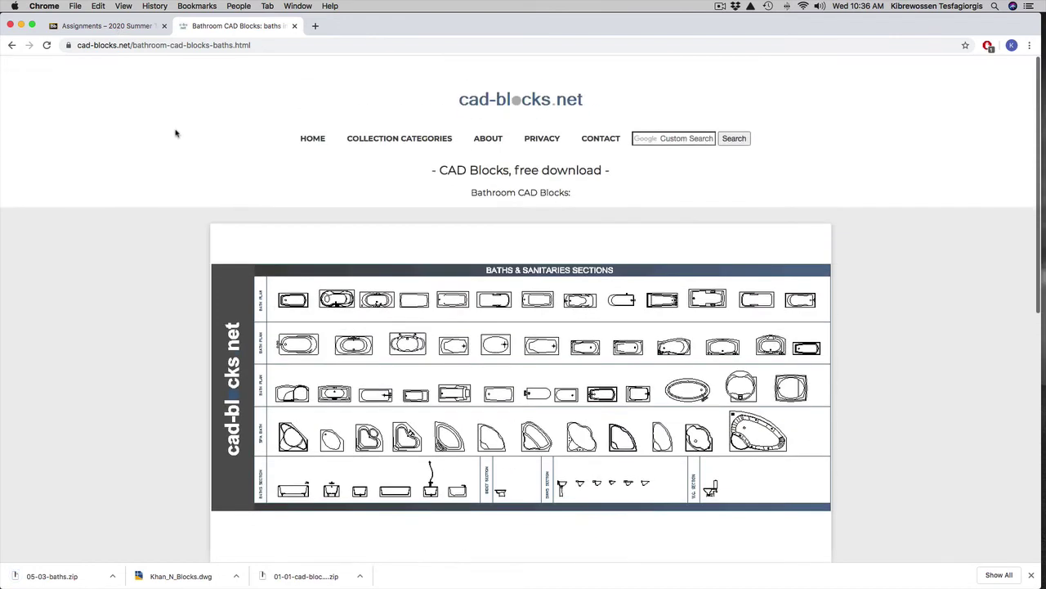
click(12, 46)
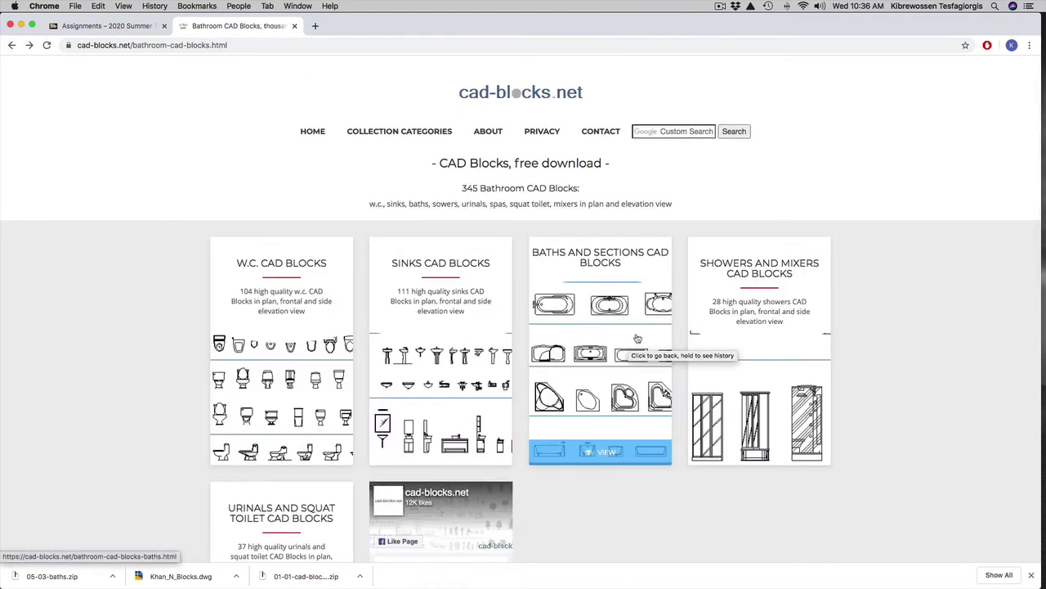
click(448, 375)
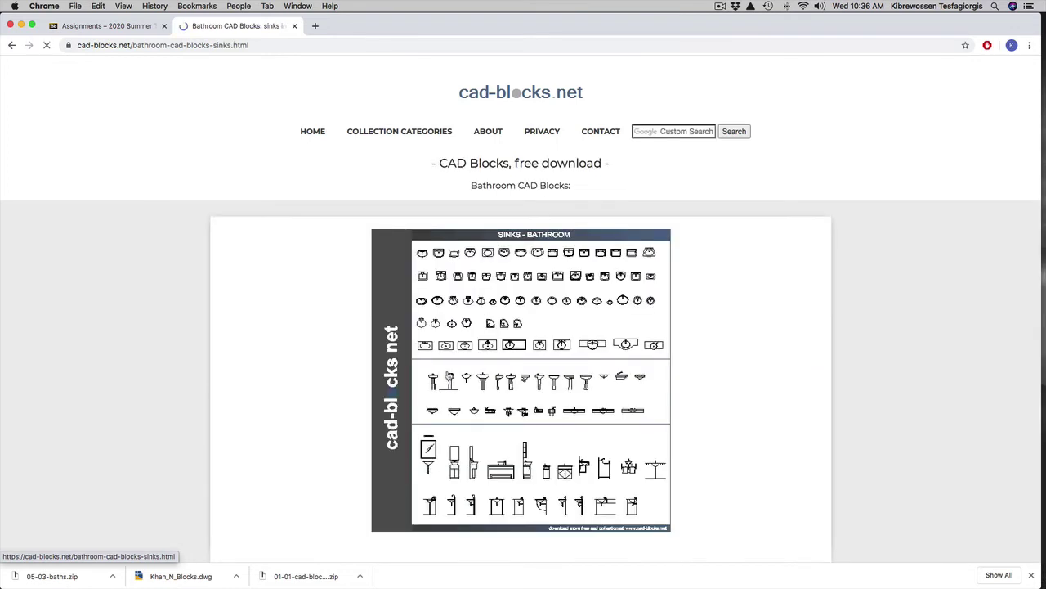
scroll(612, 336, down, 5)
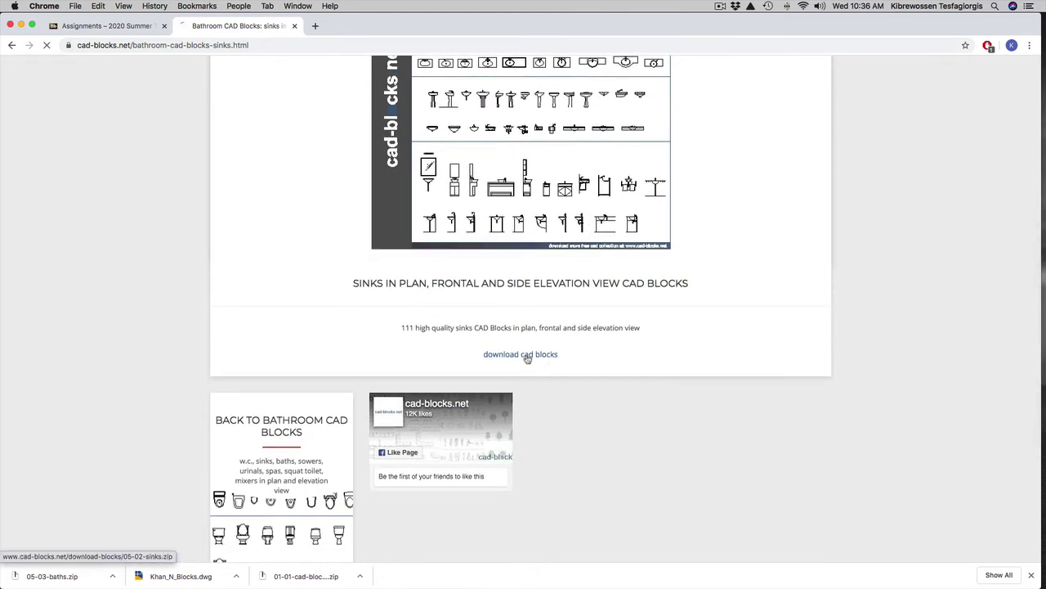
click(527, 355)
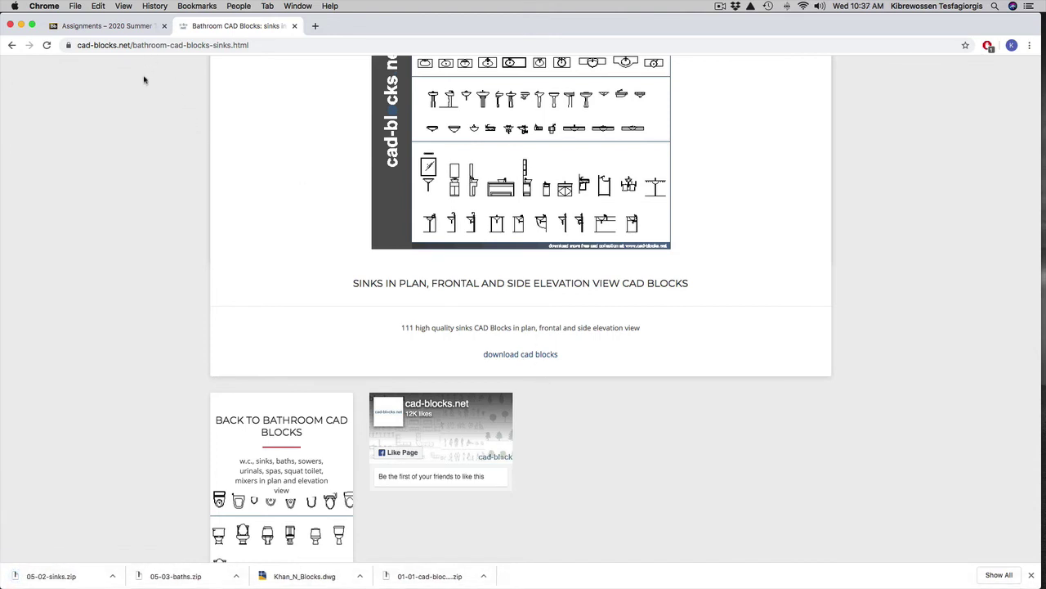
Return through the bathroom categories to the cad-blocks.net home page
click(12, 47)
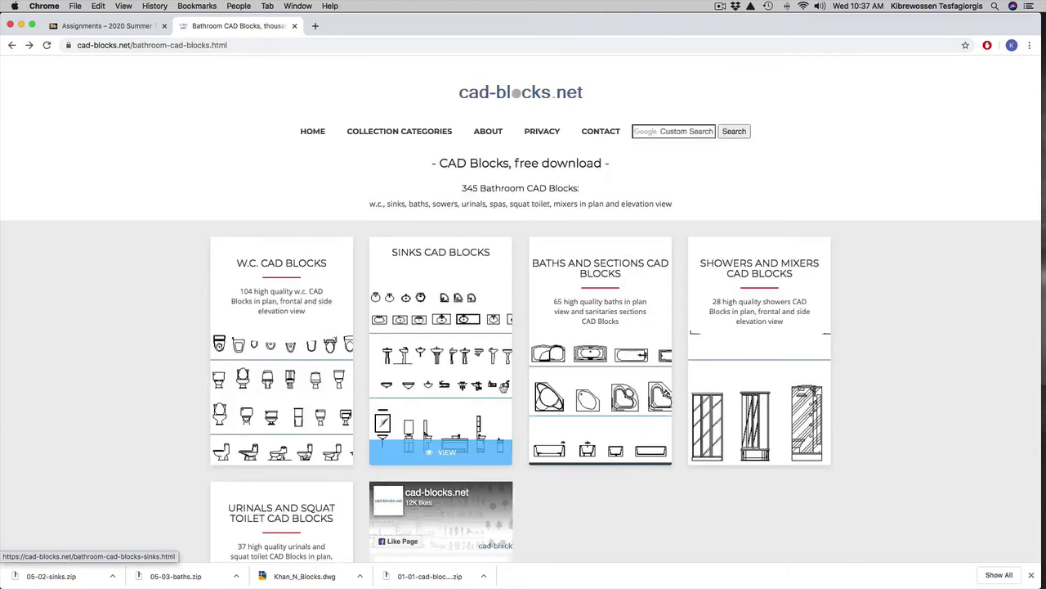
scroll(506, 382, down, 1)
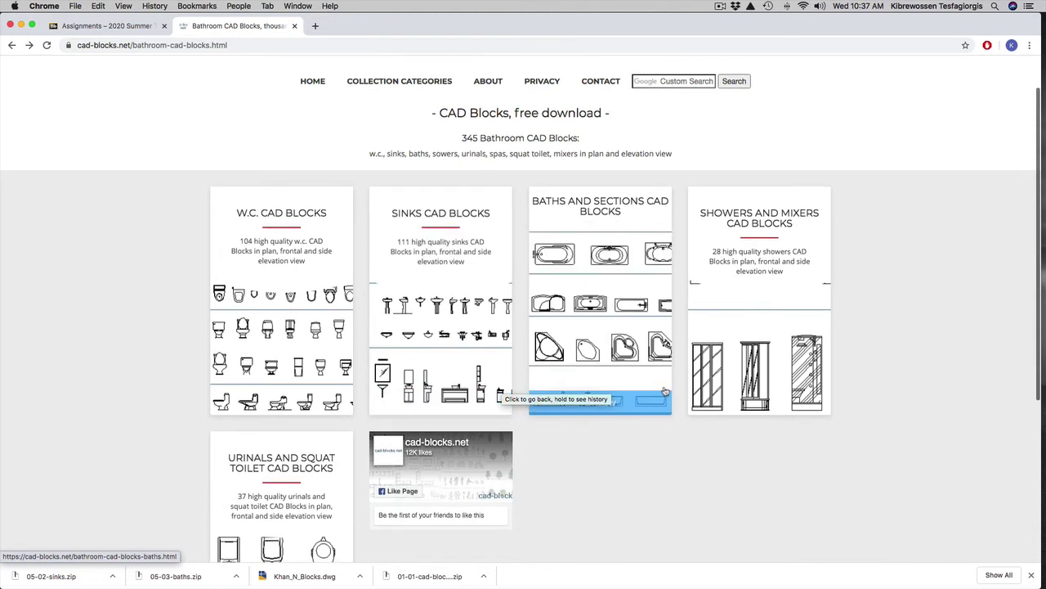
scroll(712, 374, down, 5)
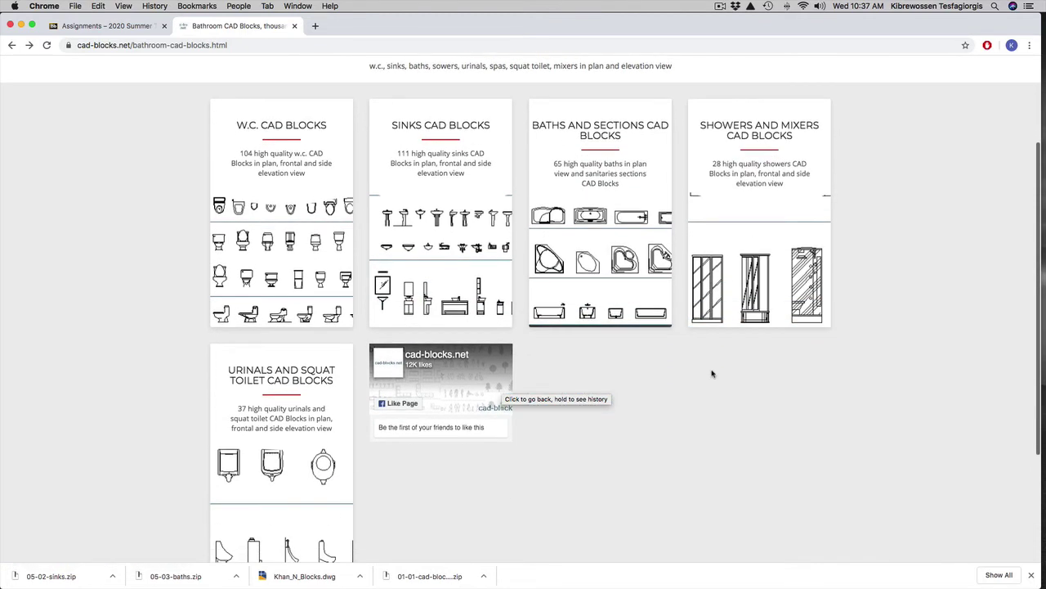
scroll(687, 366, up, 4)
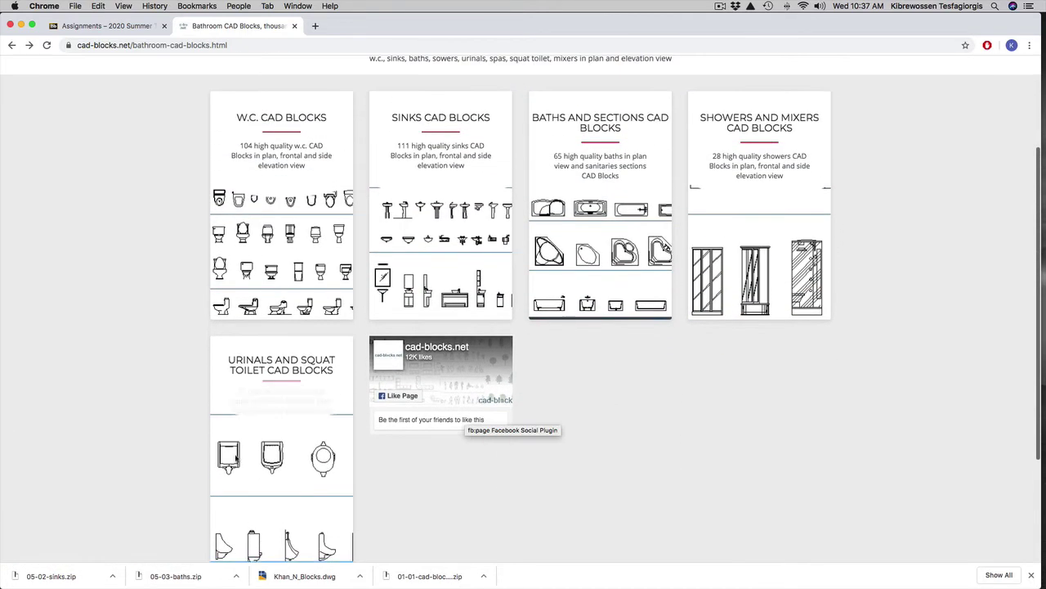
click(11, 45)
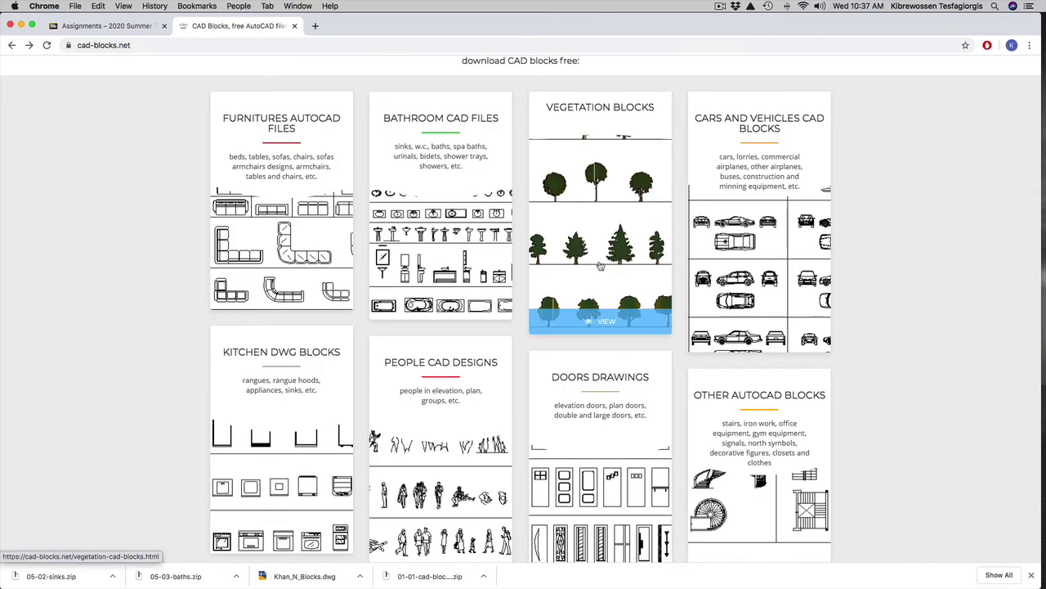
Open the Furnitures category and preview the Beds Plan collection
click(278, 241)
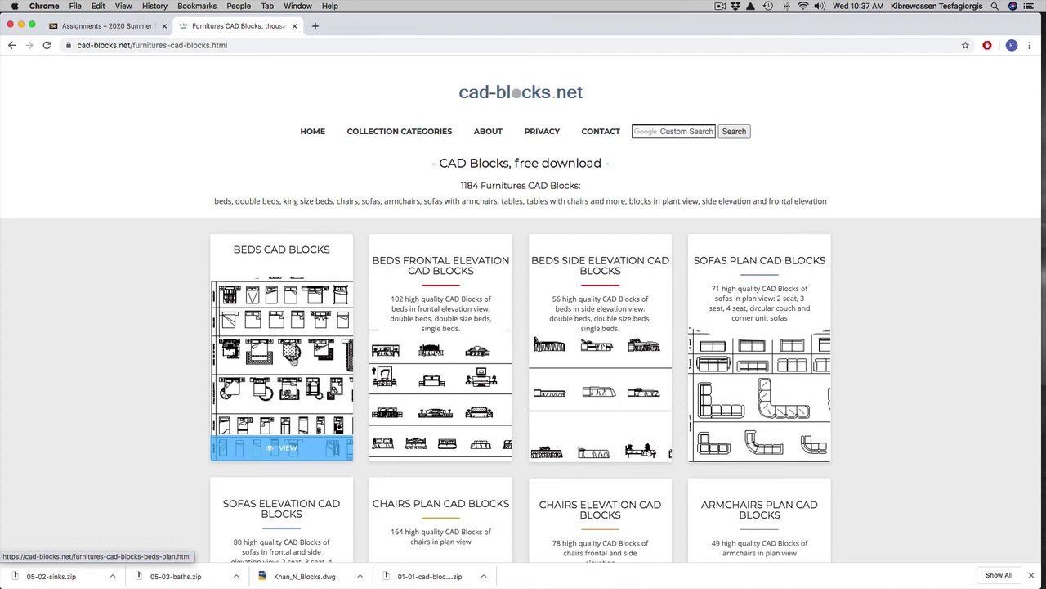
click(292, 360)
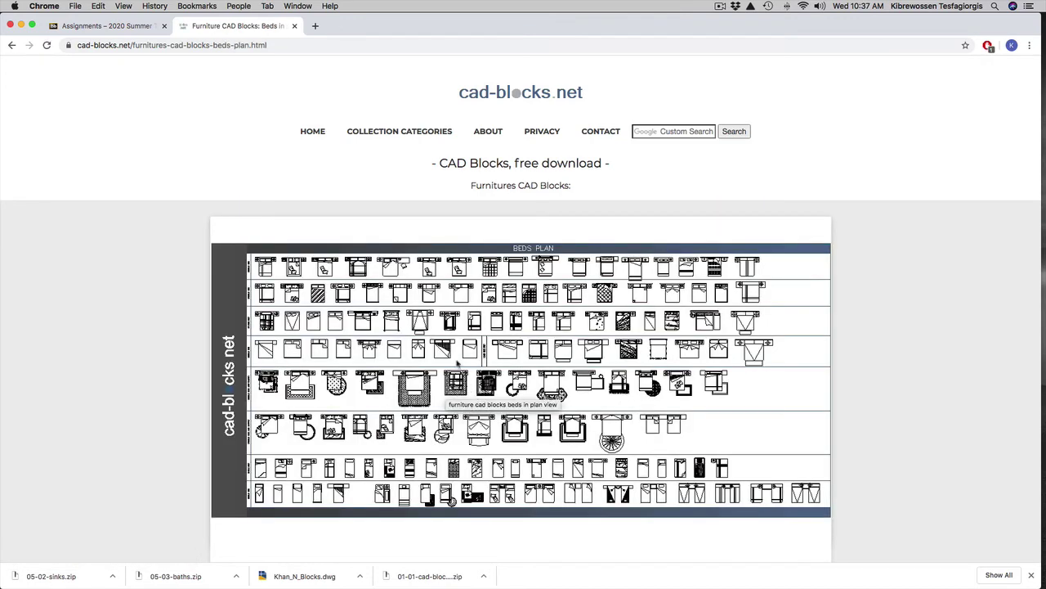
click(12, 47)
Download the Chairs Plan collection of 164 plan-view chair blocks
scroll(417, 339, down, 3)
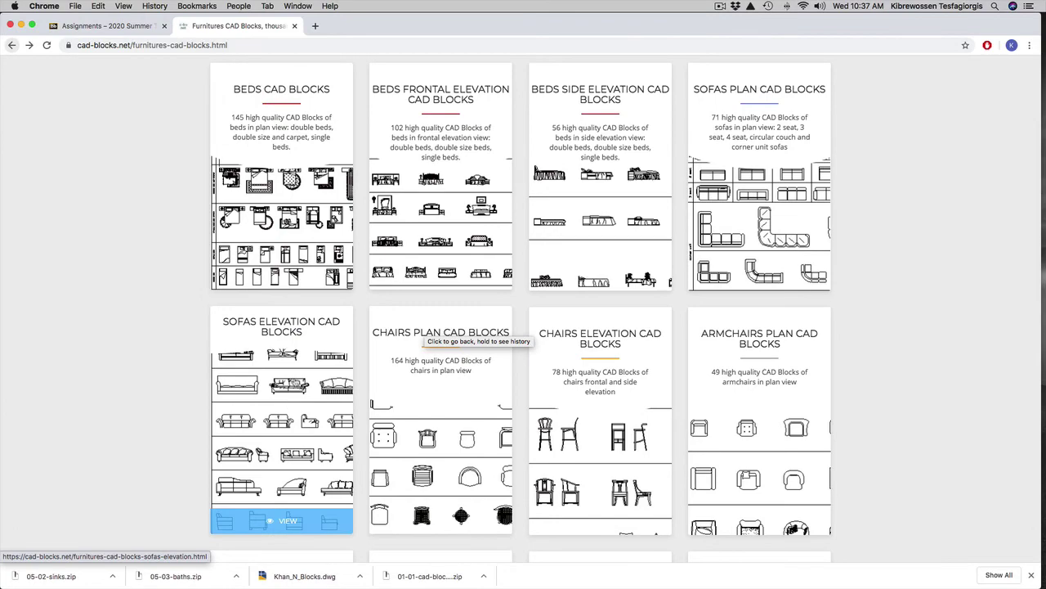
mouse_move(426, 442)
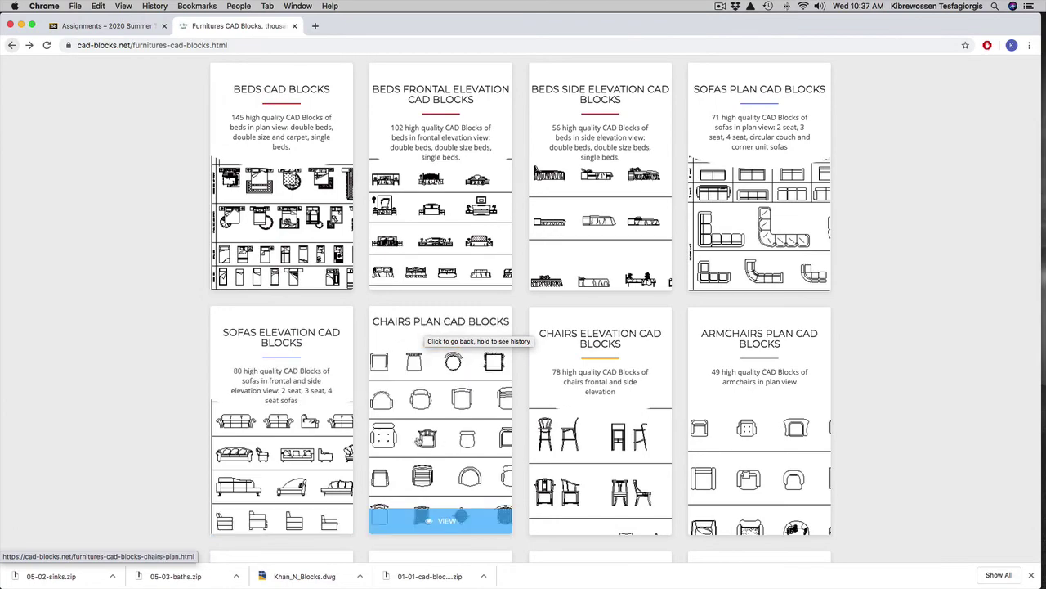
scroll(425, 464, down, 4)
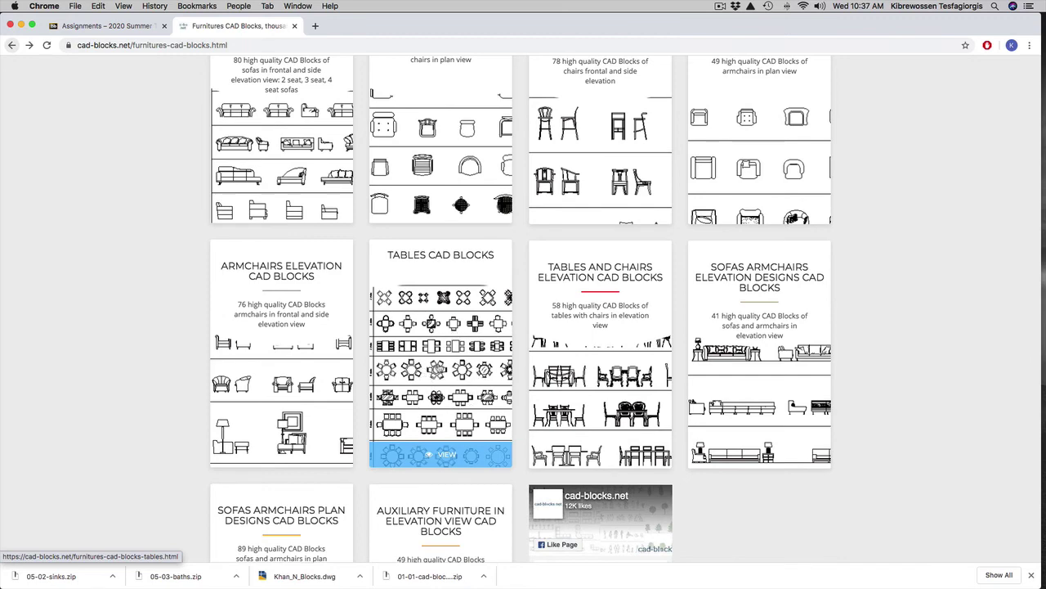
scroll(437, 364, down, 3)
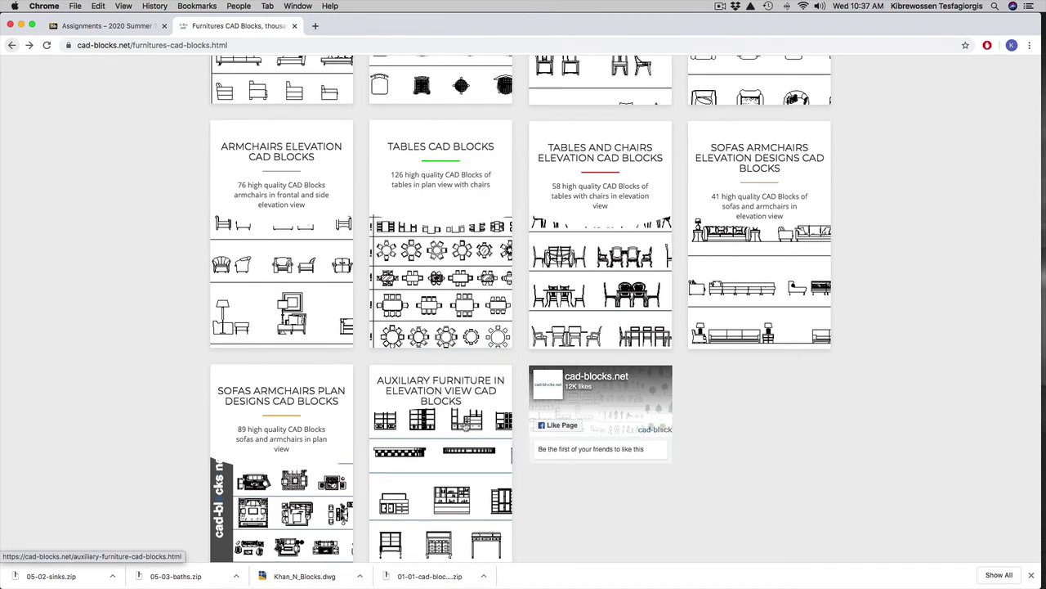
scroll(467, 417, up, 1)
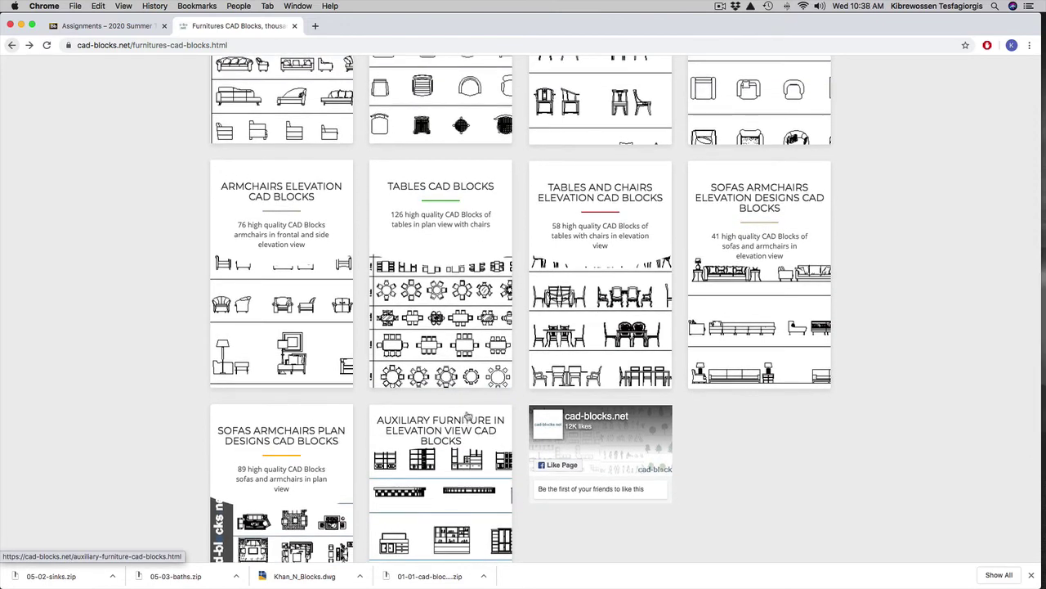
scroll(468, 416, up, 3)
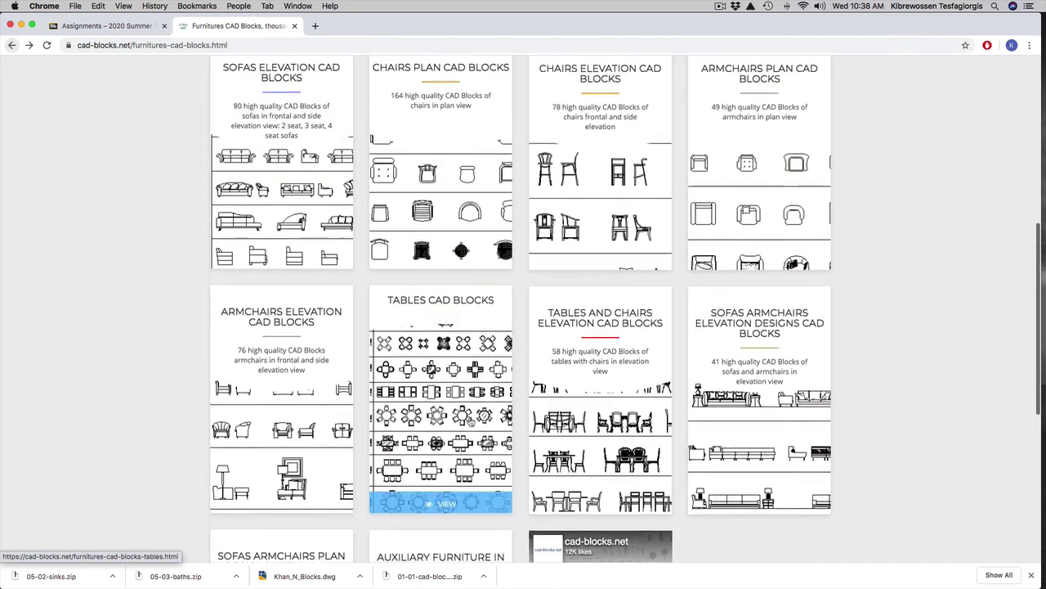
scroll(447, 229, up, 1)
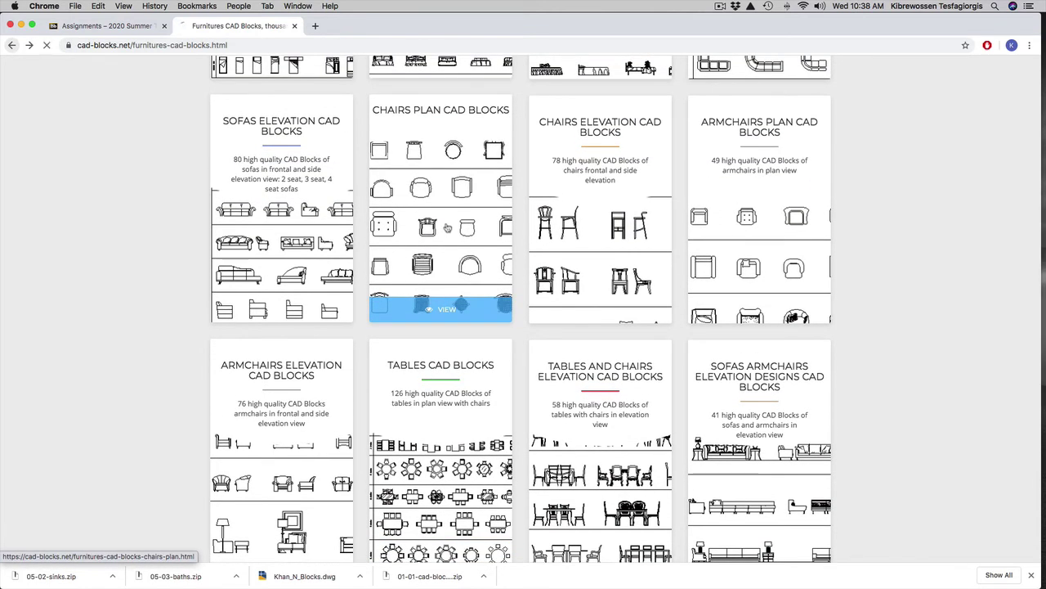
scroll(517, 356, down, 5)
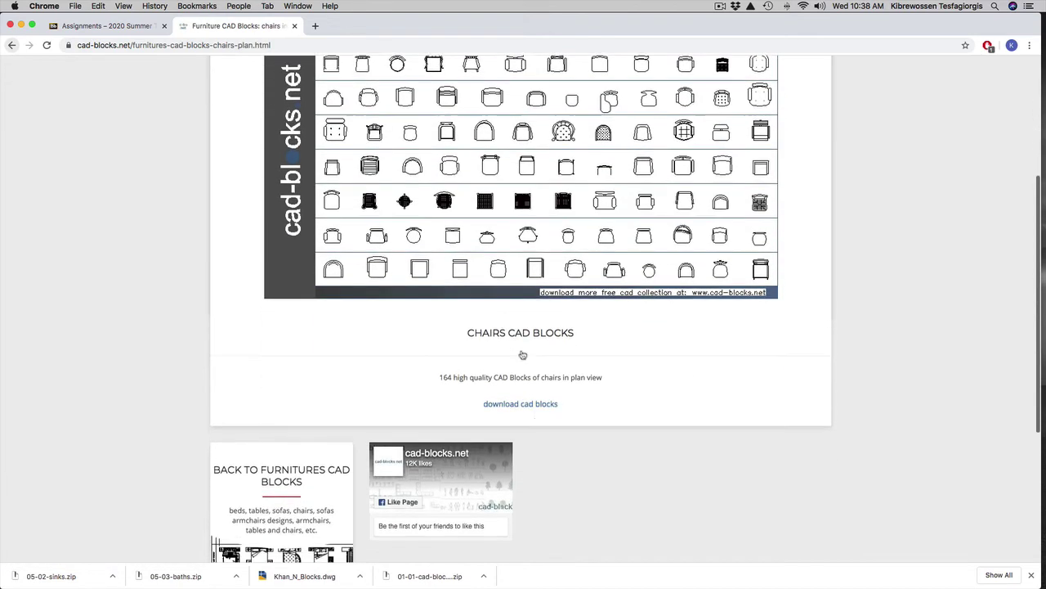
click(533, 384)
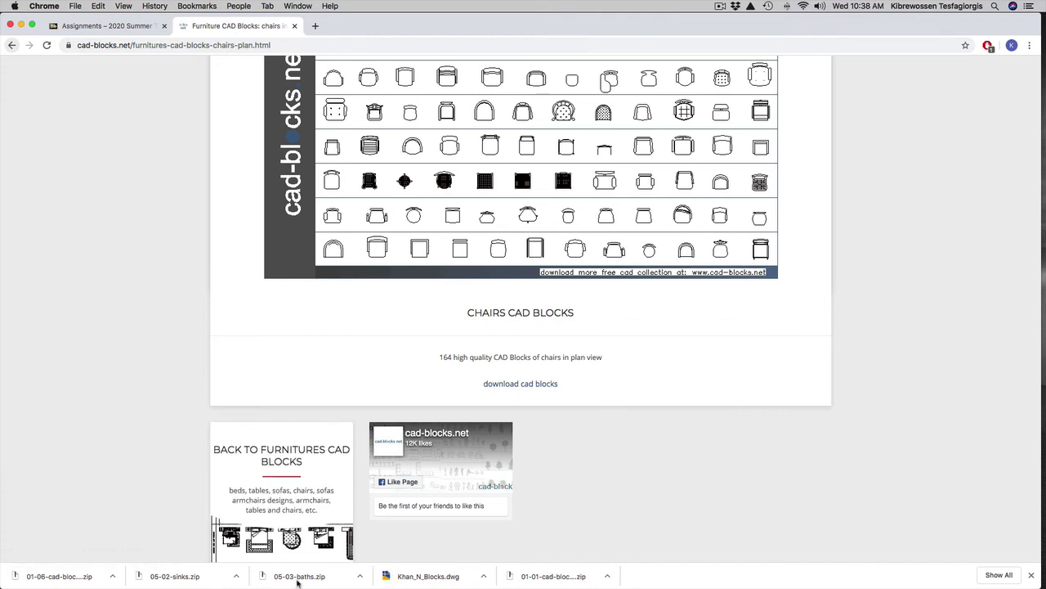
Unzip the downloaded baths, sinks and plan-chairs archives from the Downloads stack
mouse_move(361, 585)
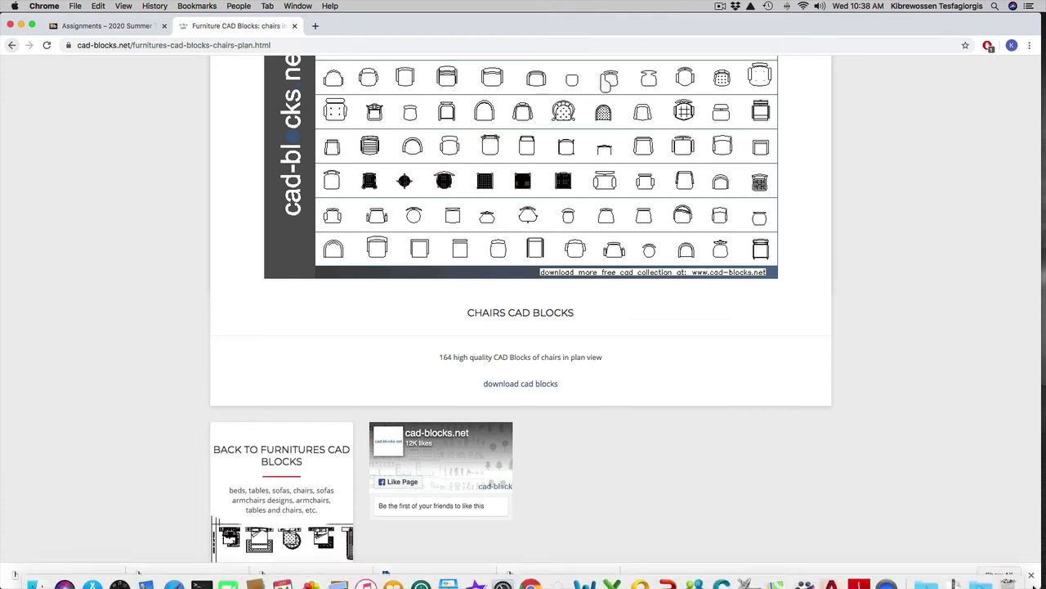
click(953, 570)
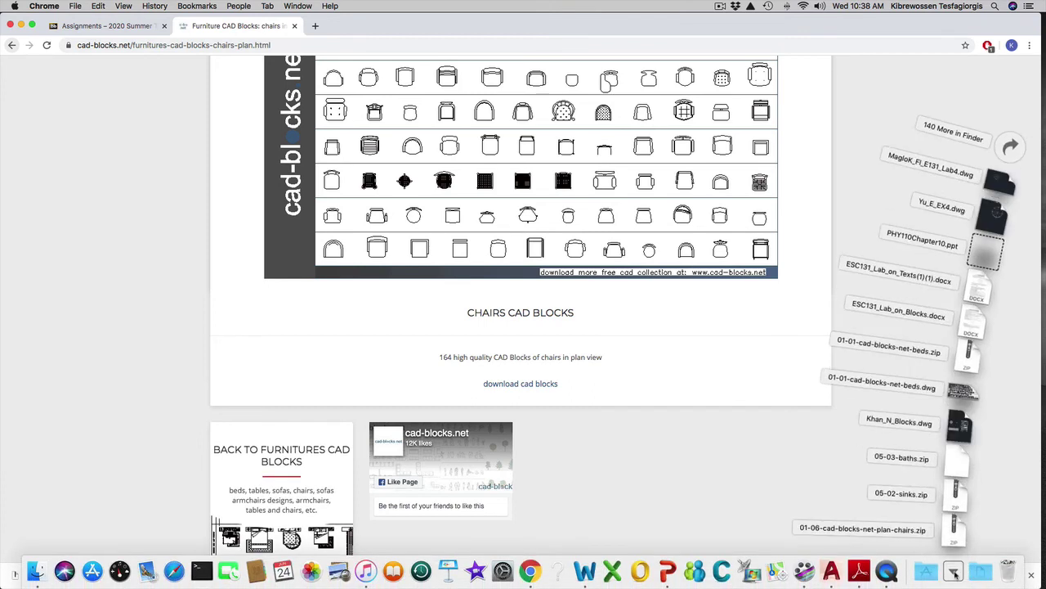
click(962, 470)
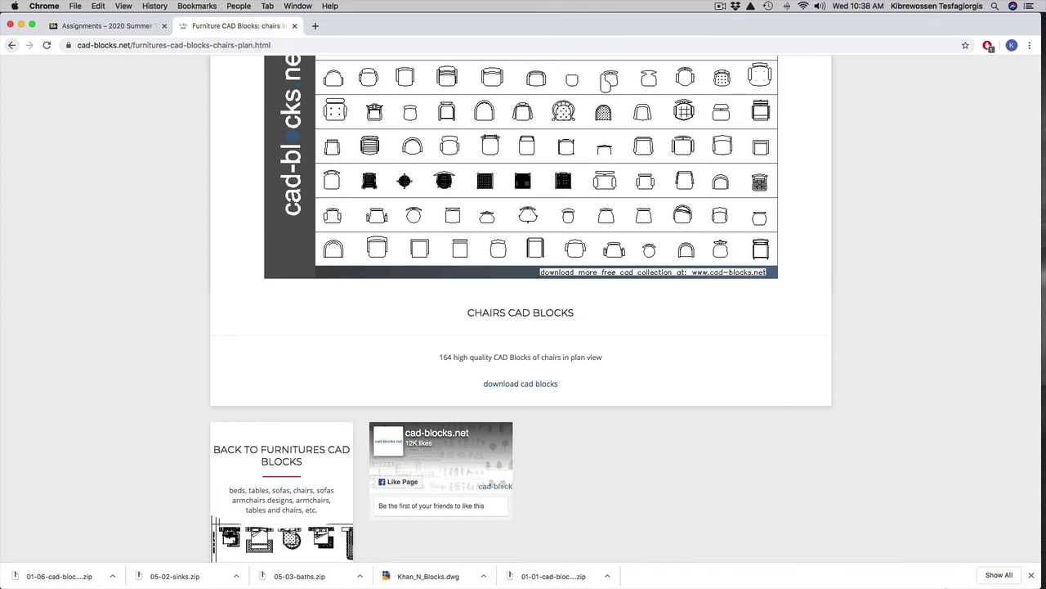
click(955, 572)
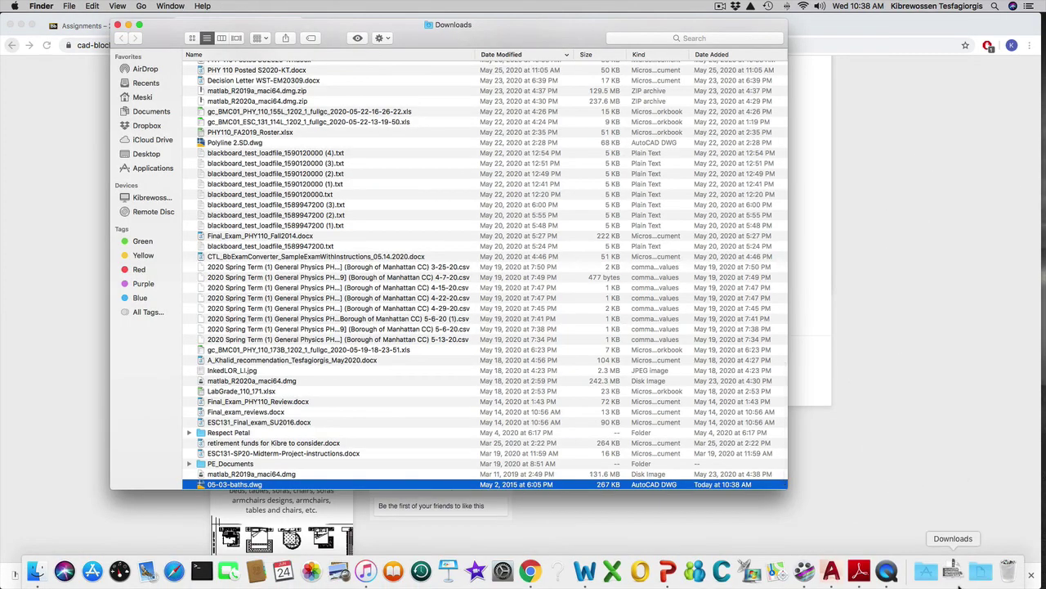
click(955, 573)
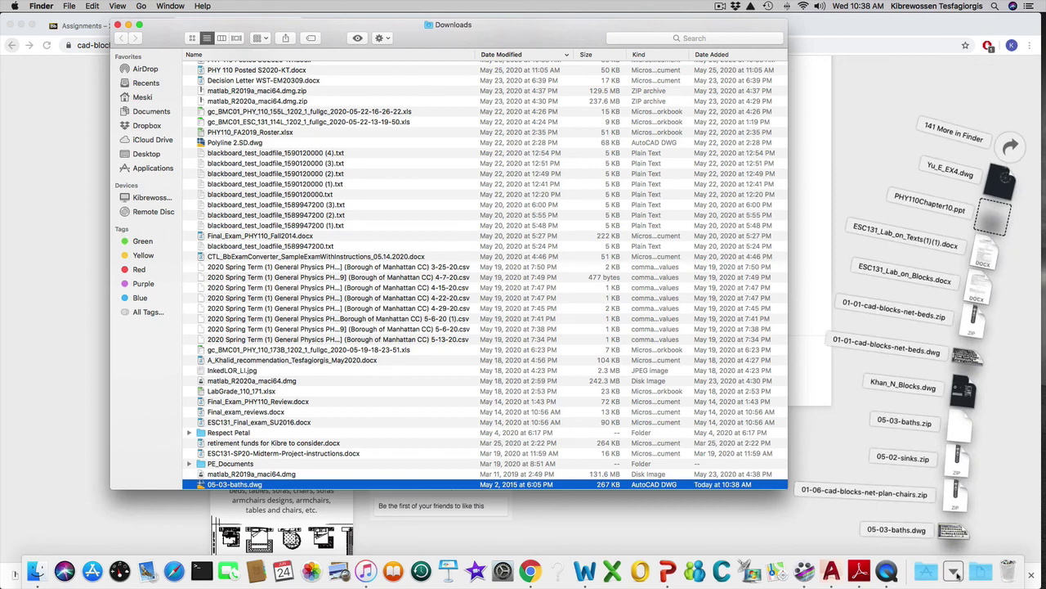
click(960, 461)
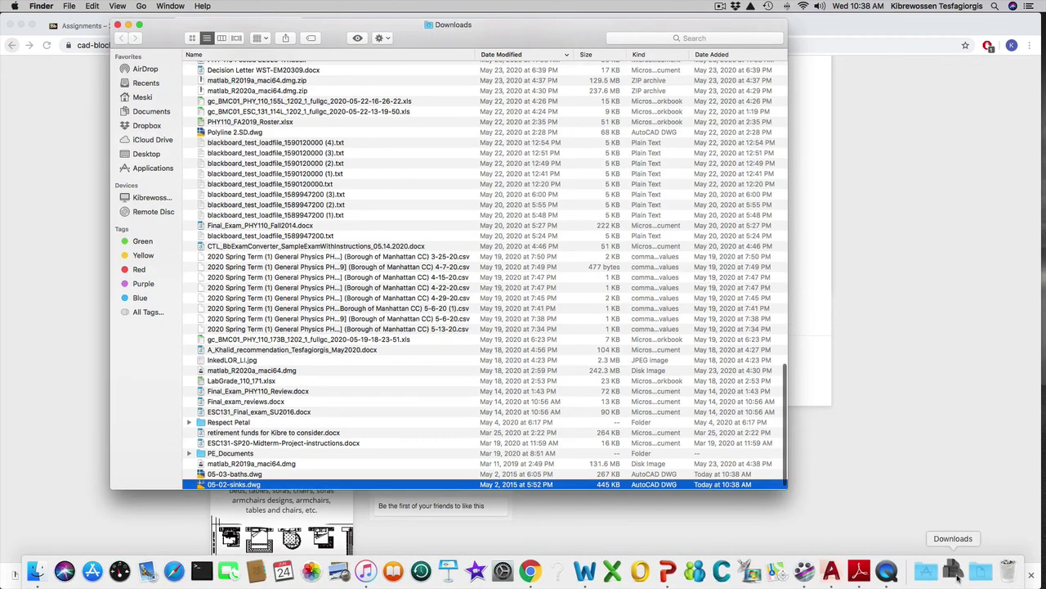
click(955, 574)
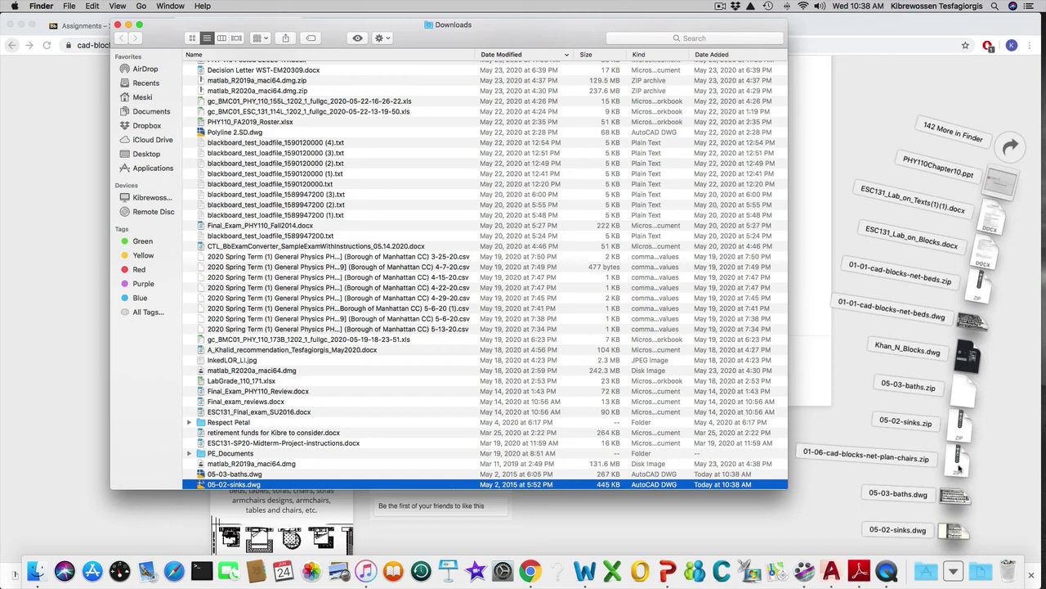
click(959, 463)
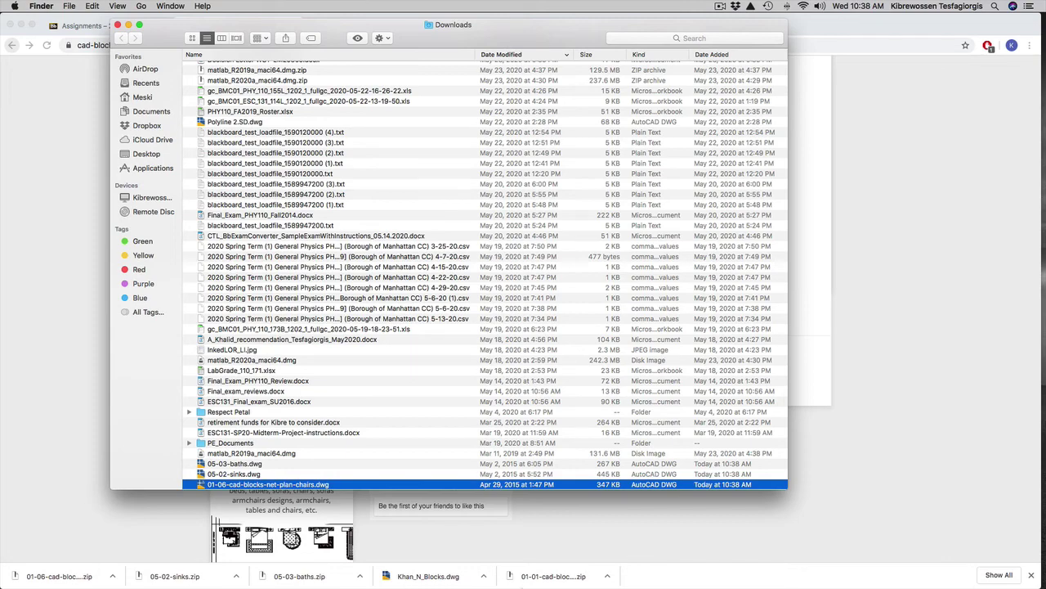
Switch back to the AutoCAD 2019 floor plan through Mission Control
mouse_move(529, 571)
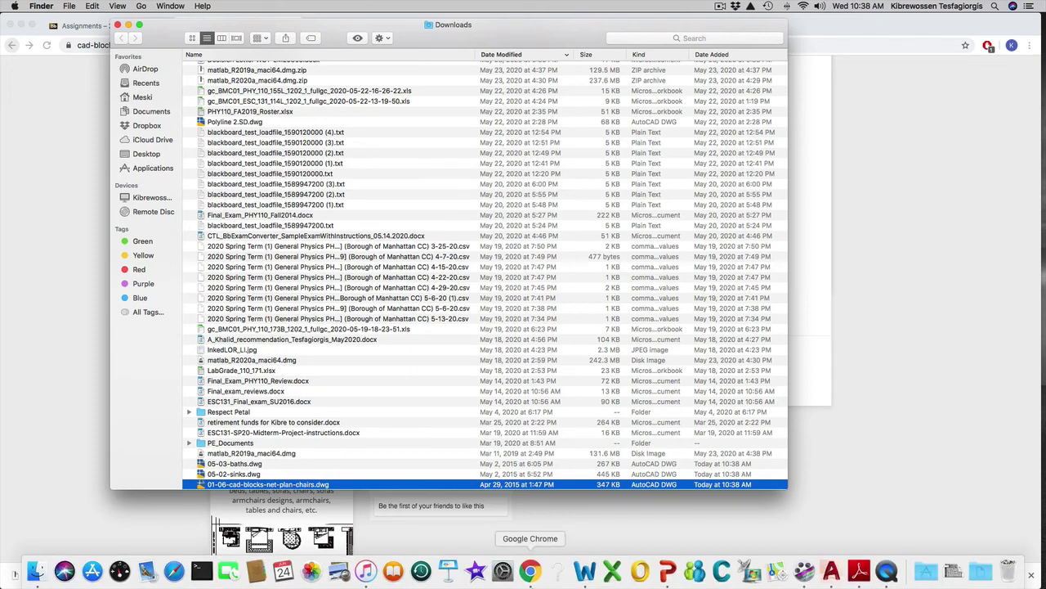
key(ctrl+Up)
mouse_move(529, 5)
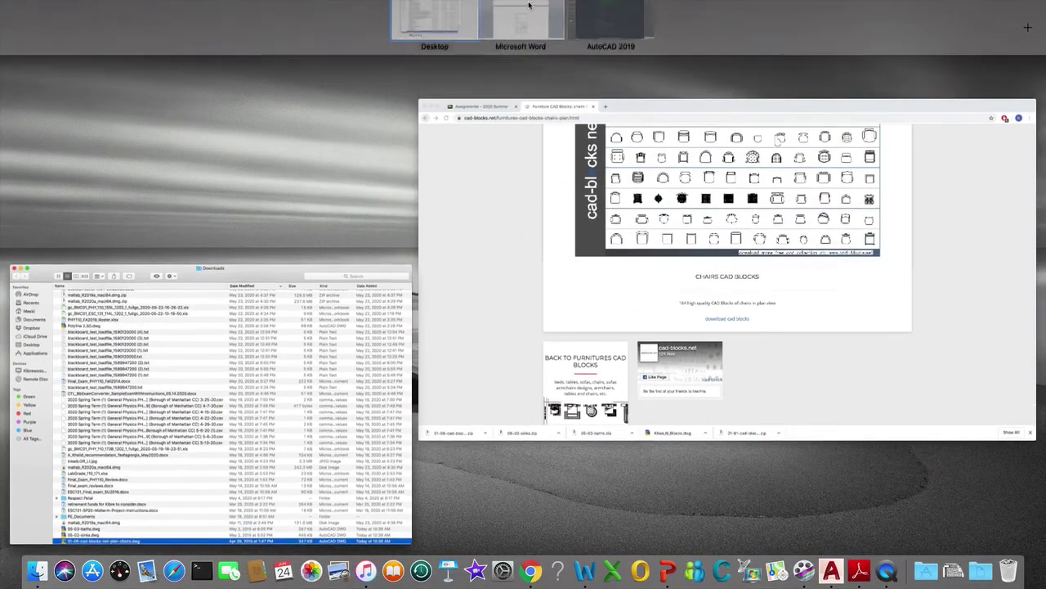
click(626, 37)
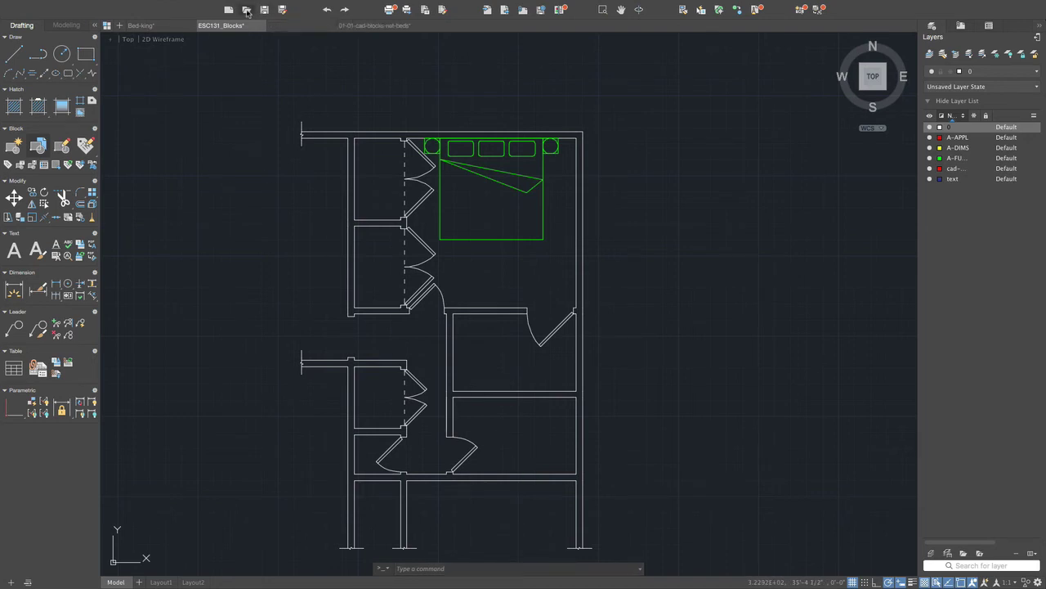
Open 05-03-baths.dwg, 05-02-sinks.dwg and 01-06-cad-blocks-net-plan-chairs.dwg together, accepting each Student Version warning
click(247, 11)
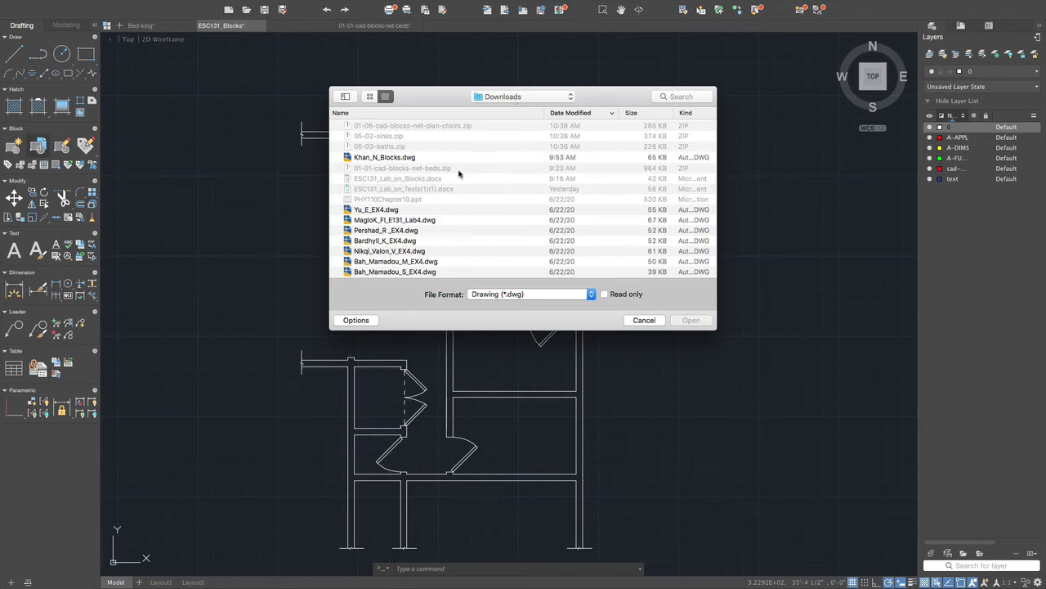
scroll(460, 172, up, 1)
scroll(459, 172, down, 5)
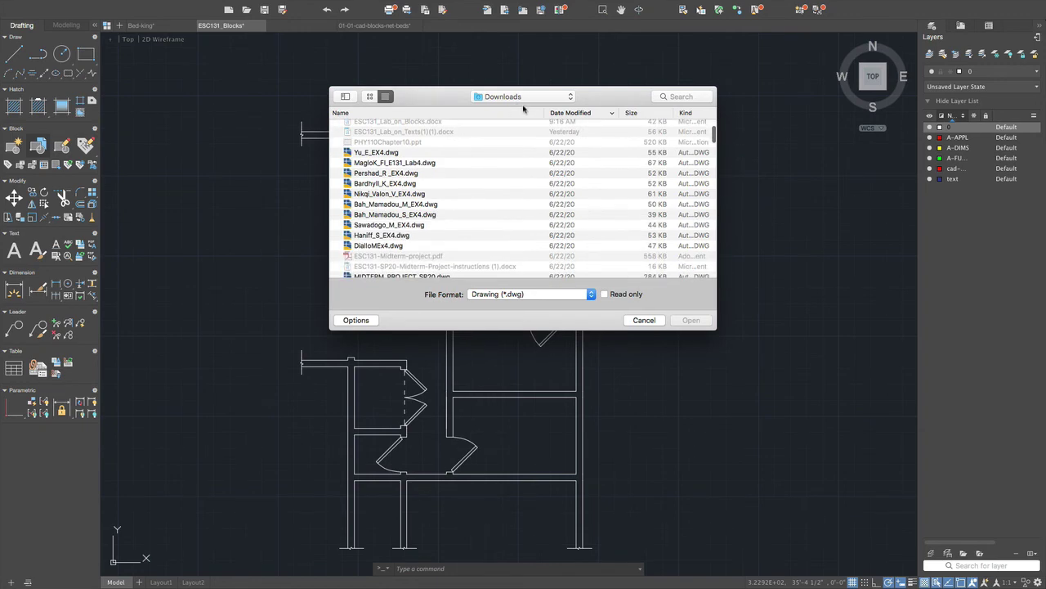
scroll(485, 199, down, 1)
scroll(485, 199, down, 15)
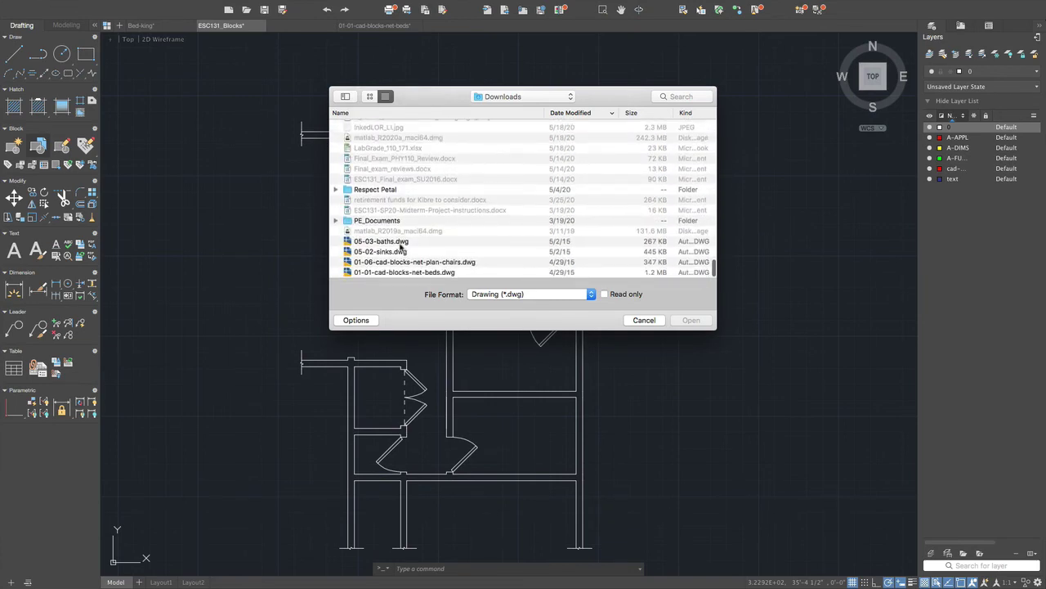
click(401, 243)
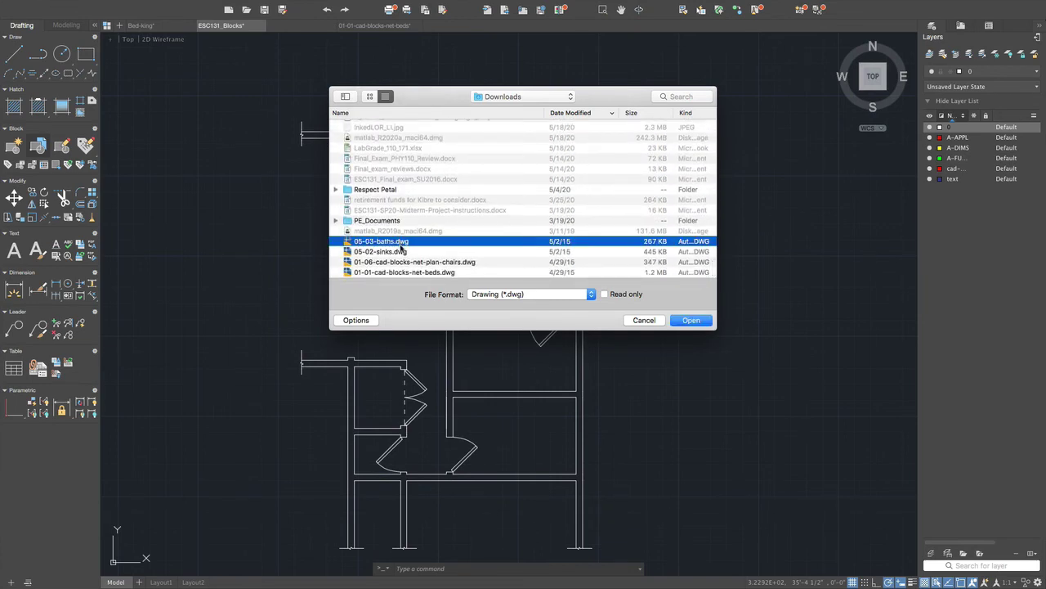
shift+click(400, 251)
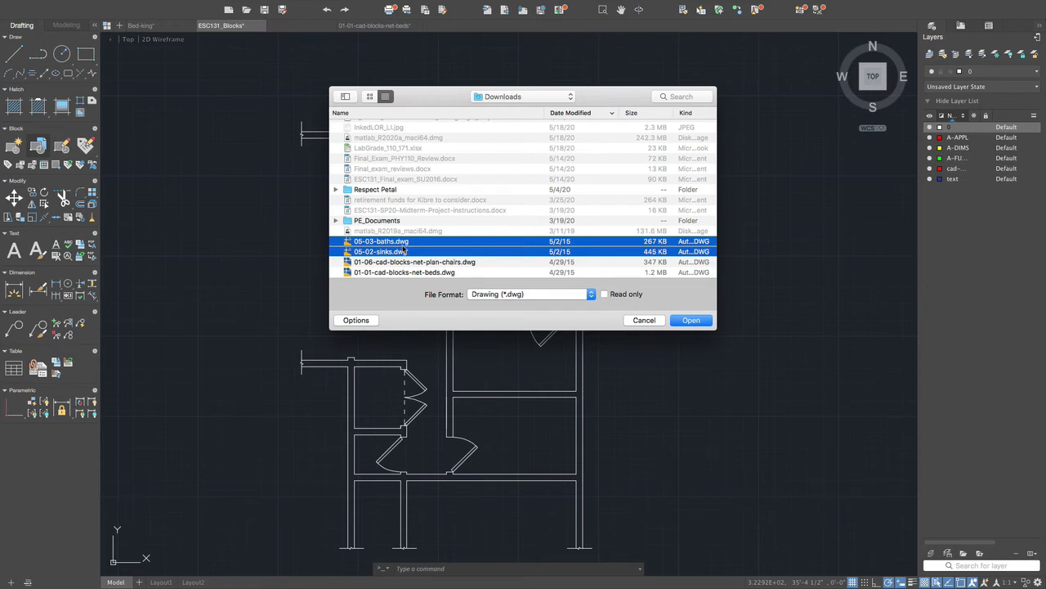
shift+click(497, 261)
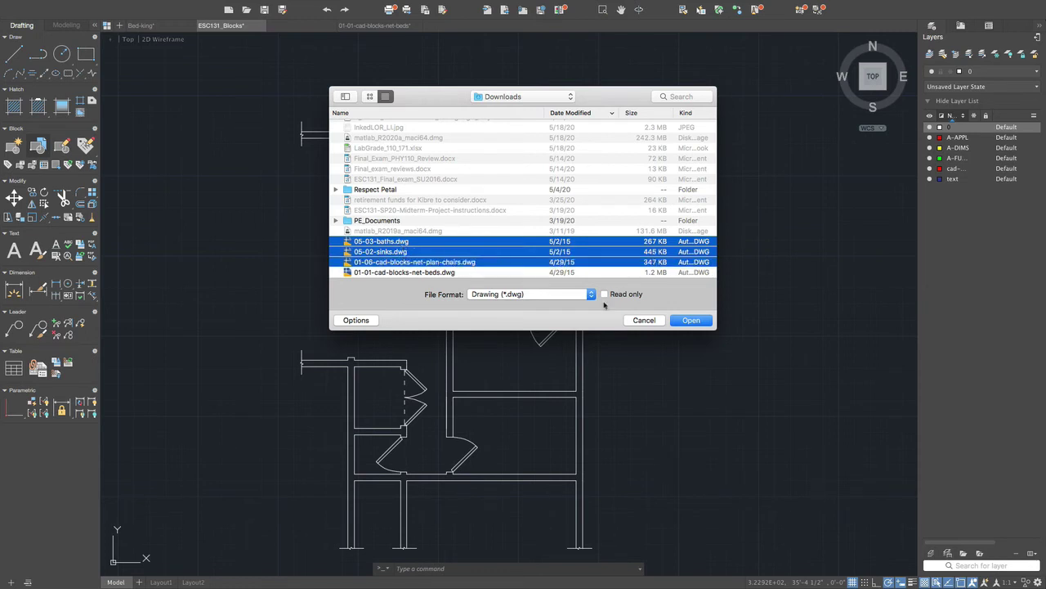
click(689, 321)
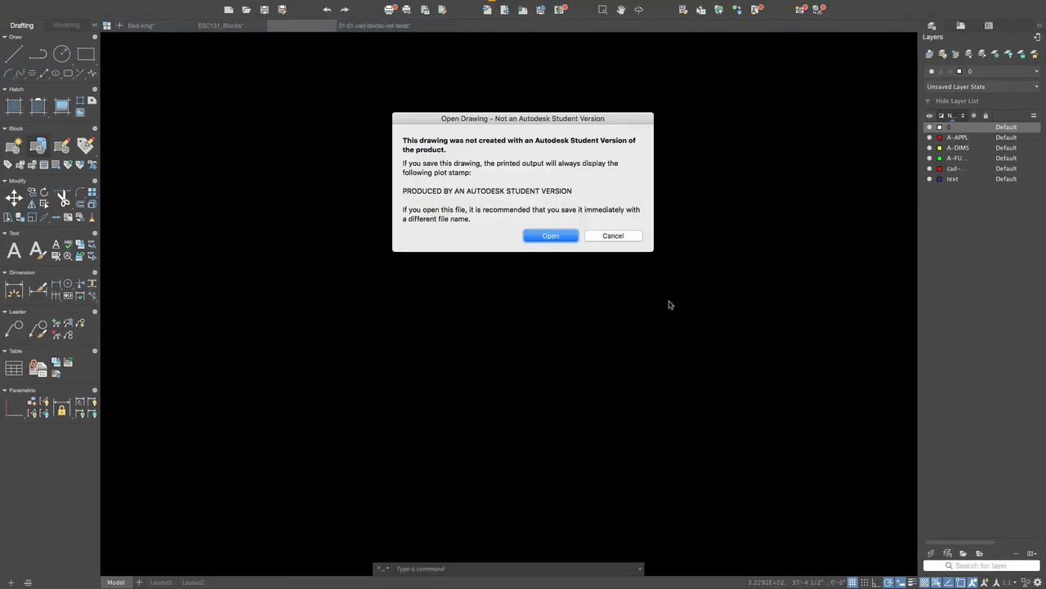
click(556, 237)
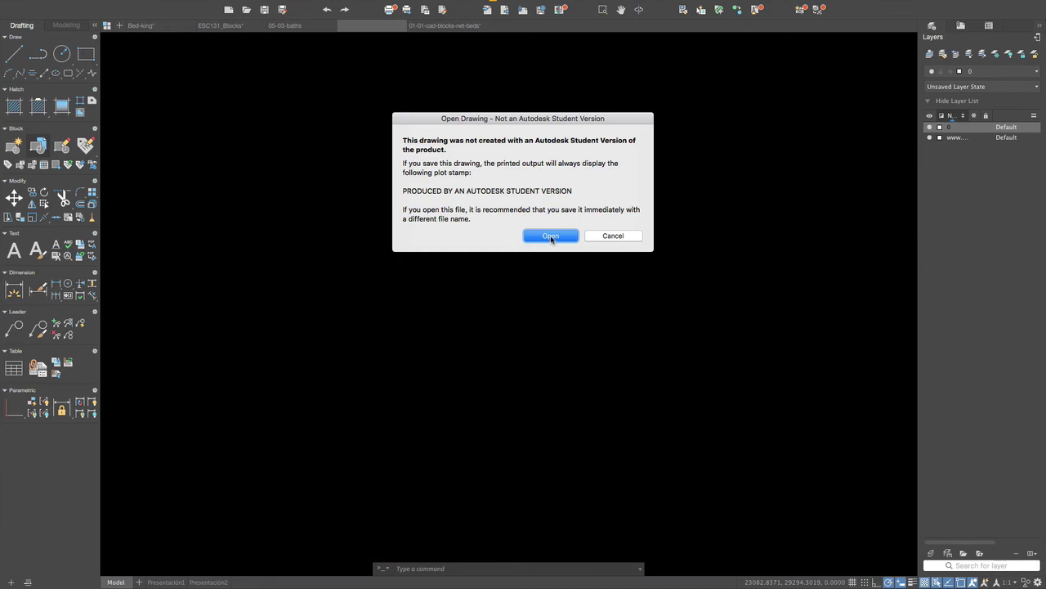
click(552, 237)
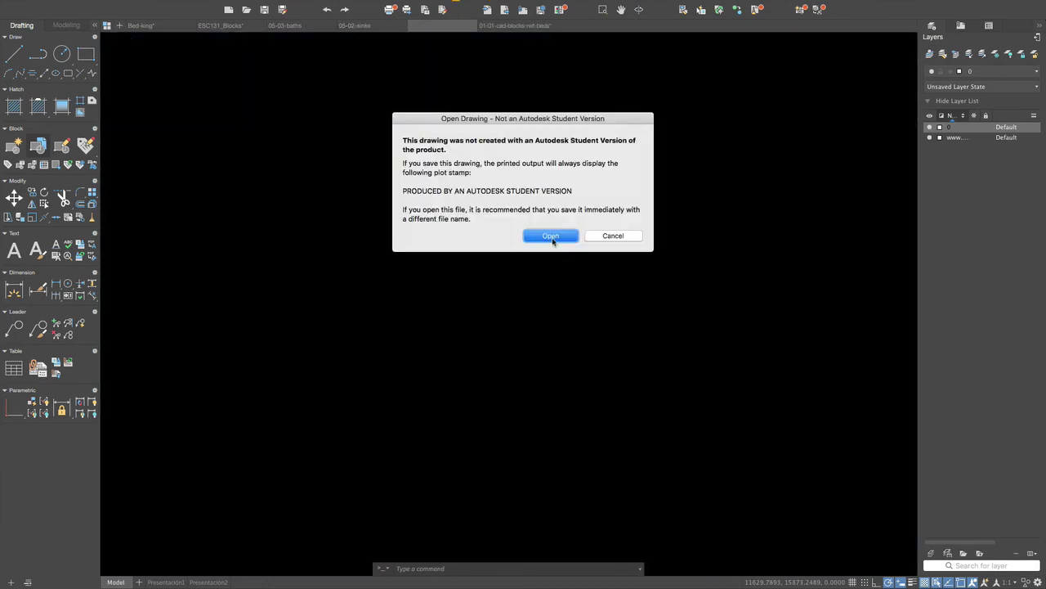
click(552, 237)
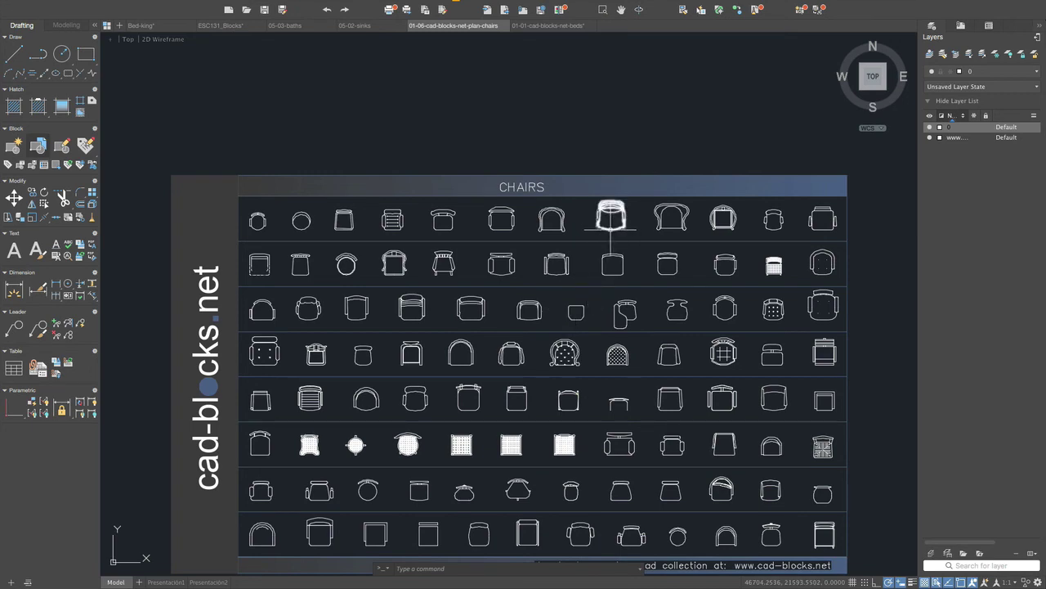
Copy a top-row chair block from the CHAIRS sheet and go back to the ESC131_Blocks tab
click(611, 229)
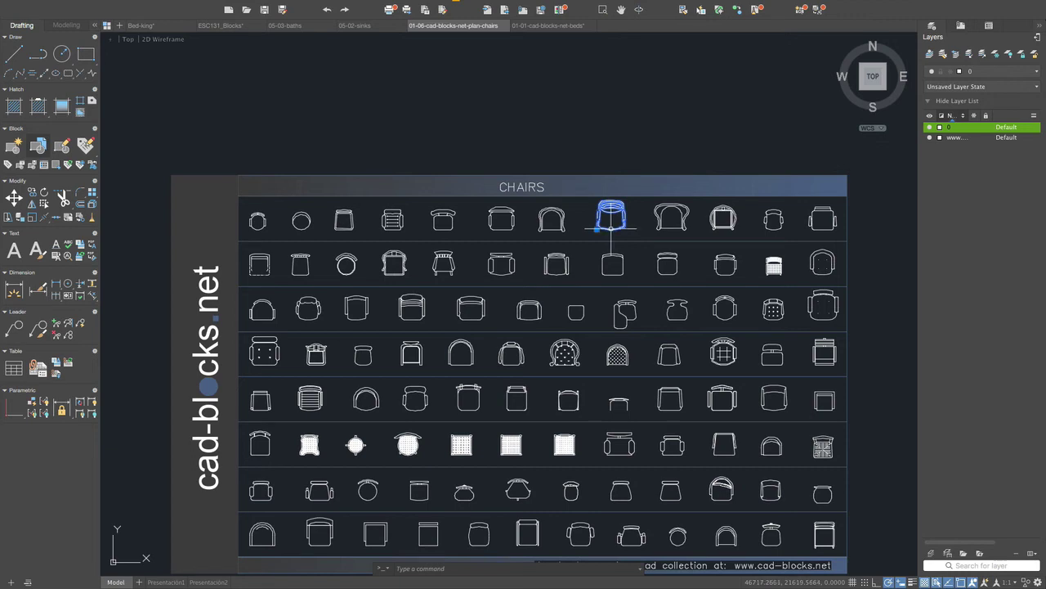
right_click(613, 229)
click(630, 170)
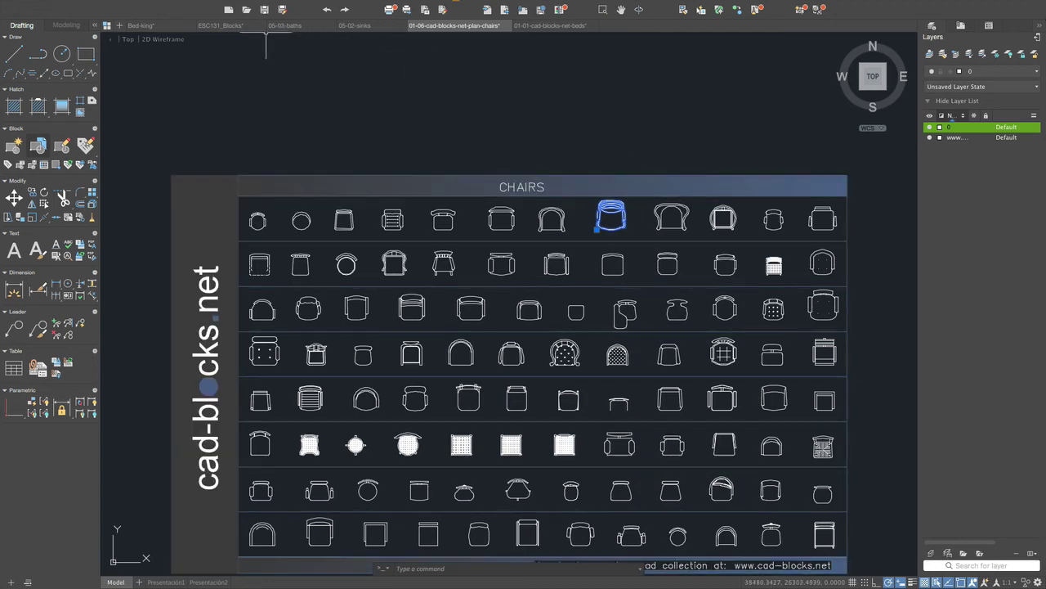
click(241, 28)
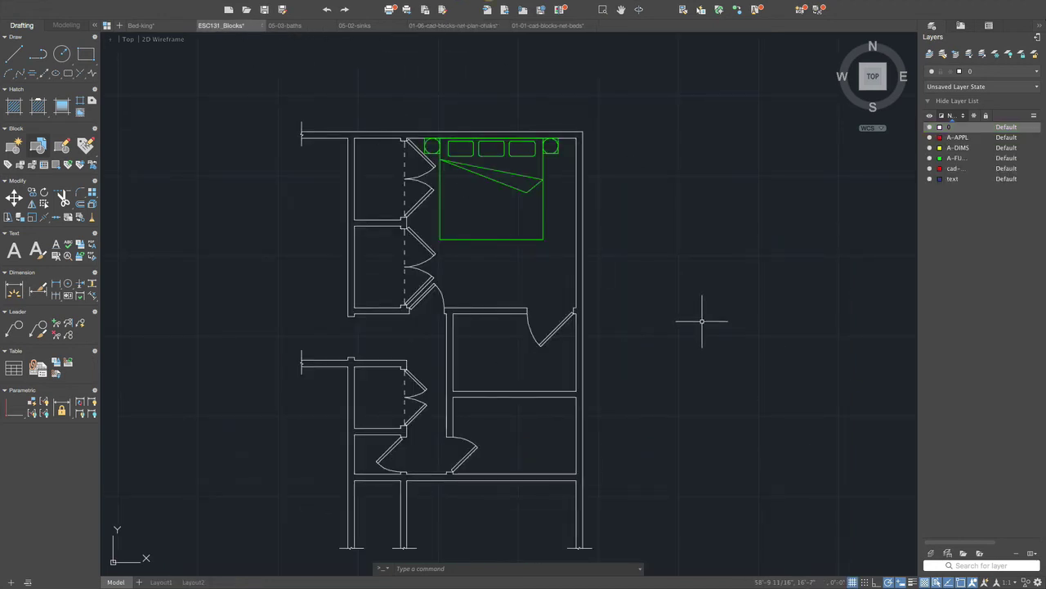
Paste the copied chair with PASTECLIP, placing it to the right of the floor plan
key(super+v)
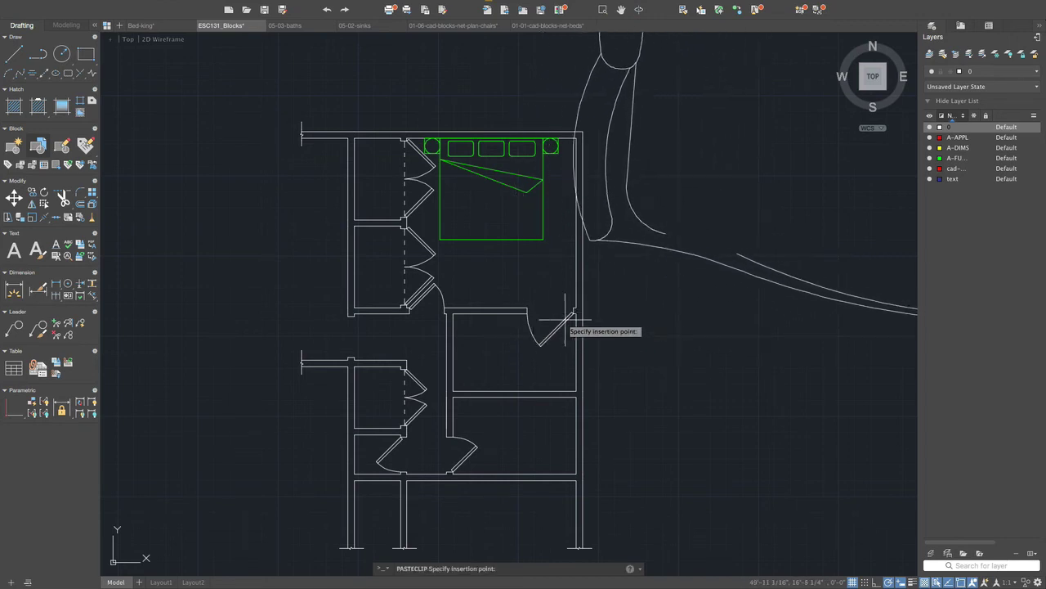
click(629, 332)
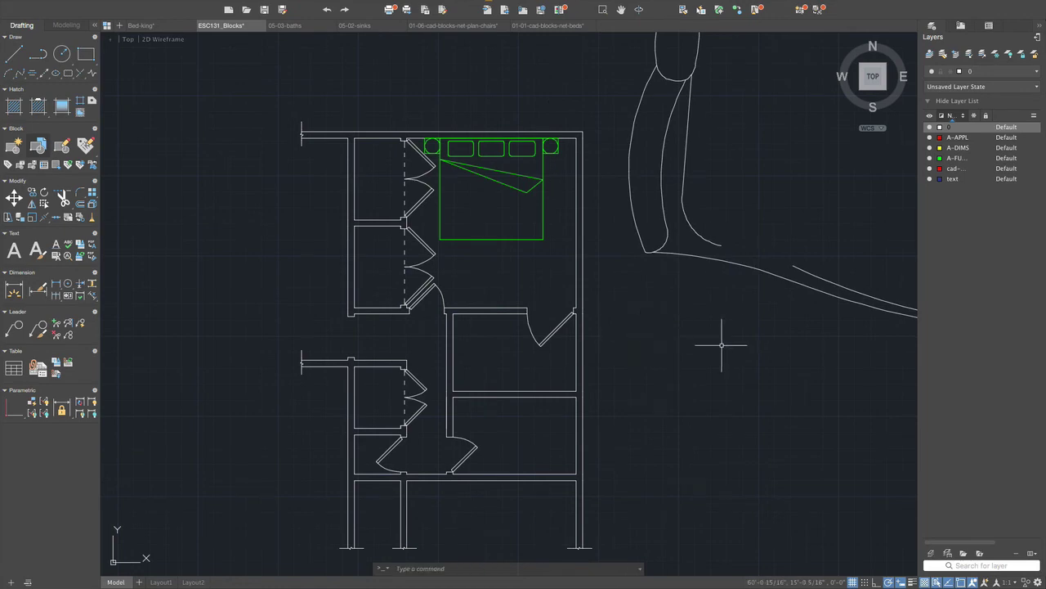
scroll(727, 344, down, 8)
scroll(855, 283, up, 5)
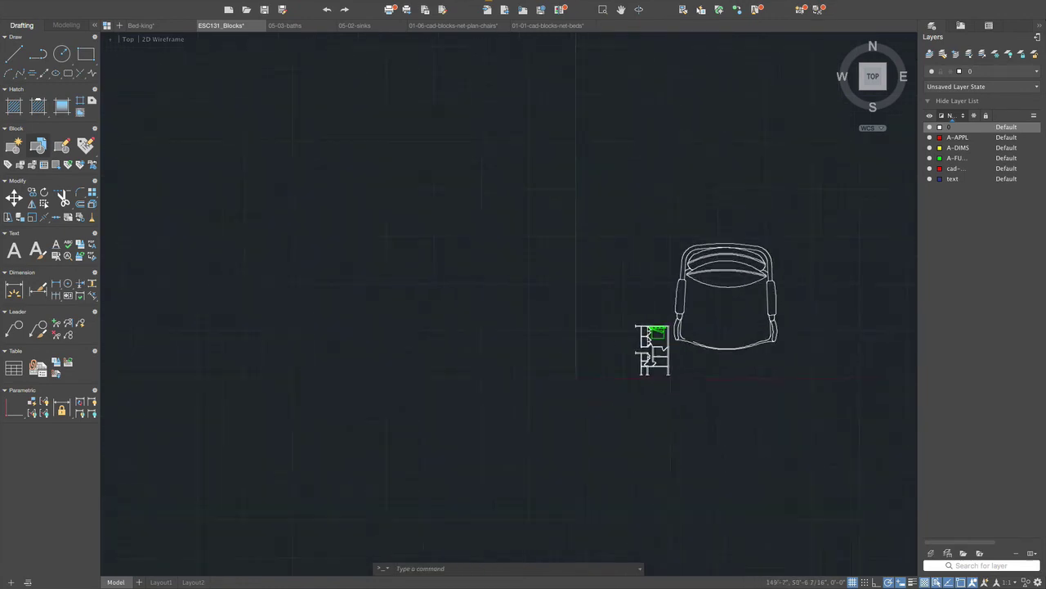
scroll(406, 298, up, 5)
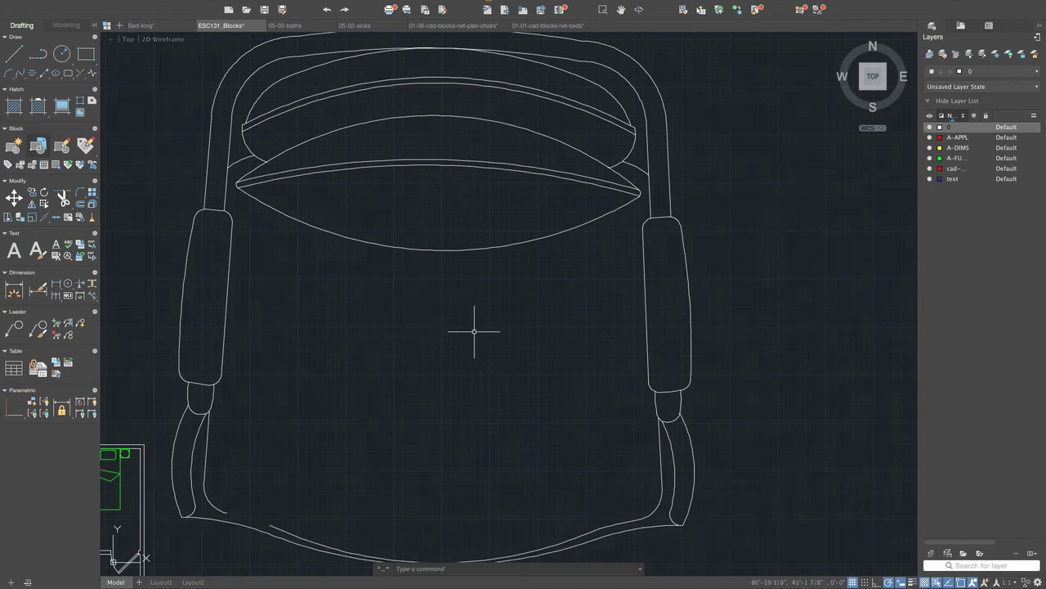
scroll(479, 336, down, 3)
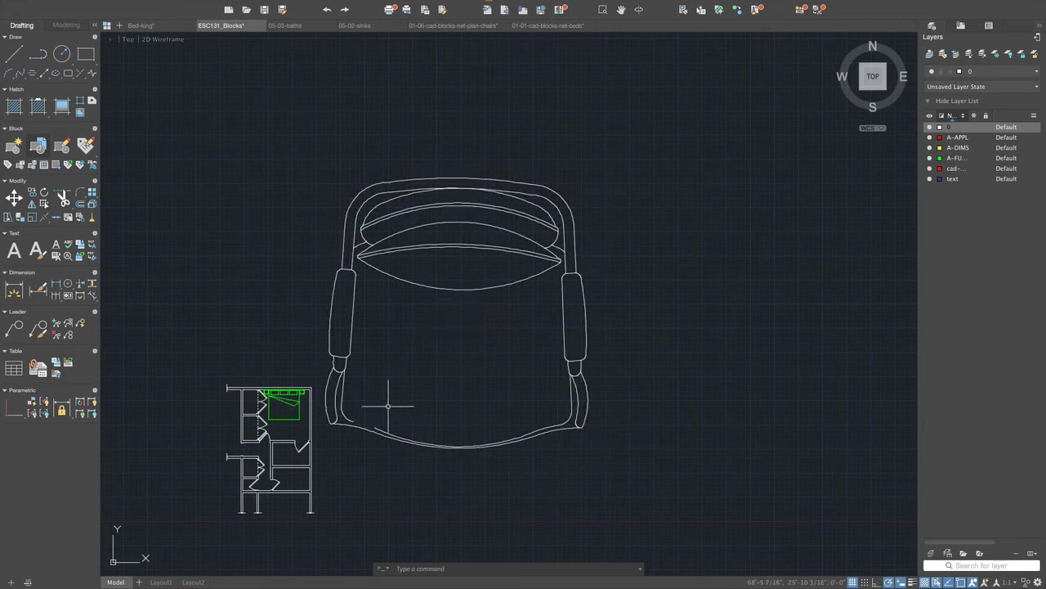
Scale the pasted chair by 0.0393 from the seat's front midpoint using SC
click(341, 424)
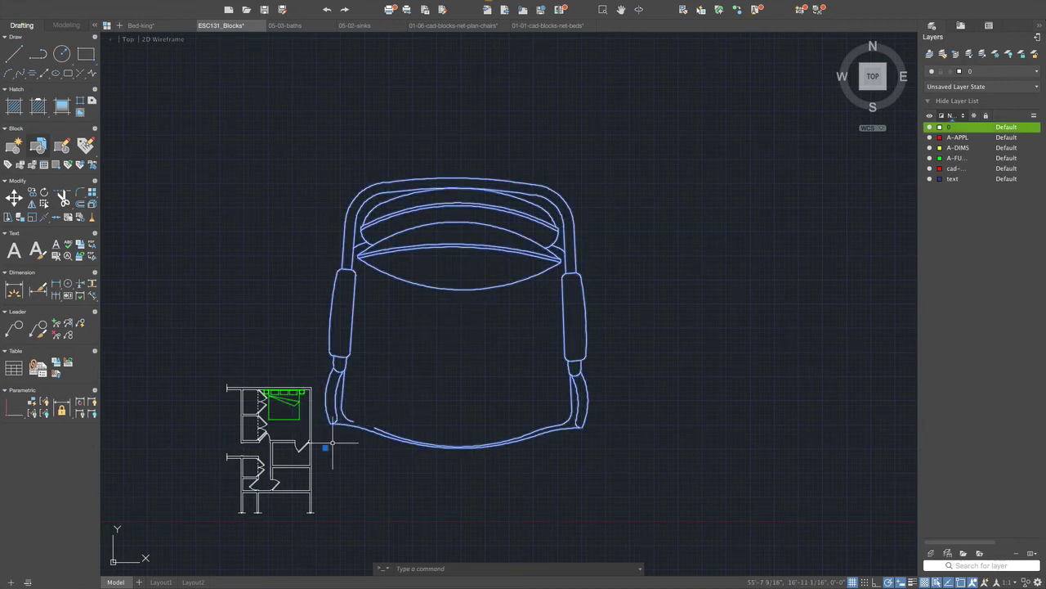
click(504, 568)
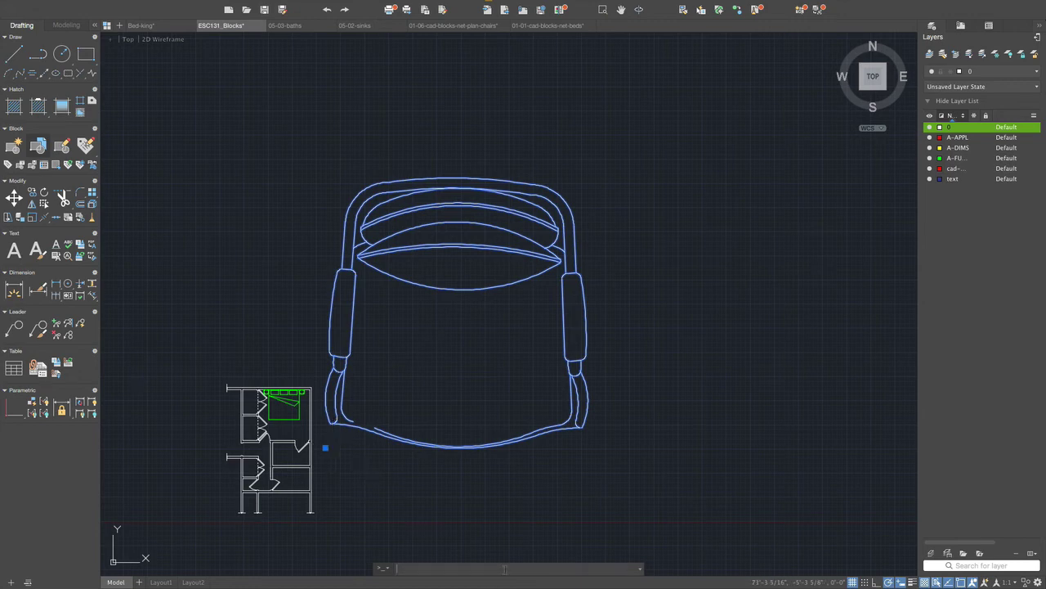
text(sc)
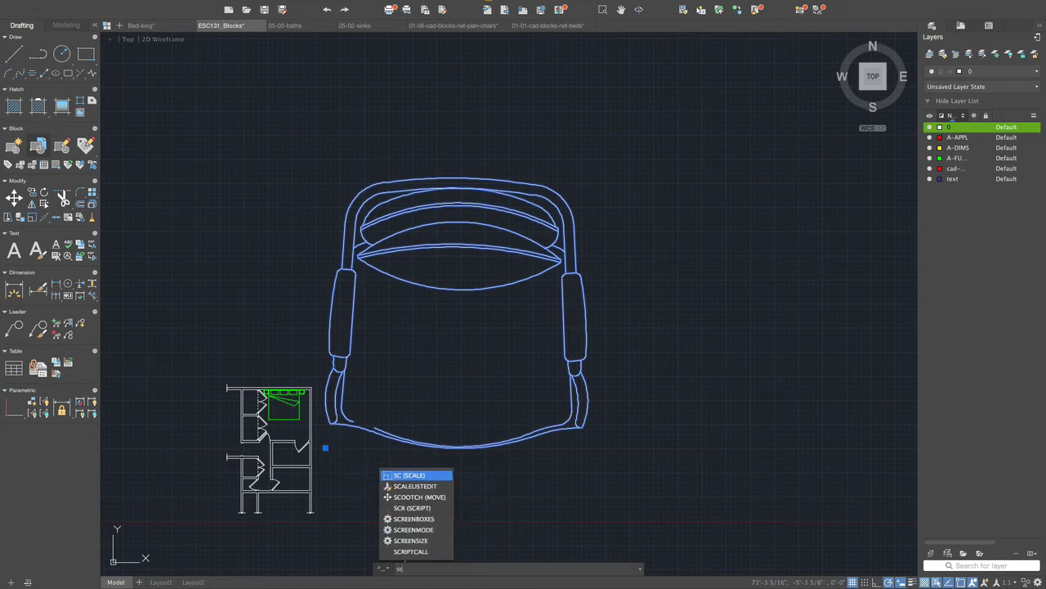
key(Return)
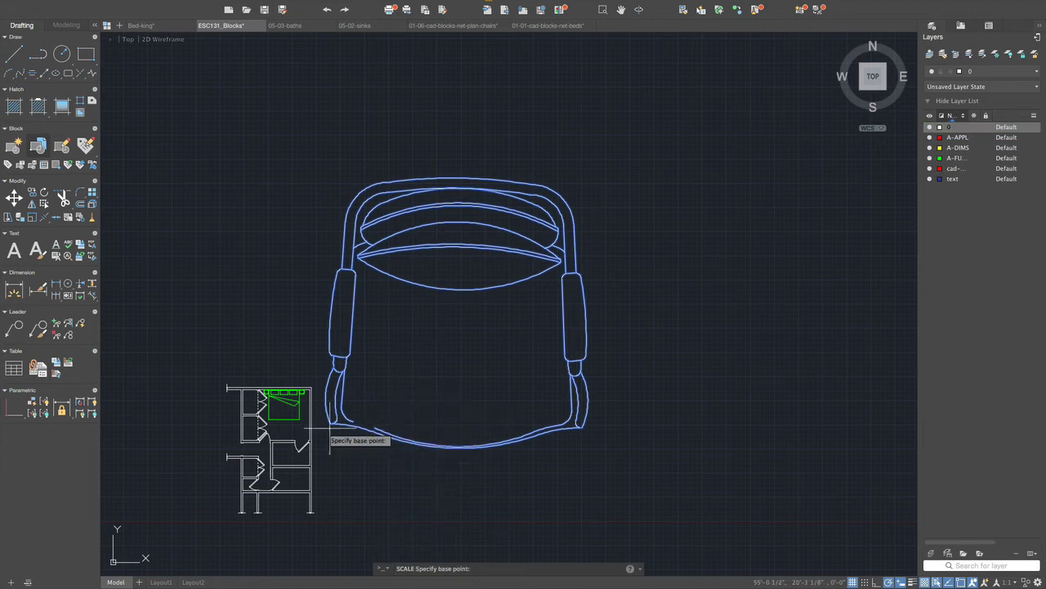
click(455, 447)
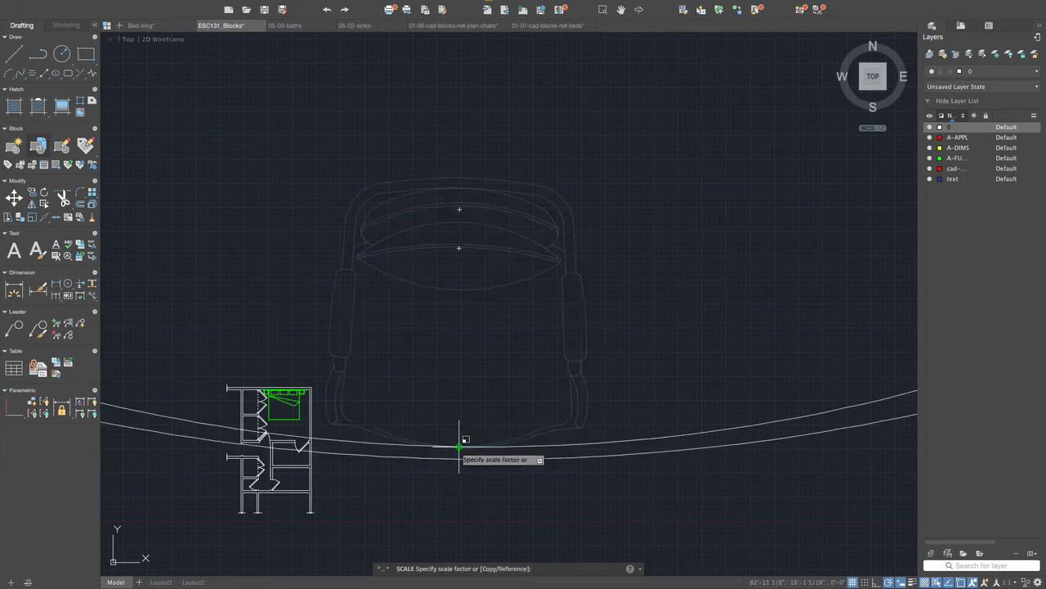
scroll(460, 446, down, 2)
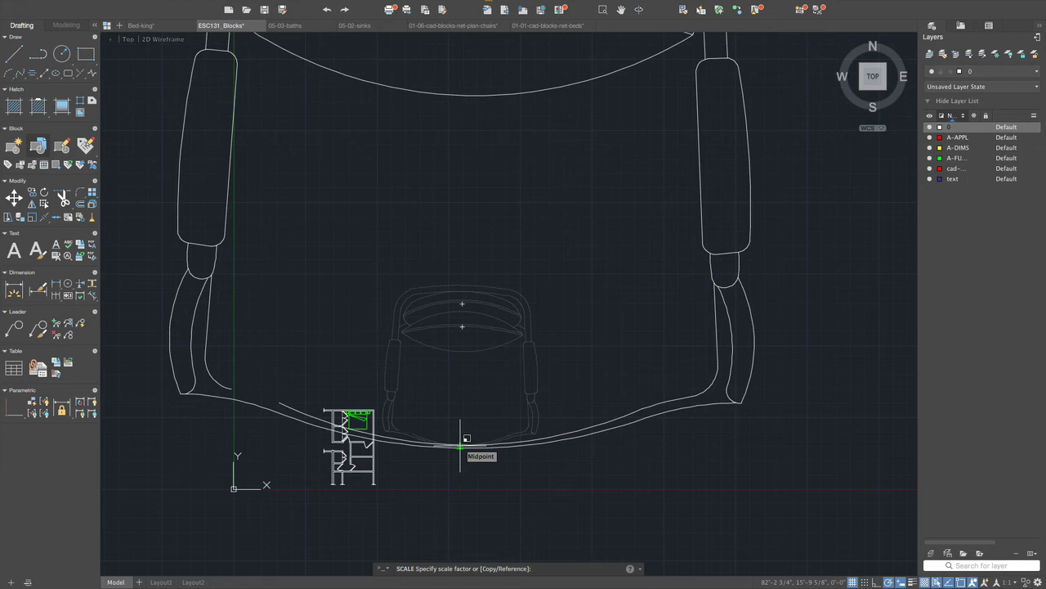
text(0.)
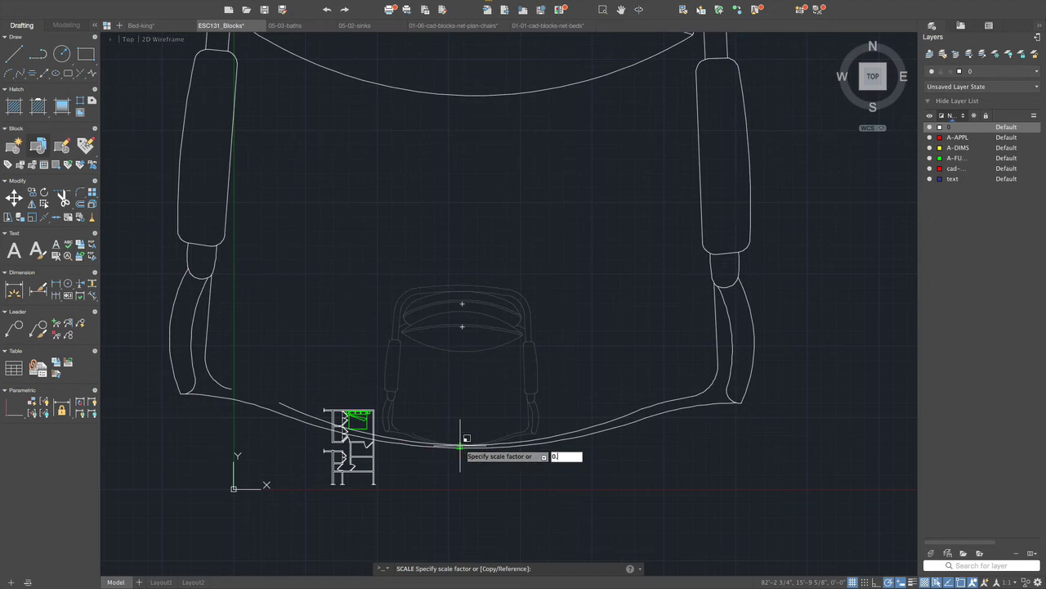
text(093)
key(BackSpace)
key(BackSpace)
text(393)
key(Return)
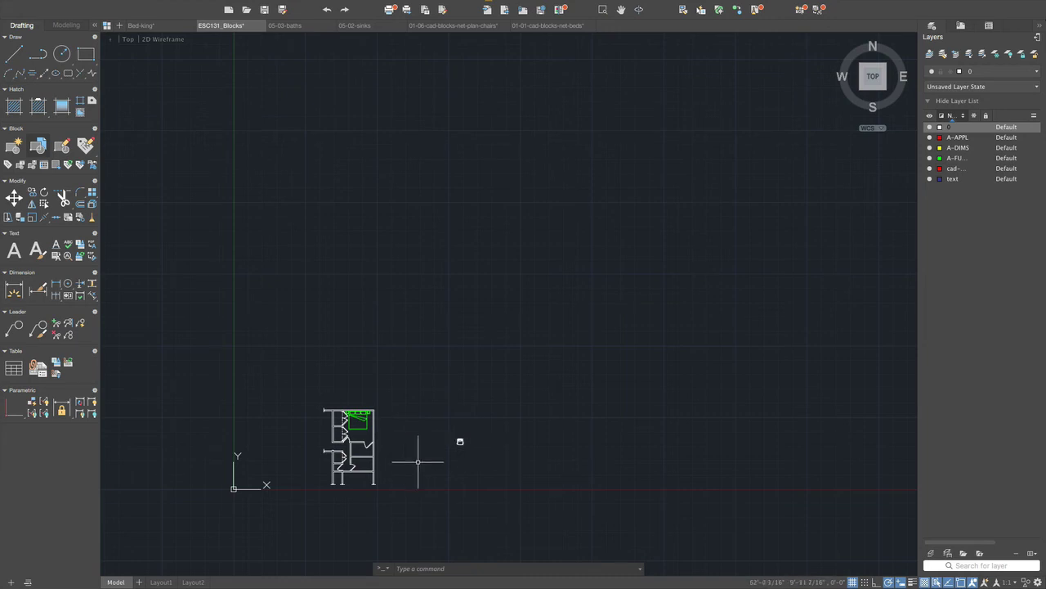
Move the shrunken chair into the upper bedroom below the king bed
scroll(459, 452, up, 3)
scroll(453, 430, up, 3)
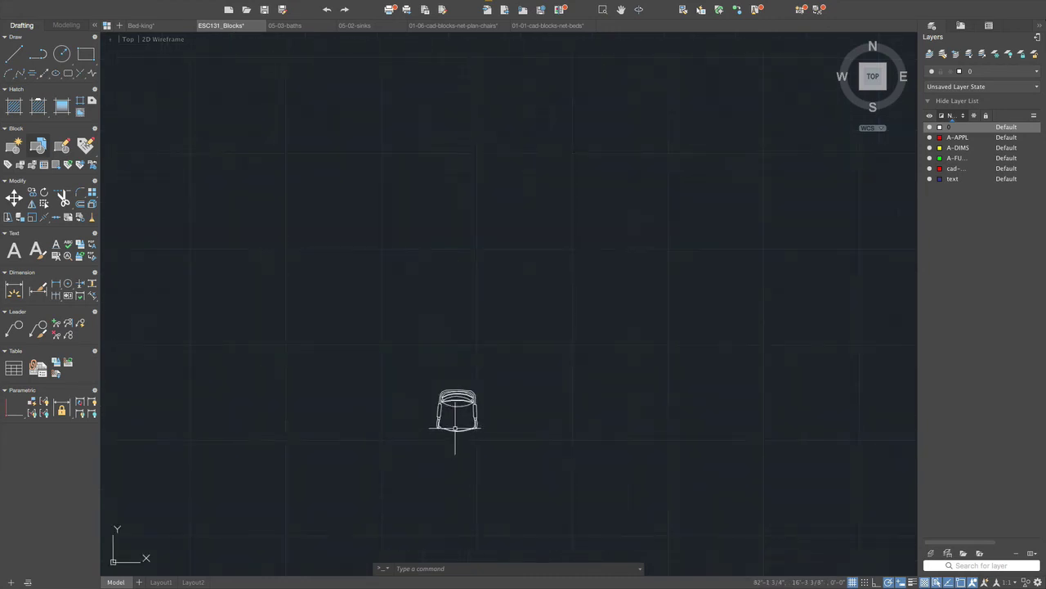
click(437, 432)
click(436, 430)
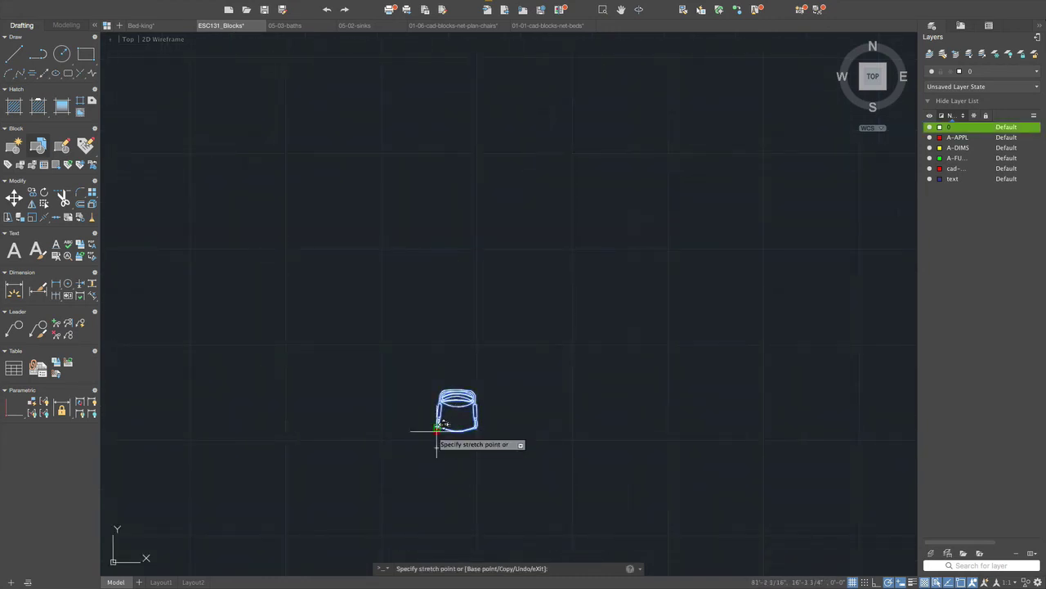
scroll(307, 427, down, 3)
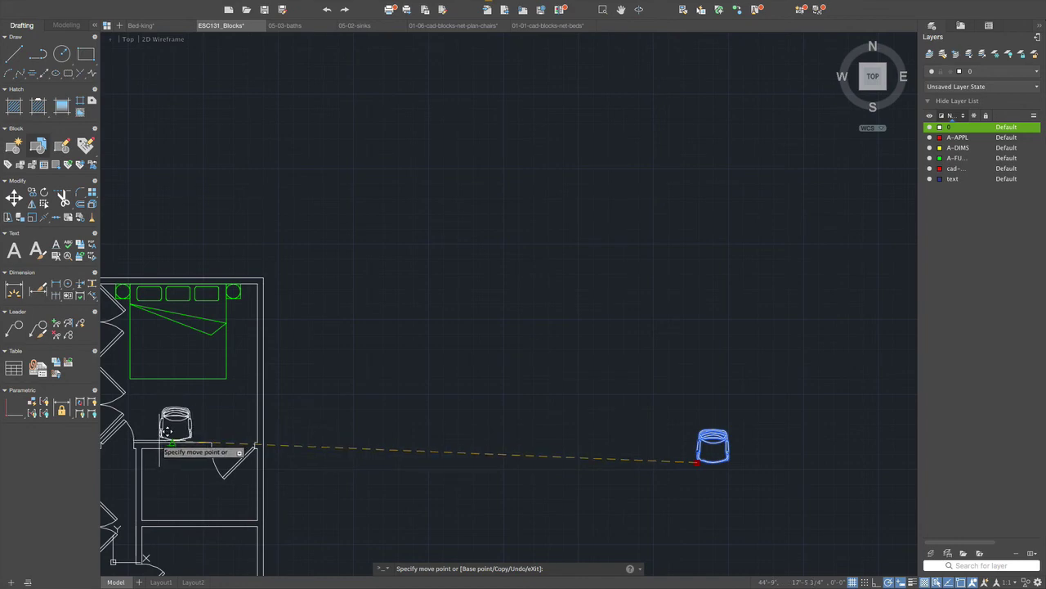
click(171, 442)
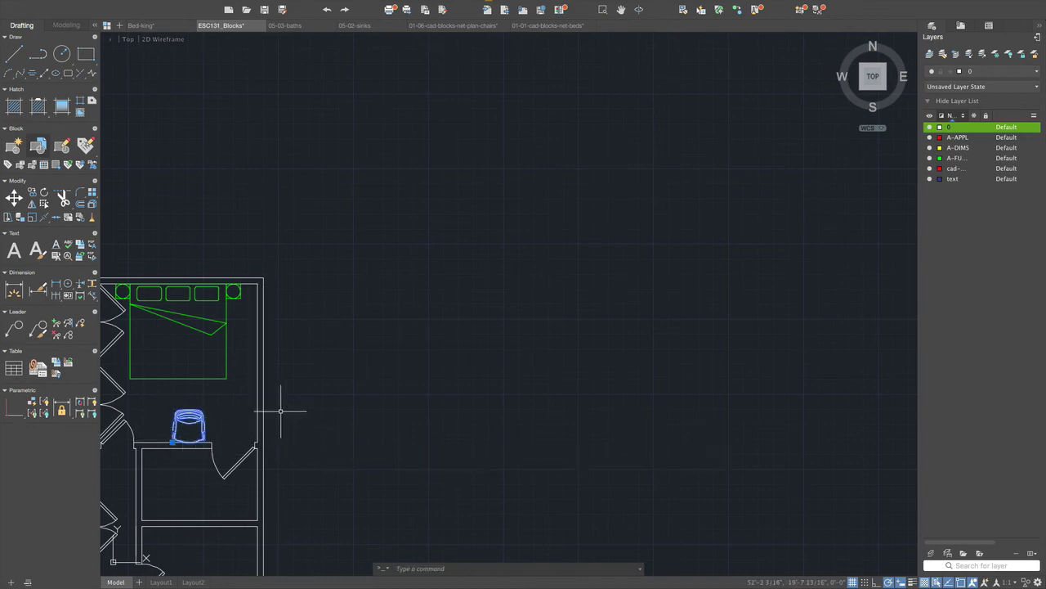
scroll(198, 411, down, 3)
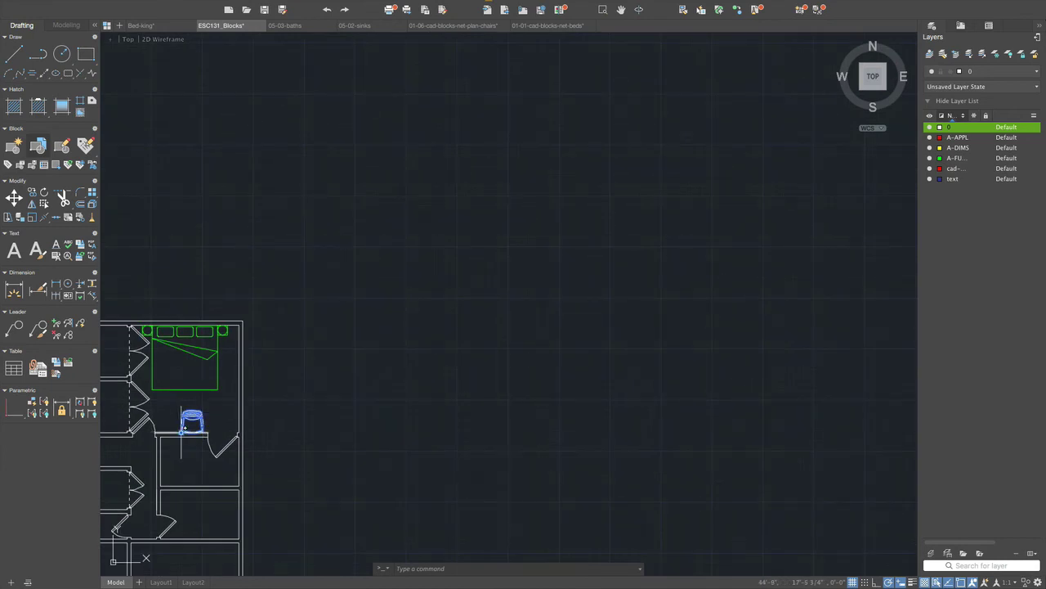
scroll(184, 429, up, 2)
Rotate the chair 90 degrees about its base grip
click(181, 432)
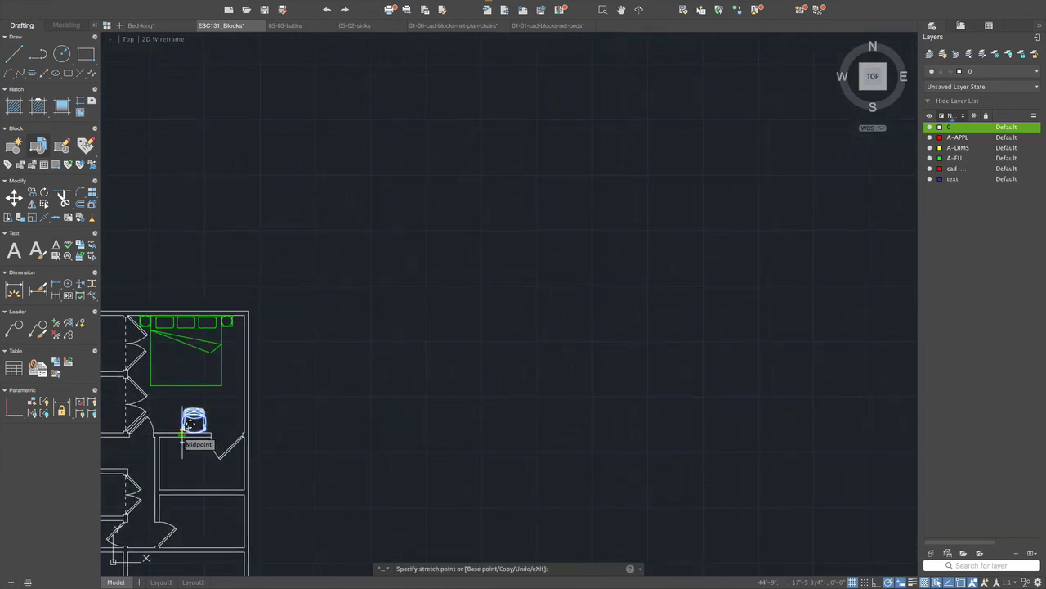
key(space)
key(space)
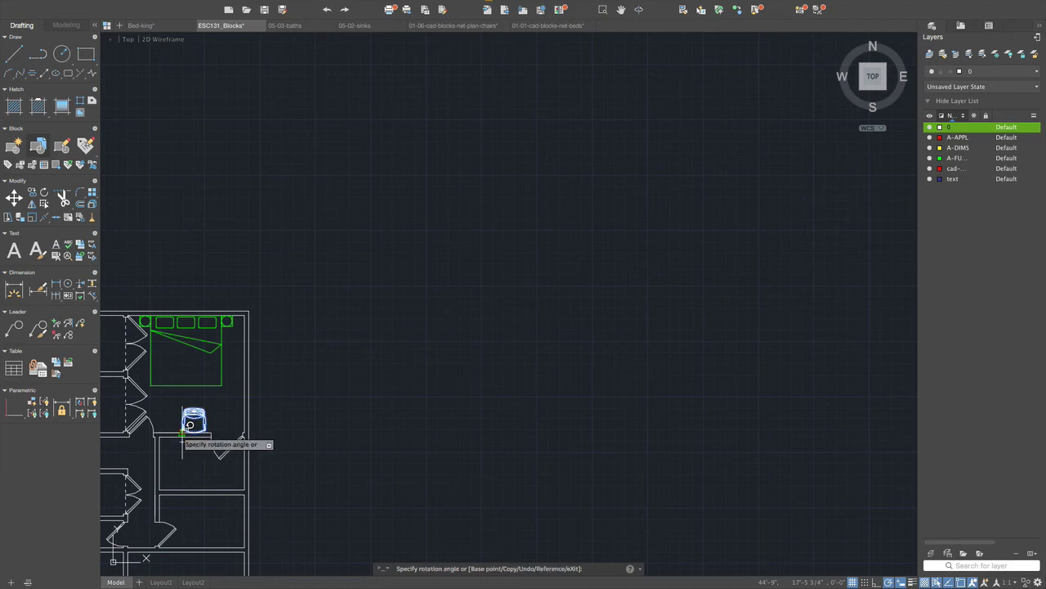
text(90)
key(Return)
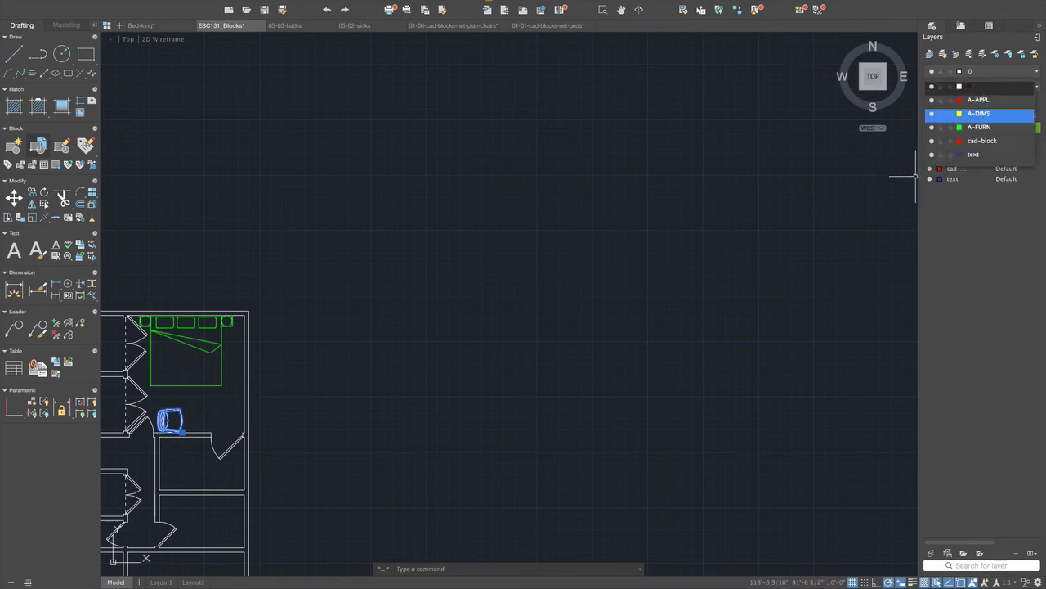
Put the chair on the green A-FURN layer and deselect it
click(956, 158)
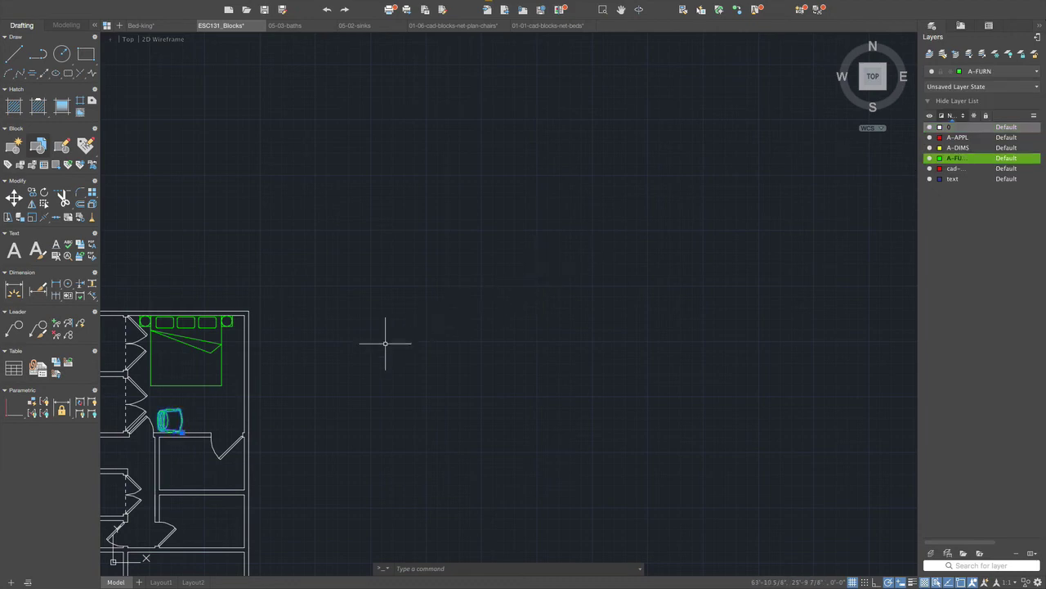
scroll(151, 417, up, 5)
scroll(151, 417, down, 5)
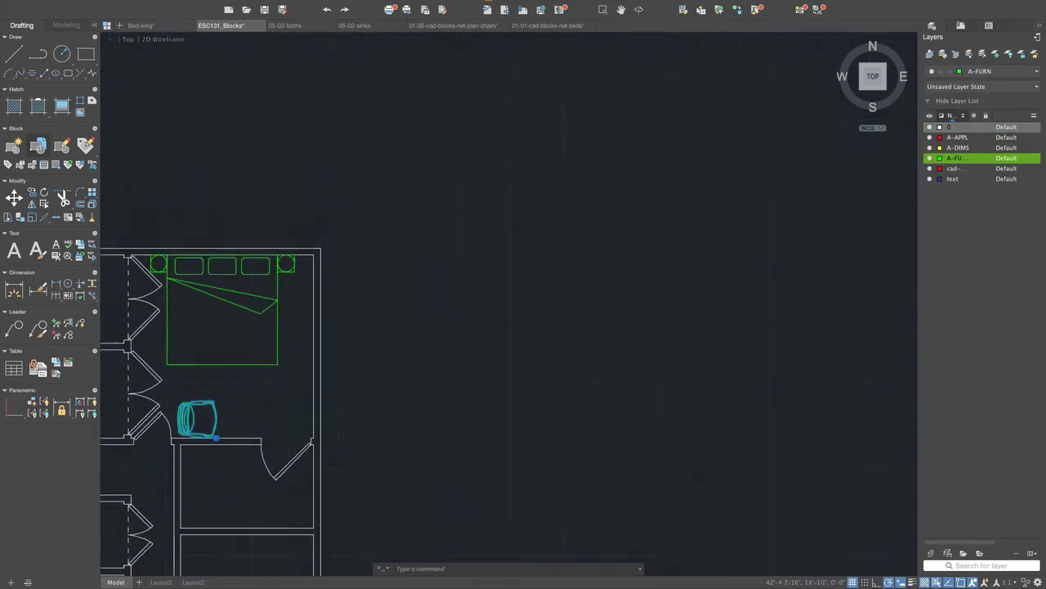
key(Escape)
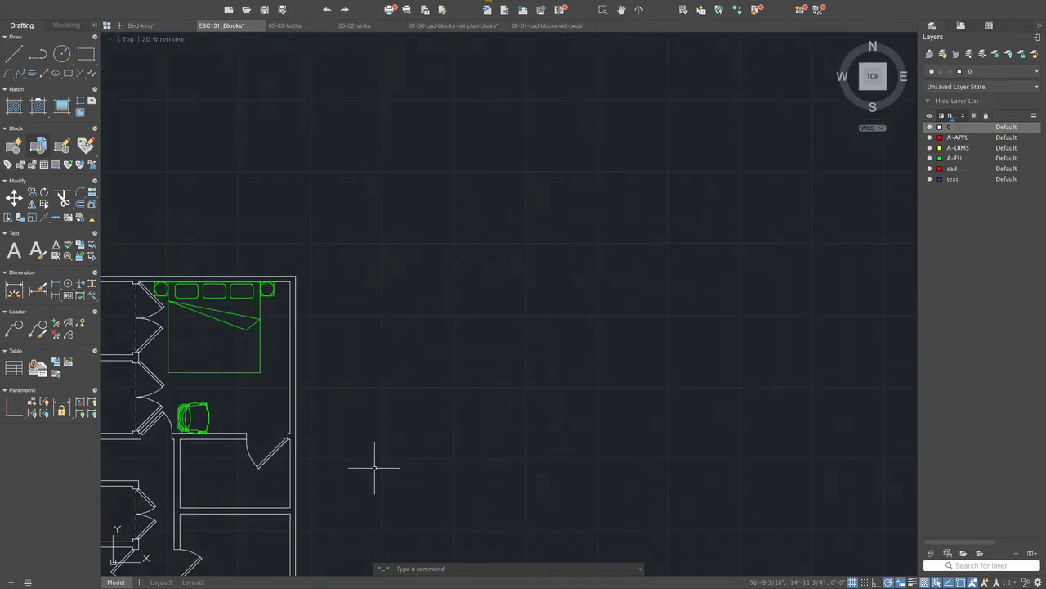
Zoom to extents to fit the whole floor plan in view
text(z)
key(Return)
text(e)
key(Return)
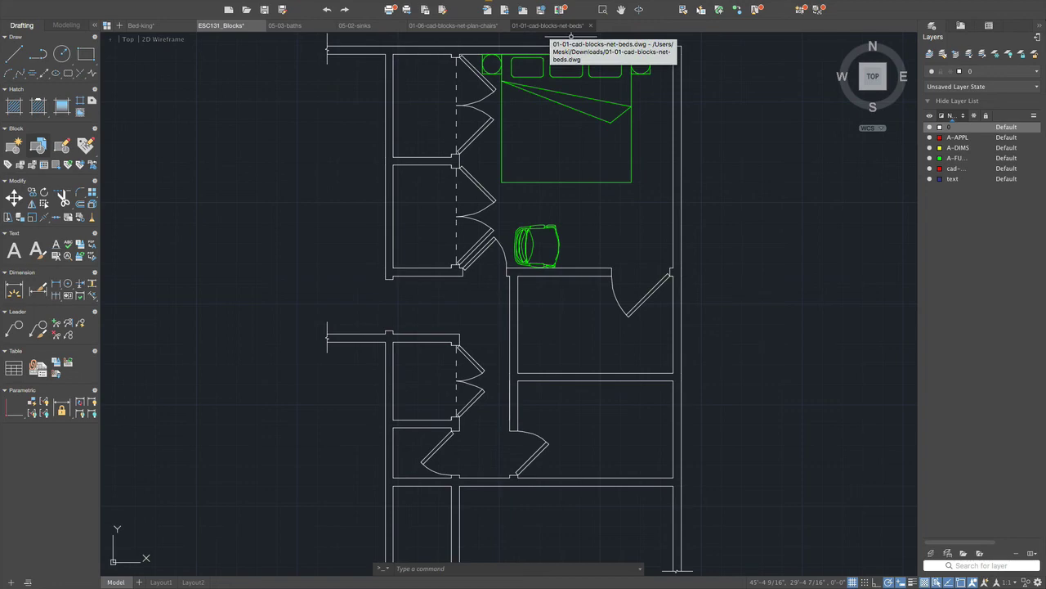
Window-select the first top-row sink in 05-02-sinks, then return to ESC131_Blocks
click(548, 25)
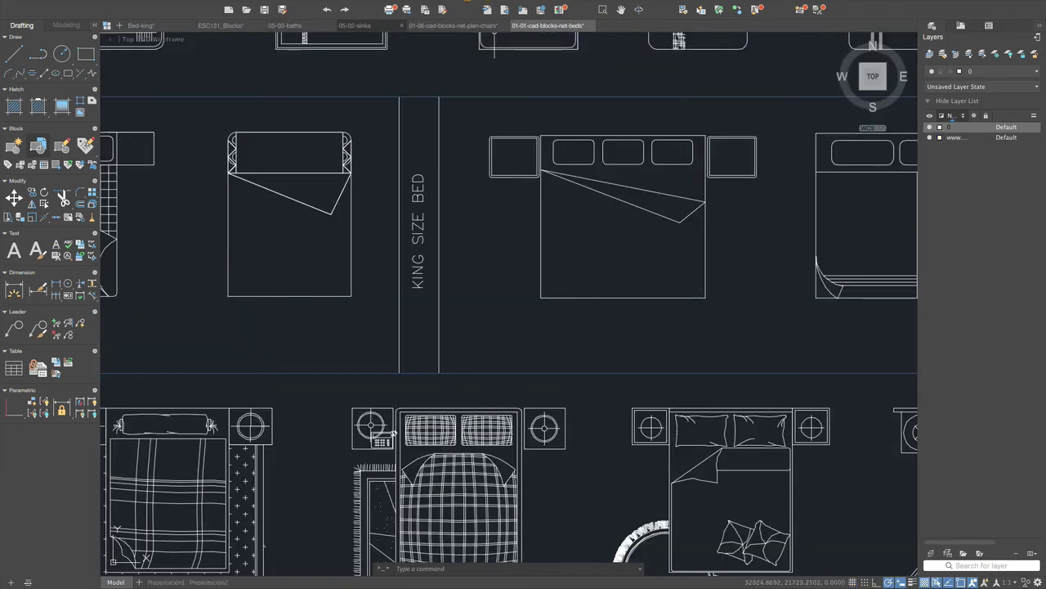
click(355, 25)
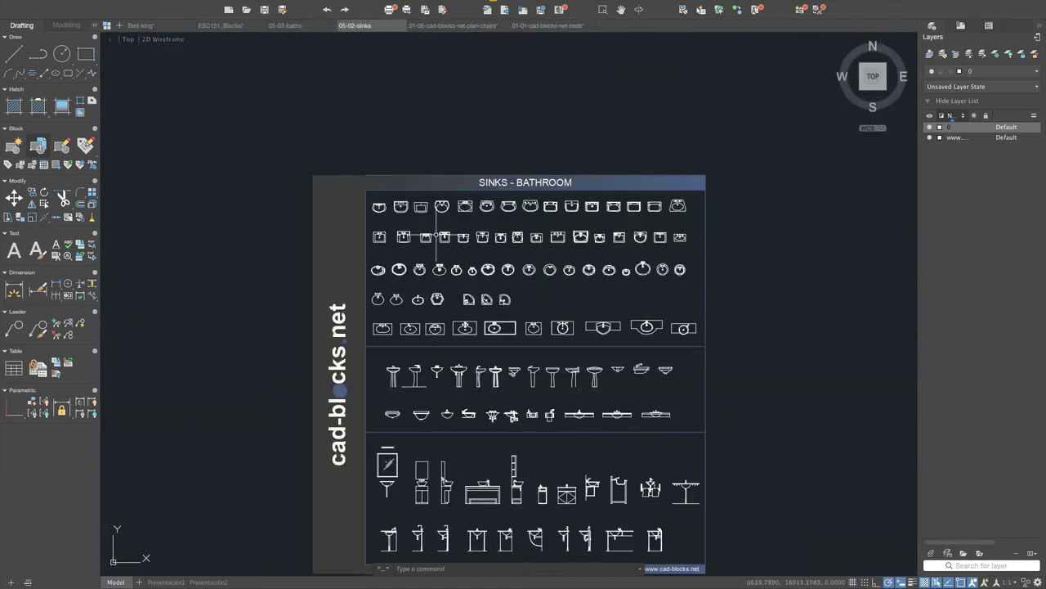
scroll(425, 234, up, 5)
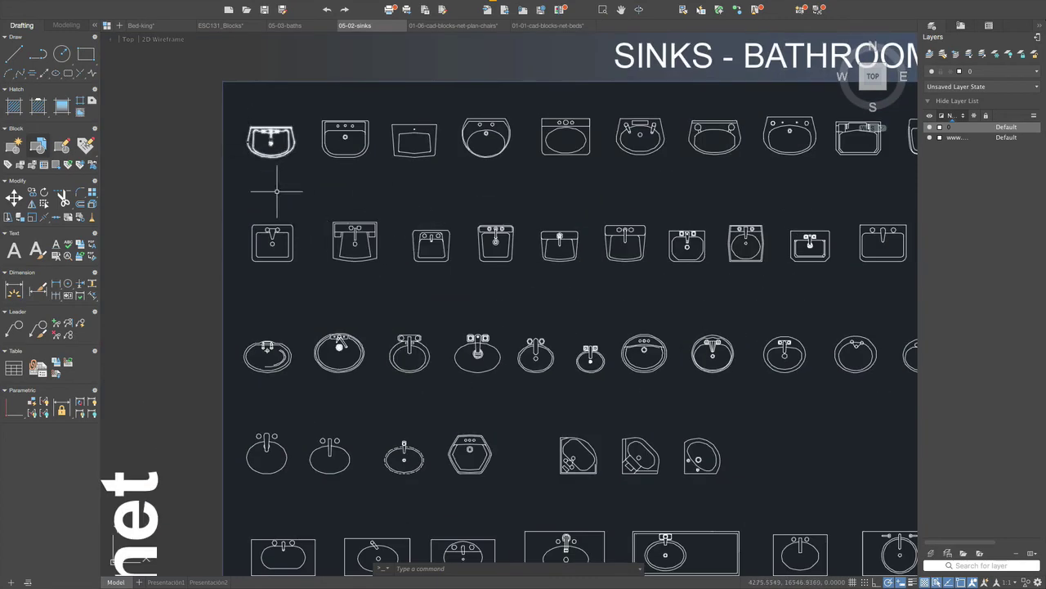
scroll(241, 129, up, 3)
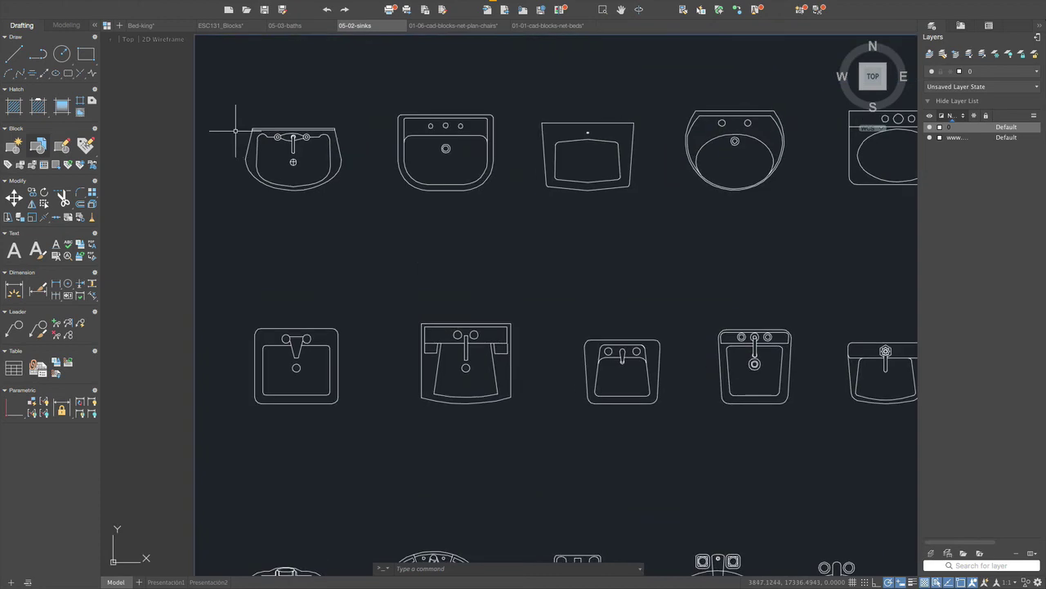
mouse_move(240, 128)
mouse_down()
mouse_move(336, 115)
mouse_move(353, 164)
mouse_move(297, 206)
mouse_move(254, 195)
mouse_up()
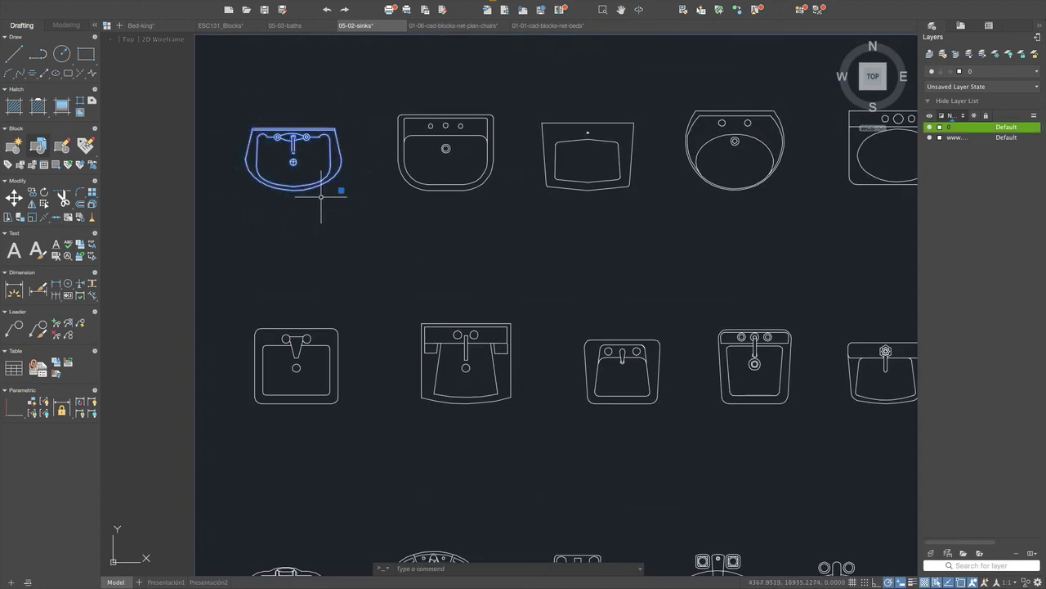
click(221, 25)
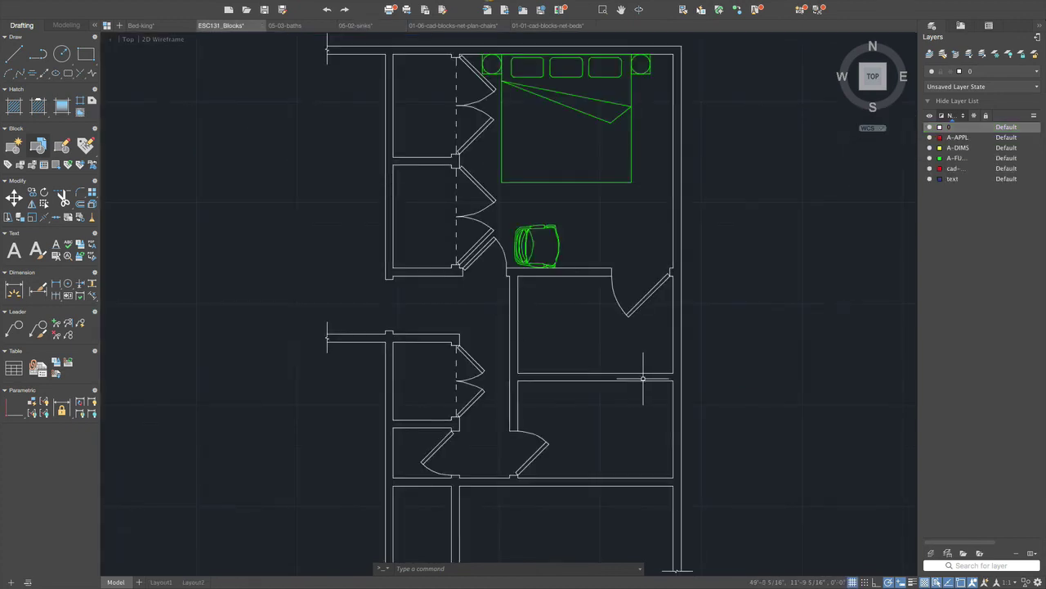
Paste the sink into the plan and scale it by 0.0393 from the faucet's top edge
key(super+v)
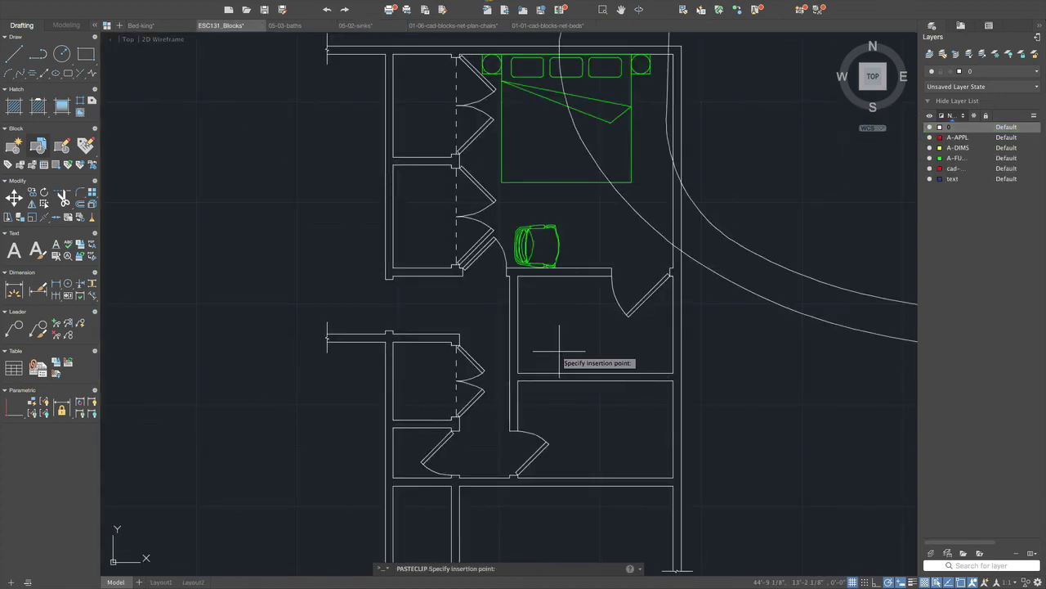
click(744, 397)
scroll(748, 380, down, 6)
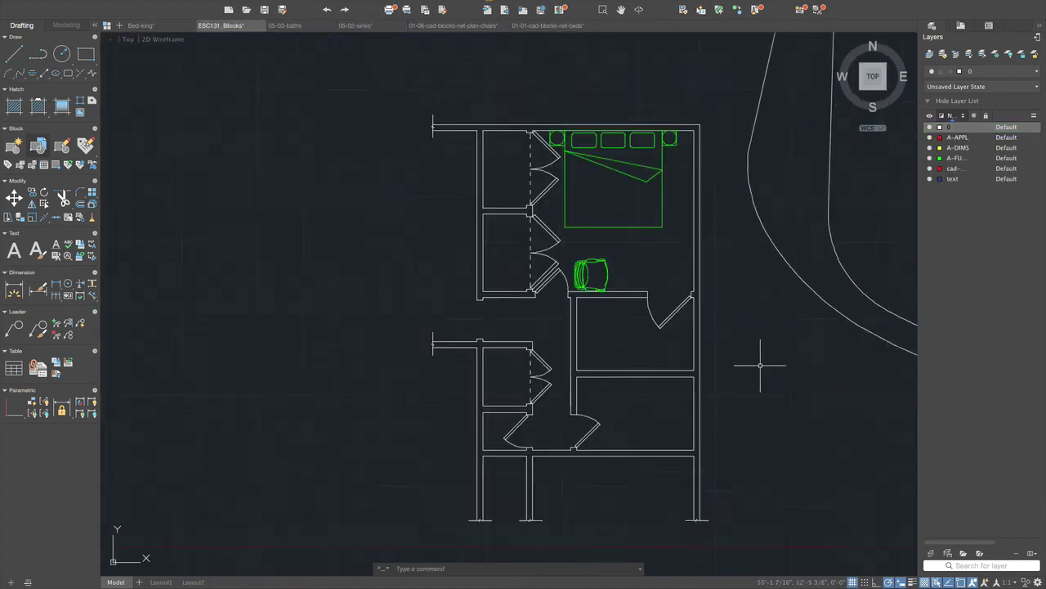
click(823, 363)
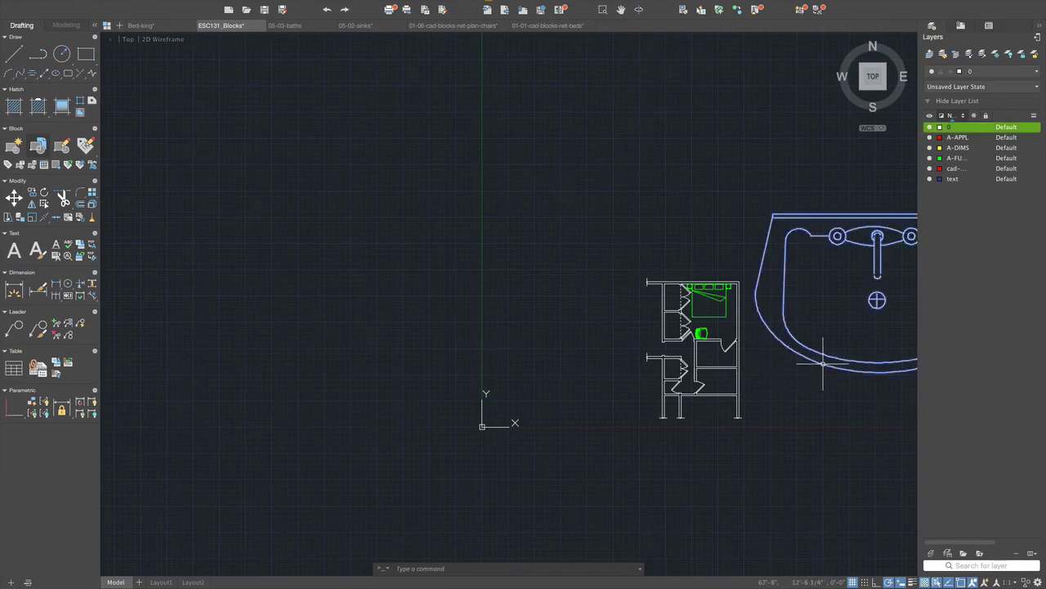
text(c)
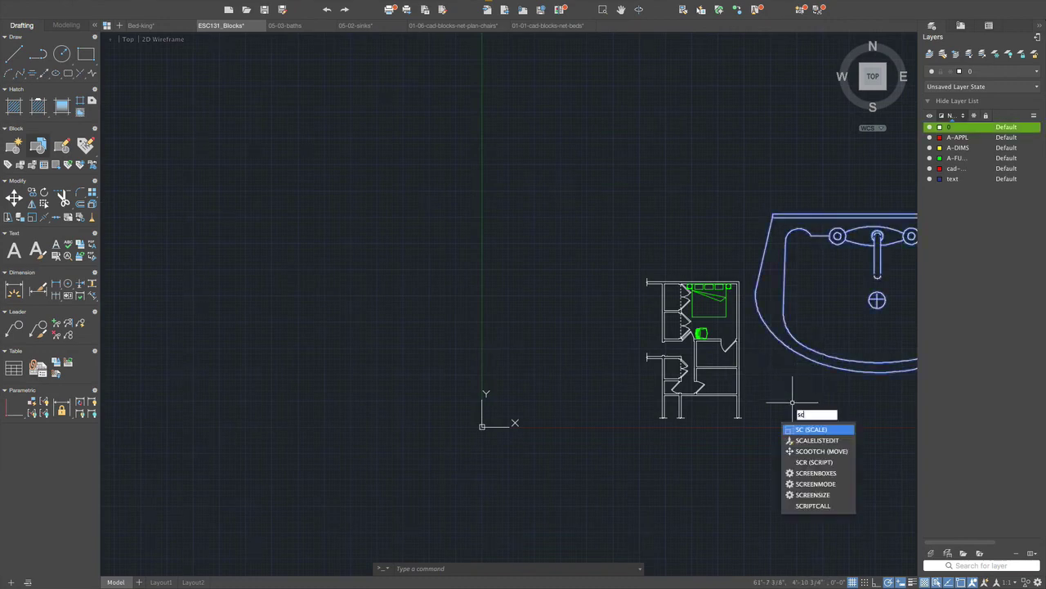
key(Return)
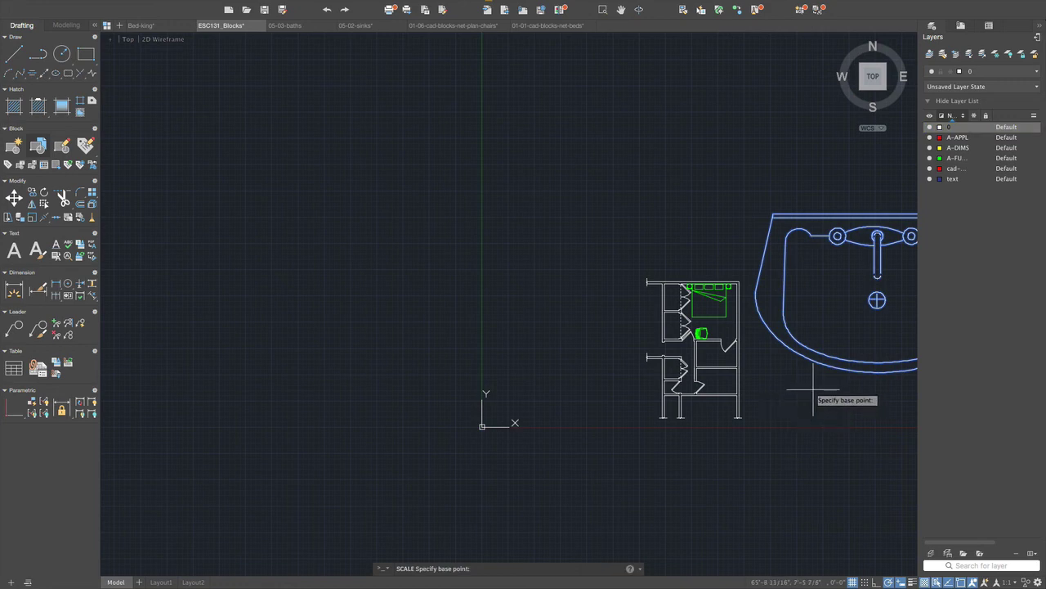
click(878, 216)
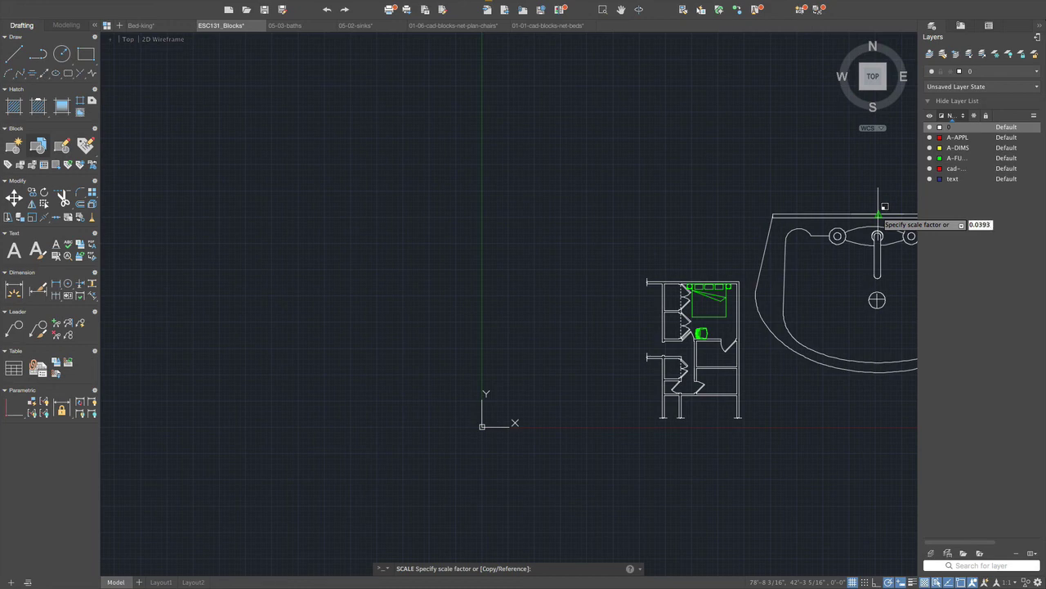
key(Return)
Grip-move the scaled sink into the bathroom
scroll(891, 217, up, 4)
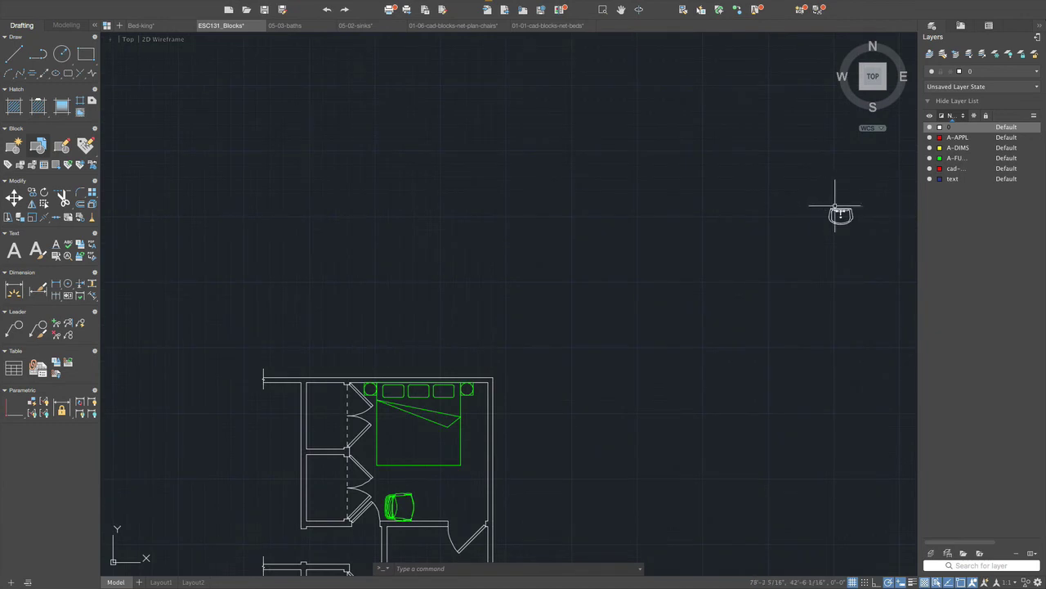
scroll(835, 206, up, 5)
click(825, 250)
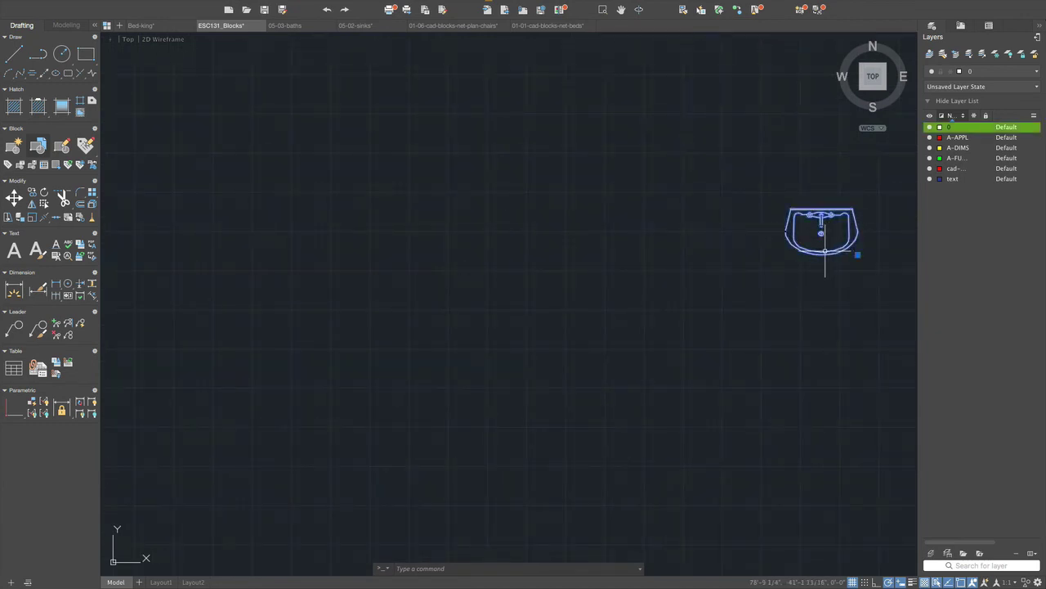
click(857, 255)
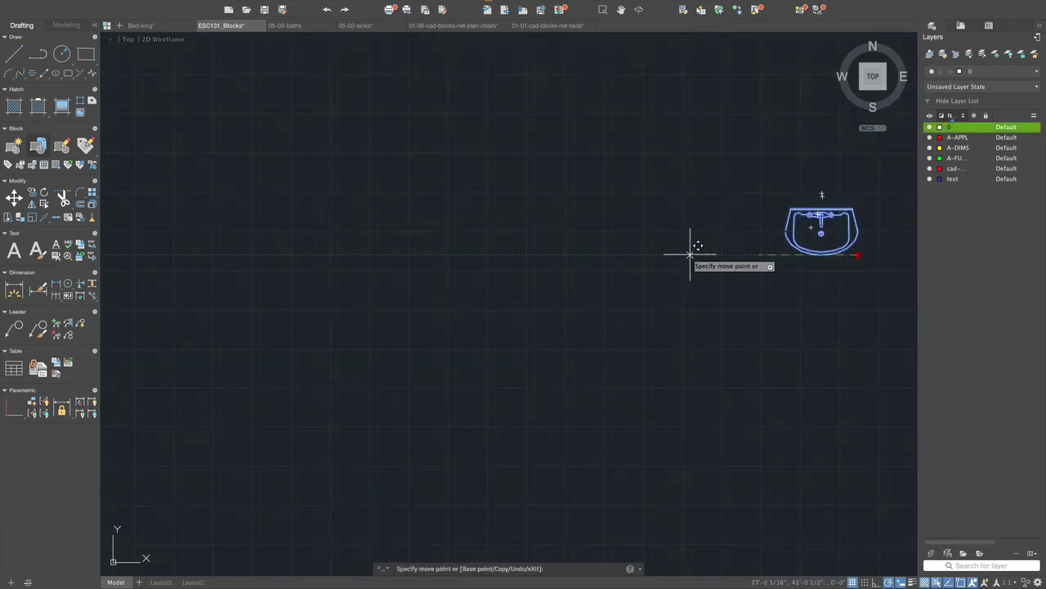
scroll(392, 360, down, 8)
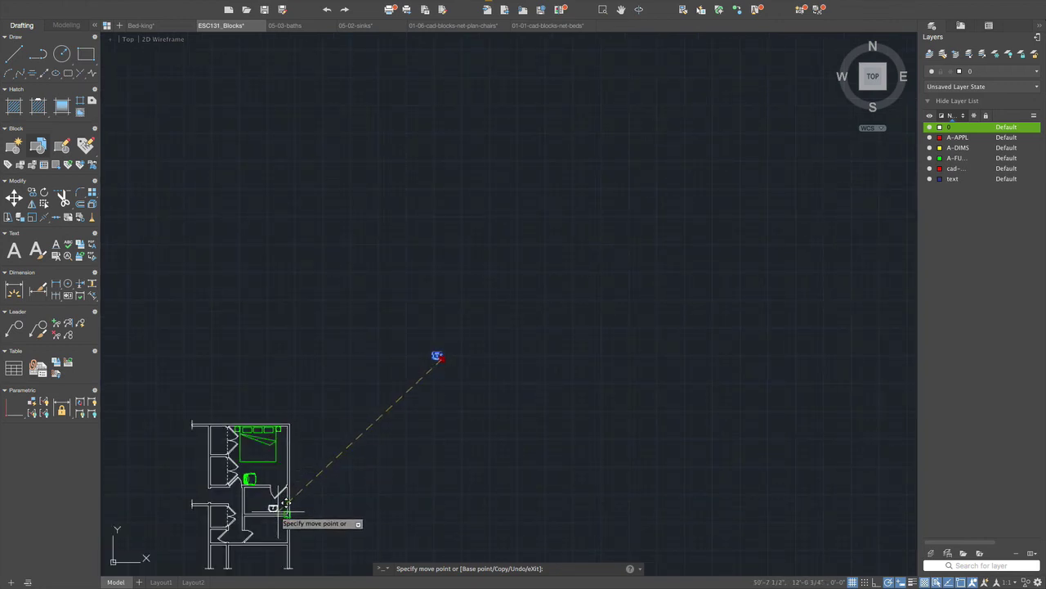
click(287, 506)
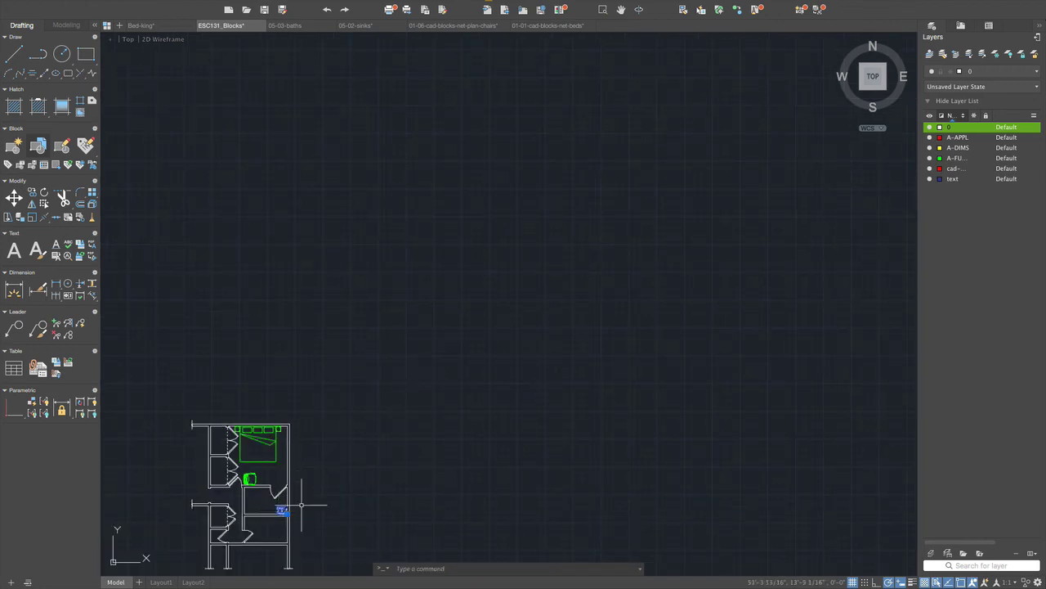
key(ctrl+Up)
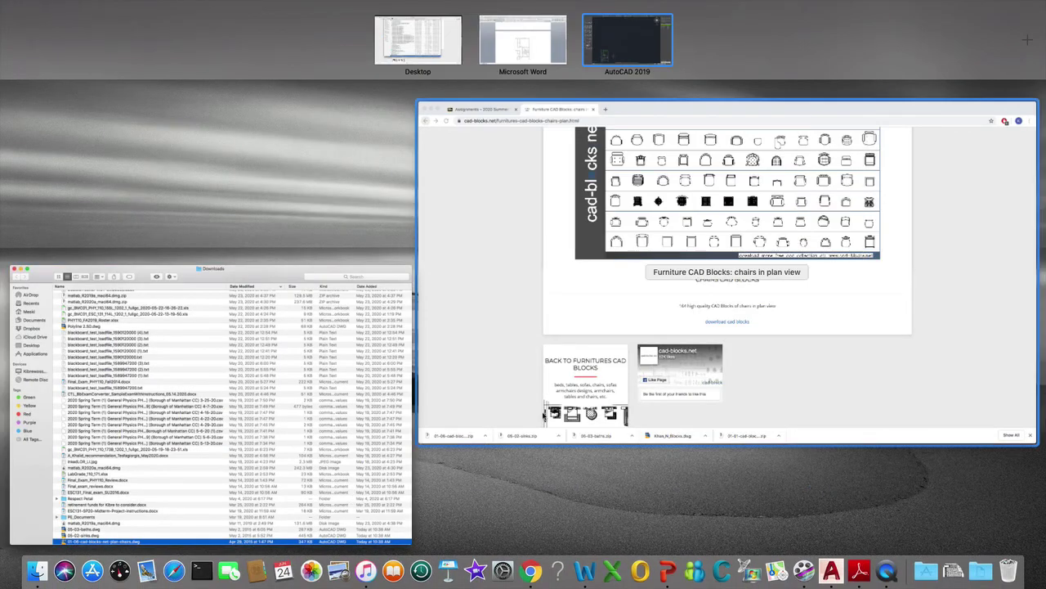
click(520, 43)
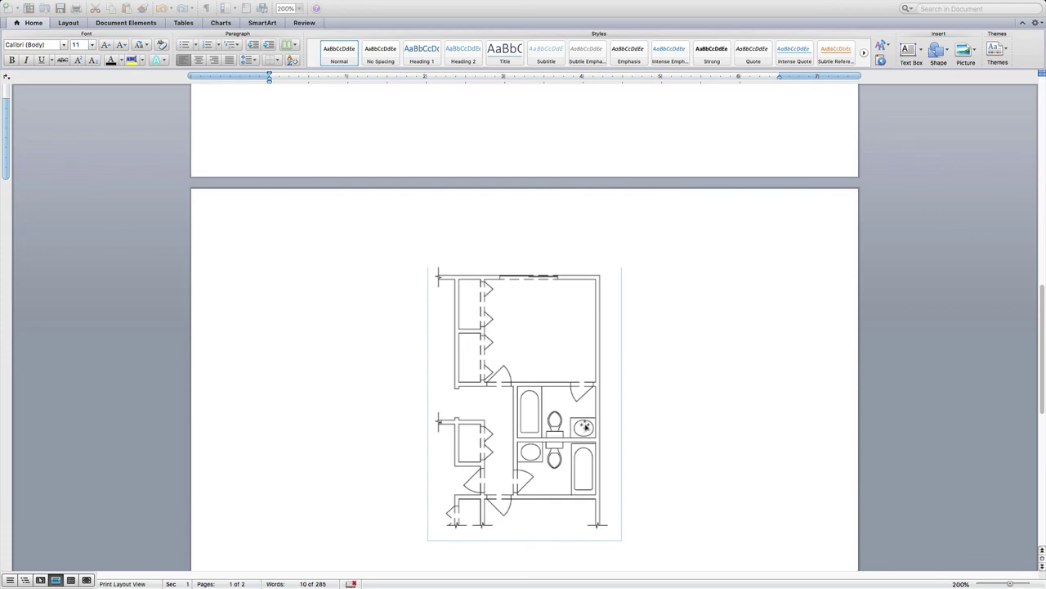
key(ctrl+Up)
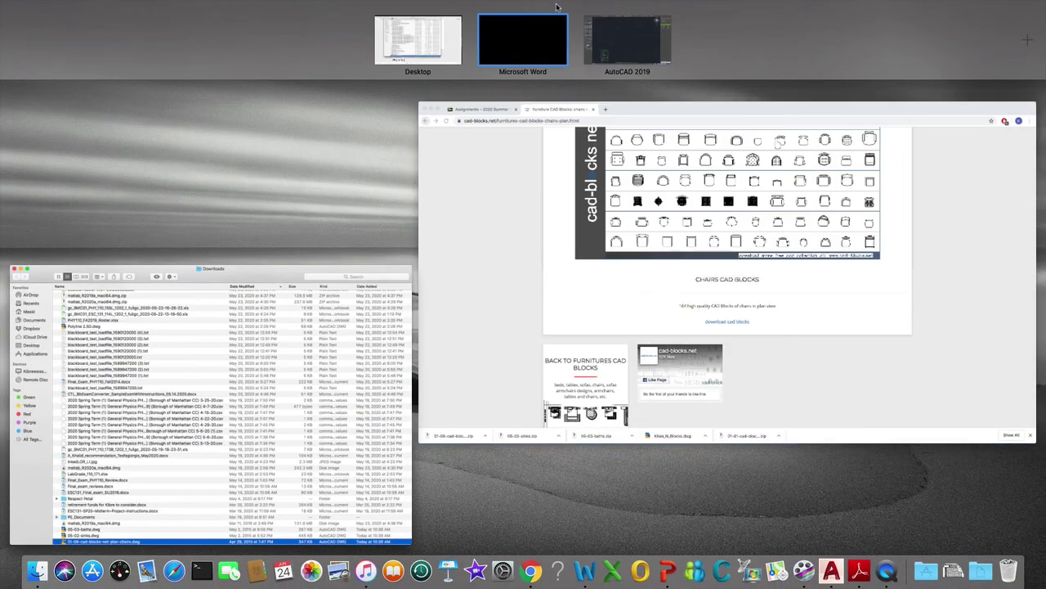
Rotate the sink 180 degrees about its corner grip
click(640, 54)
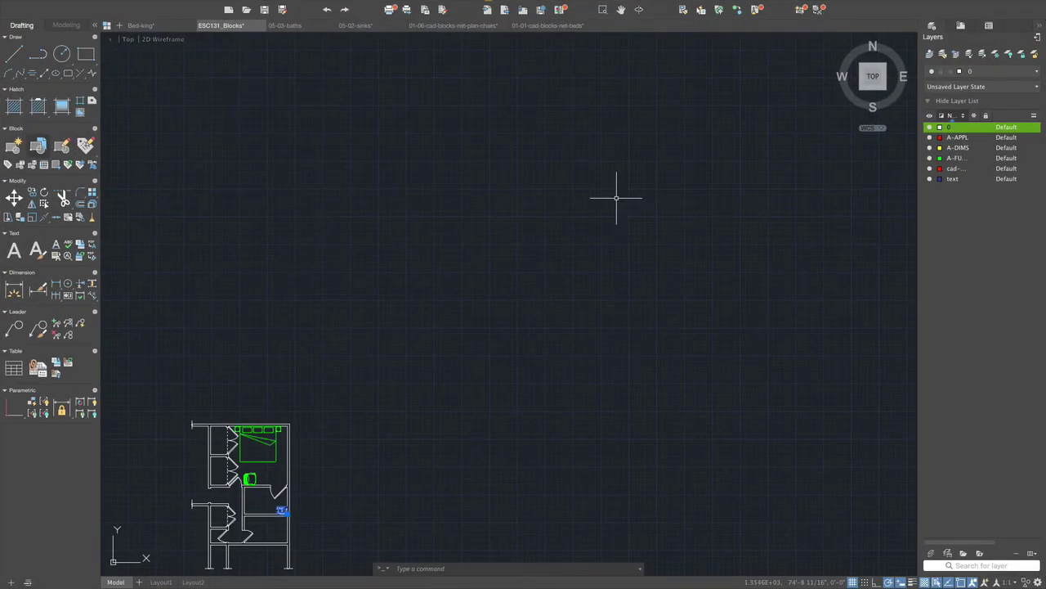
scroll(255, 527, up, 4)
scroll(376, 425, up, 5)
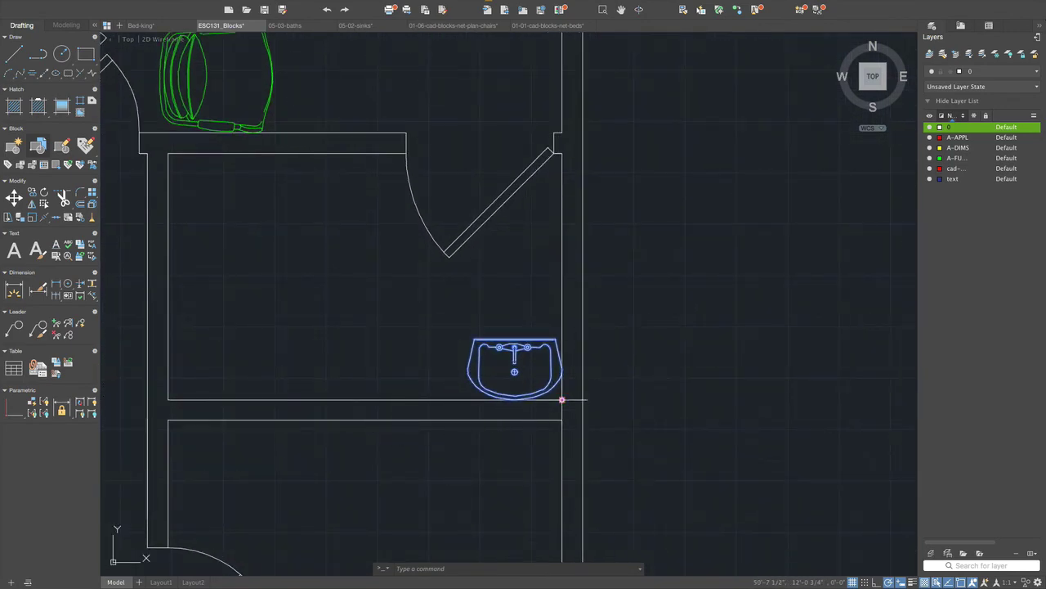
click(562, 399)
key(space)
key(space)
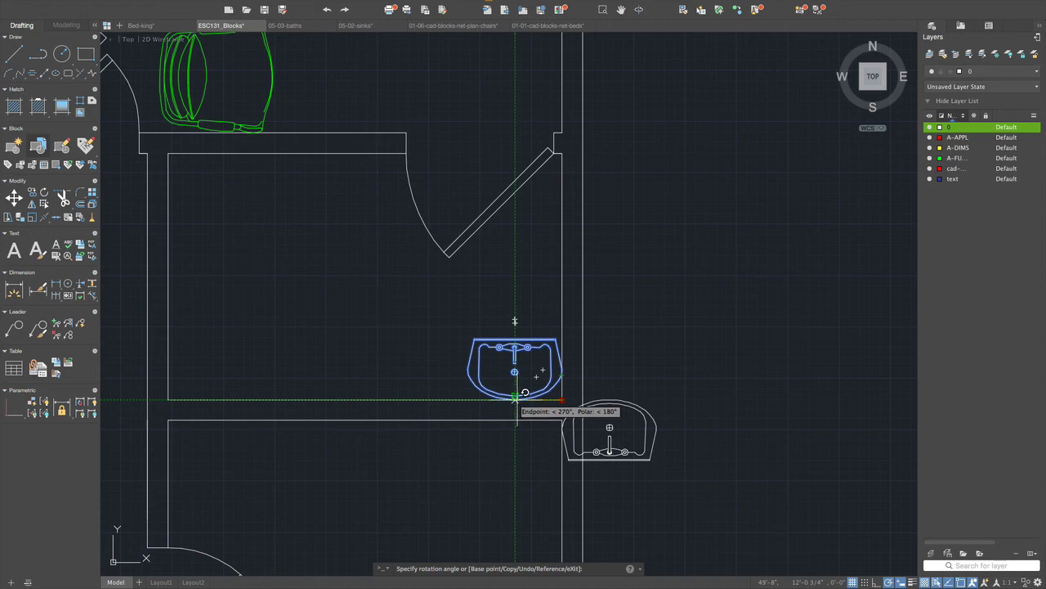
key(Escape)
Move the turned sink back against the bathroom wall in the right corner
click(562, 400)
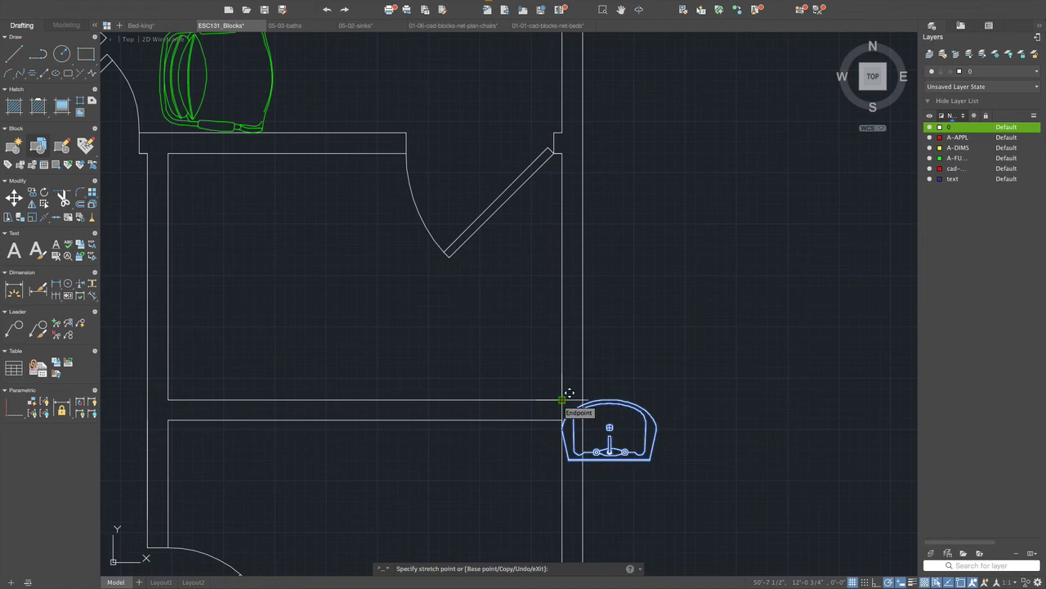
key(space)
click(465, 337)
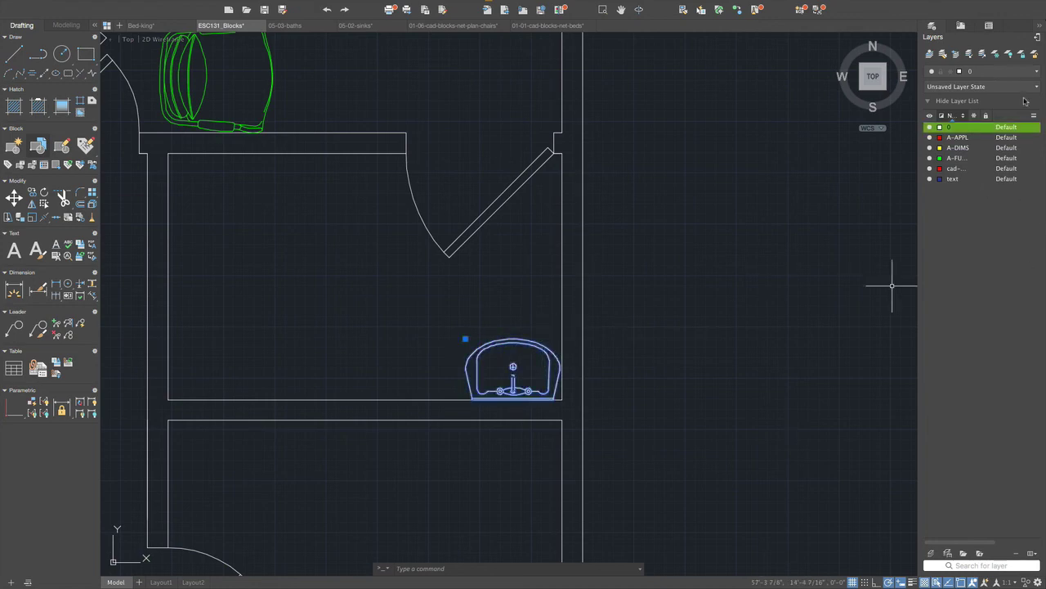
Assign the sink to the red A-APPL layer and clear the selection
click(1006, 72)
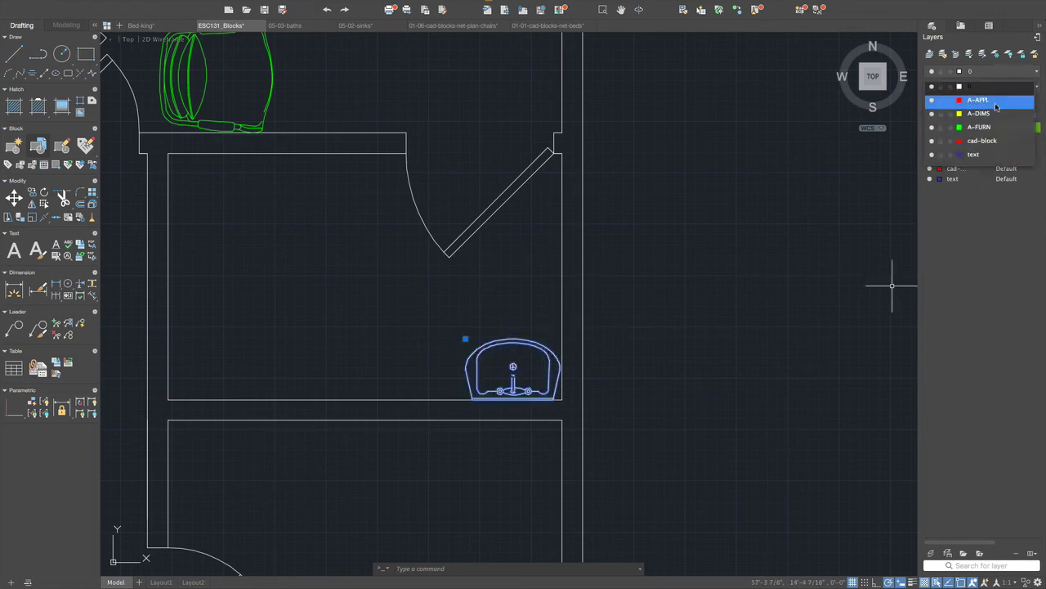
click(997, 104)
scroll(635, 354, down, 3)
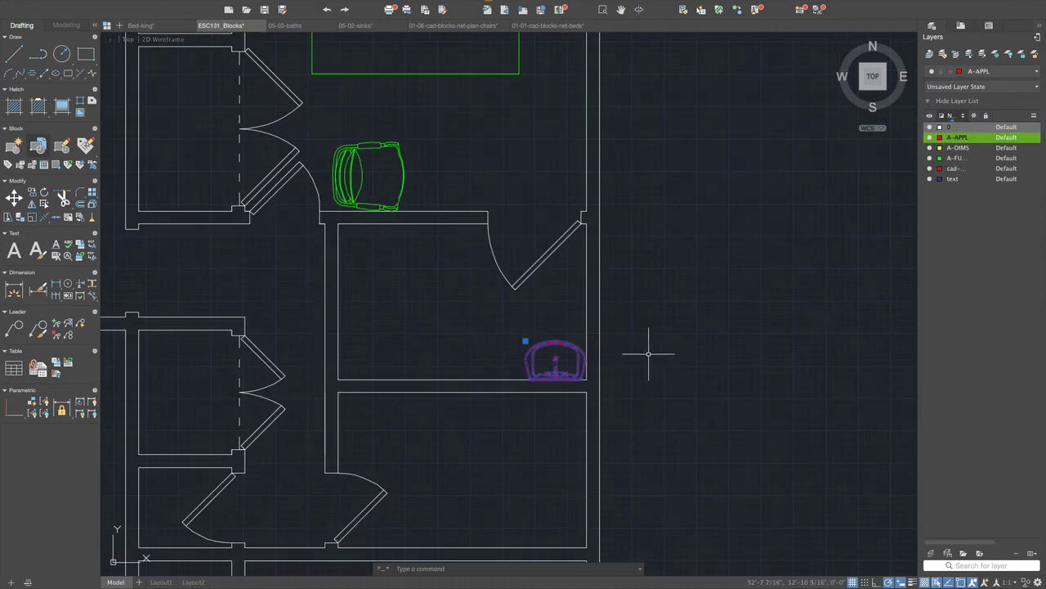
key(Escape)
scroll(474, 362, down, 2)
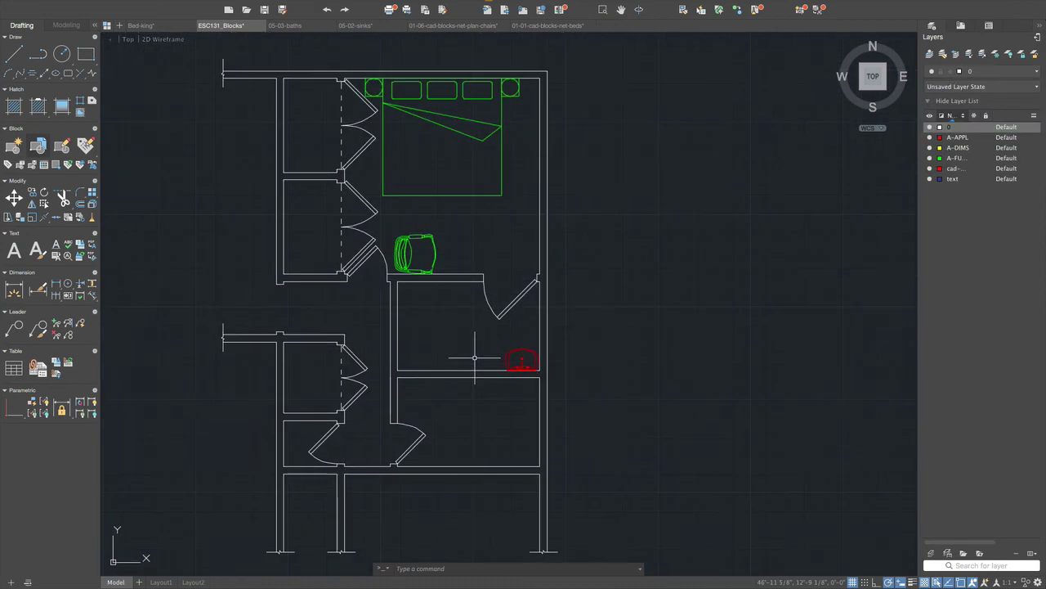
scroll(407, 341, up, 1)
scroll(417, 237, down, 1)
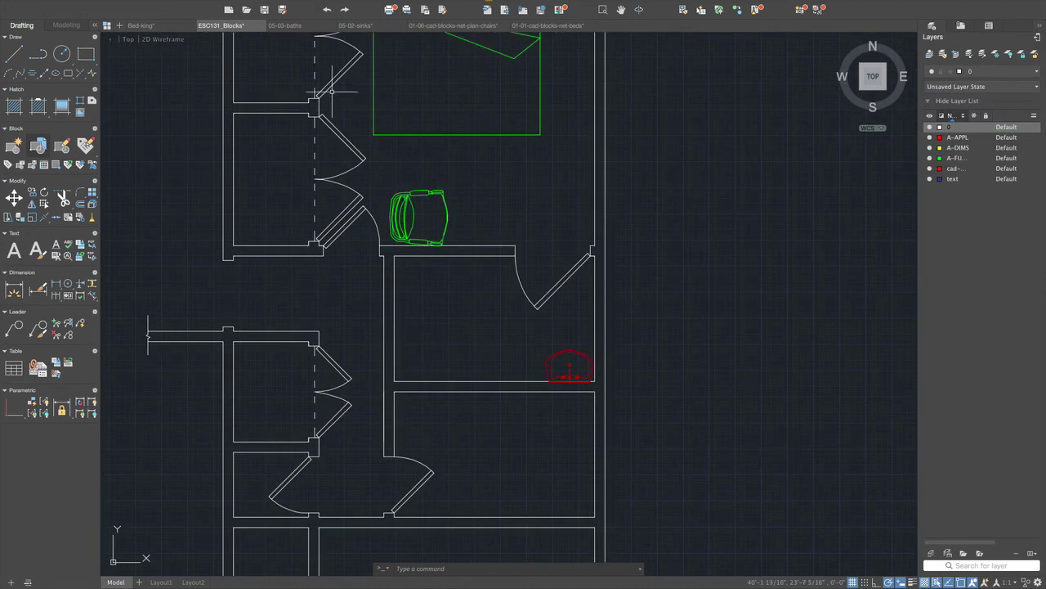
click(304, 27)
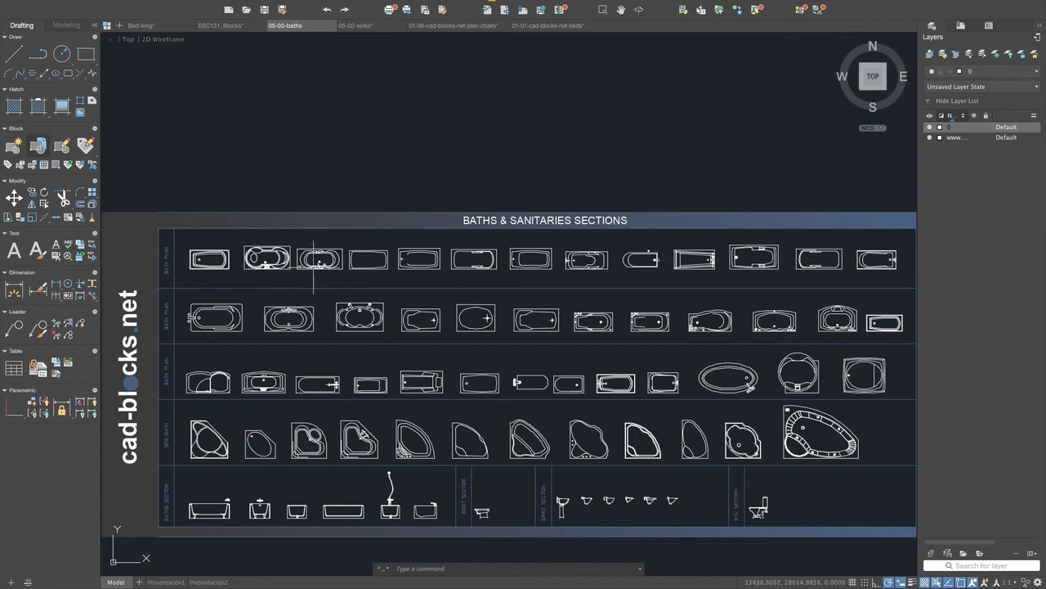
Copy the plain rectangular bathtub from the 05-03-baths sheet, then return to ESC131_Blocks
scroll(250, 277, up, 4)
scroll(327, 267, up, 2)
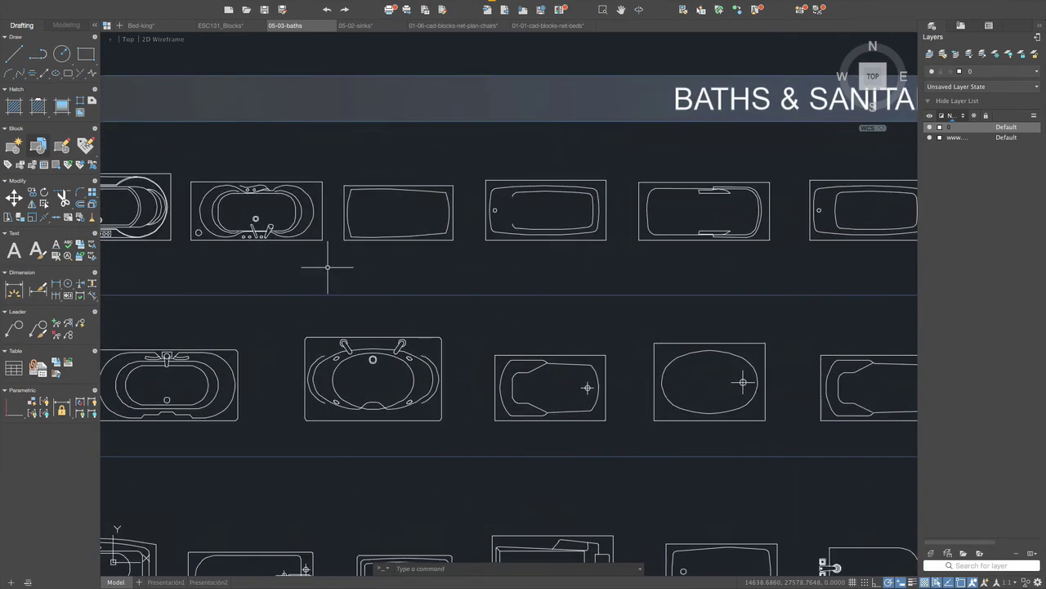
scroll(327, 267, down, 3)
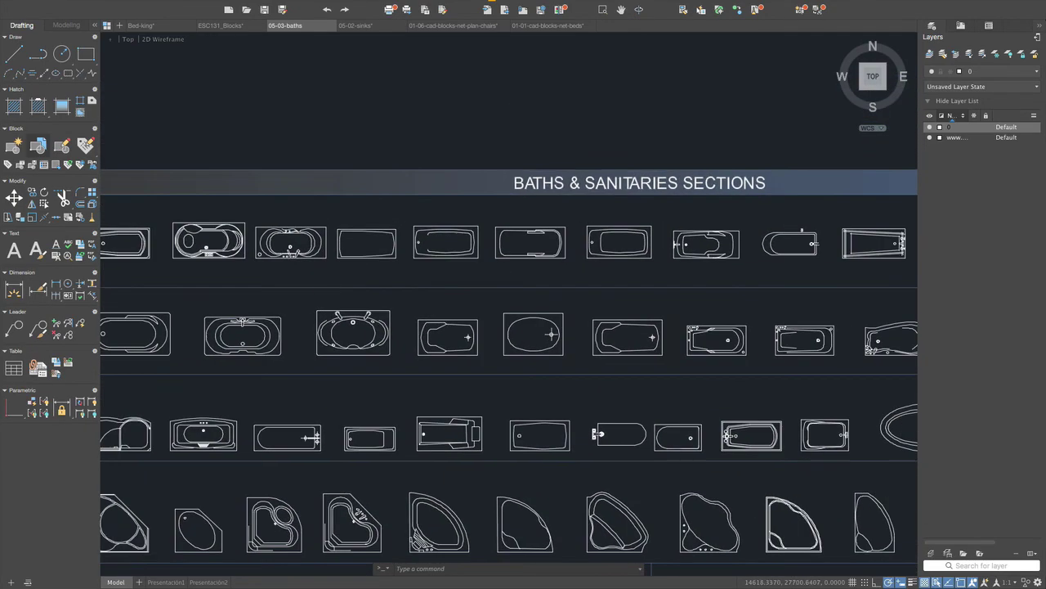
scroll(654, 241, up, 5)
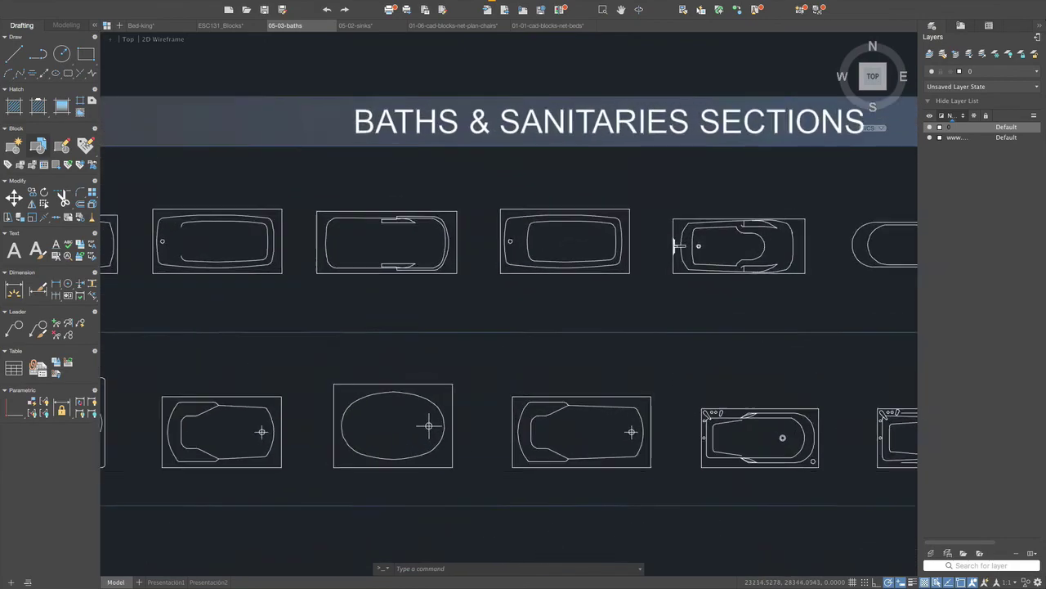
scroll(649, 238, down, 4)
scroll(659, 245, down, 2)
scroll(639, 232, up, 2)
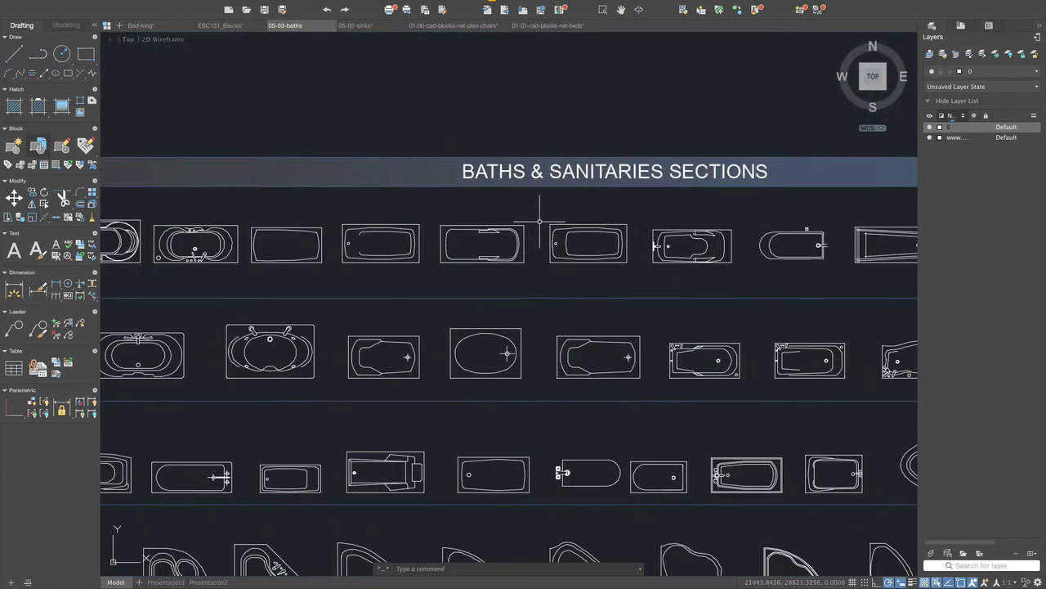
mouse_move(542, 219)
mouse_down()
mouse_move(606, 210)
mouse_move(641, 227)
mouse_move(645, 263)
mouse_move(633, 280)
mouse_move(549, 275)
mouse_up()
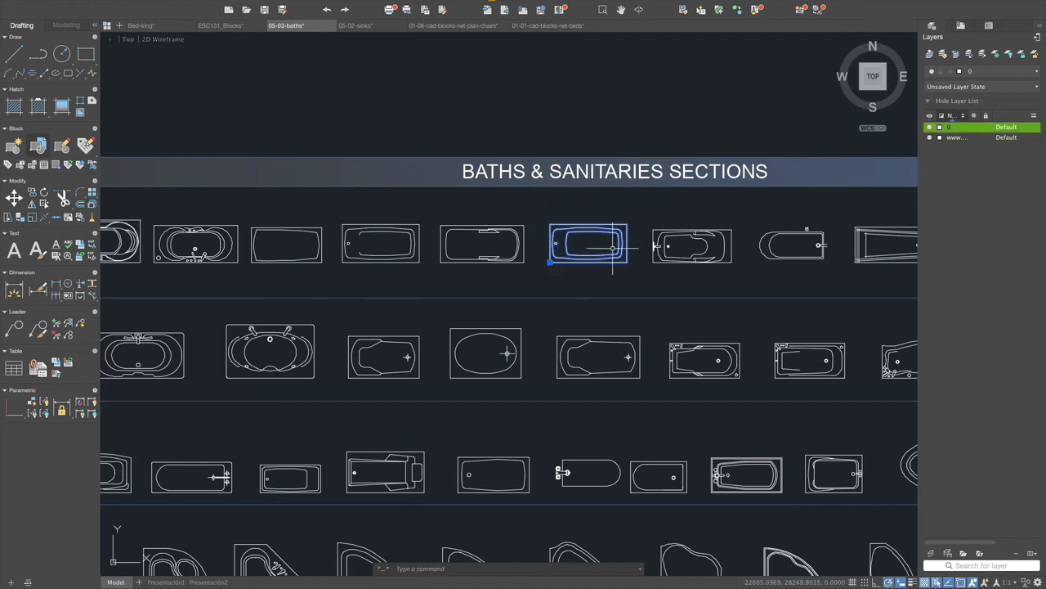
click(230, 28)
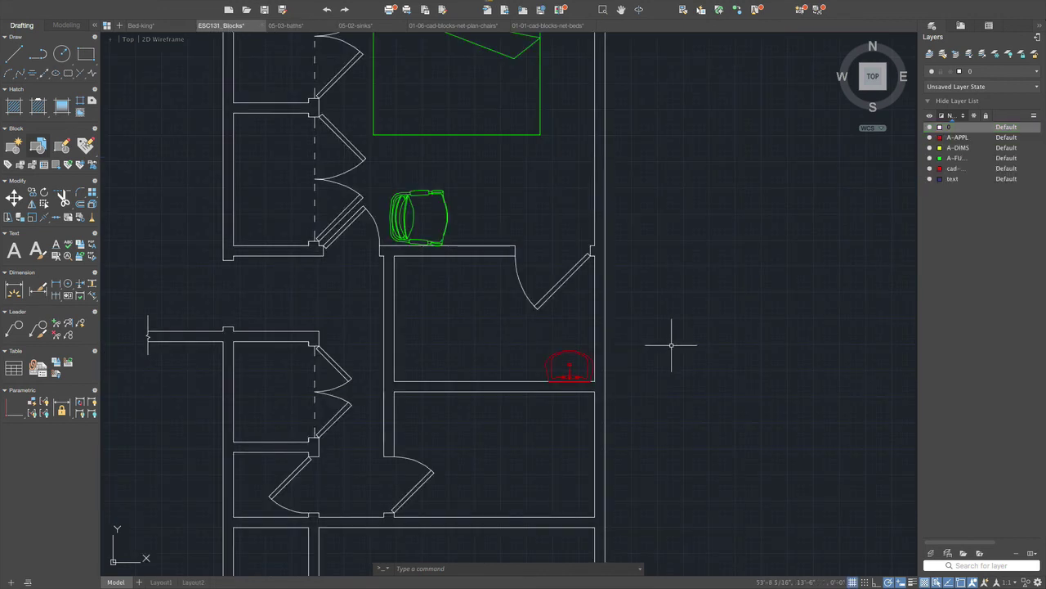
Paste the bathtub right of the plan and scale it by 0.0393 from its corner
key(super+v)
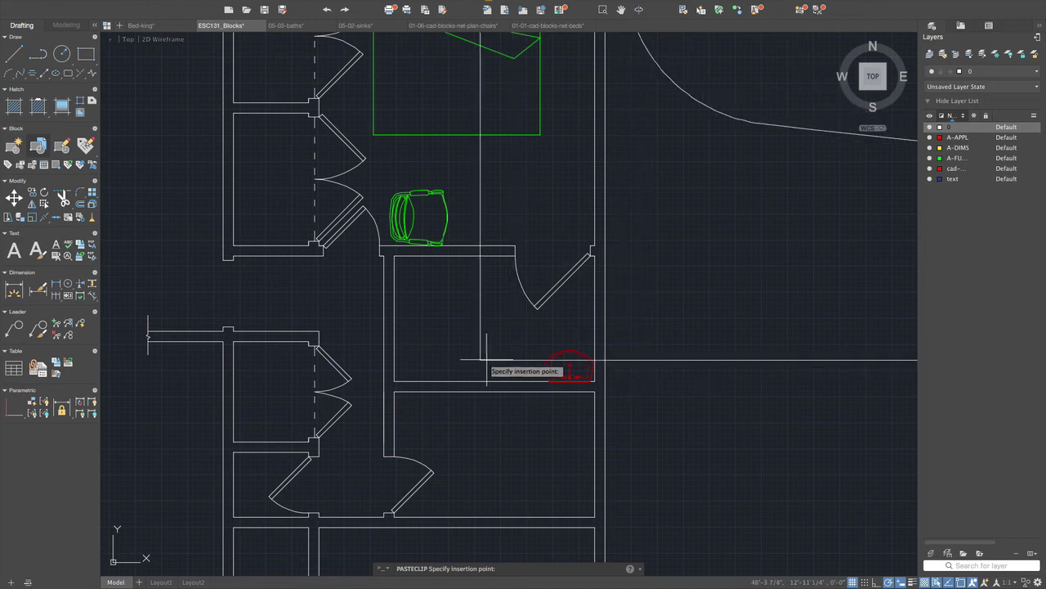
click(636, 349)
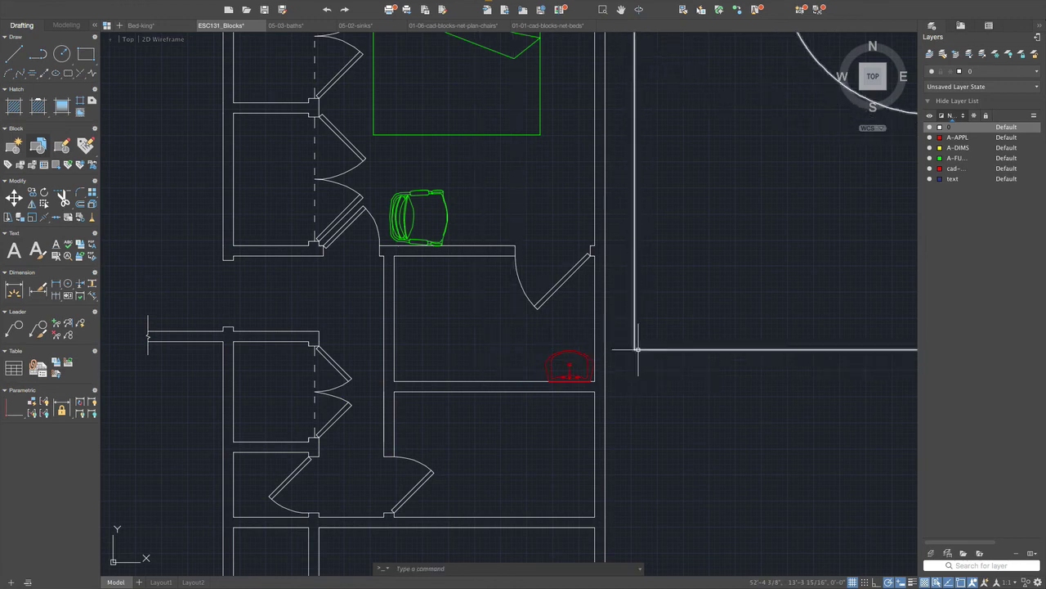
text(sc)
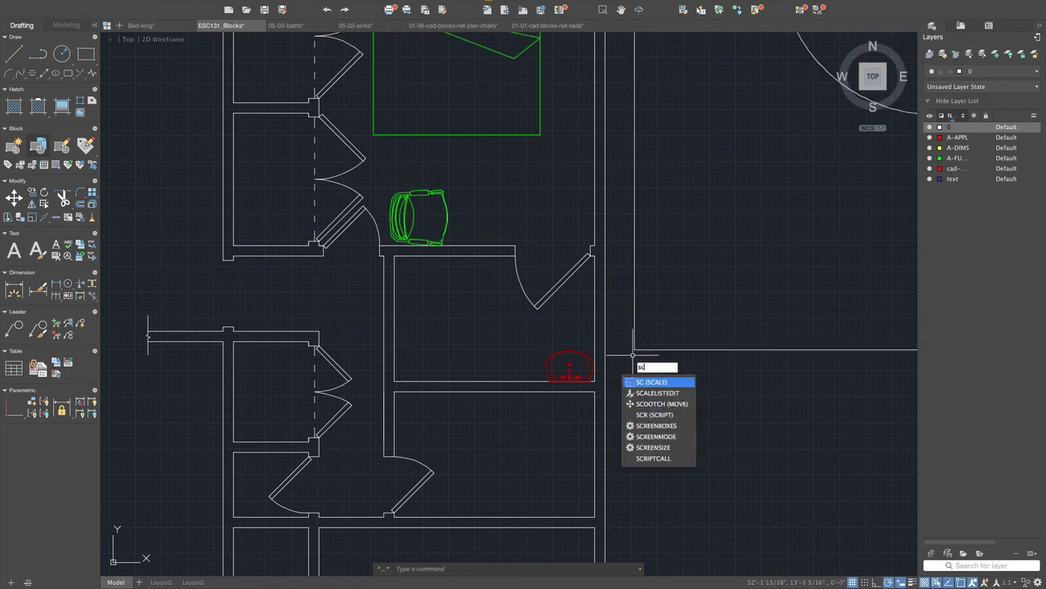
key(Return)
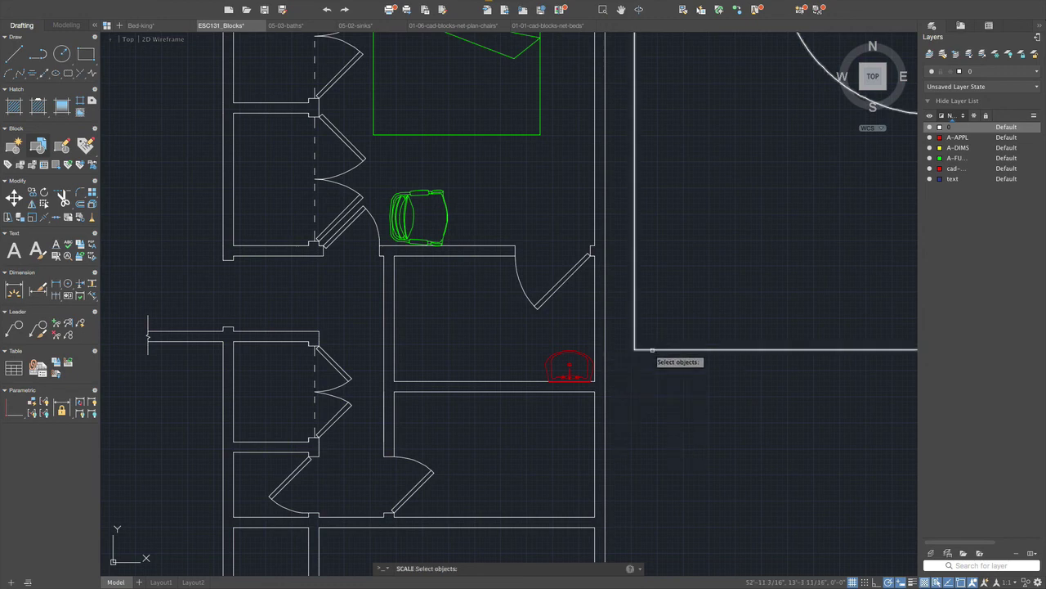
click(652, 349)
key(Return)
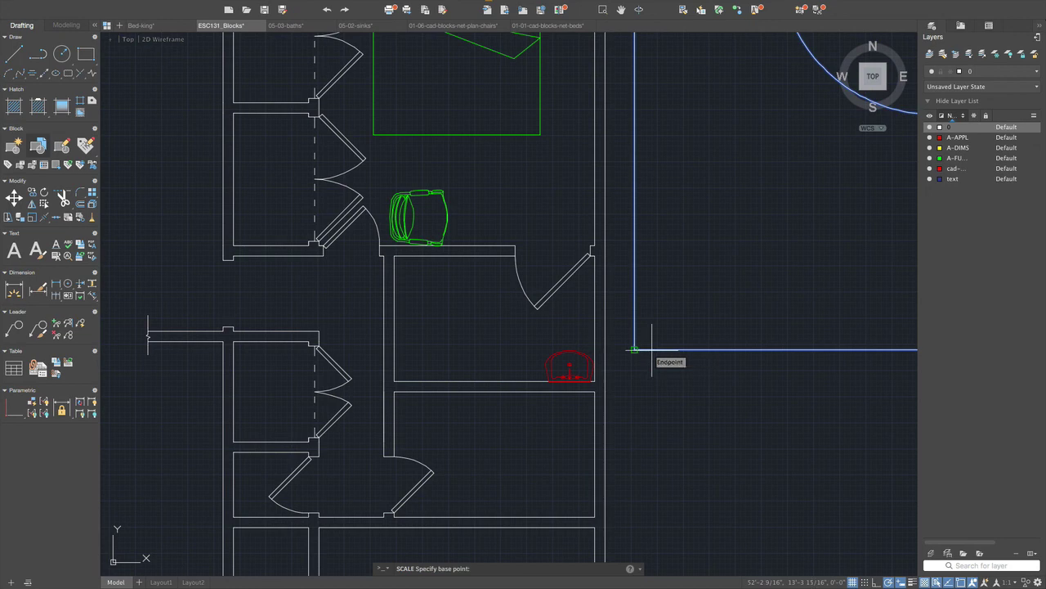
click(636, 349)
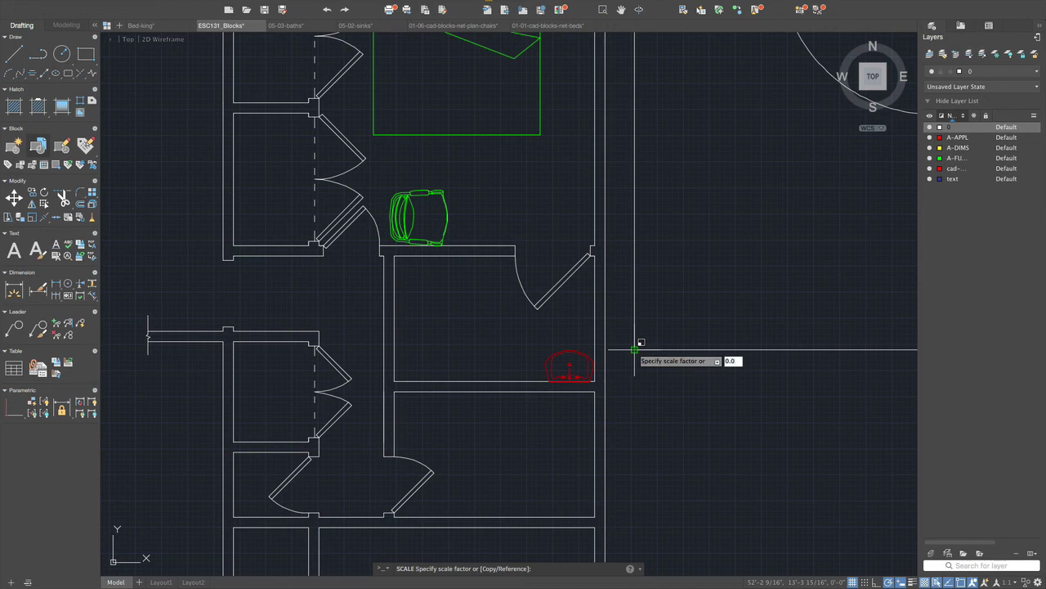
key(Return)
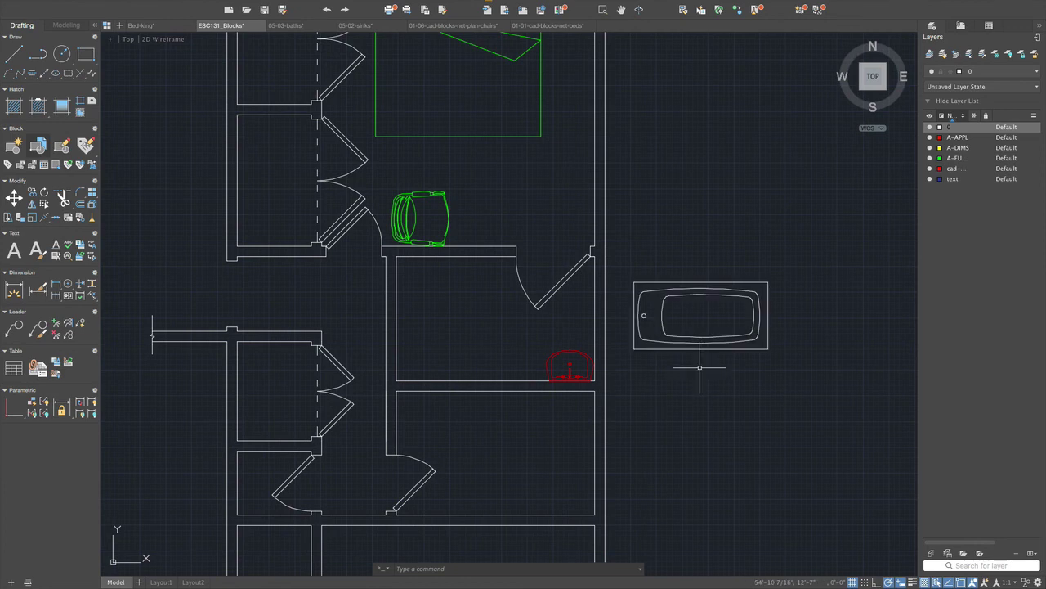
Grip-move the bathtub by its corner into the bathroom, against the wall below the chair
click(634, 349)
click(633, 349)
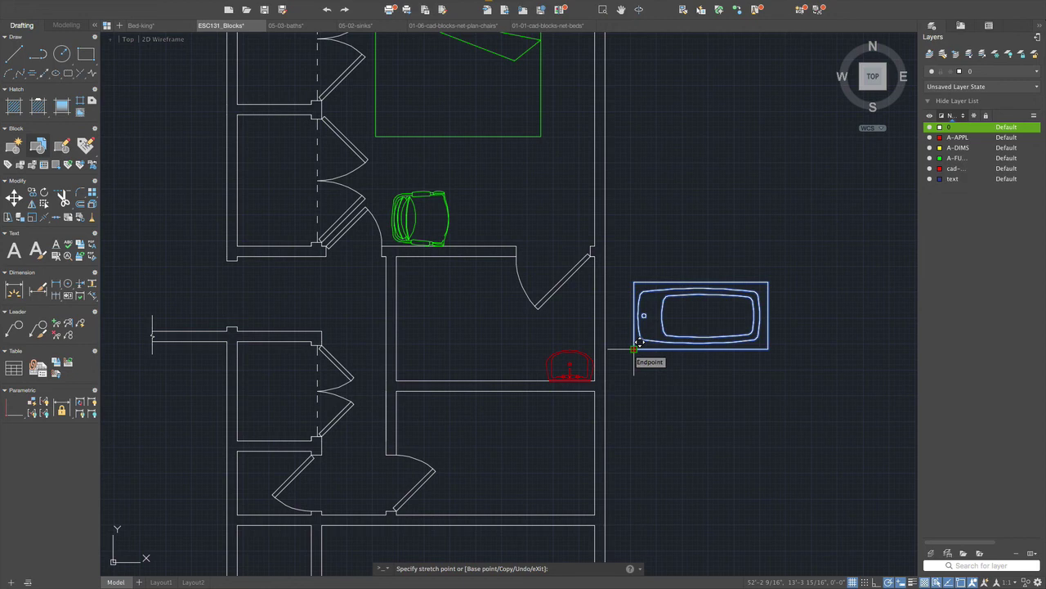
click(396, 380)
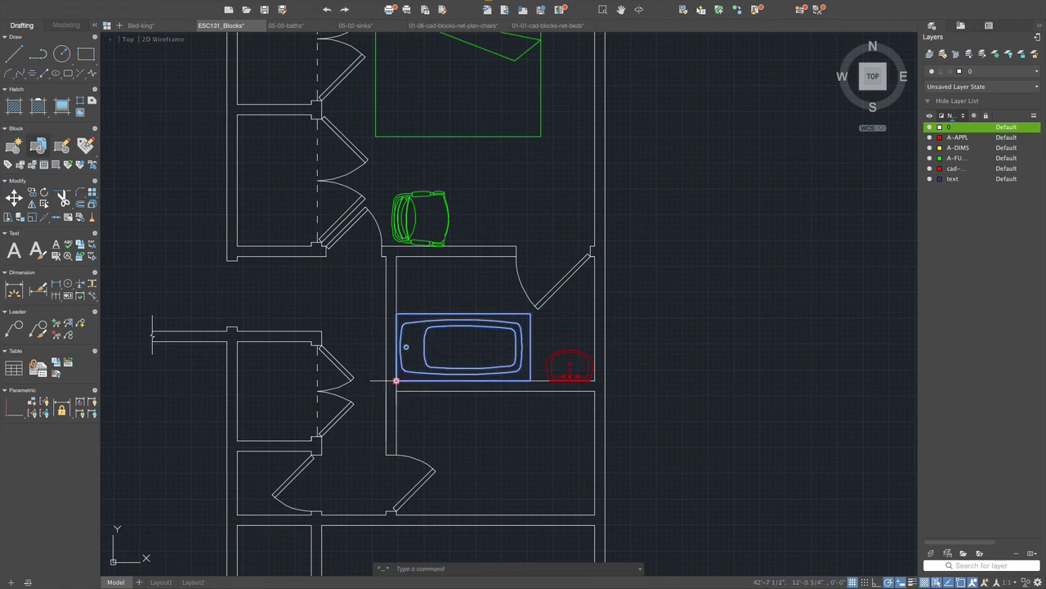
click(395, 380)
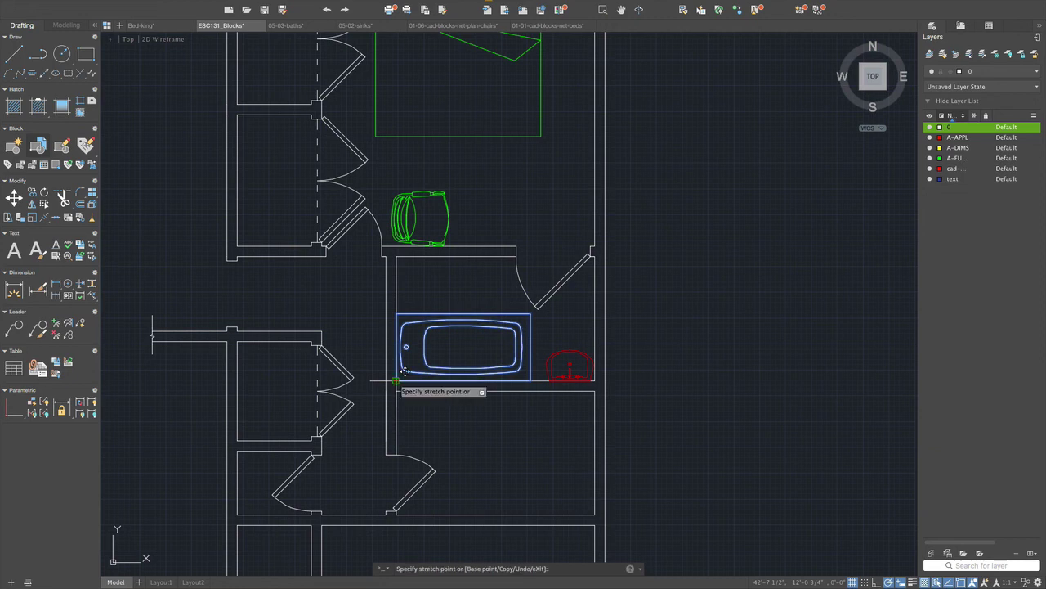
key(space)
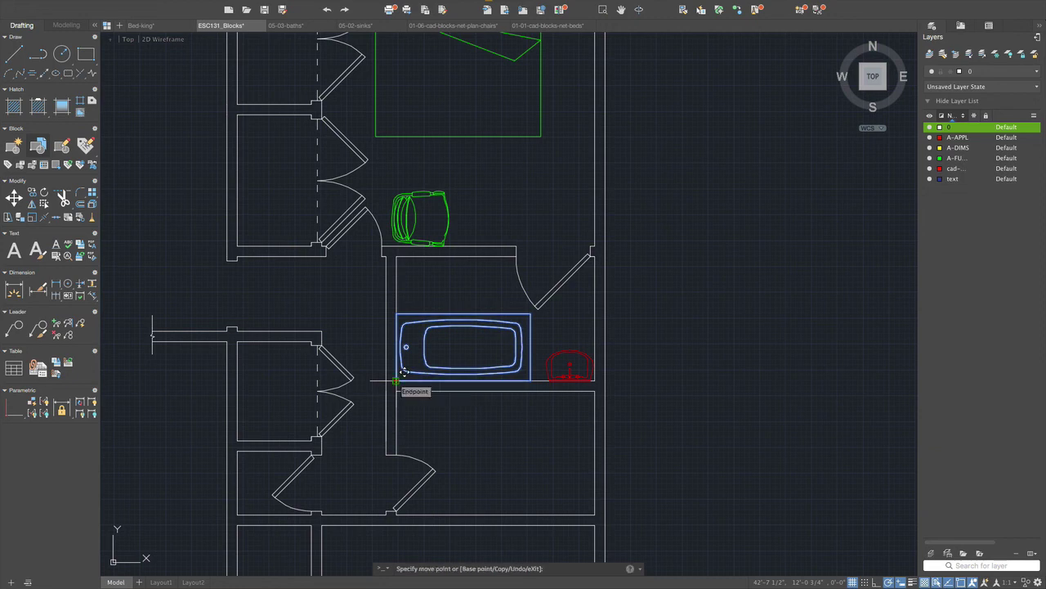
key(space)
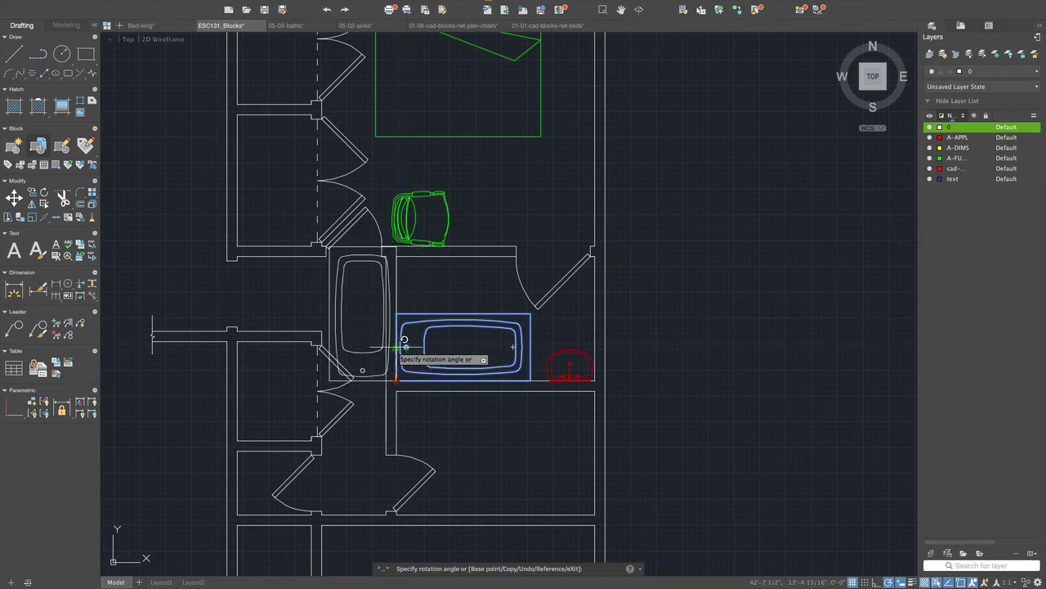
key(Escape)
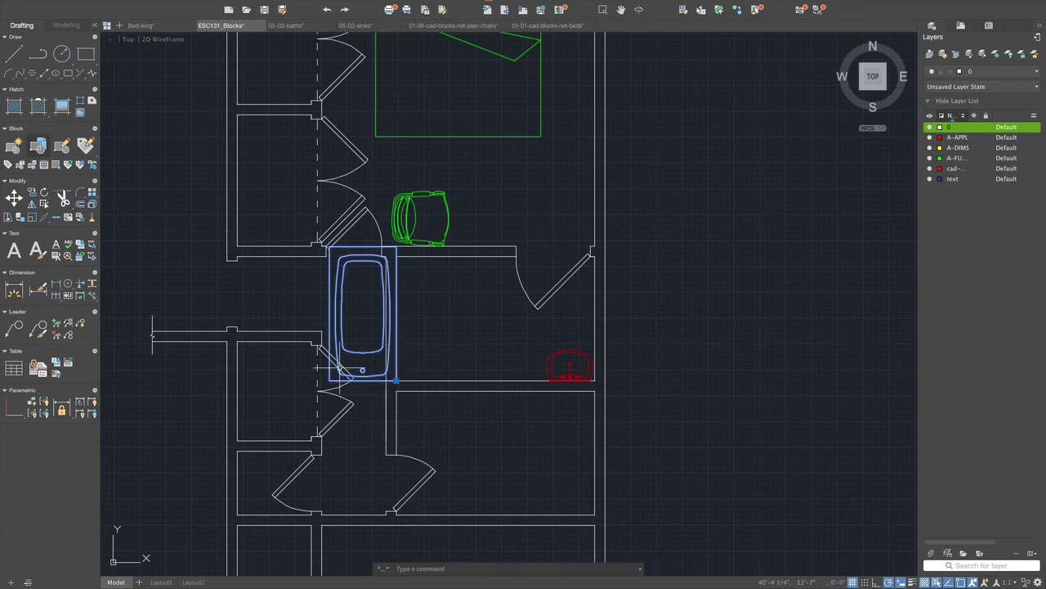
click(396, 380)
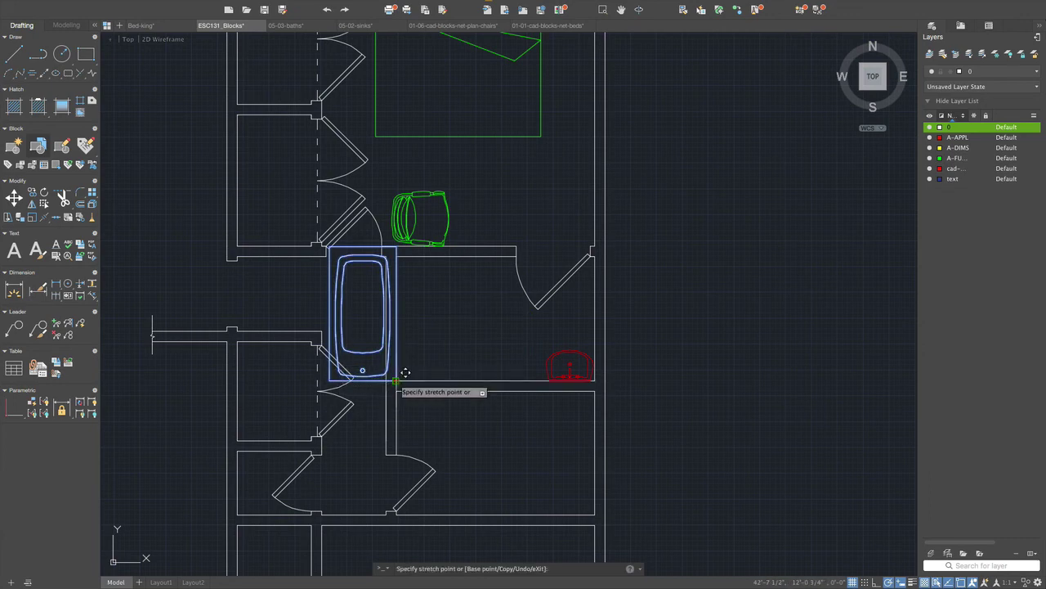
key(space)
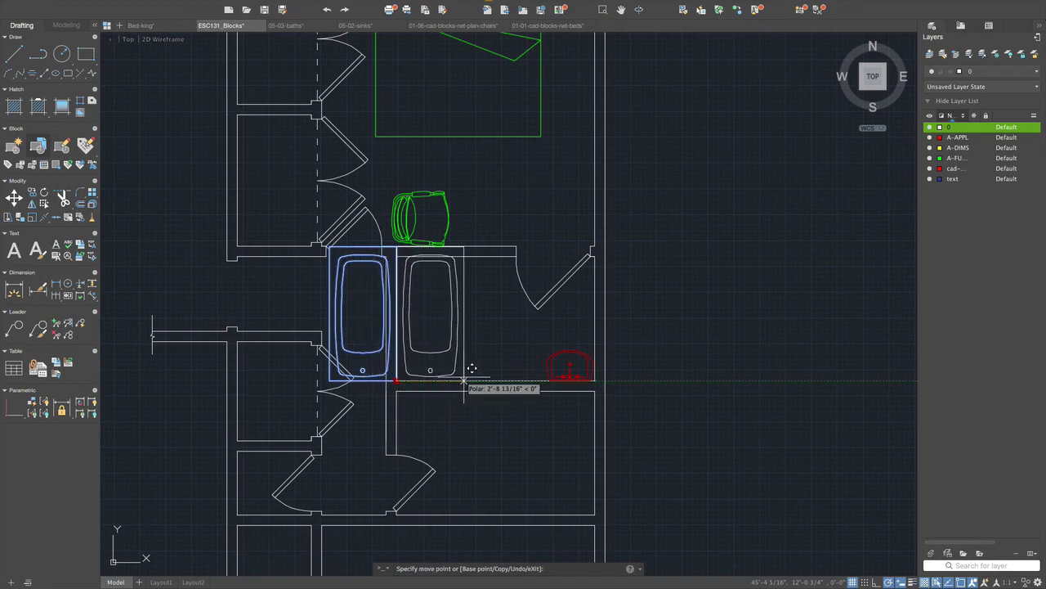
click(463, 380)
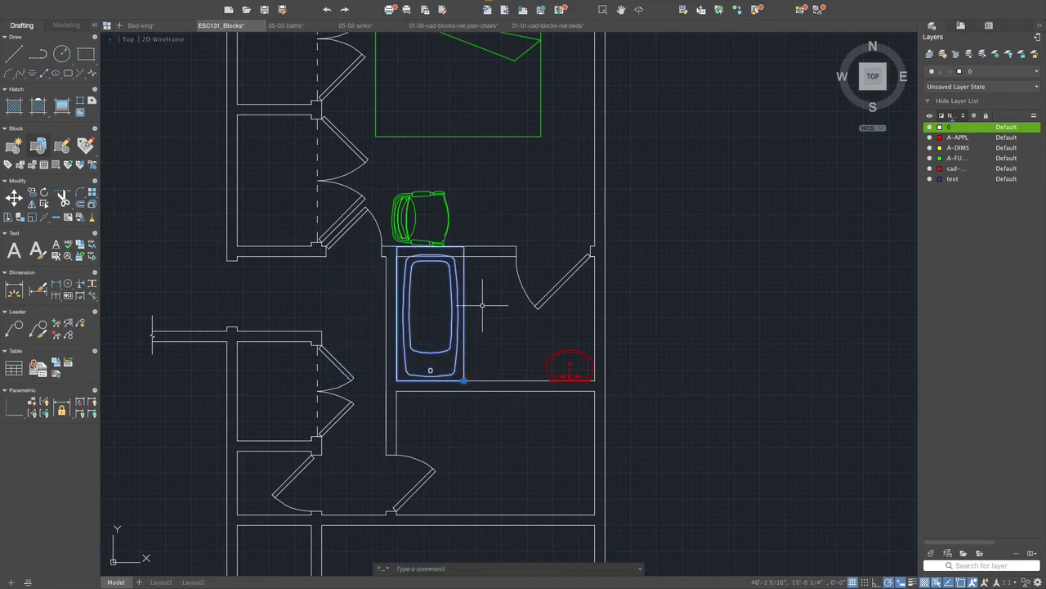
scroll(482, 305, up, 5)
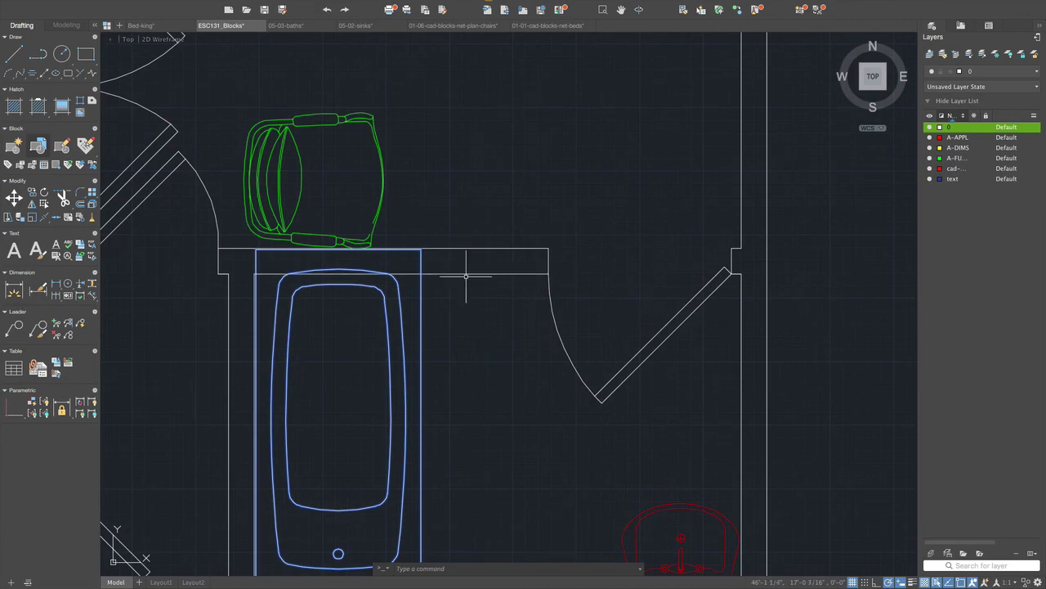
click(469, 274)
key(Delete)
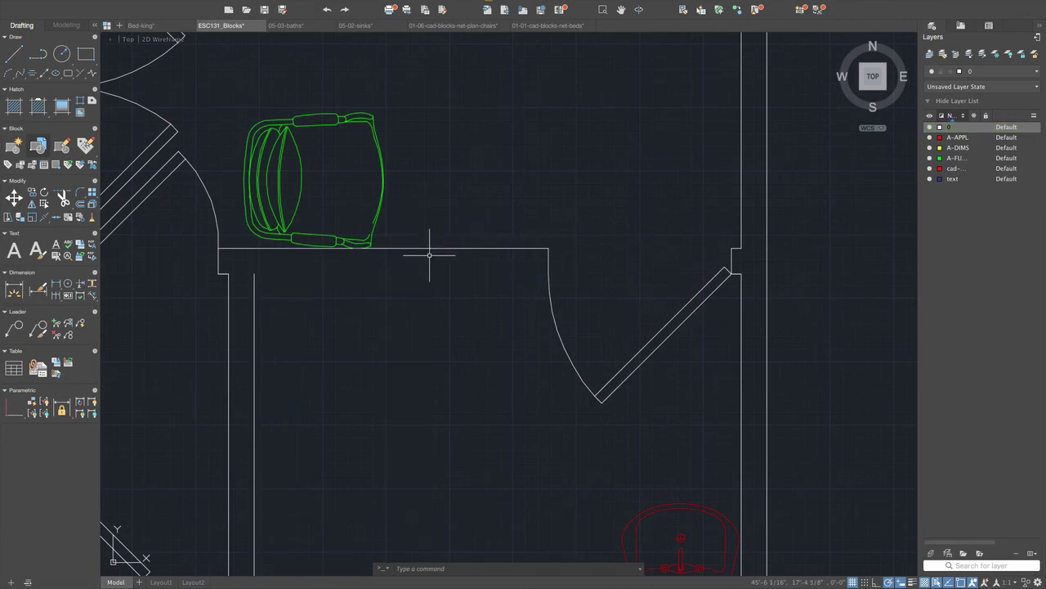
key(ctrl+z)
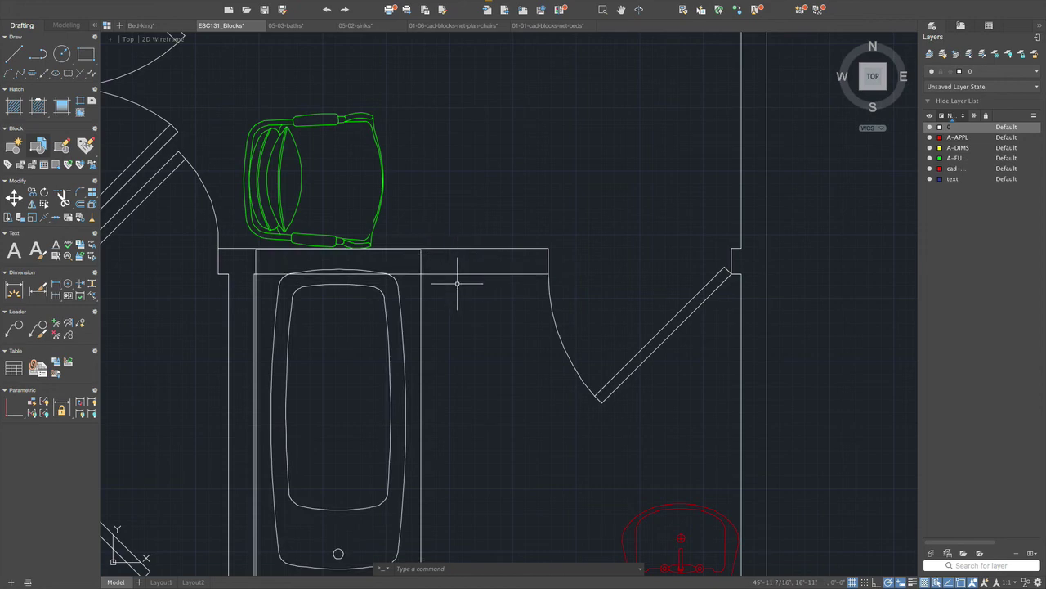
scroll(457, 282, down, 1)
scroll(491, 306, down, 1)
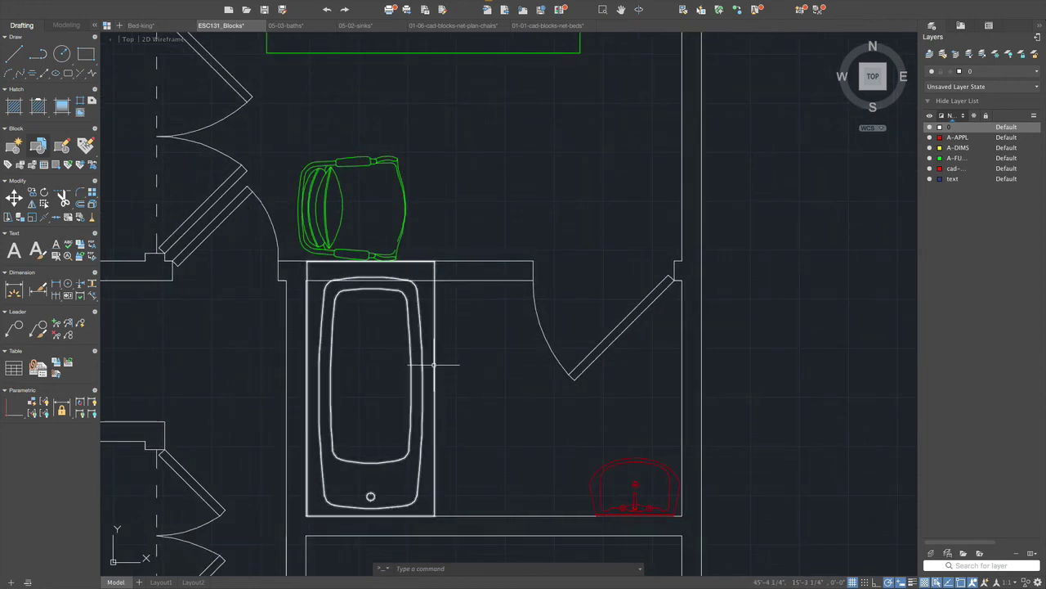
click(434, 363)
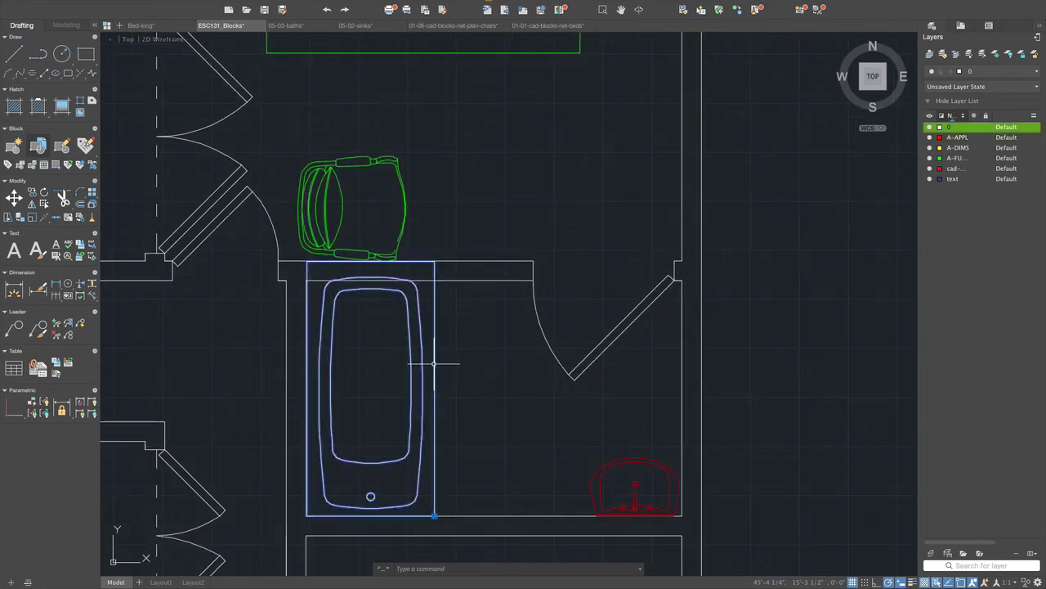
click(434, 515)
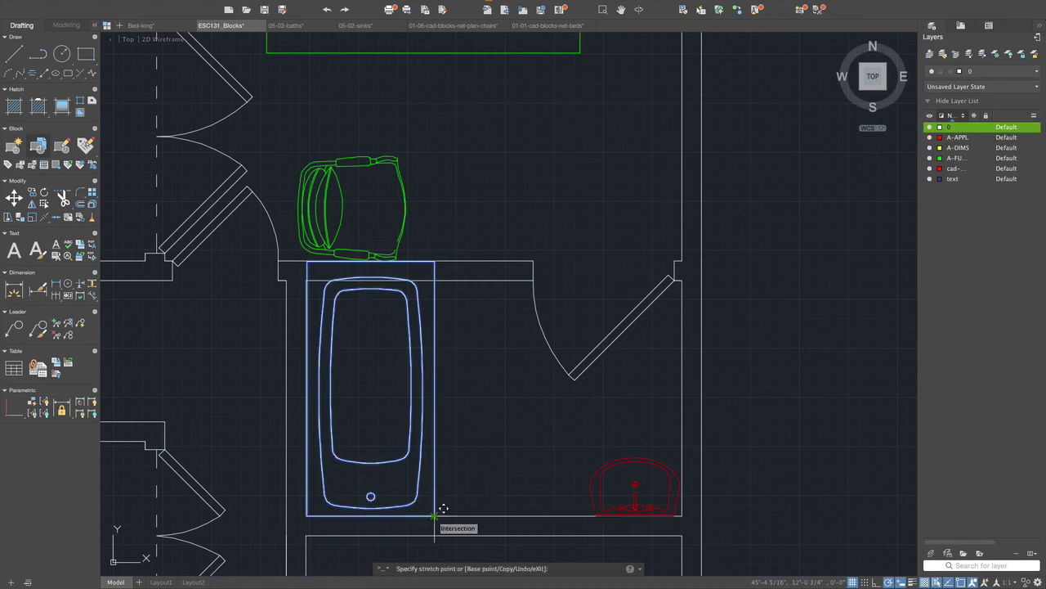
key(space)
key(space)
key(space)
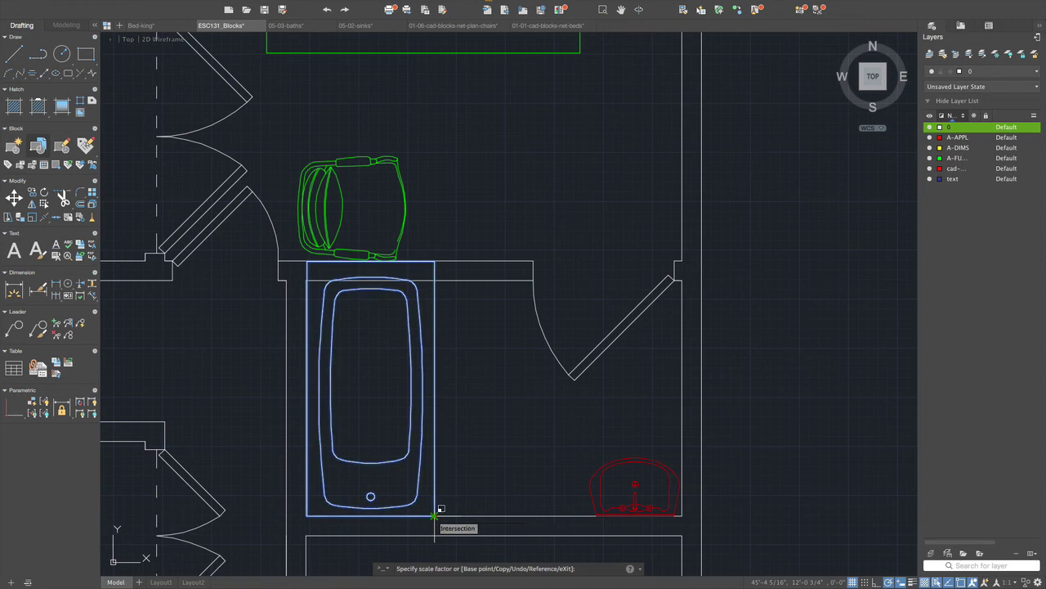
text(0.8)
key(Return)
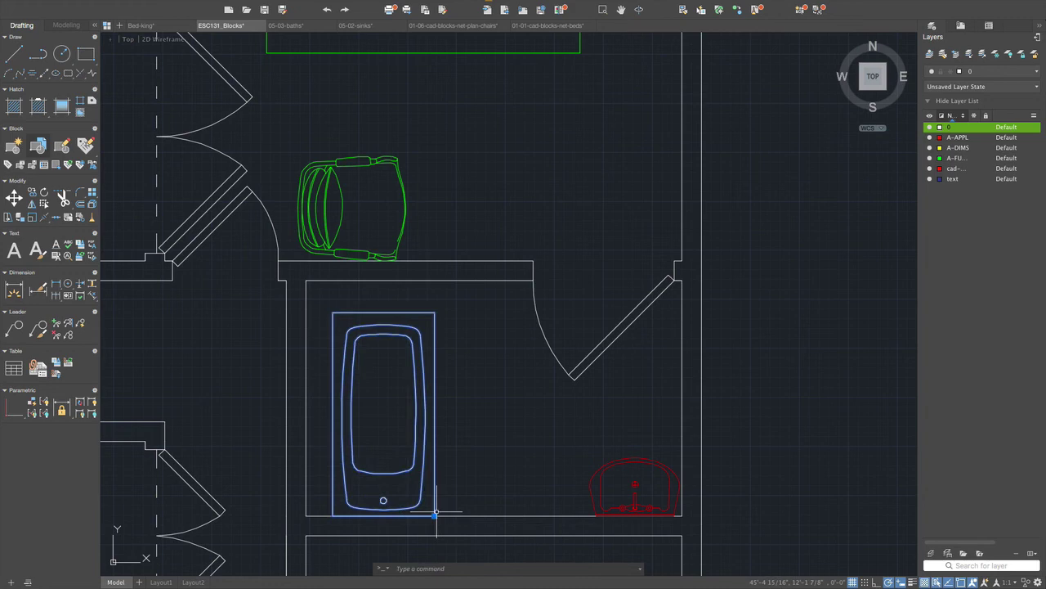
key(super+z)
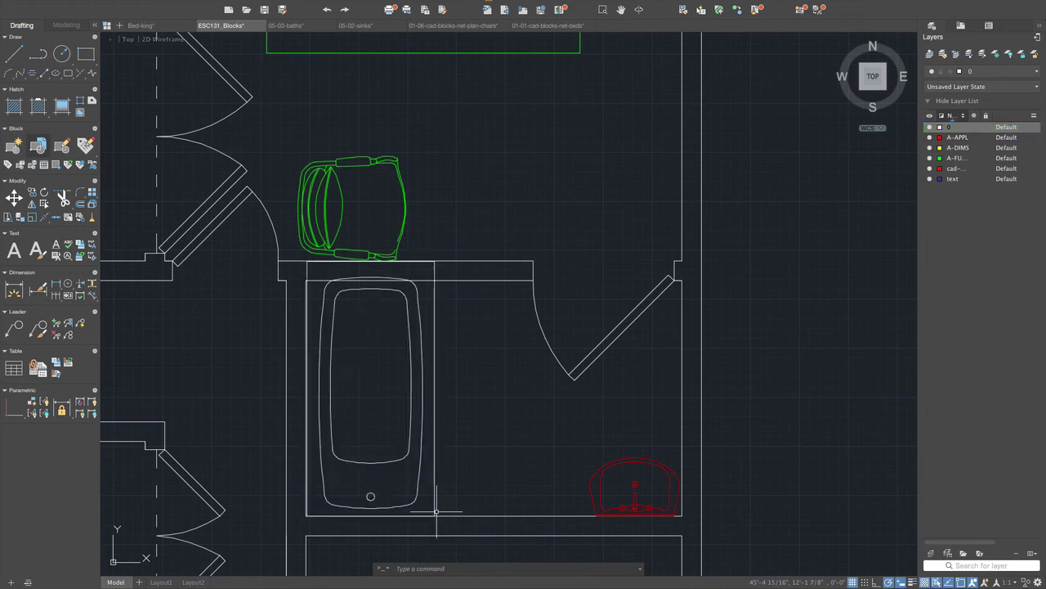
click(436, 410)
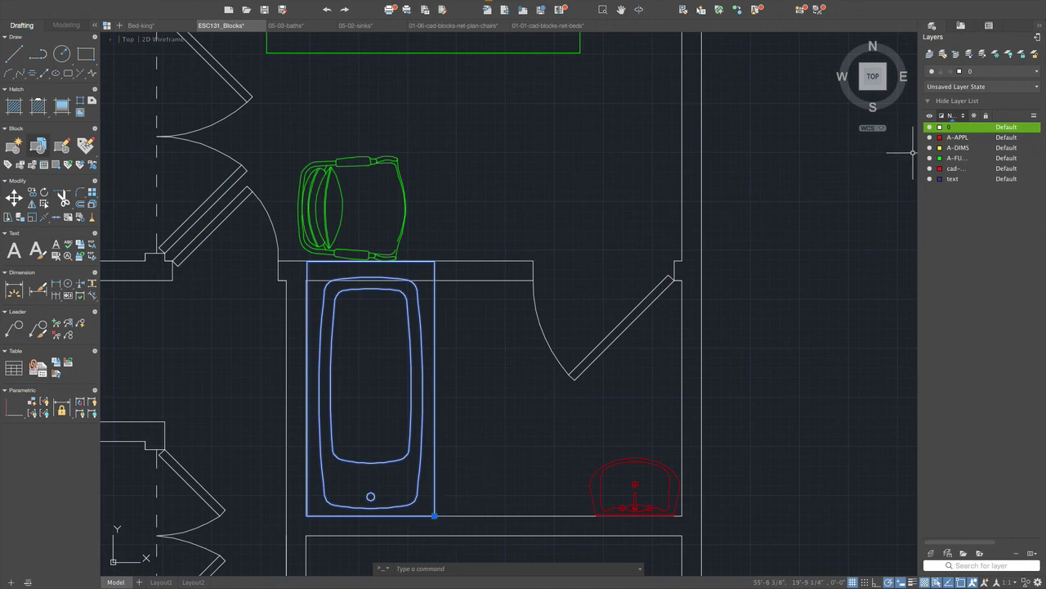
Assign the selected bathtub to the A-APPL layer so it turns red
click(997, 71)
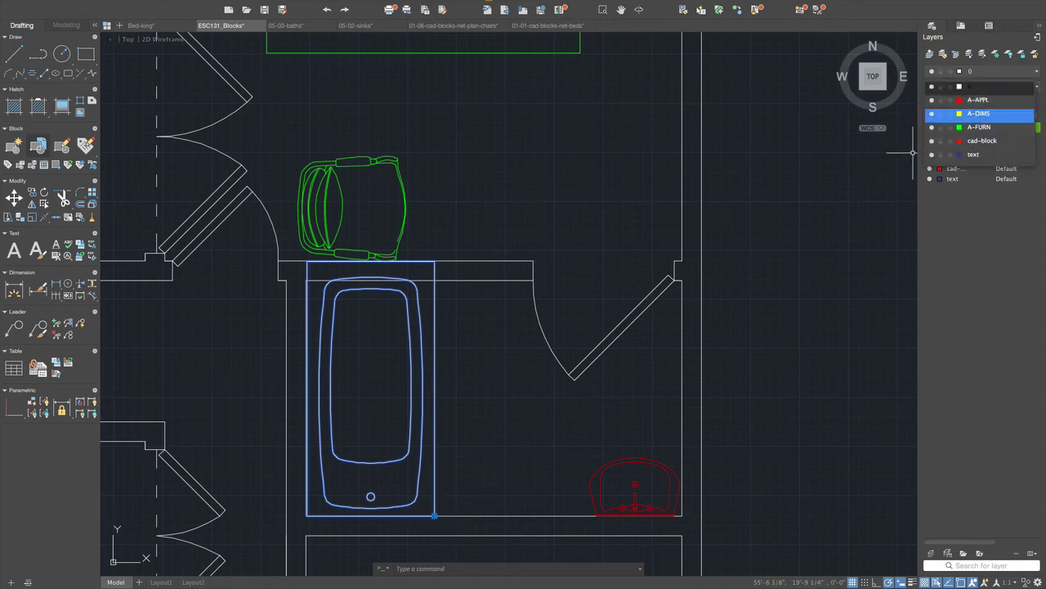
click(979, 100)
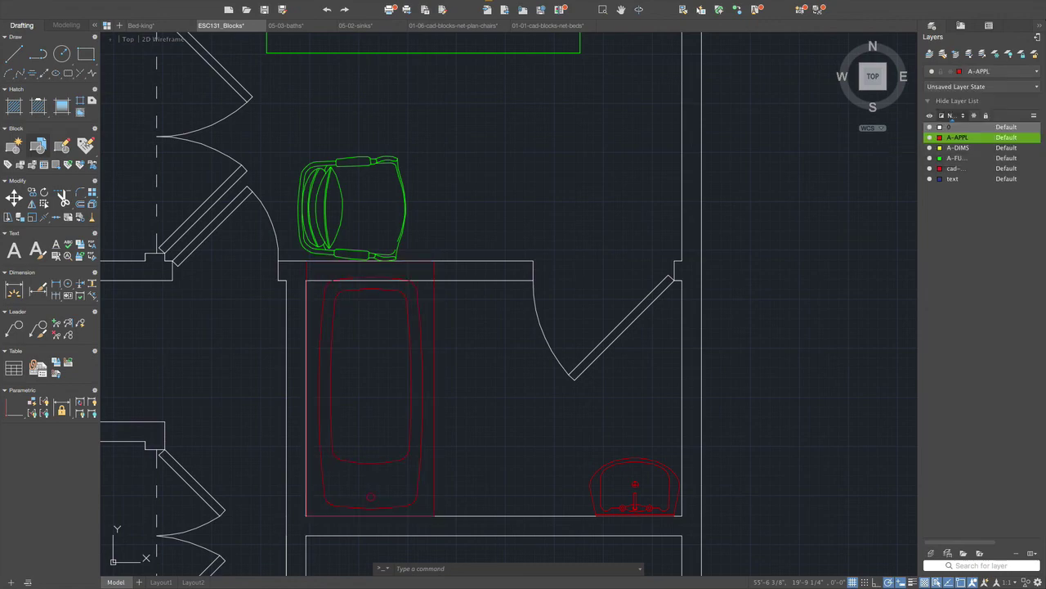
scroll(597, 227, down, 5)
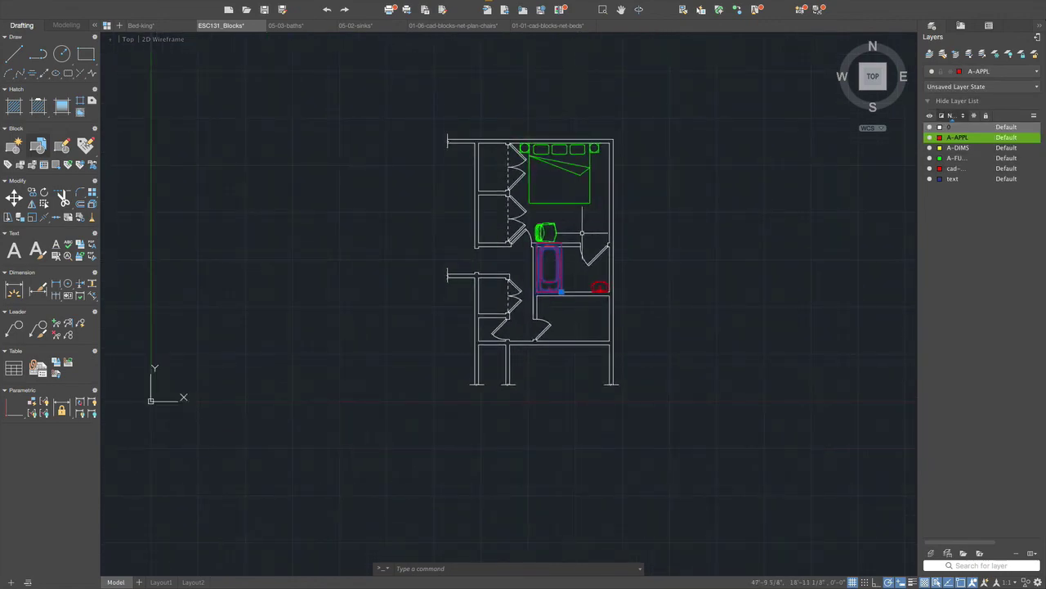
scroll(566, 243, up, 6)
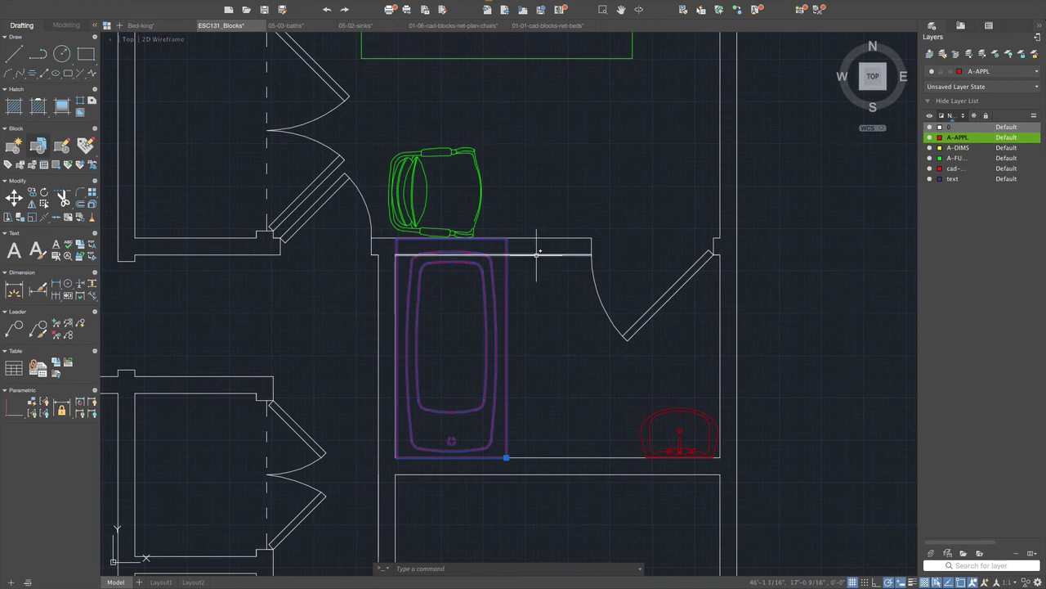
Delete the bathtub, undo the deletion, then reselect and deselect the red tub
key(Delete)
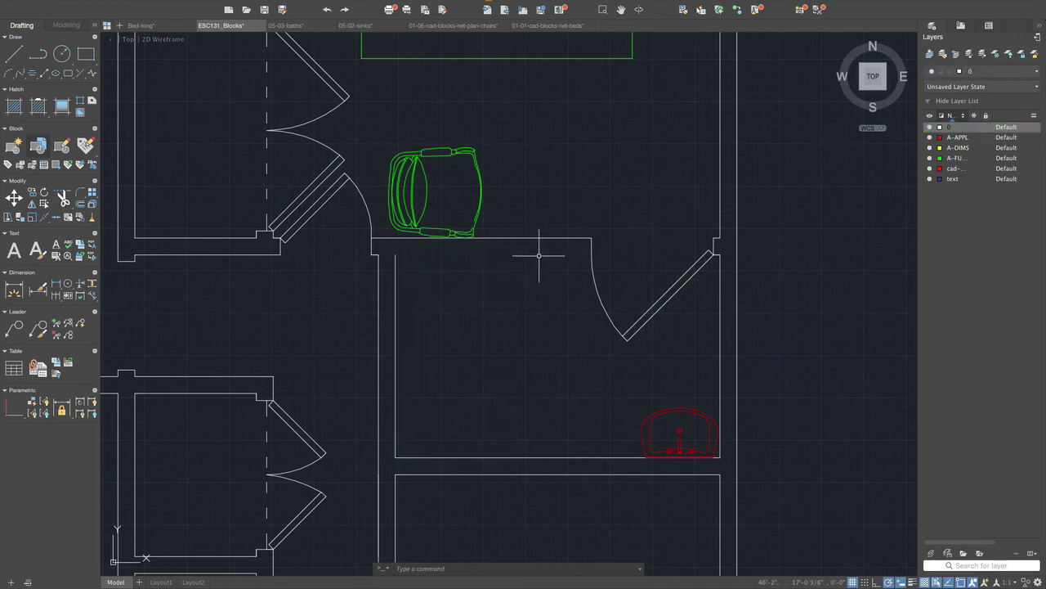
key(super+z)
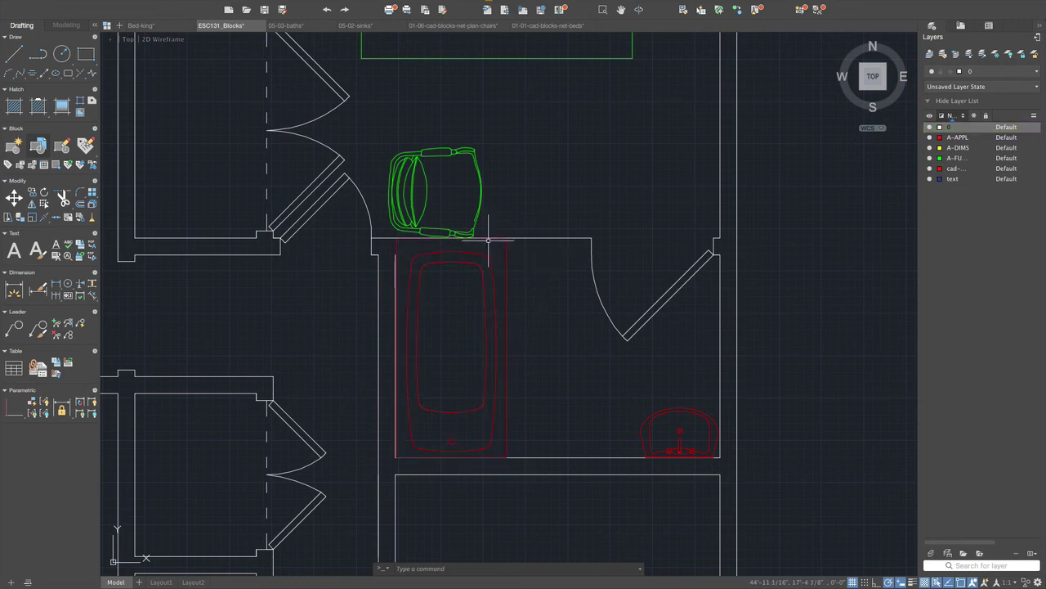
scroll(395, 265, up, 3)
click(391, 266)
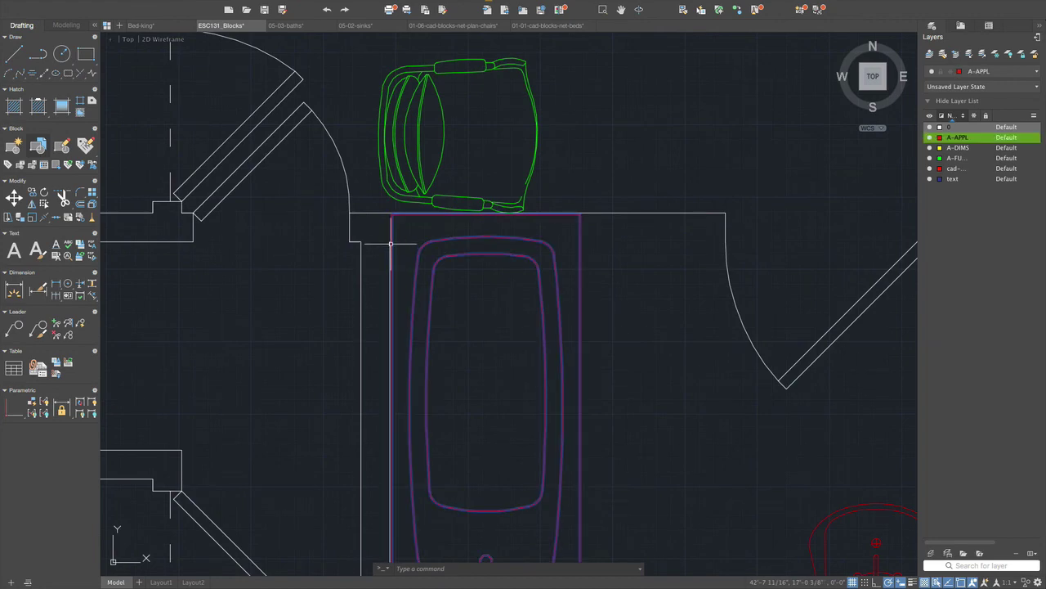
scroll(618, 273, down, 2)
scroll(705, 273, down, 3)
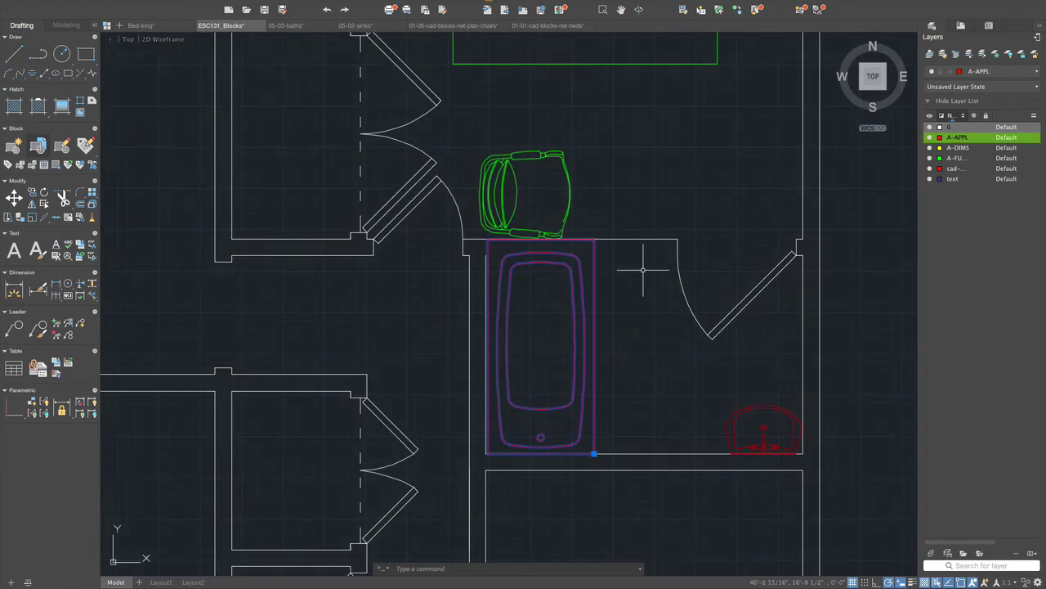
key(Escape)
scroll(709, 287, down, 4)
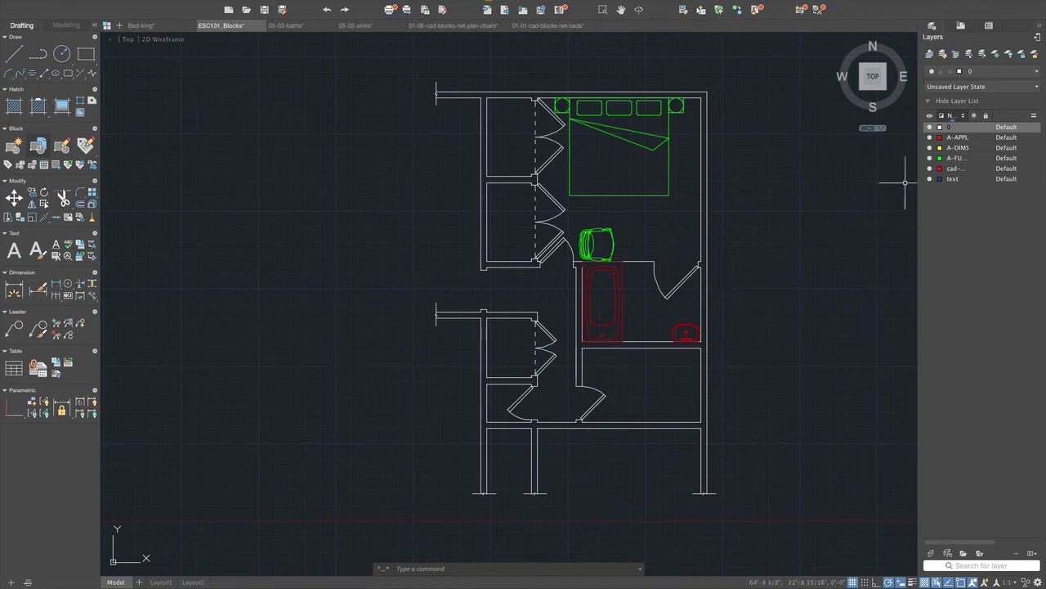
Create a new layer, leave it named Layer1, and select the A-DIMS layer
click(930, 54)
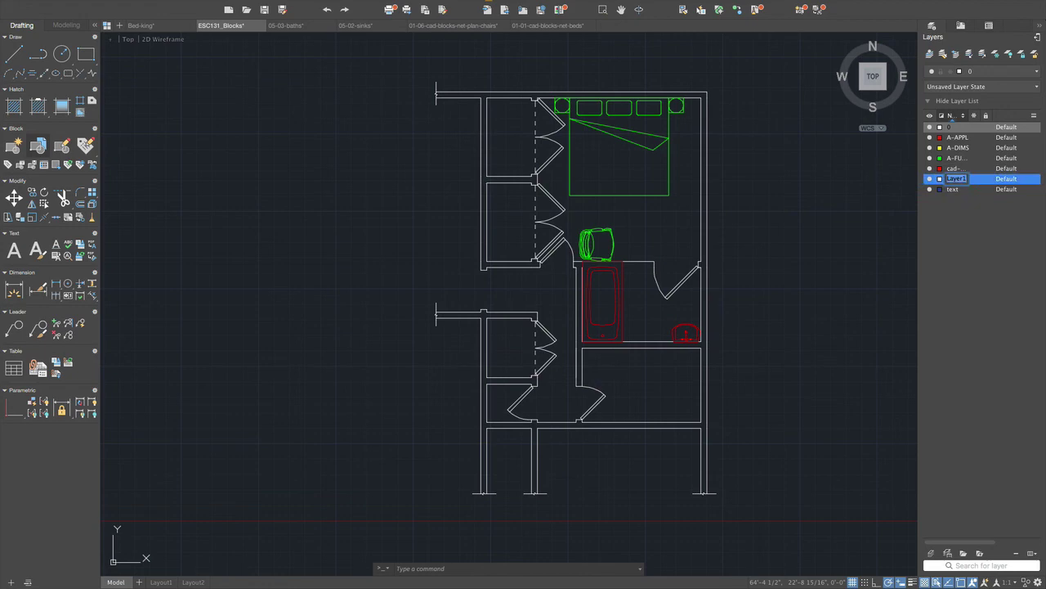
text(A-DIM)
key(Escape)
click(953, 148)
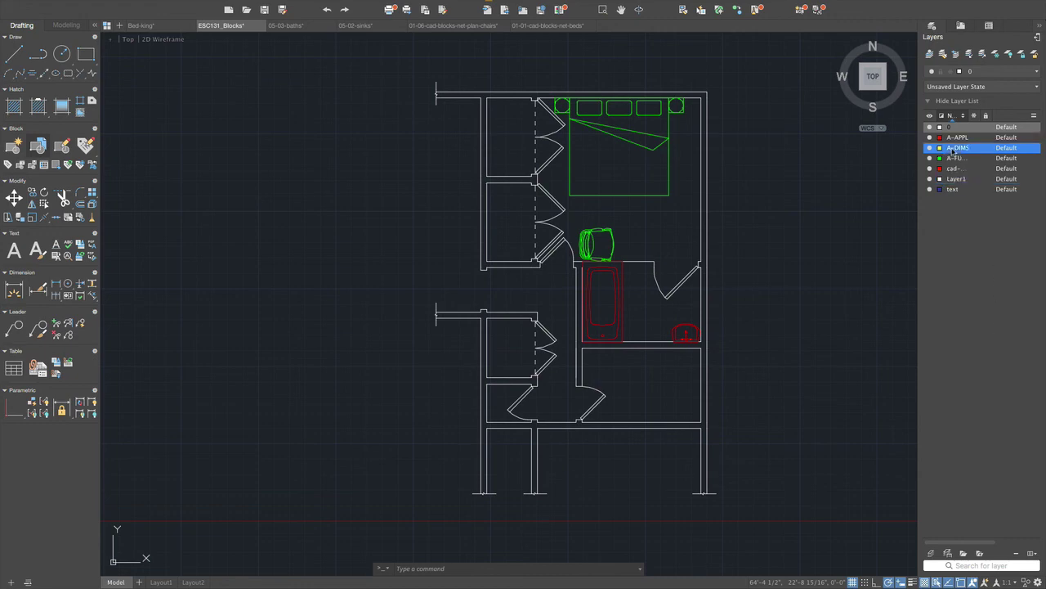